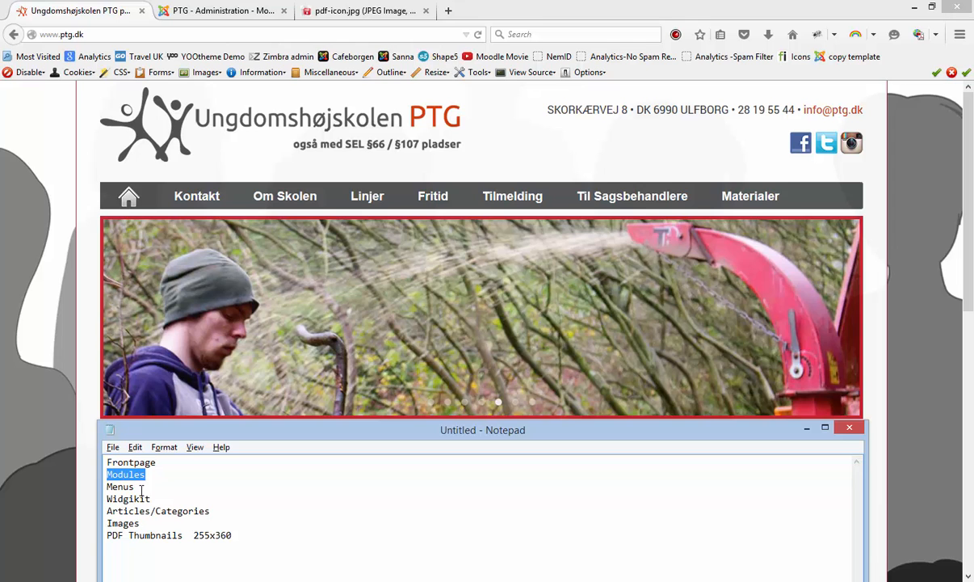
Step: Go through the topic list in the Notepad notes down to the PDF Thumbnails line and minimize the notes
left_click_drag(139, 488, 109, 501)
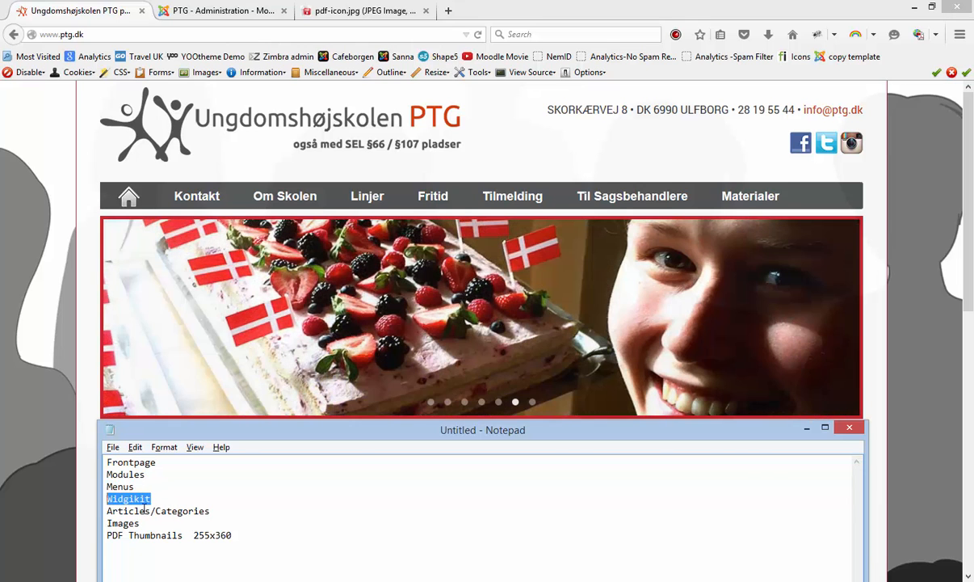
left_click_drag(212, 511, 108, 525)
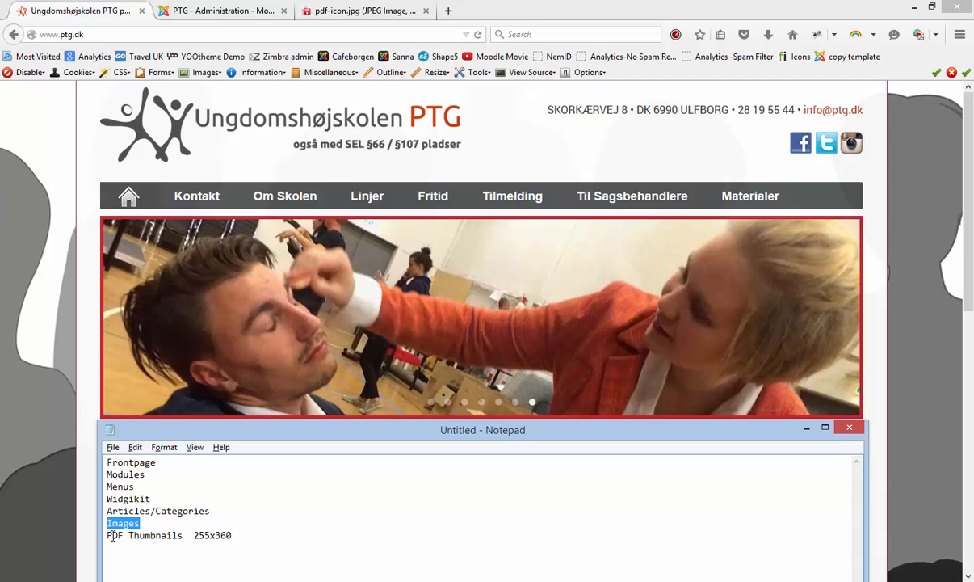
left_click_drag(109, 535, 231, 535)
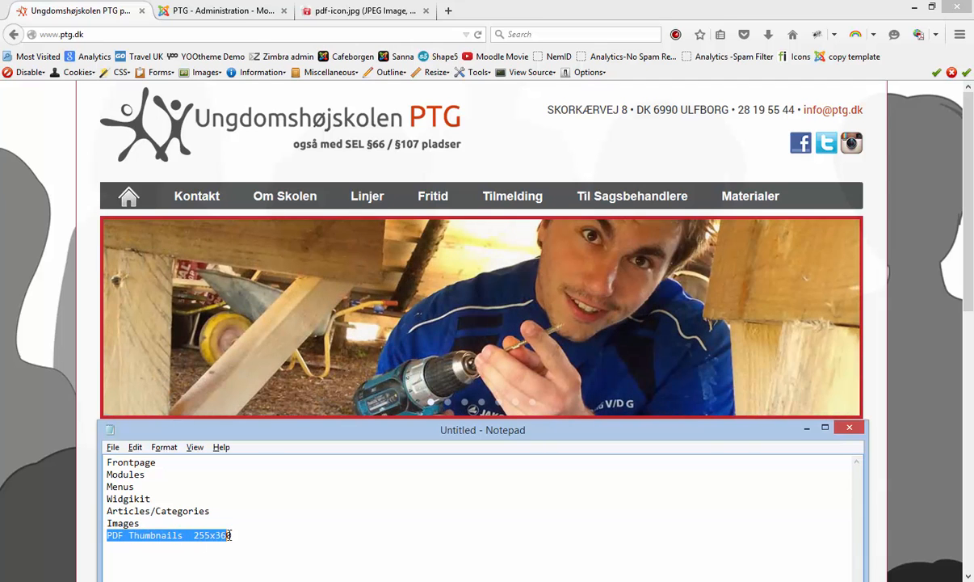
left_click(291, 526)
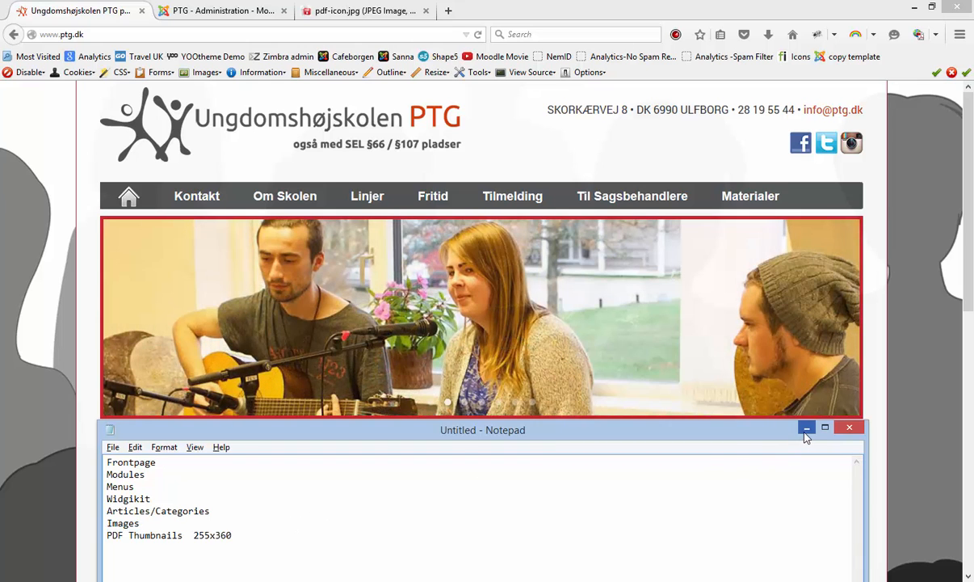
left_click(807, 428)
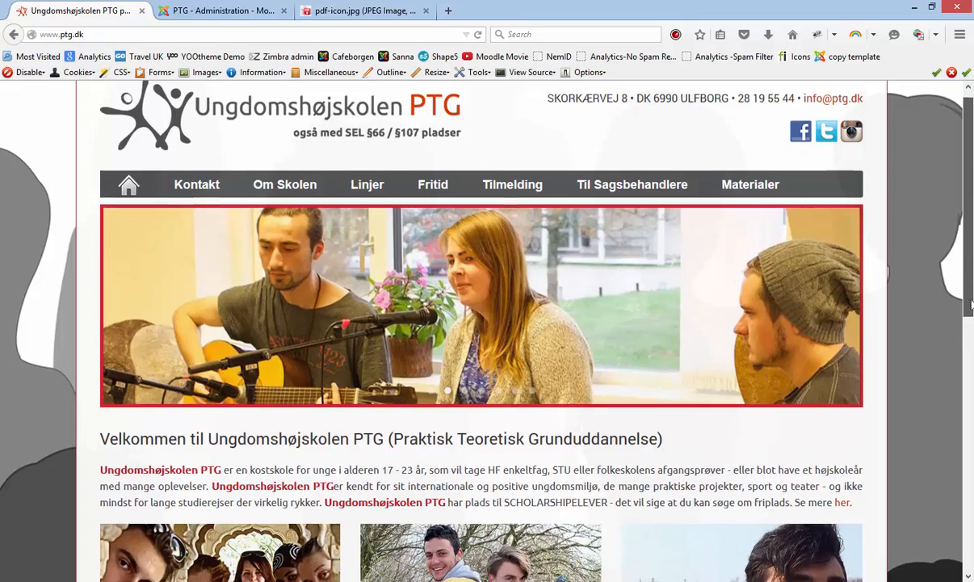
Step: Examine the ptg.dk front page from the top menu and slideshow down to the two rows of picture boxes
left_click_drag(972, 284, 916, 530)
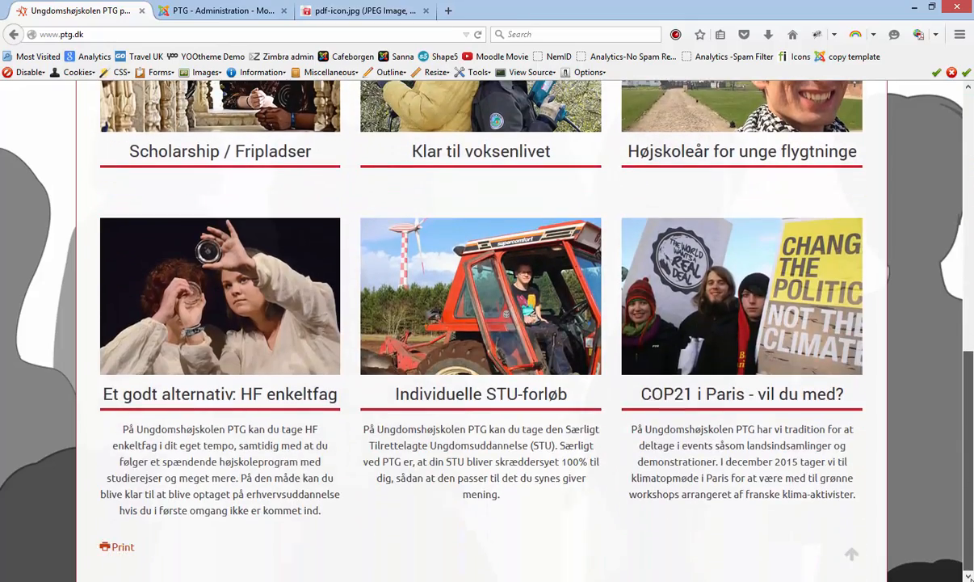
left_click_drag(972, 560, 970, 285)
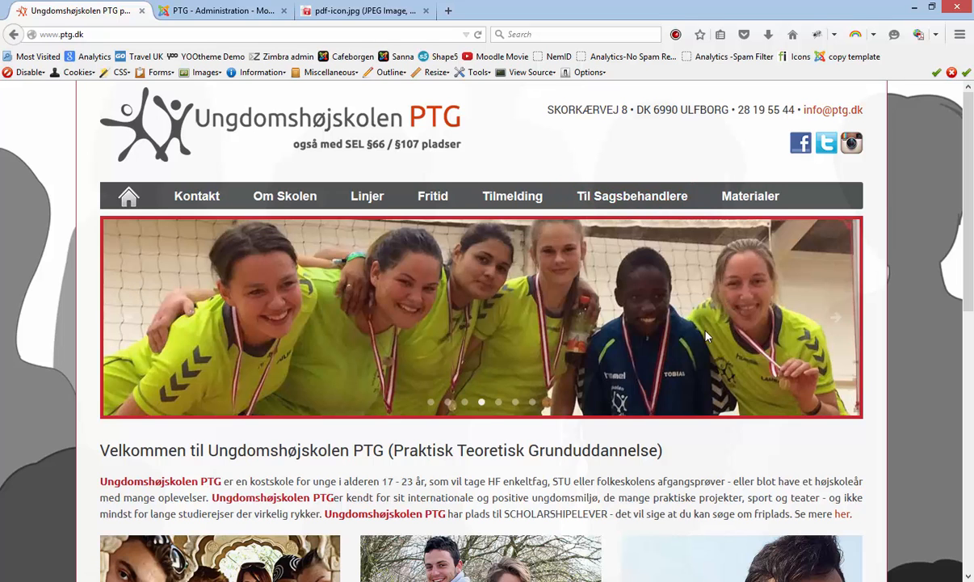
scroll(387, 349, "down", 1)
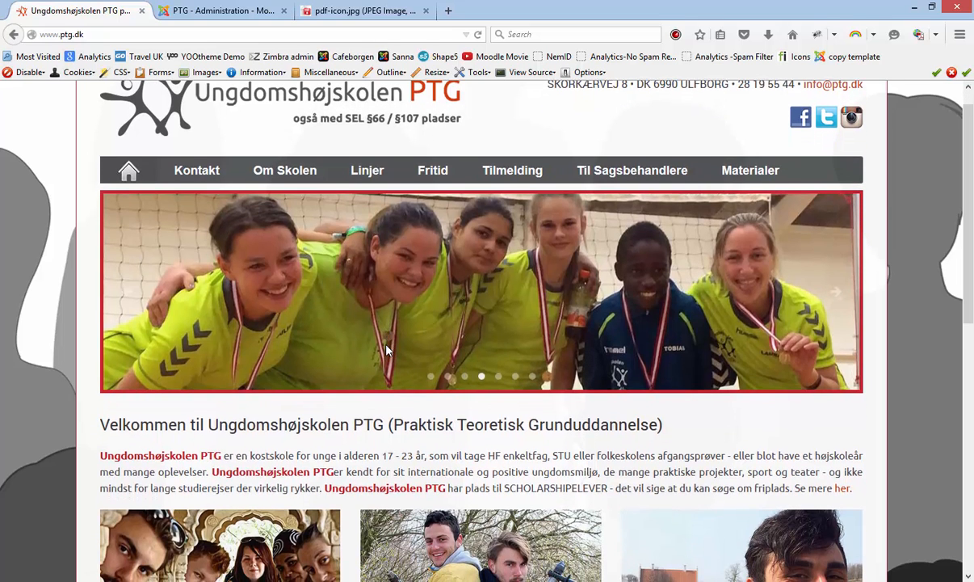
scroll(387, 349, "down", 3)
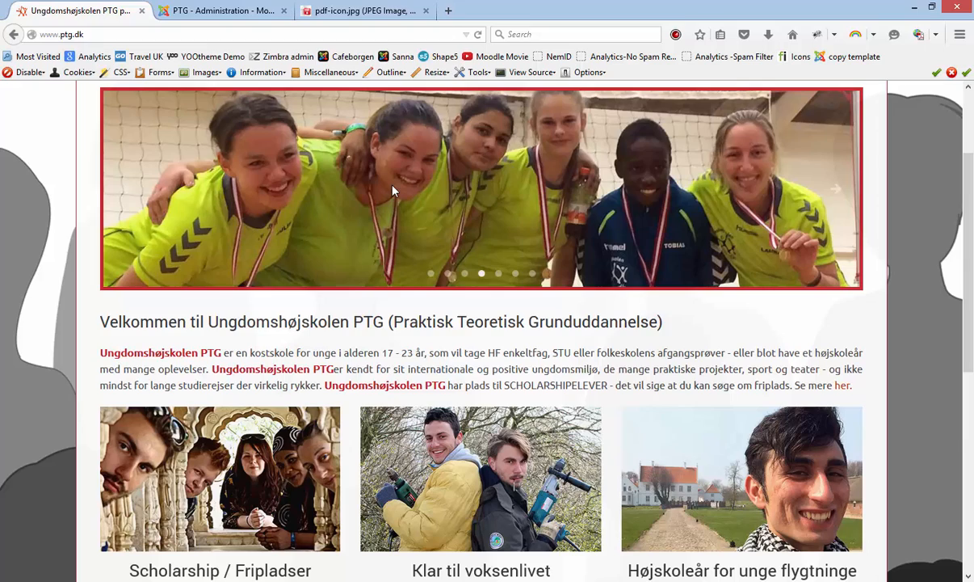
scroll(264, 286, "down", 3)
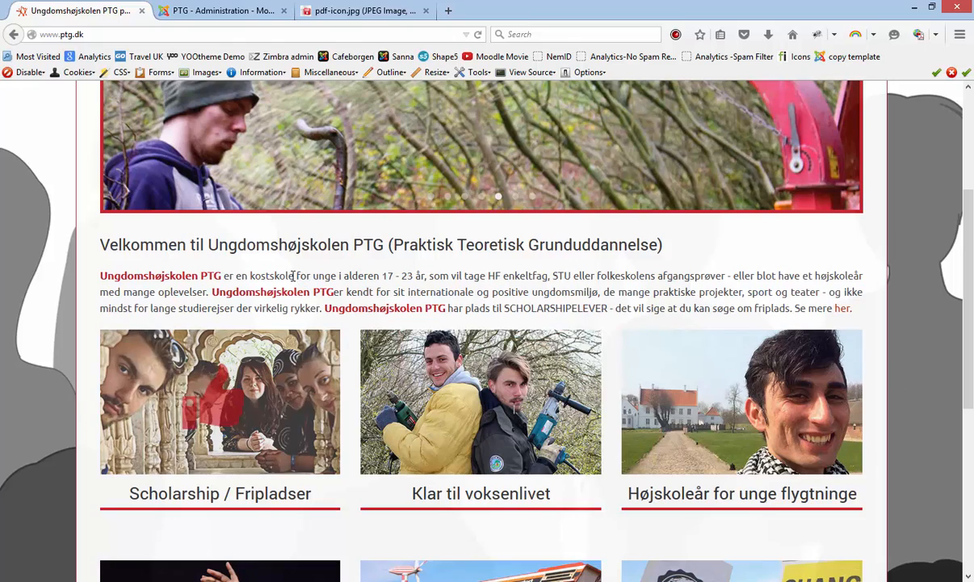
scroll(538, 322, "down", 4)
scroll(538, 323, "down", 3)
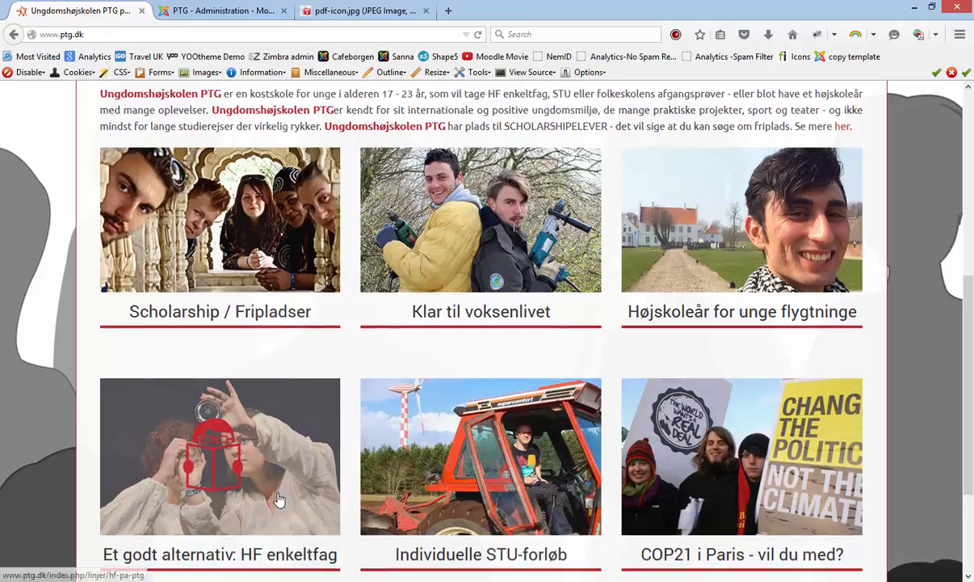
scroll(275, 498, "down", 6)
scroll(275, 499, "up", 11)
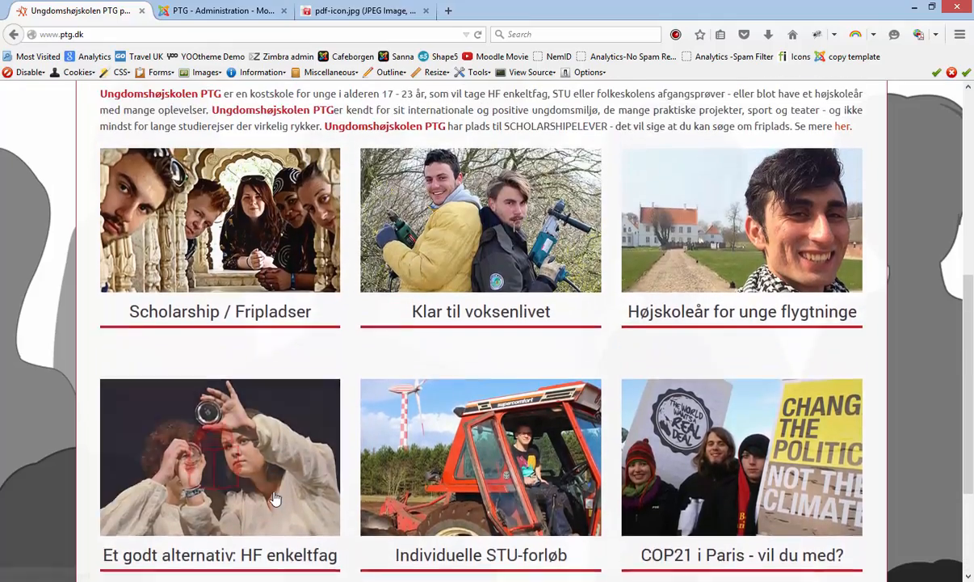
scroll(275, 498, "up", 8)
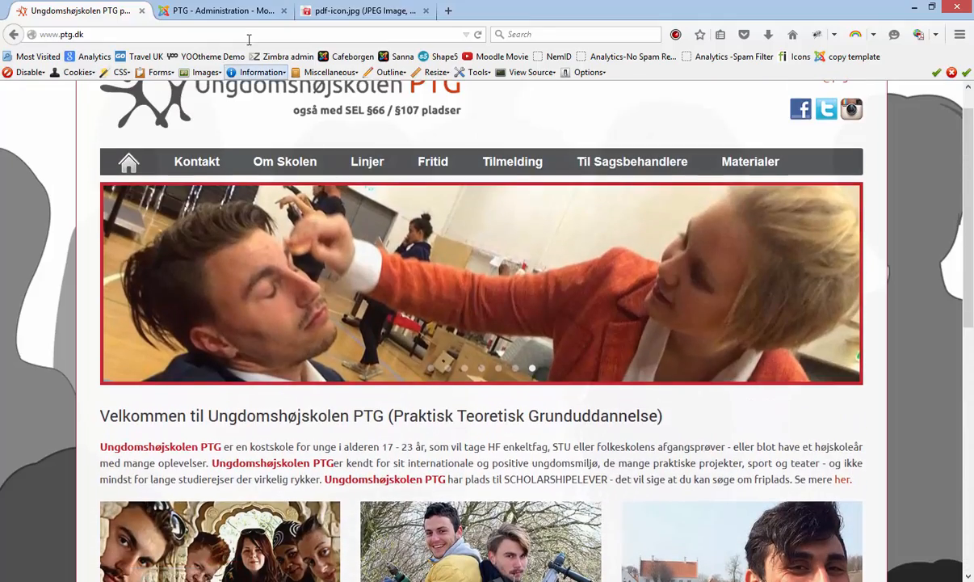
Step: Switch to the Joomla administration, return to the Control Panel and open the Module Manager
left_click(239, 13)
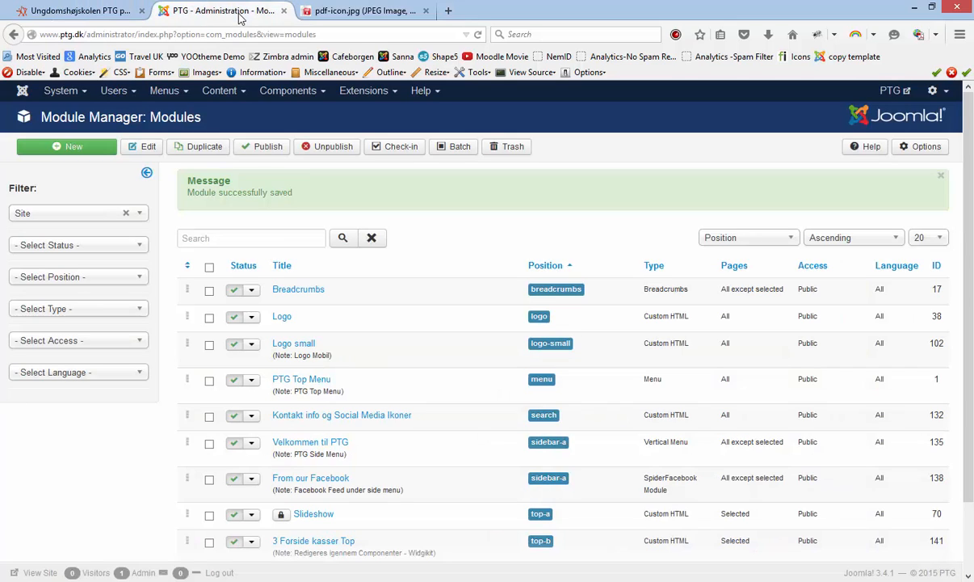
left_click(23, 90)
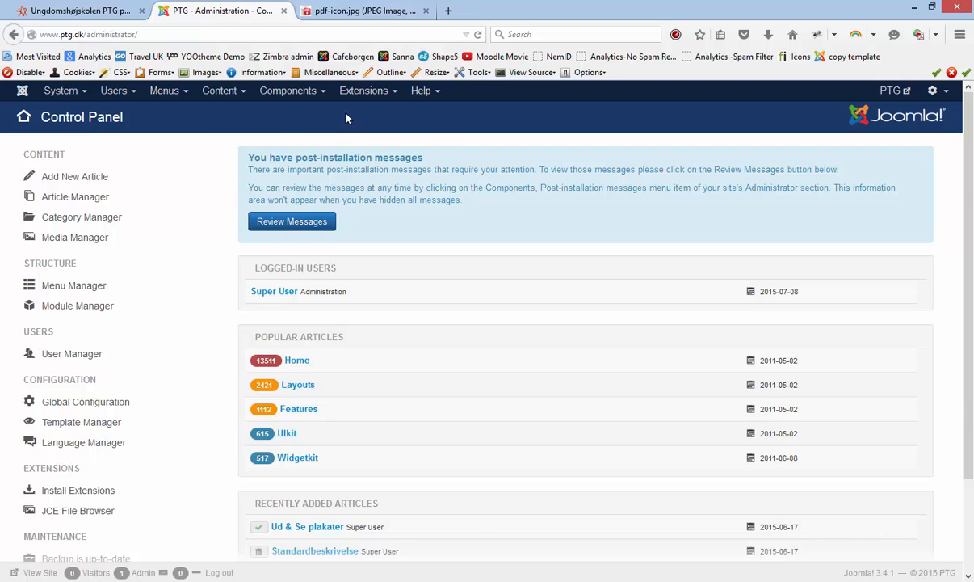
left_click(364, 90)
left_click(365, 143)
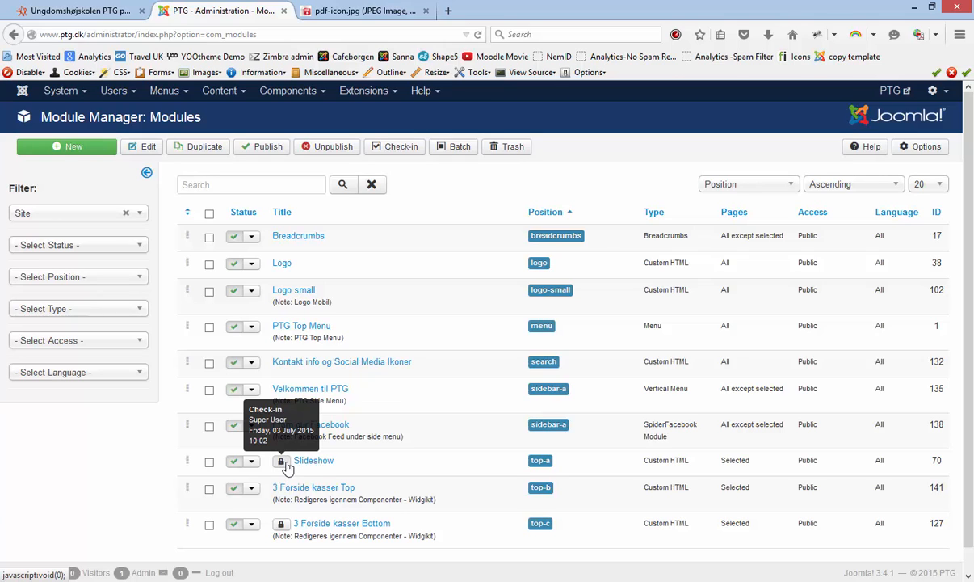
Step: Open the Logo small module, go back to the module list without closing it properly, and check the module in
left_click(296, 294)
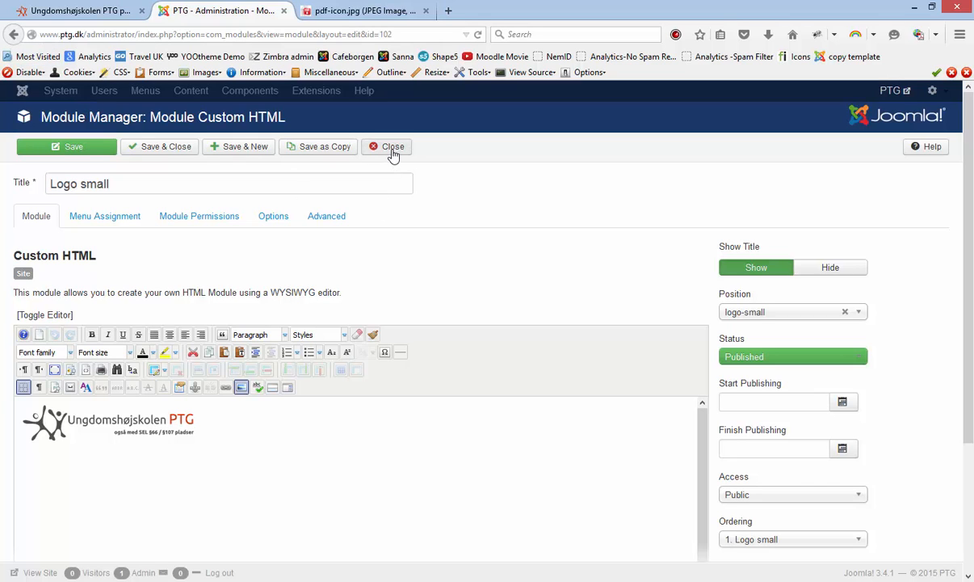
left_click(13, 34)
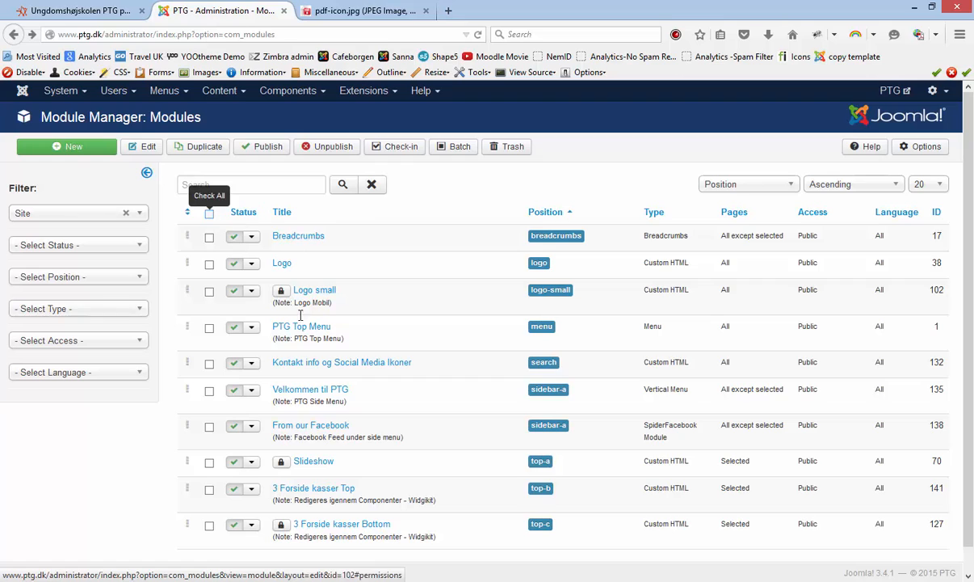
mouse_move(283, 295)
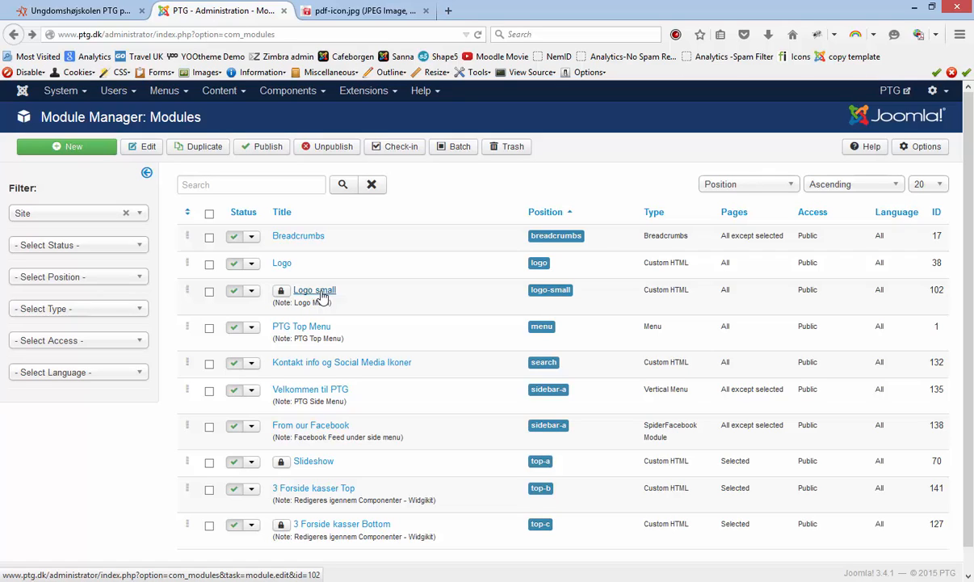
left_click(282, 294)
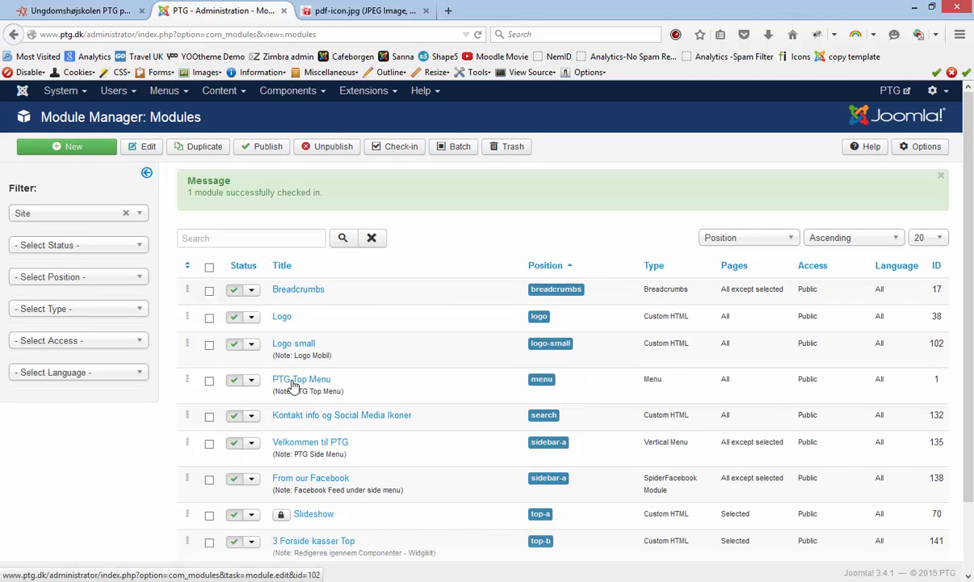
Step: Check in the locked Slideshow and 3 Forside kasser Bottom modules
scroll(286, 404, "down", 2)
left_click(281, 438)
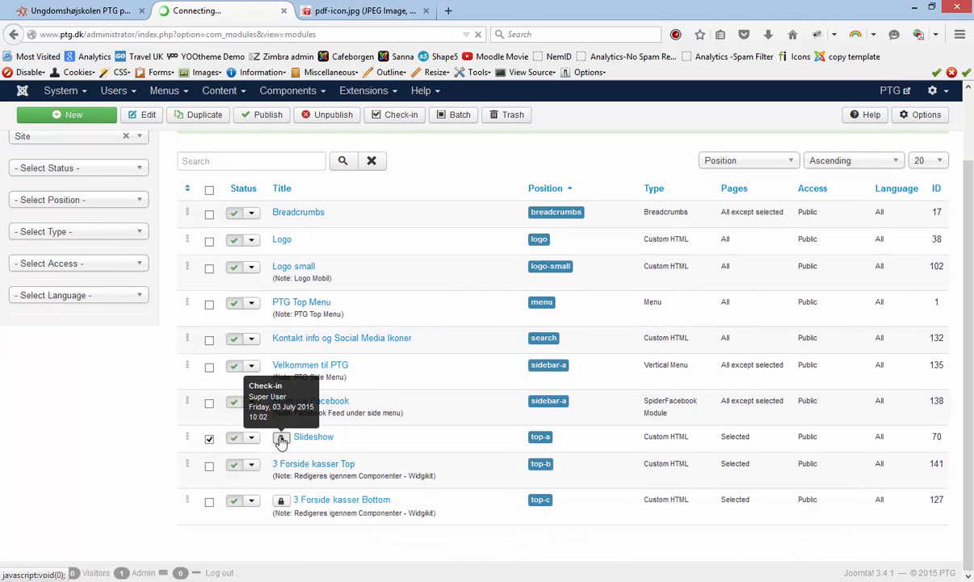
scroll(278, 437, "down", 2)
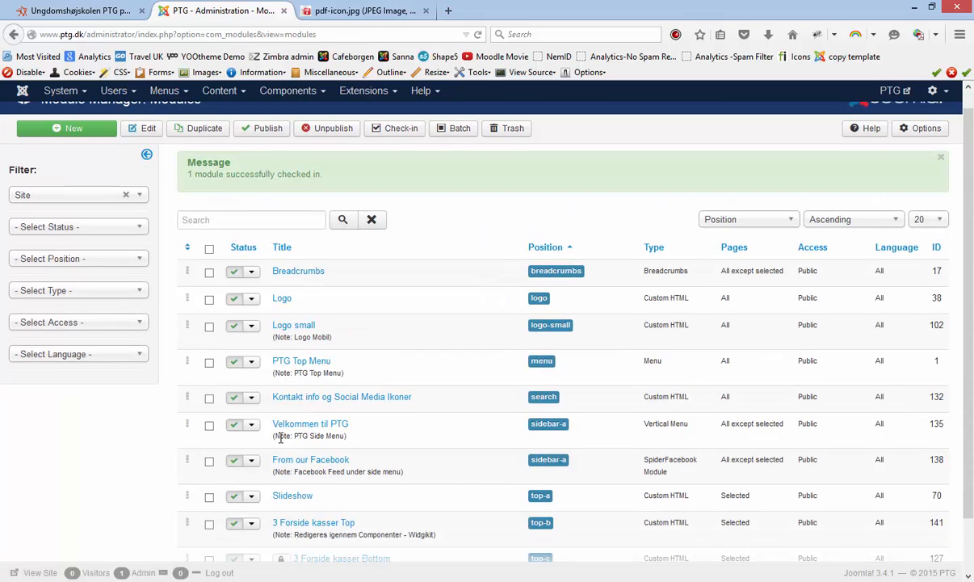
left_click(281, 502)
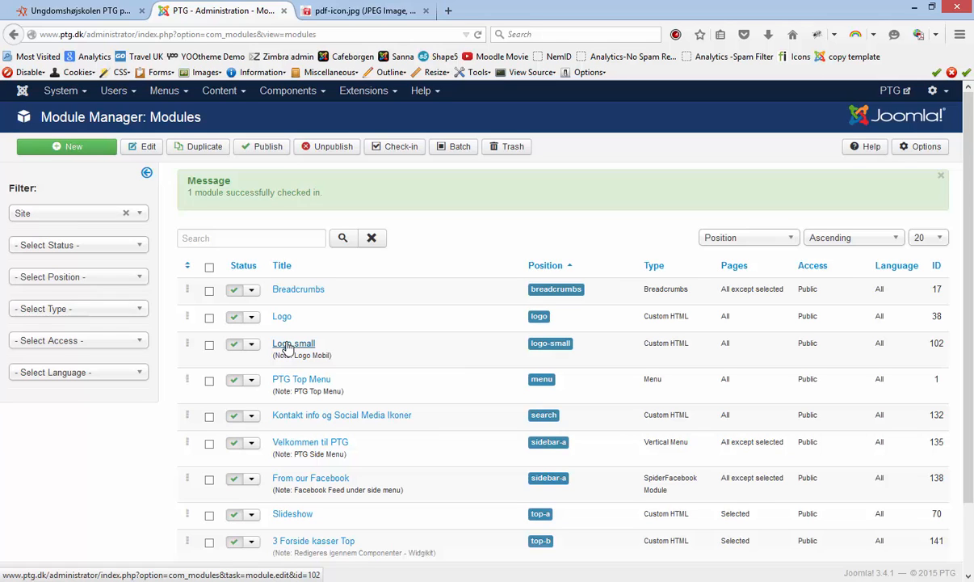
Step: Open the PTG Top Menu module for editing and compare it with the top menu on the live front page
scroll(287, 347, "down", 1)
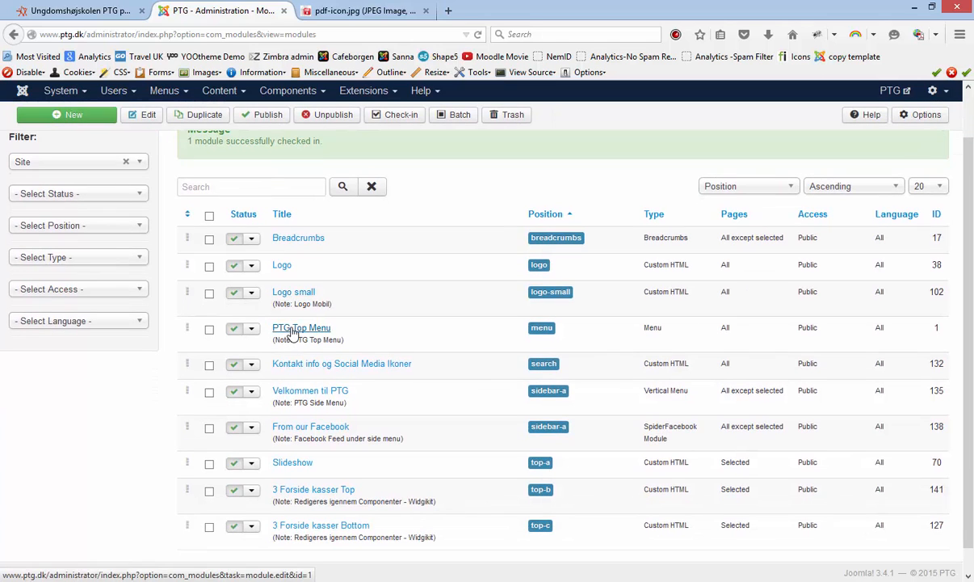
left_click(293, 330)
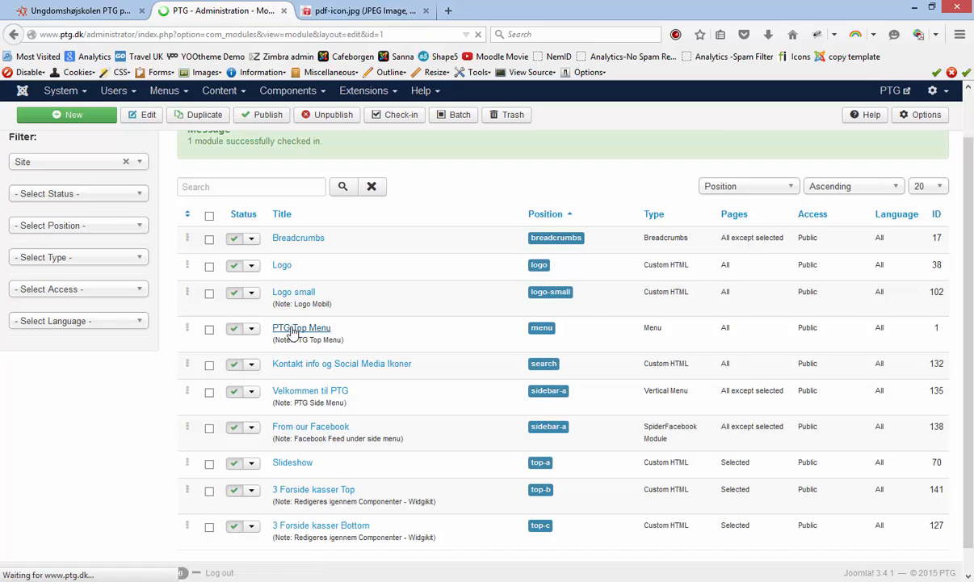
left_click(75, 12)
left_click(128, 156)
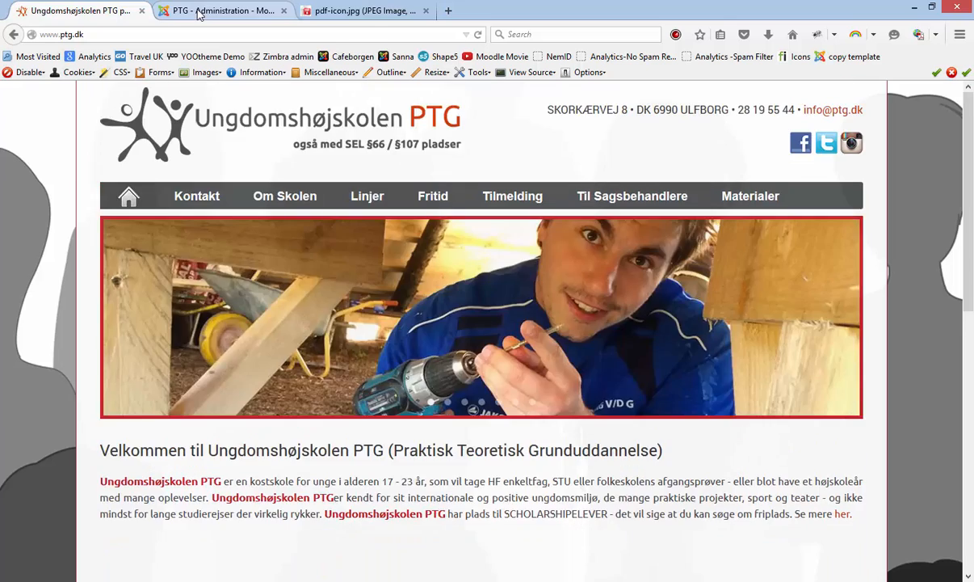
left_click(198, 13)
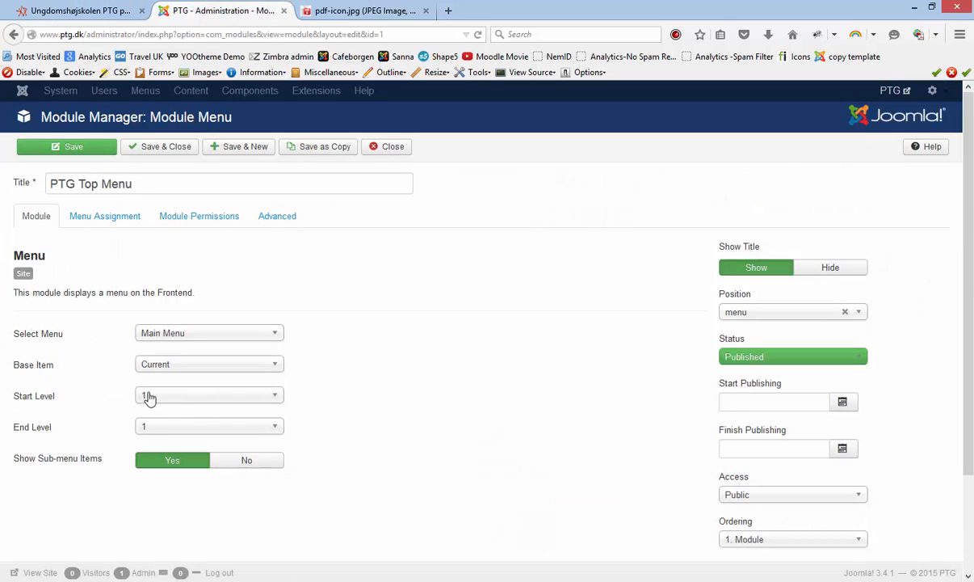
left_click(97, 12)
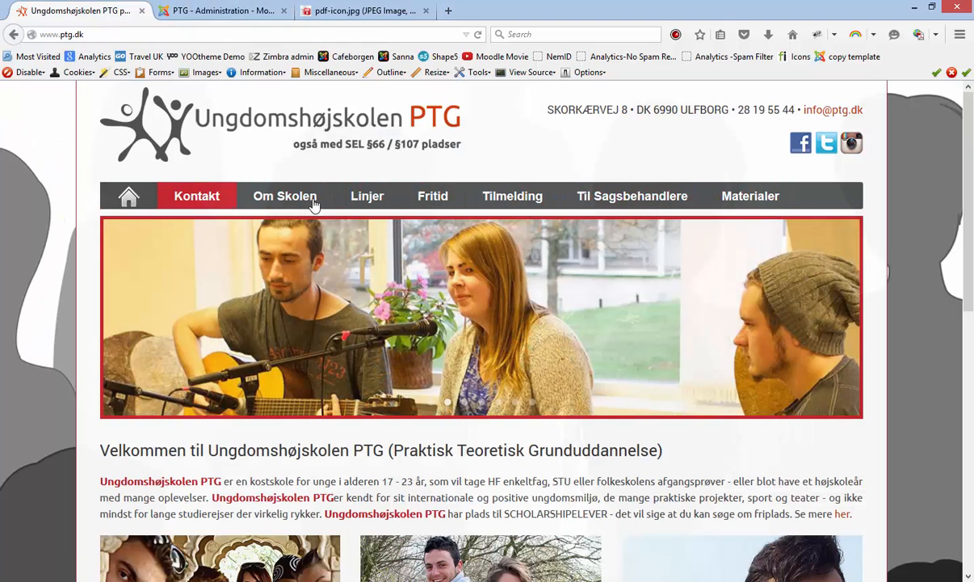
Step: Set the End Level of the PTG Top Menu module to 2 and save the module
left_click(220, 11)
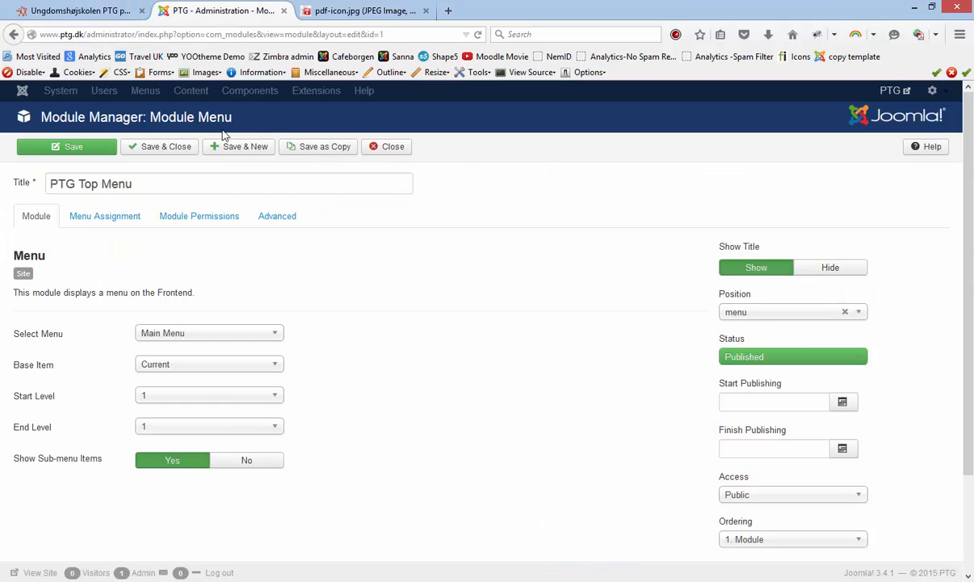
left_click(216, 435)
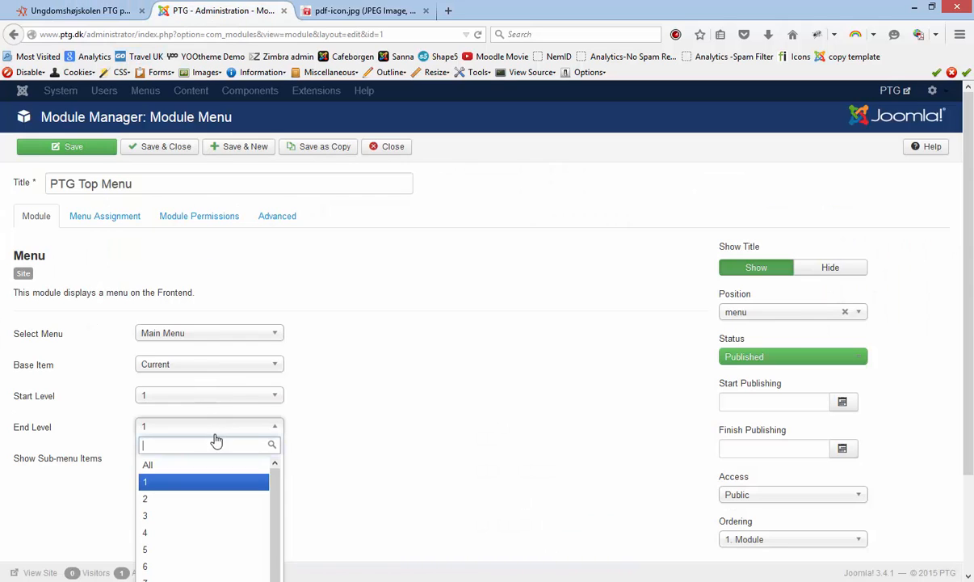
left_click(202, 500)
left_click(81, 149)
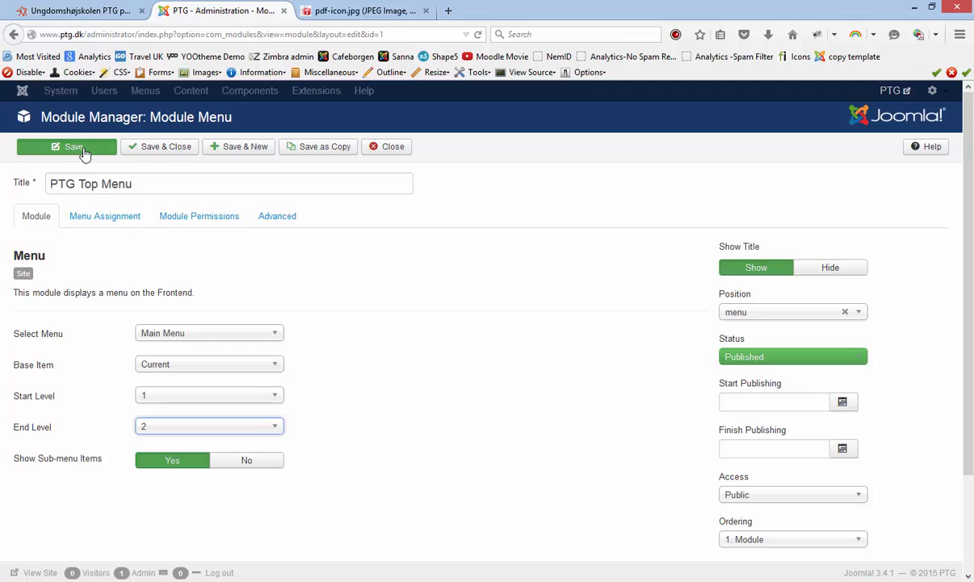
Step: Reload the ptg.dk front page and check the submenus under Linjer and Fritid in the top menu
left_click(81, 12)
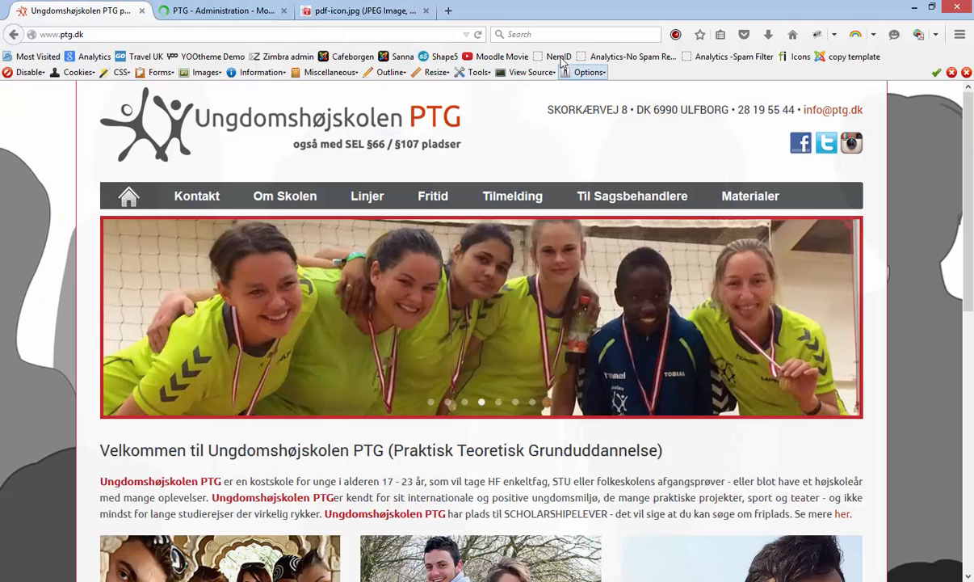
left_click(478, 35)
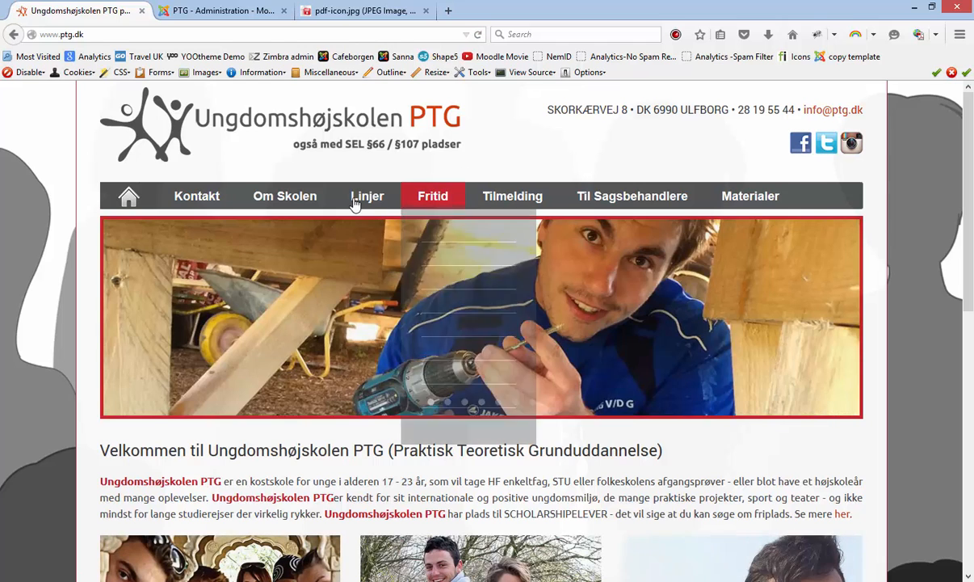
mouse_move(345, 202)
mouse_move(431, 198)
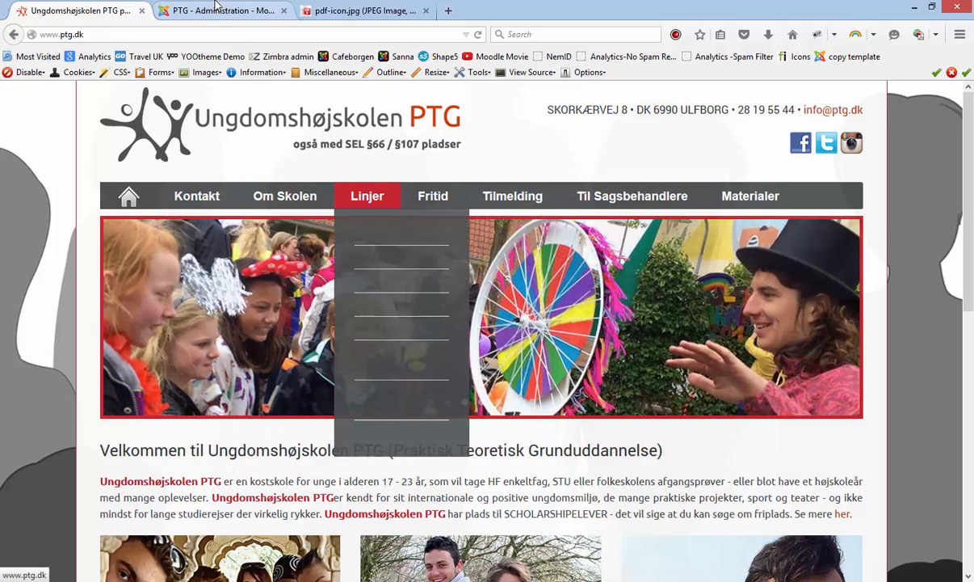
Step: Set the End Level of the PTG Top Menu module back to 1, then save and close the module
left_click(216, 10)
left_click(250, 475)
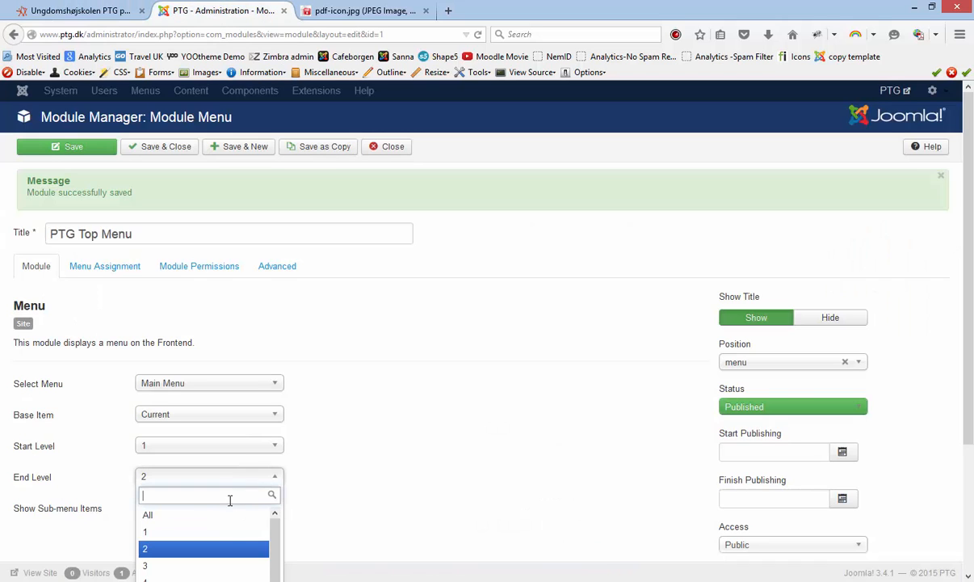
left_click(225, 532)
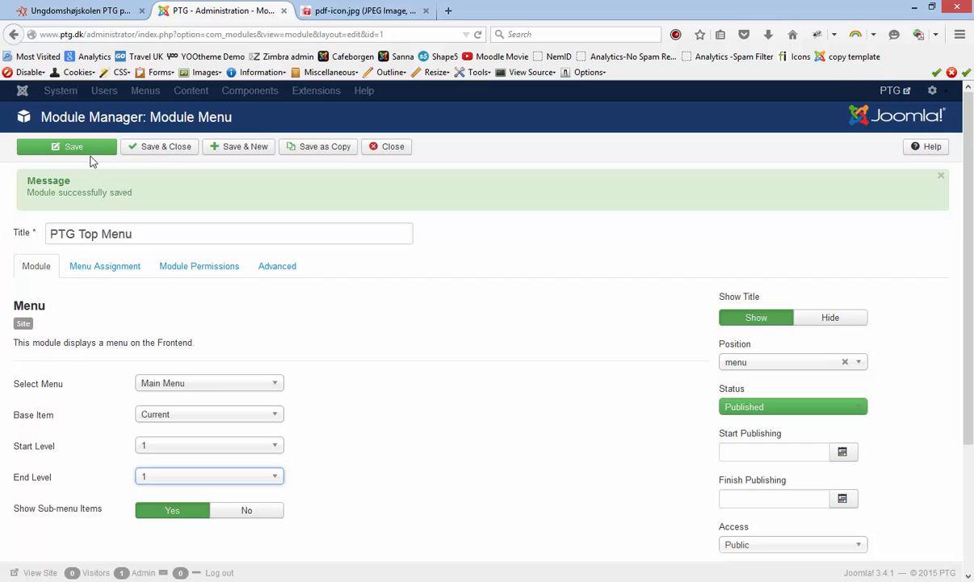
left_click(157, 157)
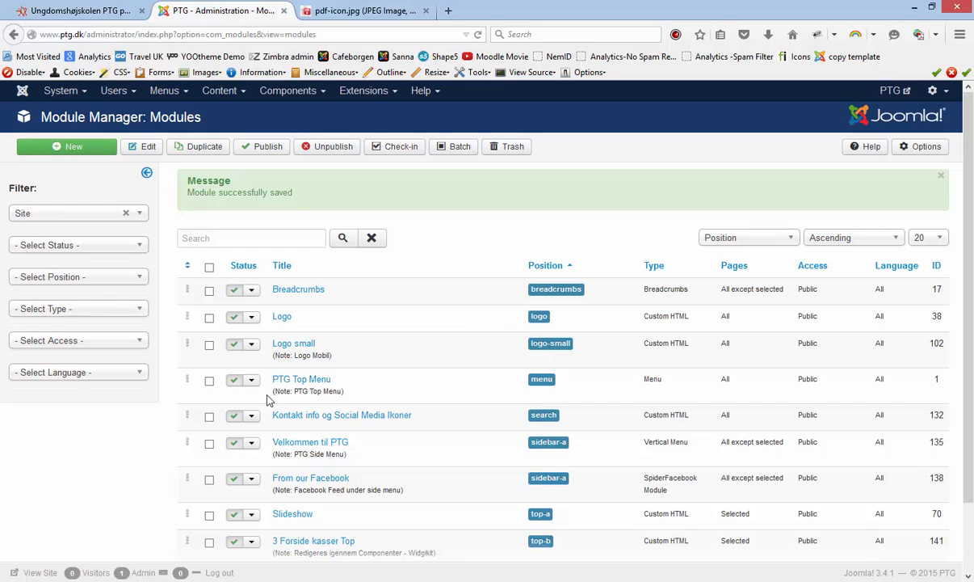
Step: Open the Kontakt info og Social Media Ikoner module, inspect its Instagram and Facebook icons, and close it without changes
scroll(270, 392, "down", 1)
left_click(293, 393)
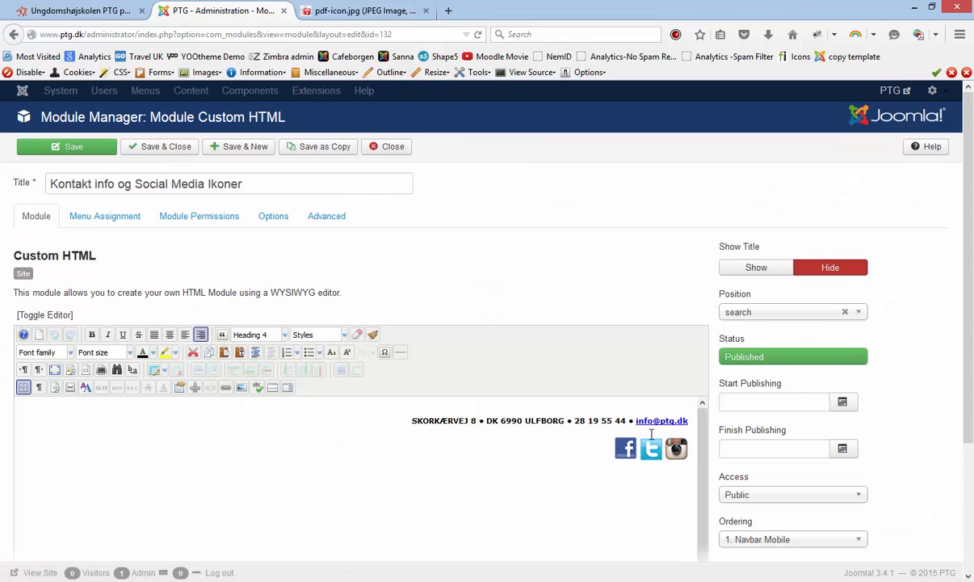
left_click(675, 450)
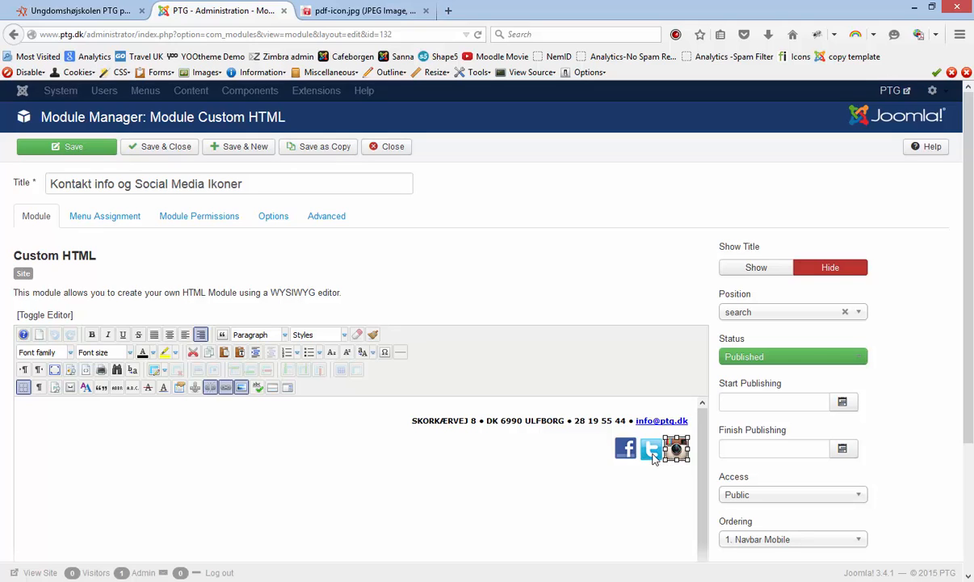
left_click(627, 449)
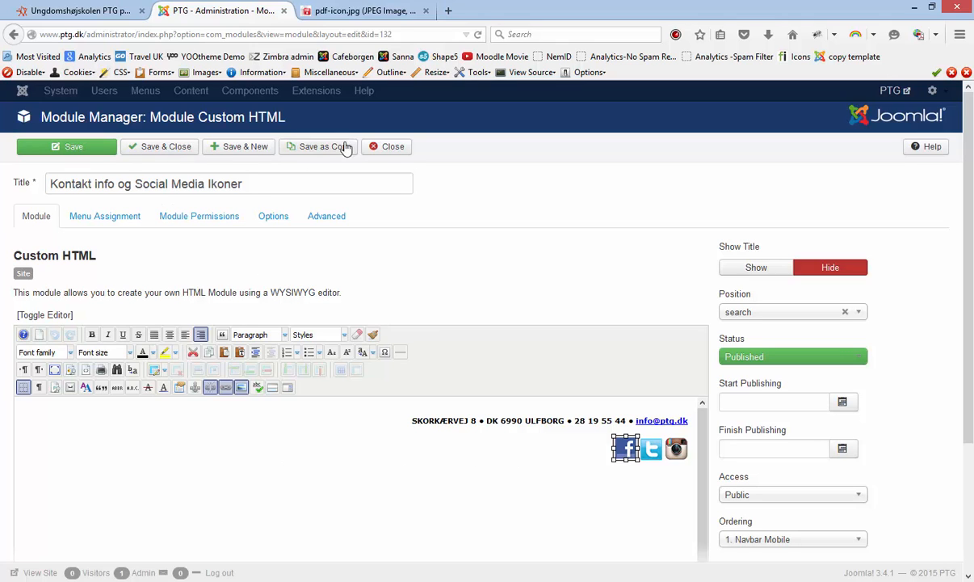
left_click(392, 149)
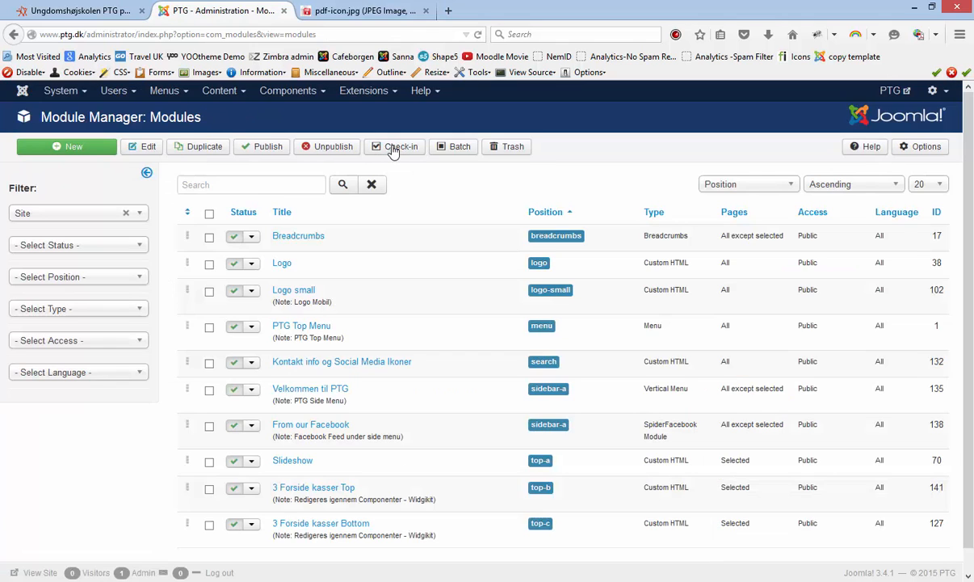
Step: Open the Velkommen til PTG module for editing and view its side menu on the live Om Skolen page
left_click(309, 390)
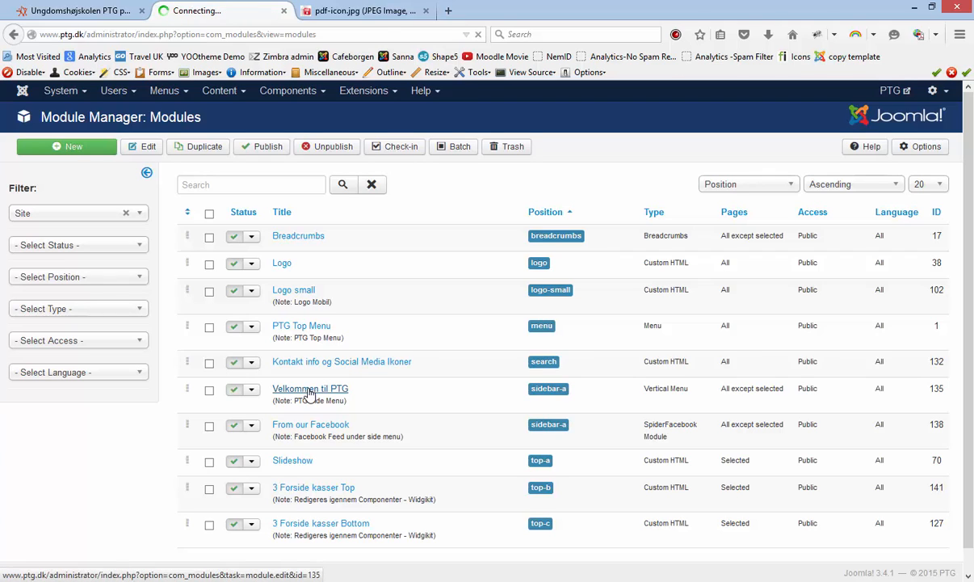
left_click(84, 12)
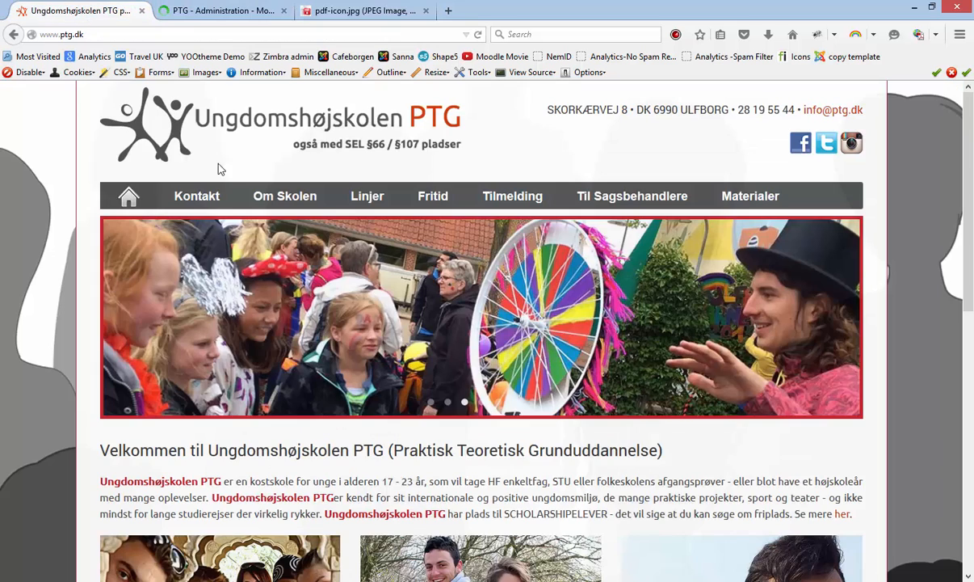
left_click(283, 198)
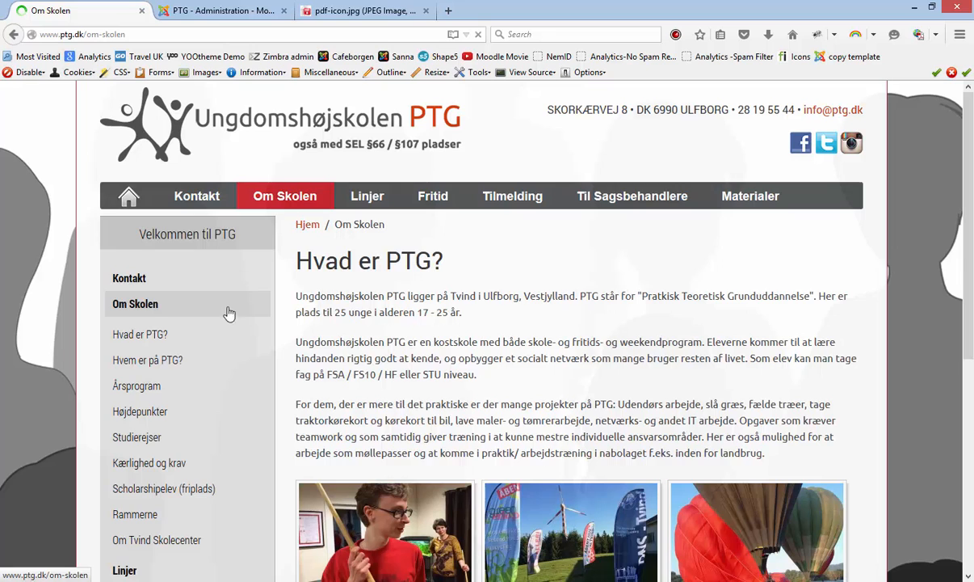
left_click(208, 11)
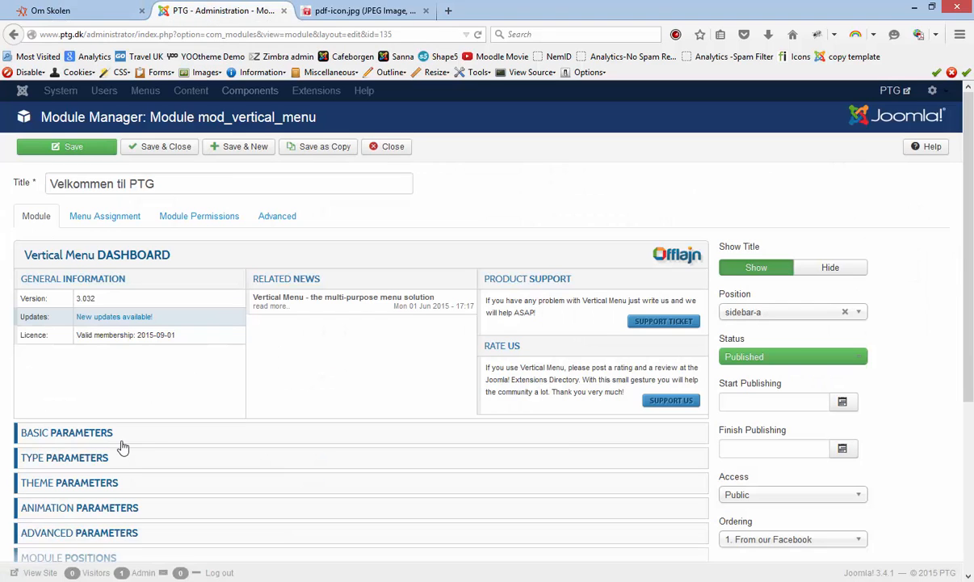
Step: Examine the Basic Parameters and Type Parameters of the Velkommen til PTG vertical menu module
scroll(122, 445, "down", 2)
left_click(101, 385)
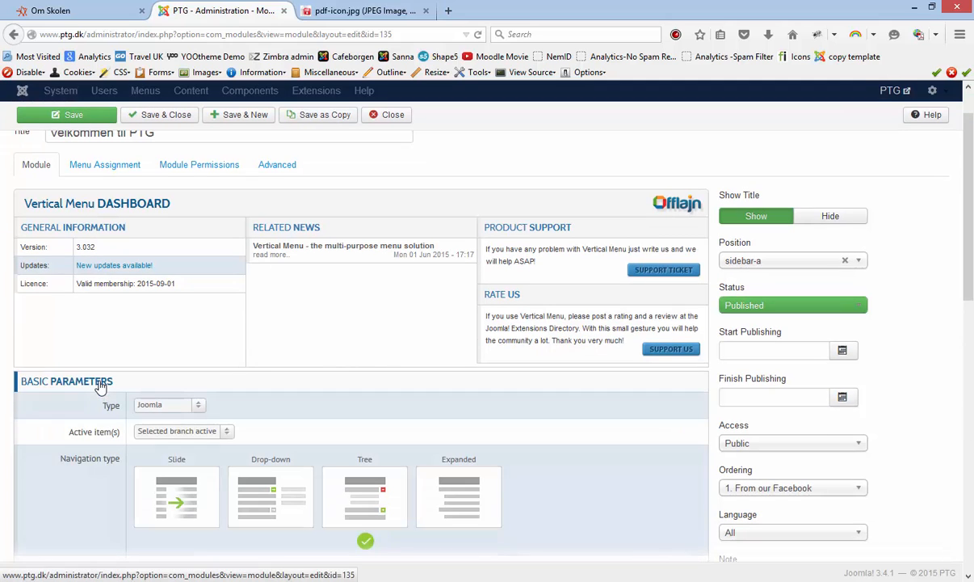
scroll(242, 424, "down", 2)
scroll(121, 420, "down", 6)
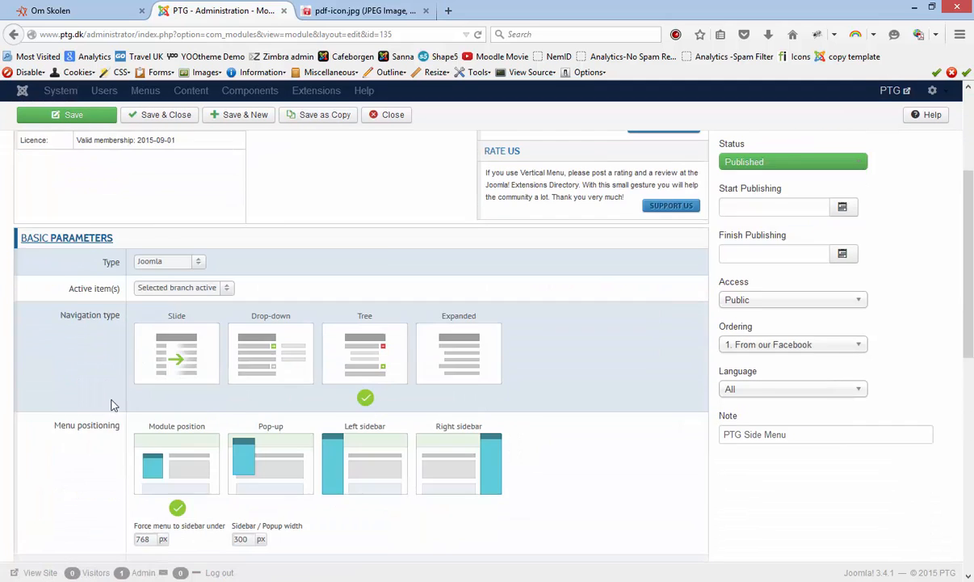
scroll(94, 477, "down", 1)
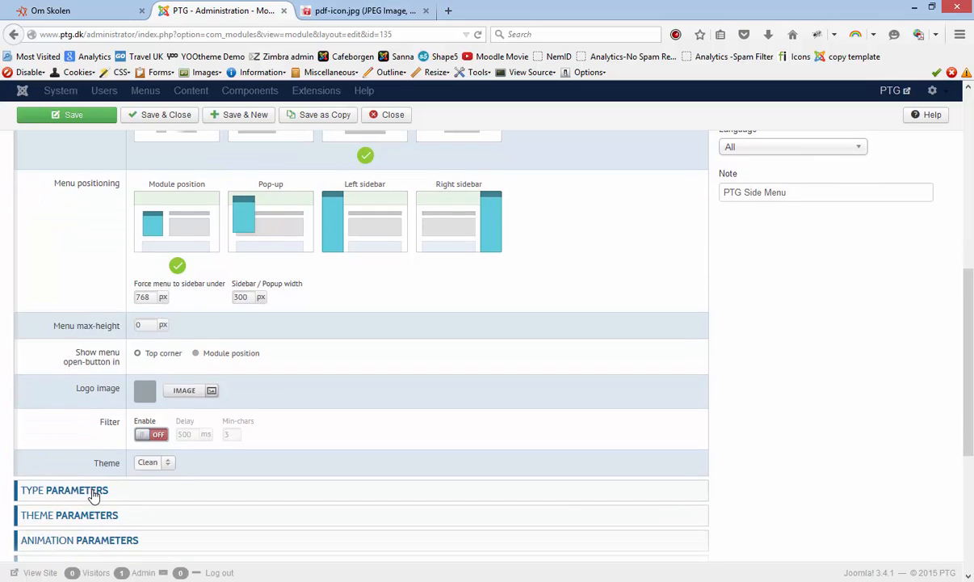
left_click(93, 494)
scroll(122, 488, "down", 1)
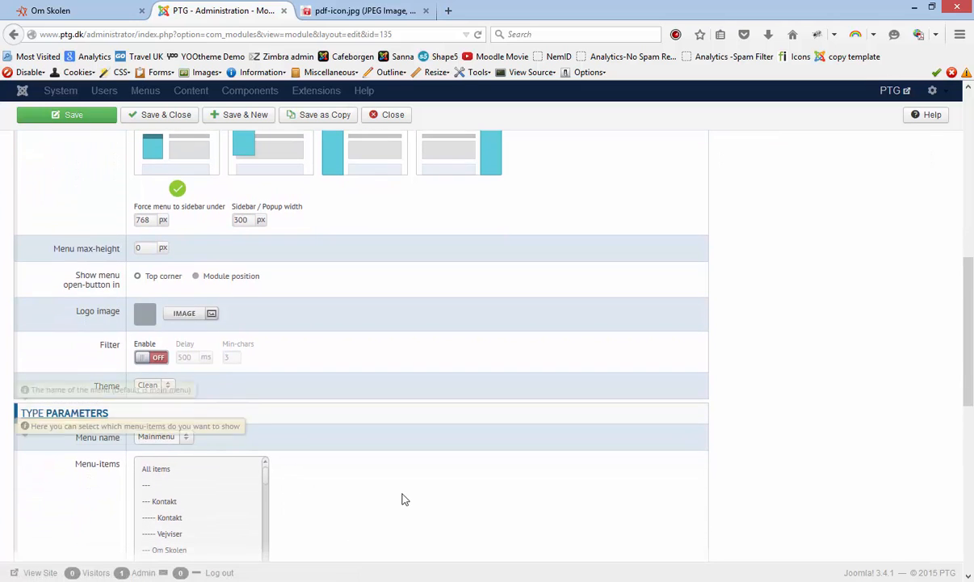
scroll(400, 498, "down", 3)
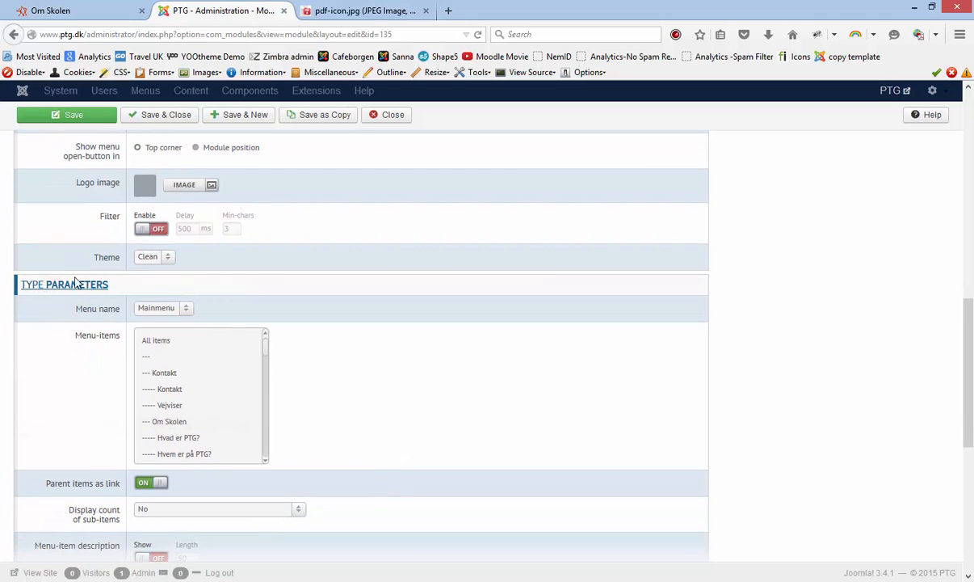
scroll(76, 282, "up", 10)
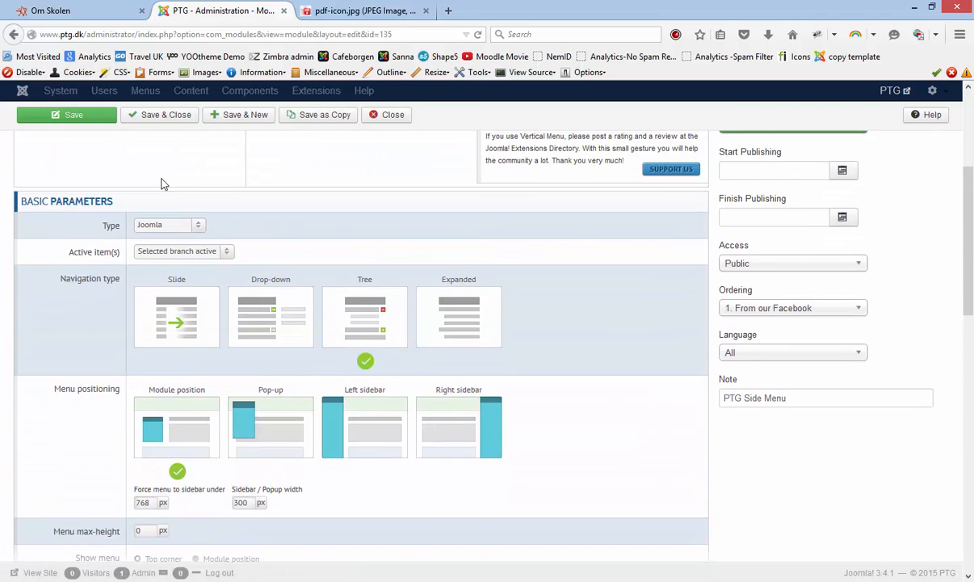
scroll(162, 184, "up", 3)
Step: Check the side menu on the live Om Skolen page again and close the Velkommen til PTG module without changes
left_click(81, 10)
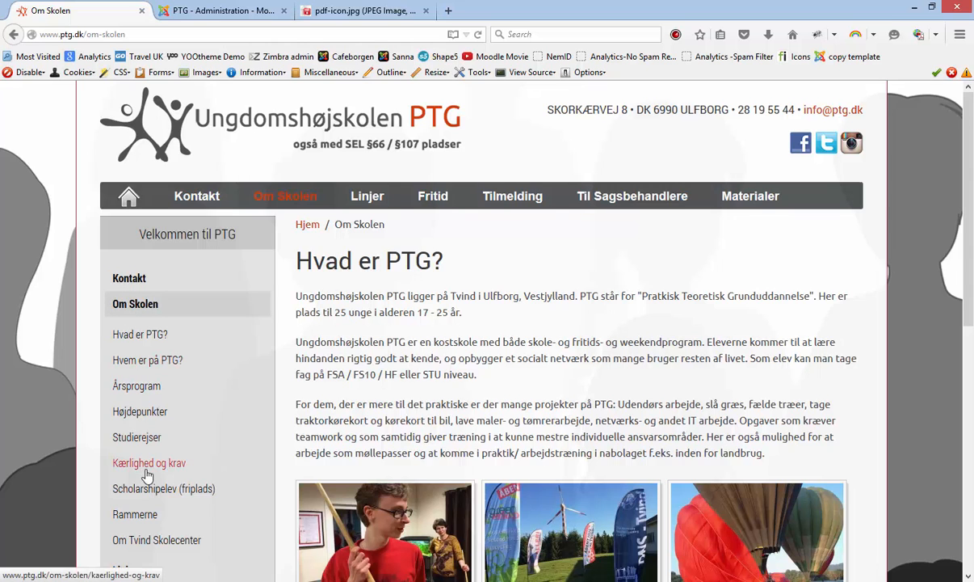
scroll(139, 467, "down", 1)
left_click(208, 13)
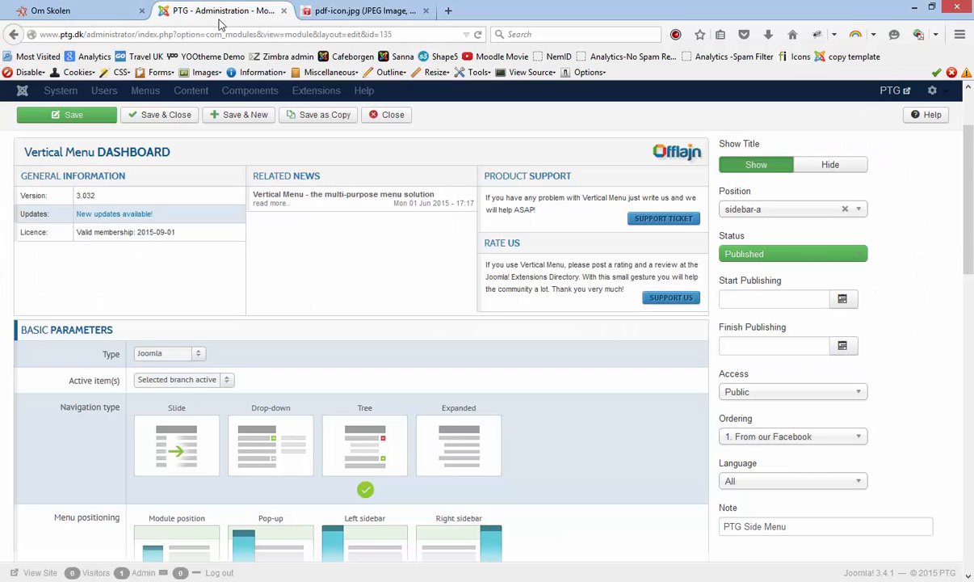
left_click(387, 120)
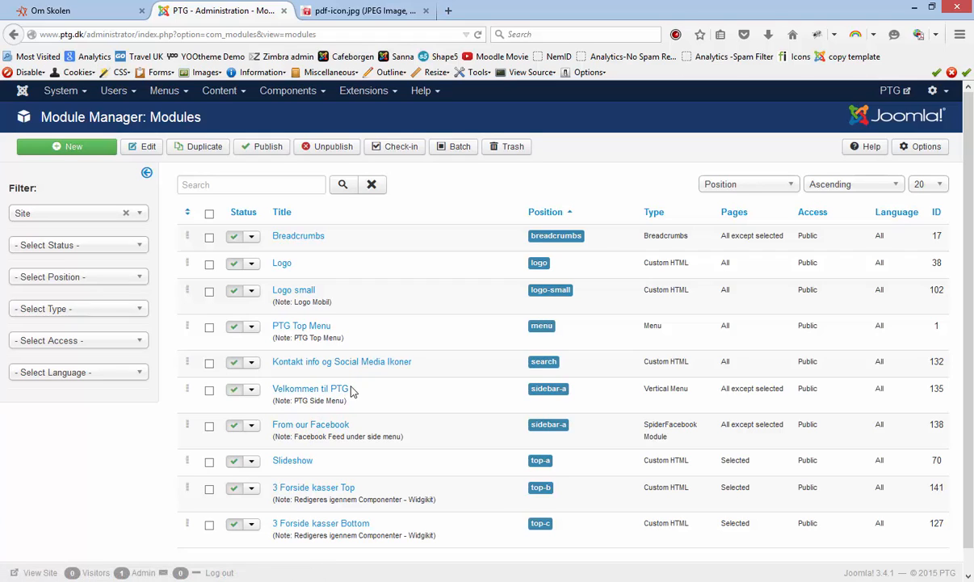
Step: Open the From our Facebook module and look through its Facebook feed under the side menu on the live Om Skolen page
left_click(312, 426)
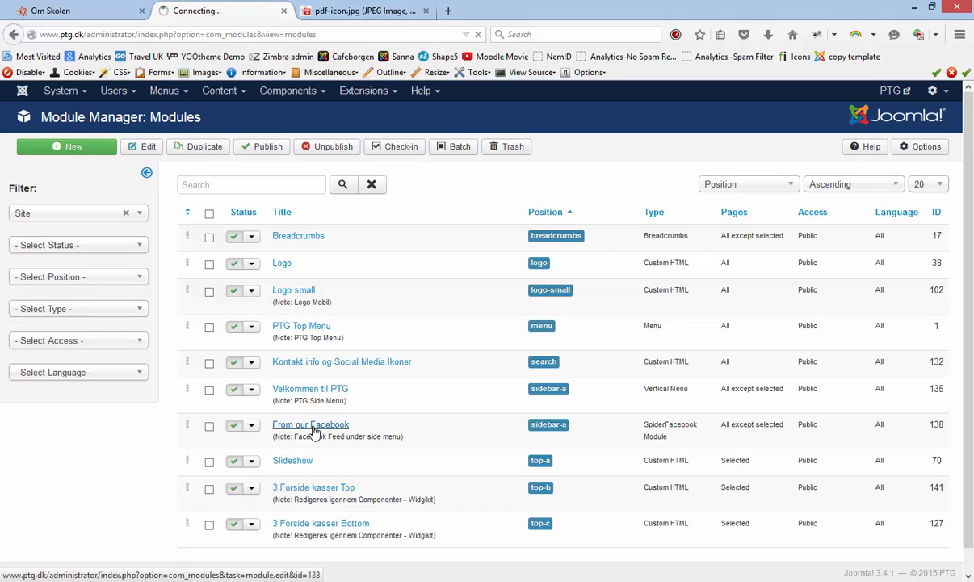
left_click(109, 11)
scroll(188, 378, "down", 5)
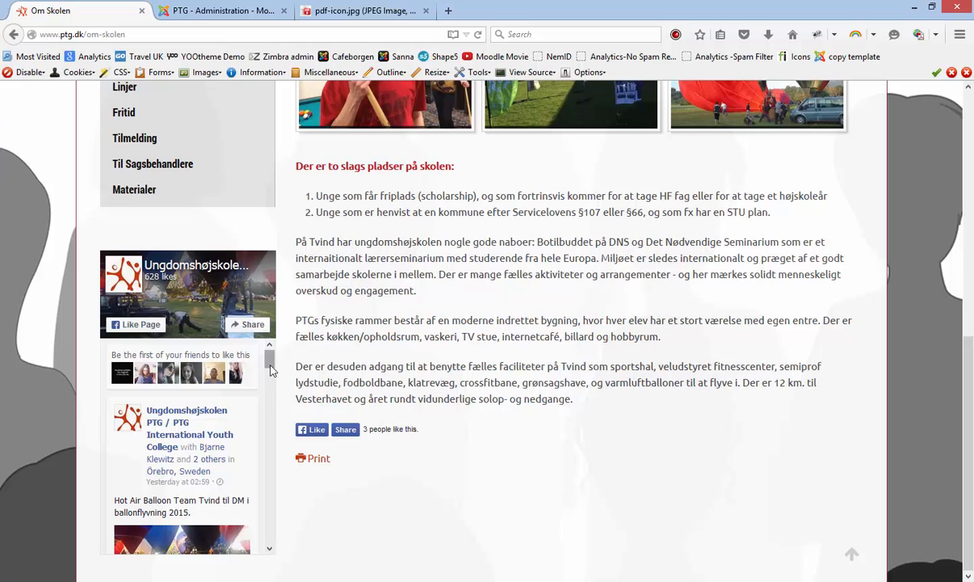
left_click_drag(271, 362, 285, 555)
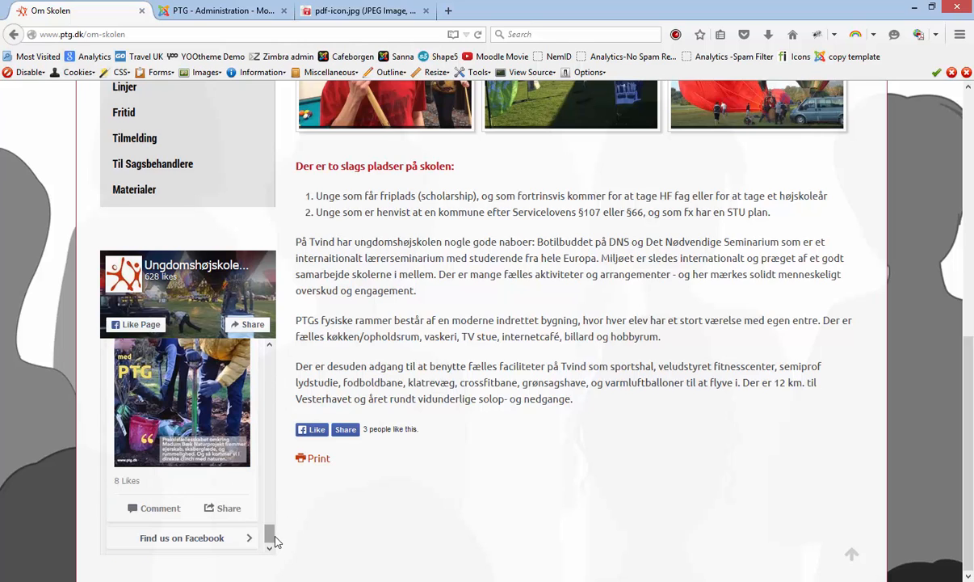
scroll(259, 505, "up", 5)
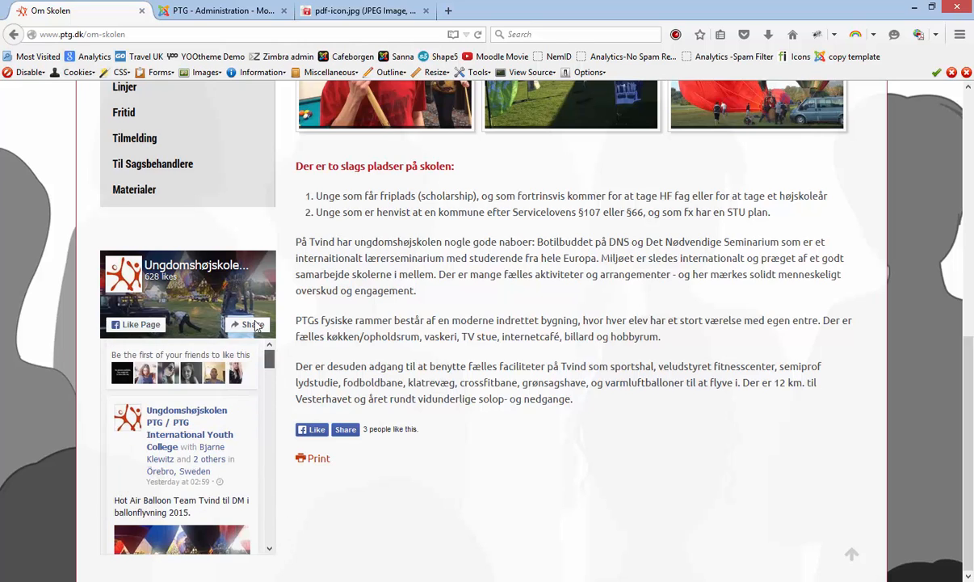
scroll(260, 378, "up", 2)
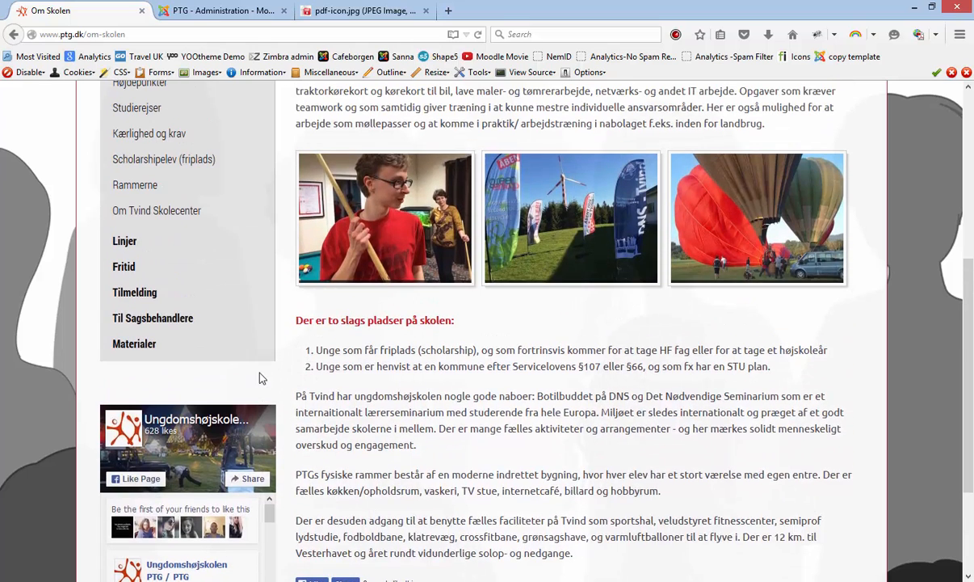
Step: Check the status choices of the From our Facebook module and look through its menu assignment, permissions and advanced settings
left_click(191, 13)
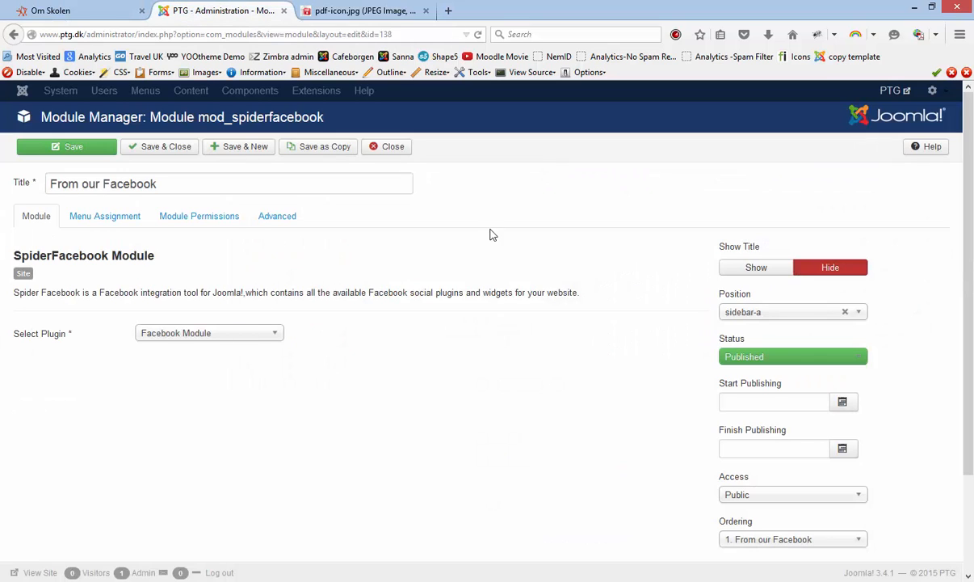
left_click(759, 360)
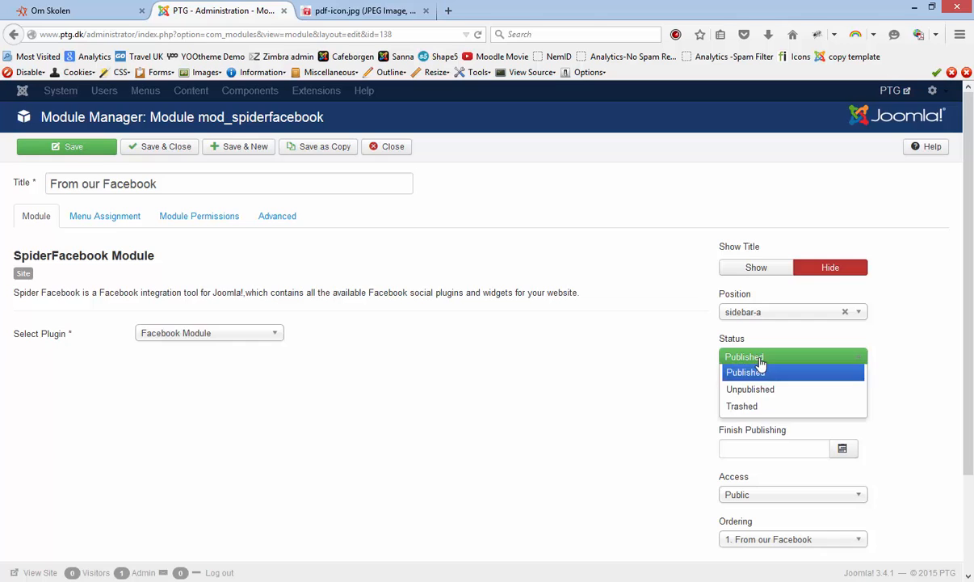
left_click(759, 362)
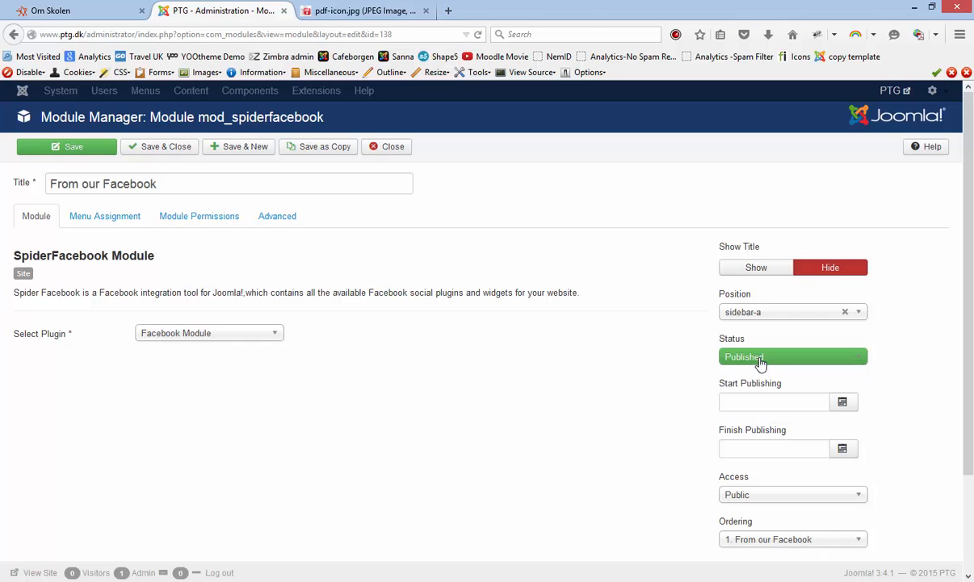
left_click(124, 224)
left_click(185, 228)
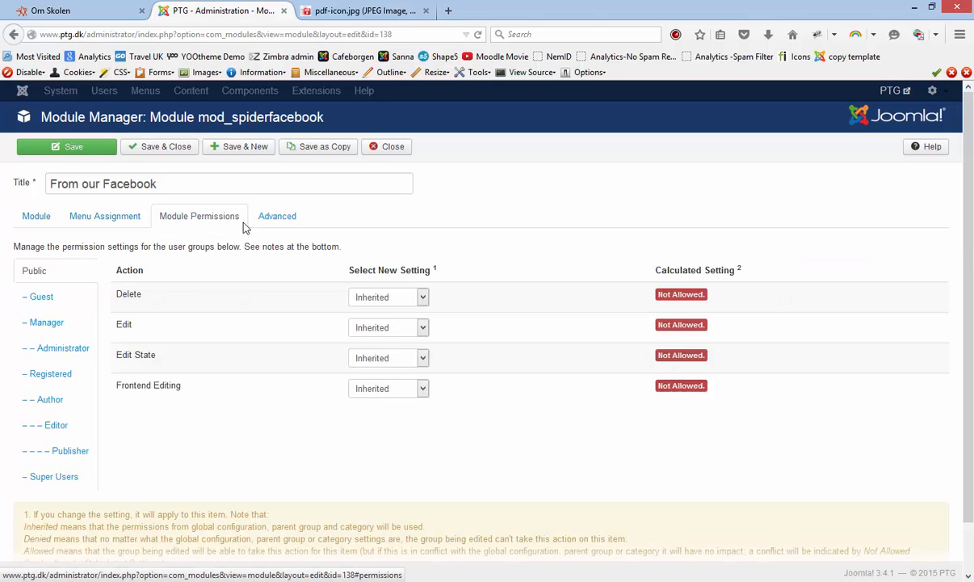
left_click(271, 222)
left_click(46, 223)
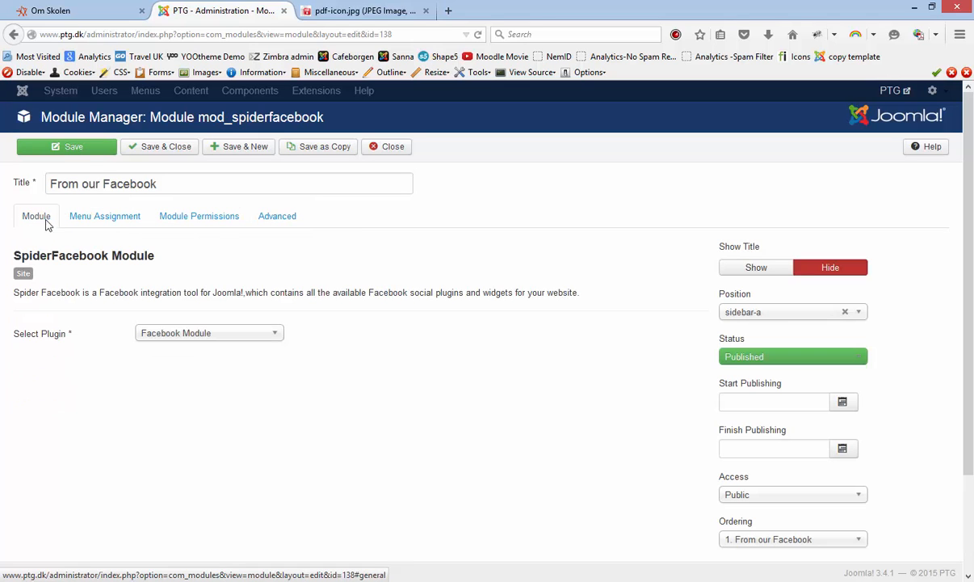
Step: Inspect the Select Plugin choices of the Facebook module and review its page assignment, permissions and advanced options once more
scroll(391, 413, "down", 2)
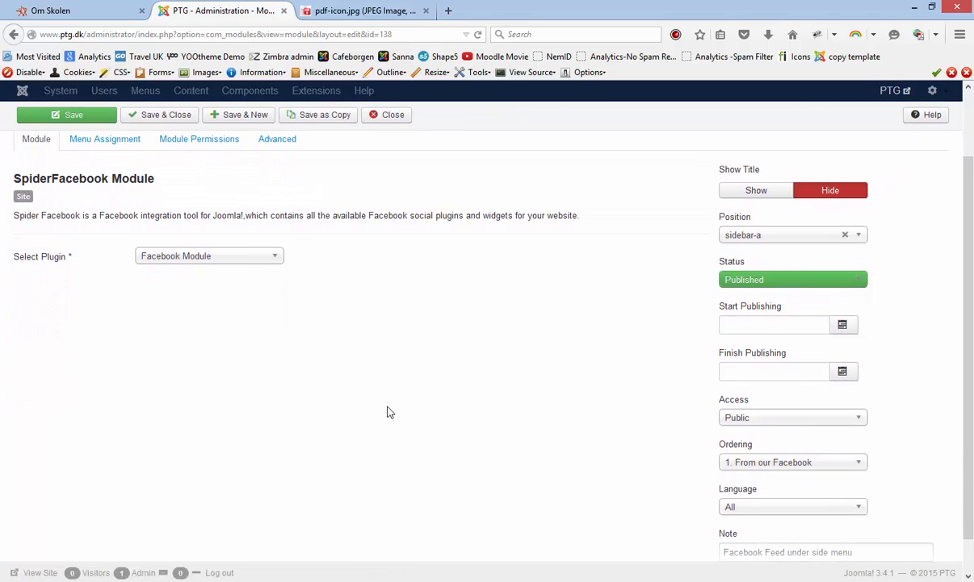
left_click(272, 257)
left_click(374, 280)
scroll(379, 294, "up", 2)
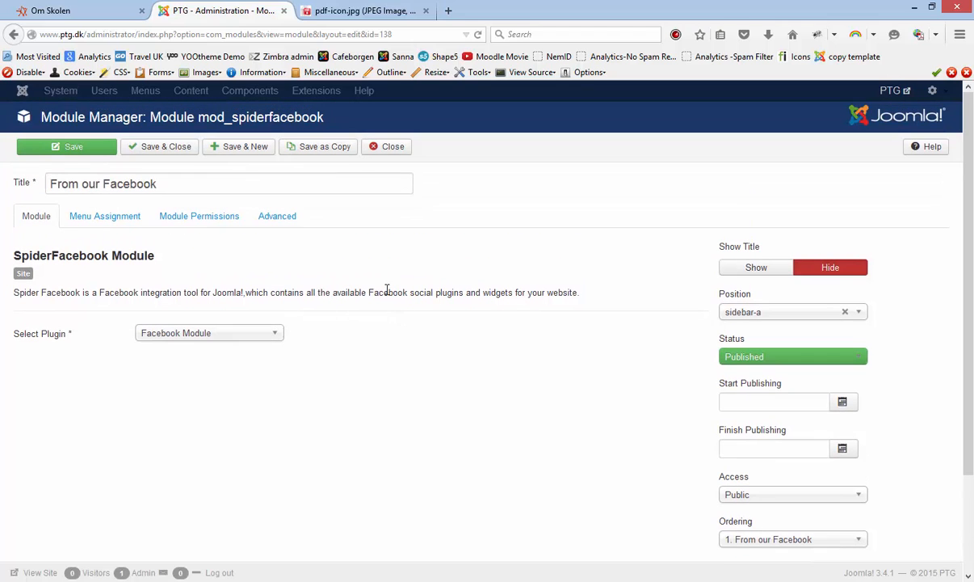
left_click(123, 220)
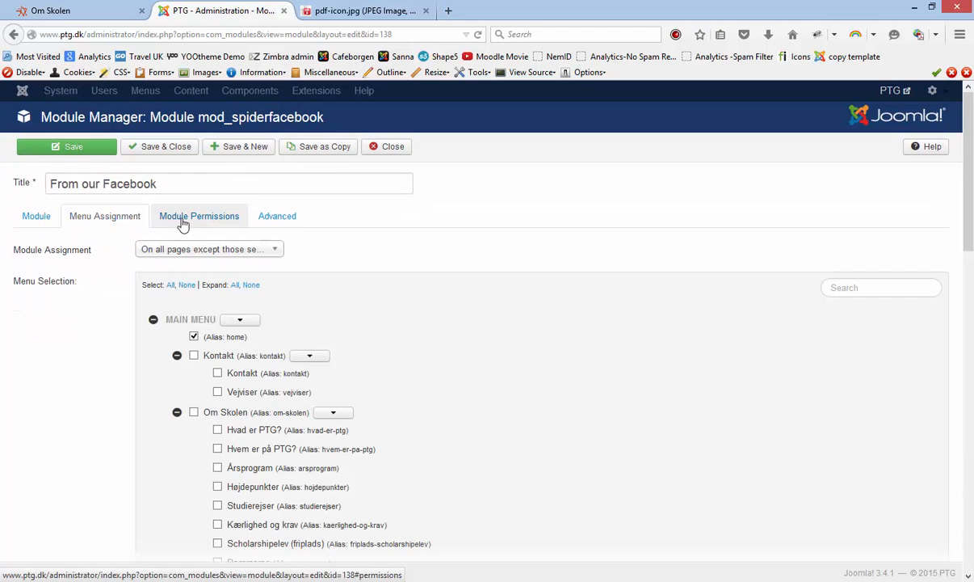
left_click(183, 222)
left_click(277, 217)
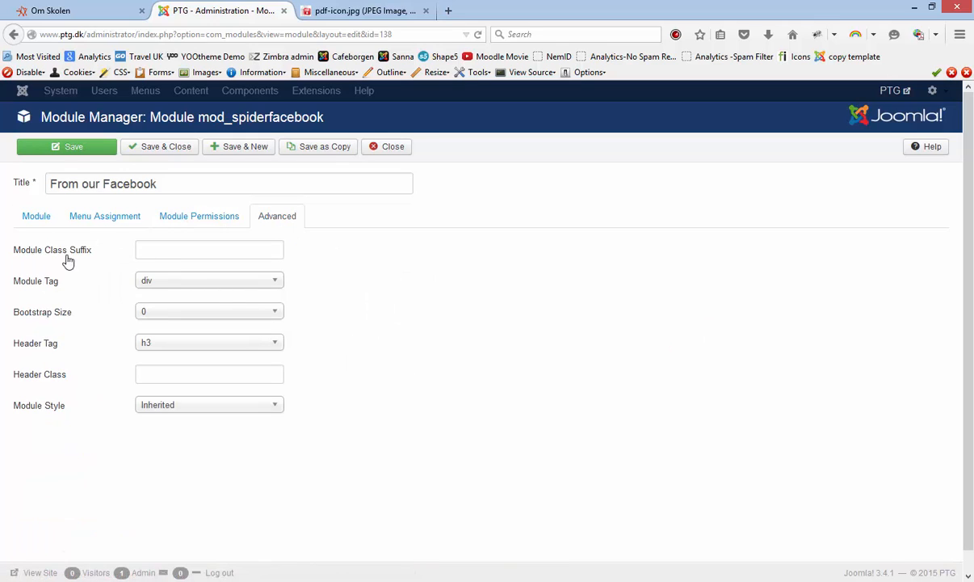
left_click(37, 220)
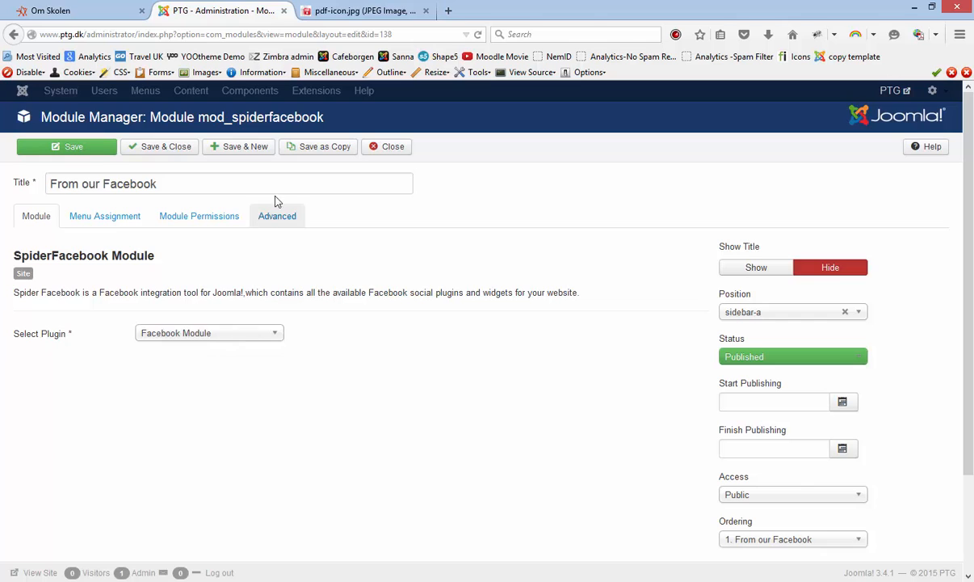
Step: Close the From our Facebook module without changes and search the Plugin Manager for facebook
left_click(390, 148)
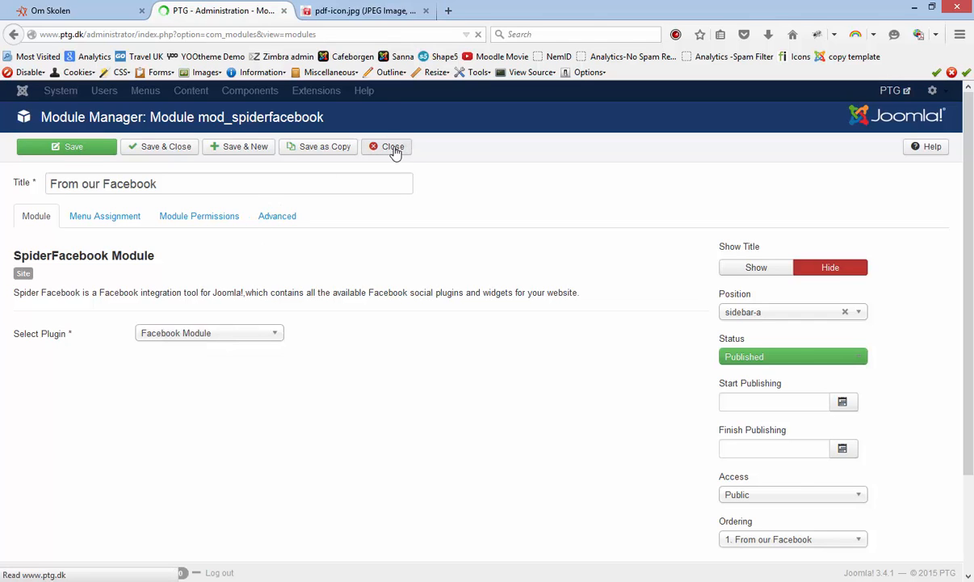
left_click(365, 92)
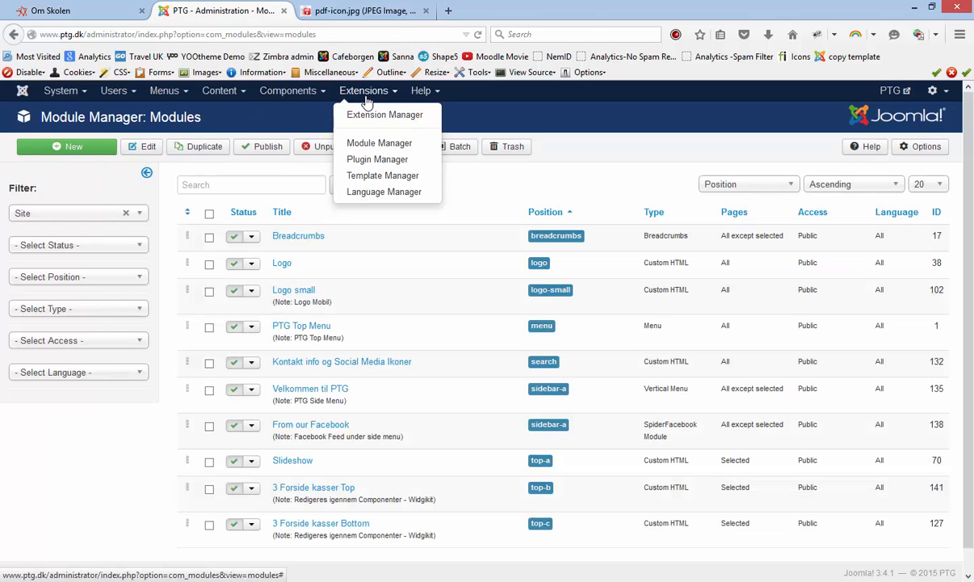
left_click(374, 158)
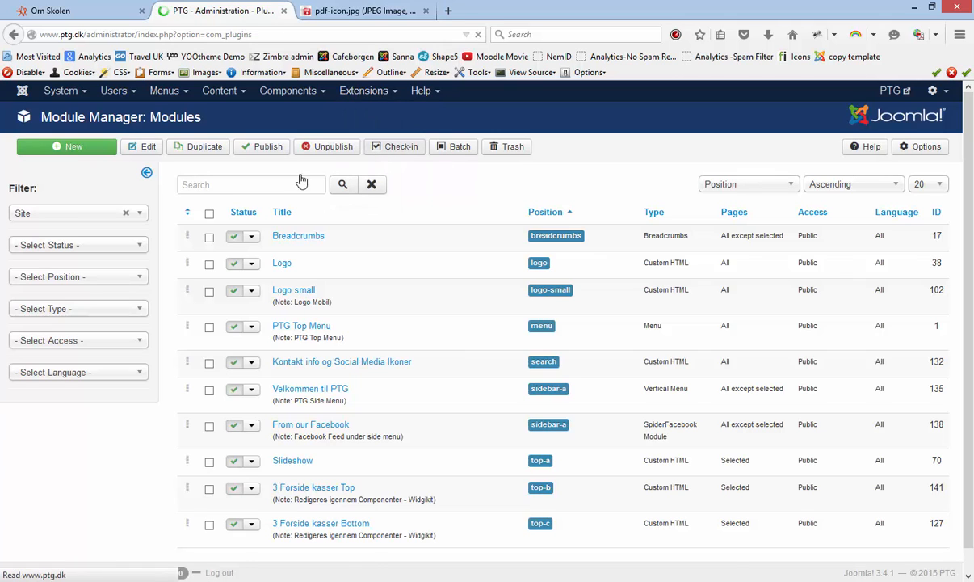
left_click(217, 185)
type("fa")
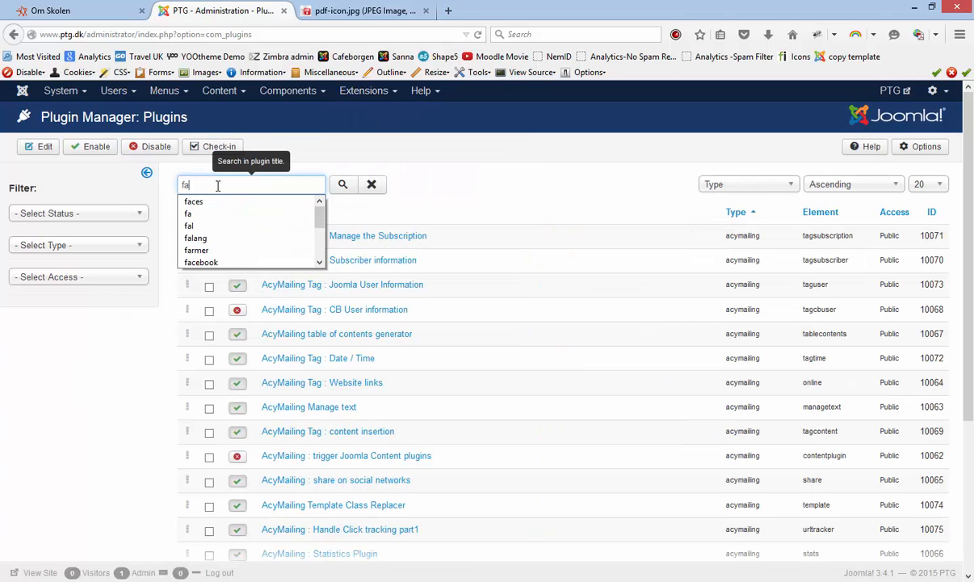
type("cebook")
key("Return")
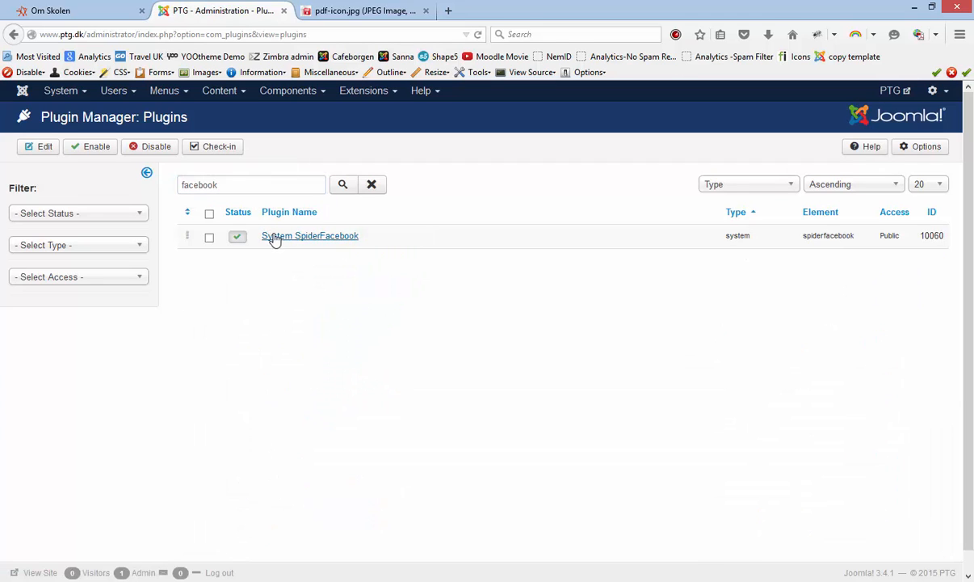
Step: View the System SpiderFacebook plugin's settings, close it without changes and look through the available components
left_click(278, 240)
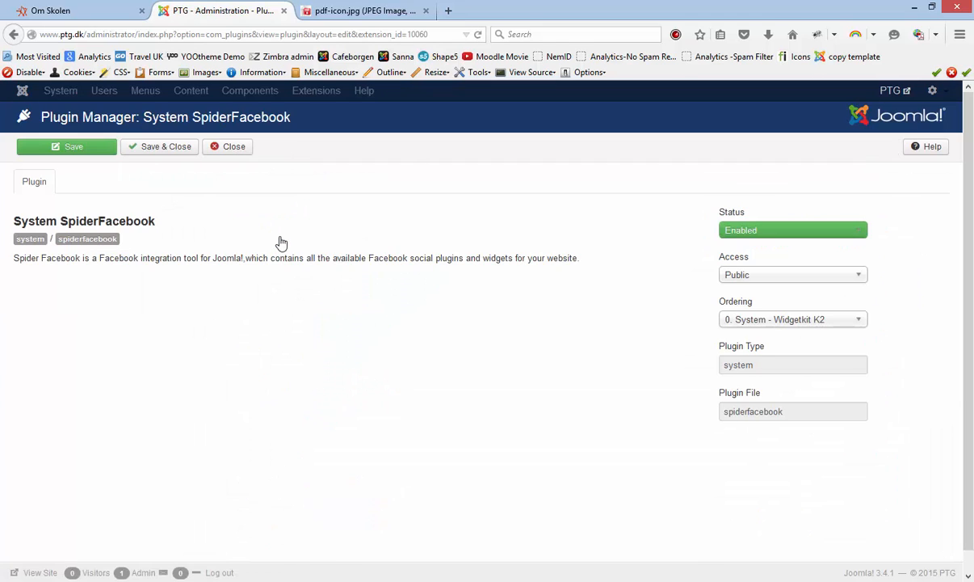
left_click(231, 150)
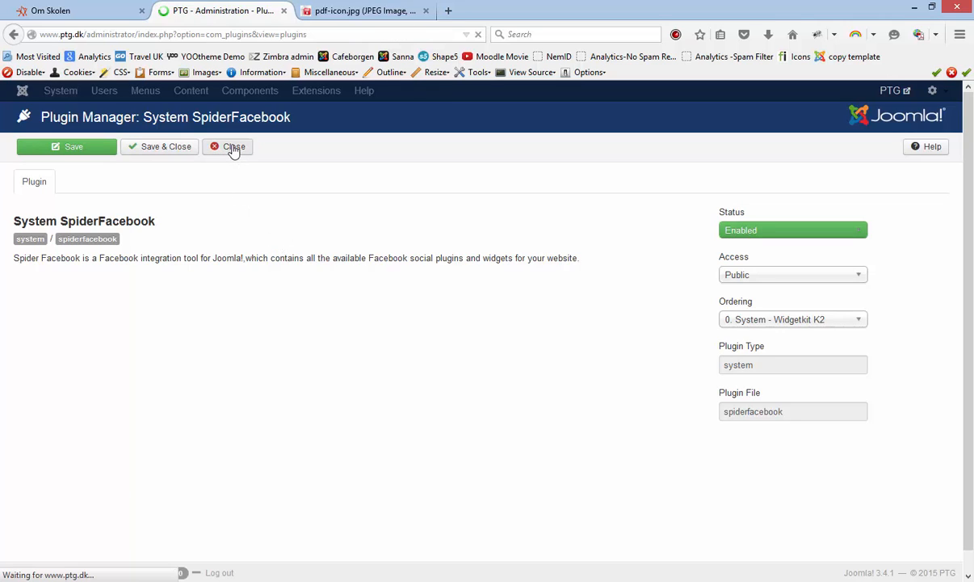
mouse_move(285, 92)
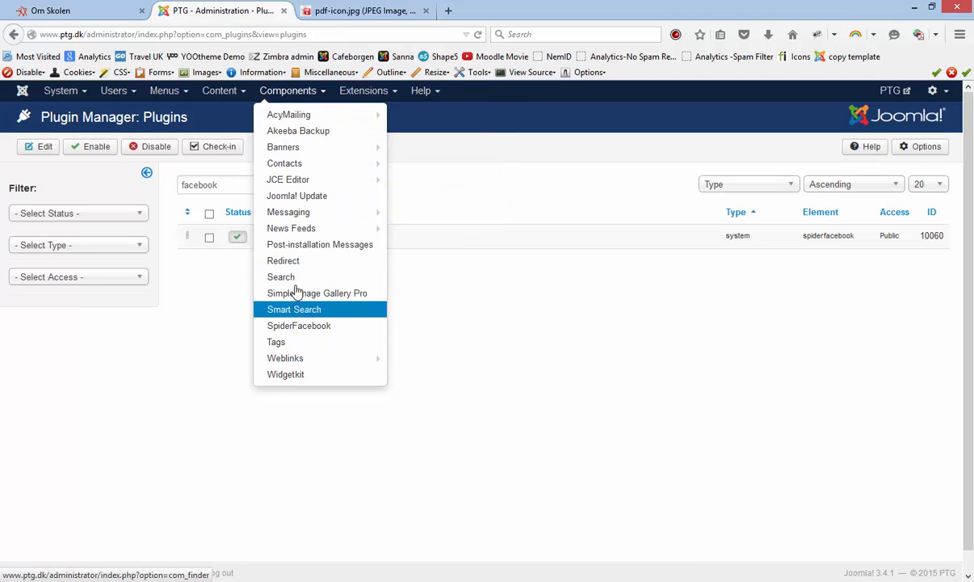
mouse_move(297, 224)
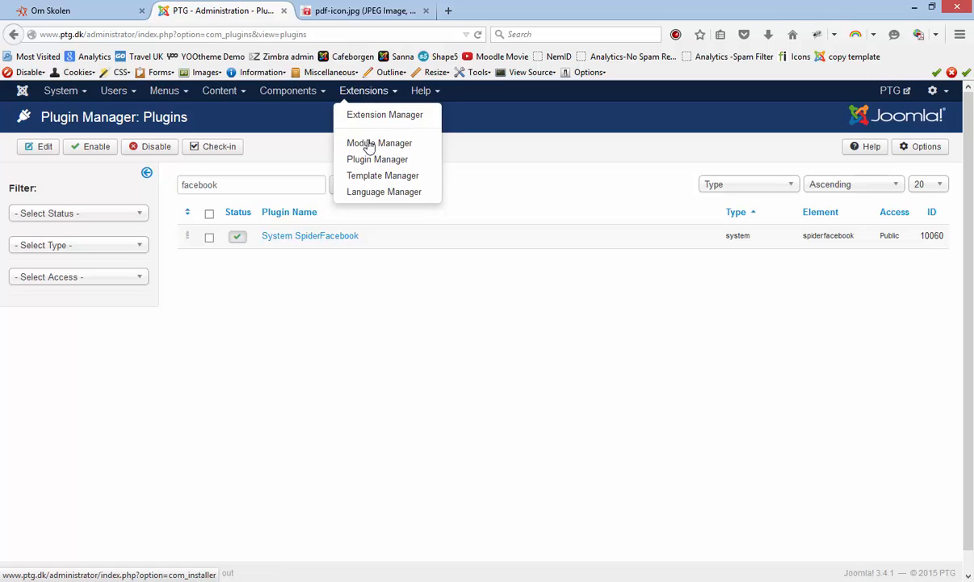
Step: Open the Slideshow module from the Module Manager, inspect its title and widgetkit content, and close it without changes
left_click(369, 147)
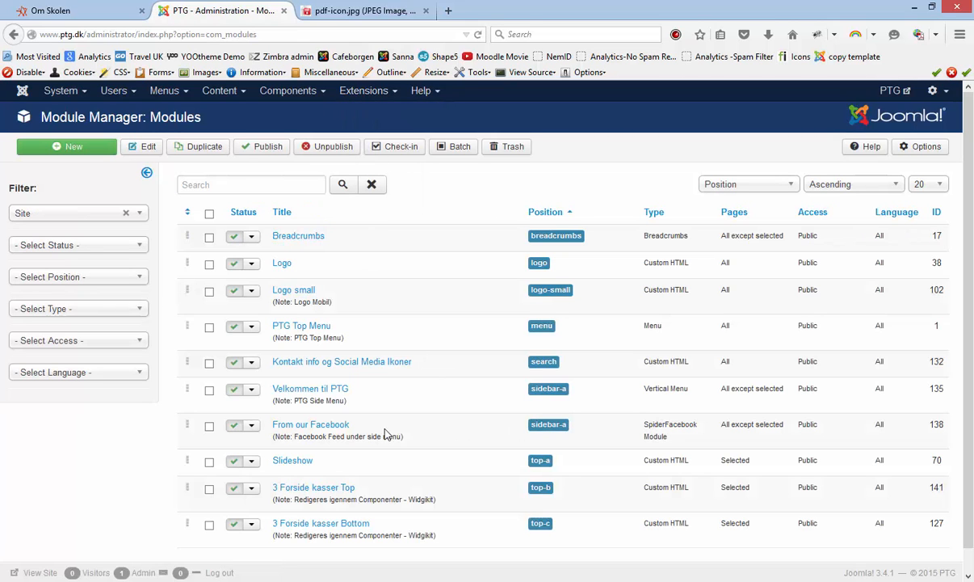
scroll(301, 467, "down", 1)
left_click(299, 443)
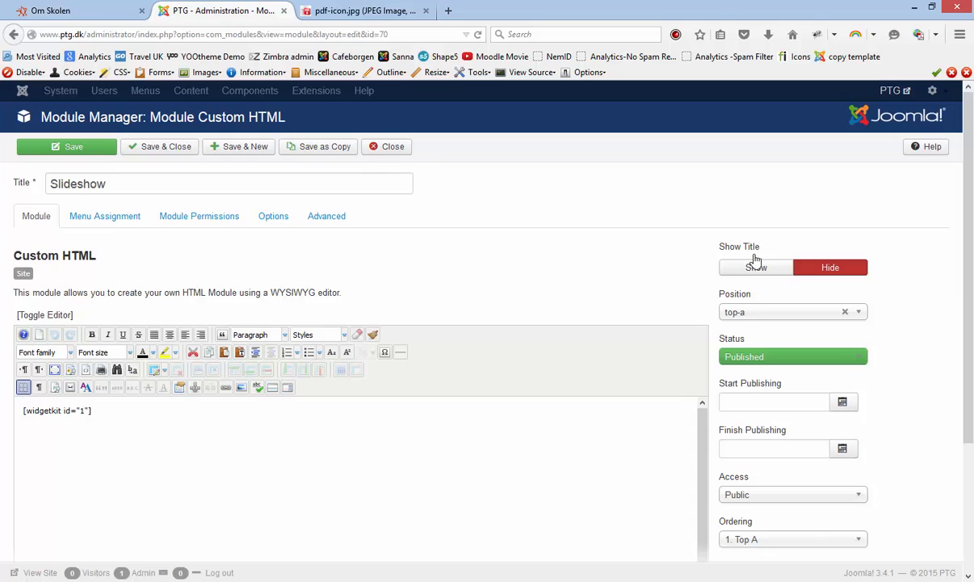
left_click_drag(113, 185, 37, 184)
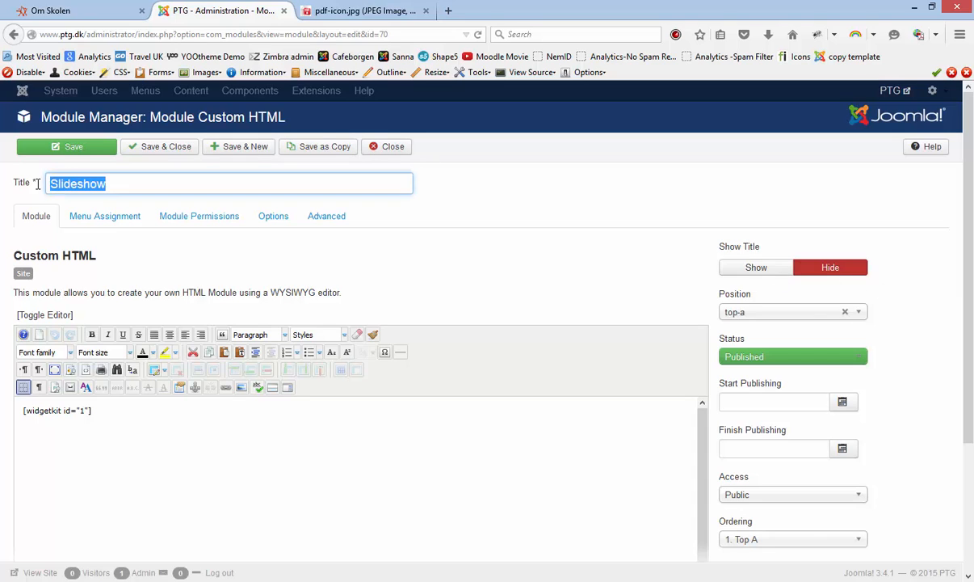
left_click(396, 155)
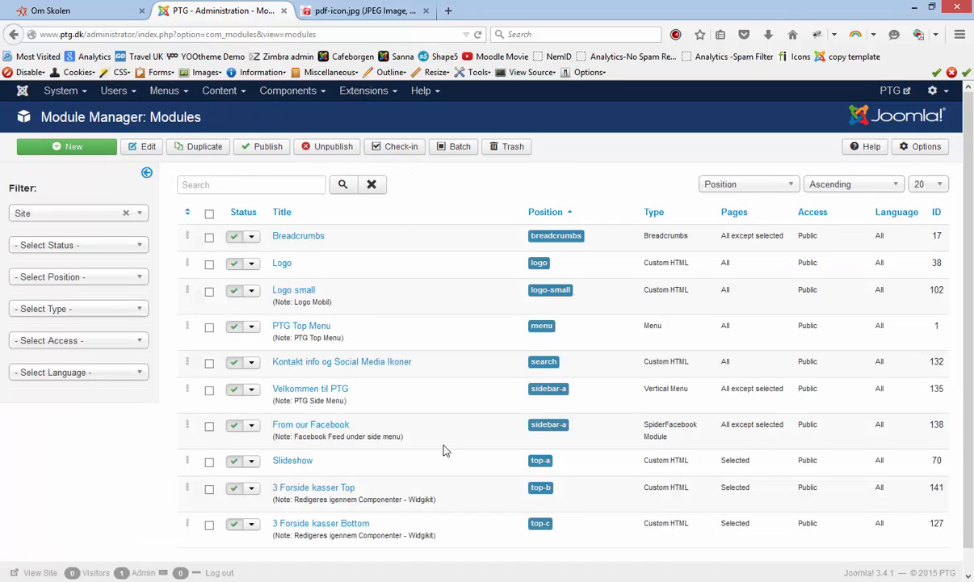
Step: Open the 3 Forside kasser Top module and bring up the home page of the live PTG site for comparison
scroll(443, 450, "down", 1)
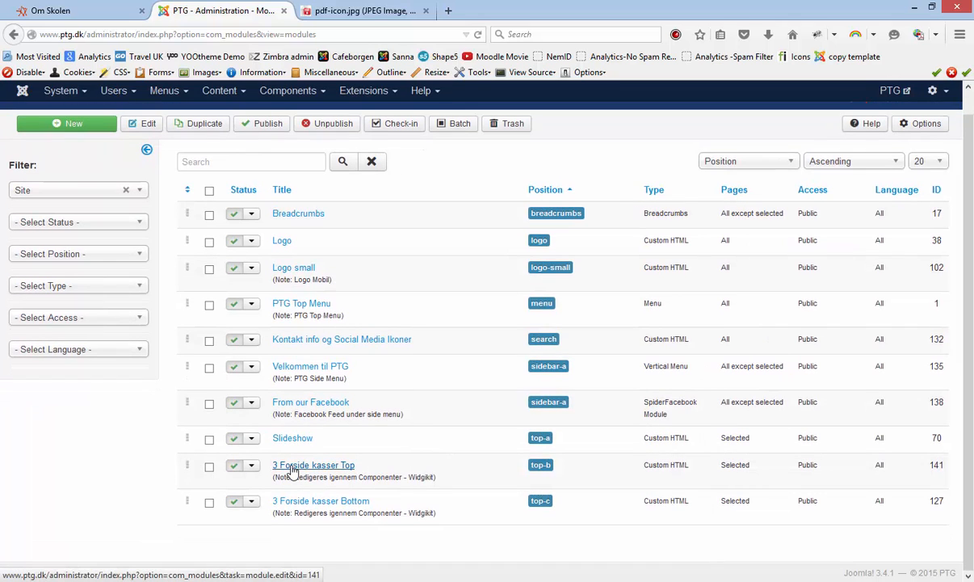
left_click(292, 467)
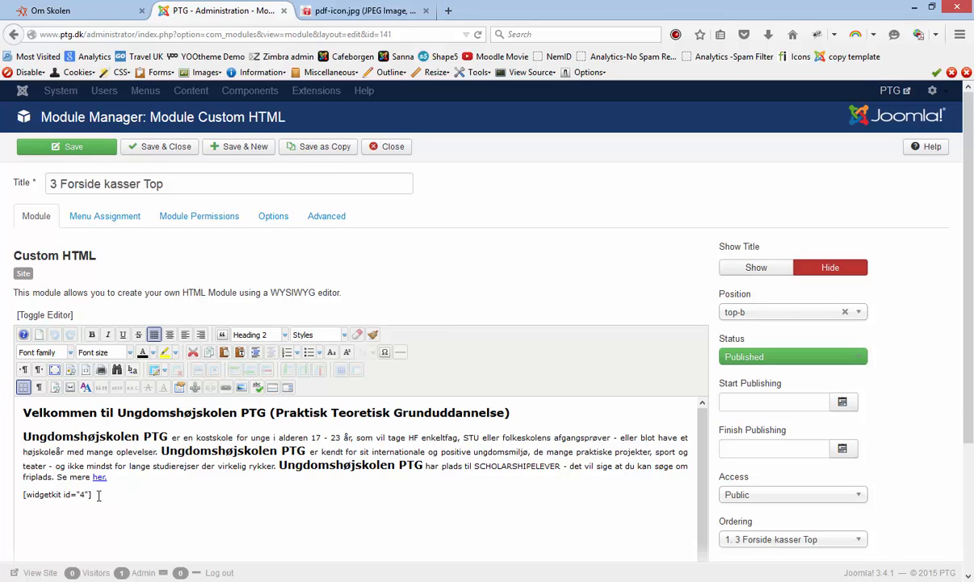
left_click(87, 15)
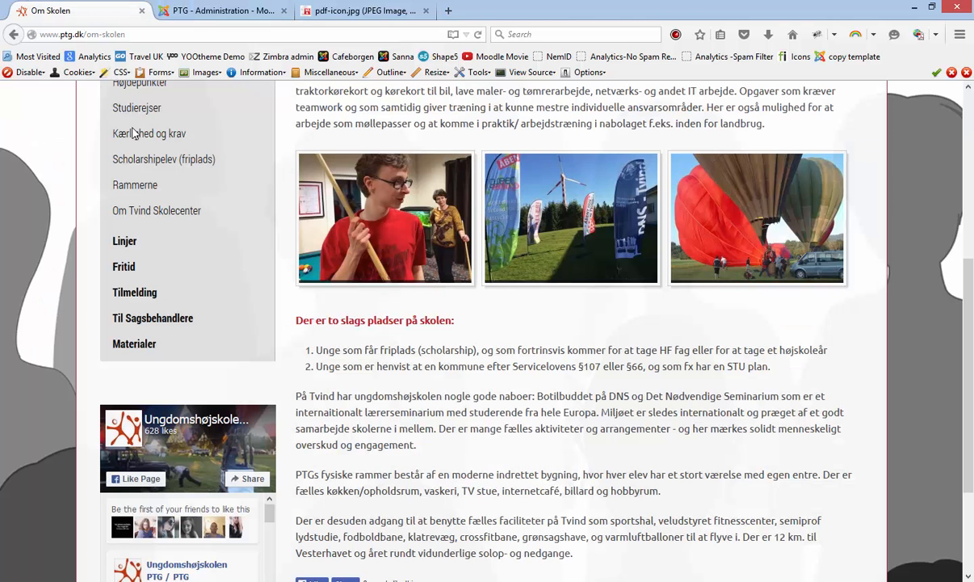
scroll(148, 194, "up", 2)
scroll(147, 194, "up", 5)
left_click(134, 181)
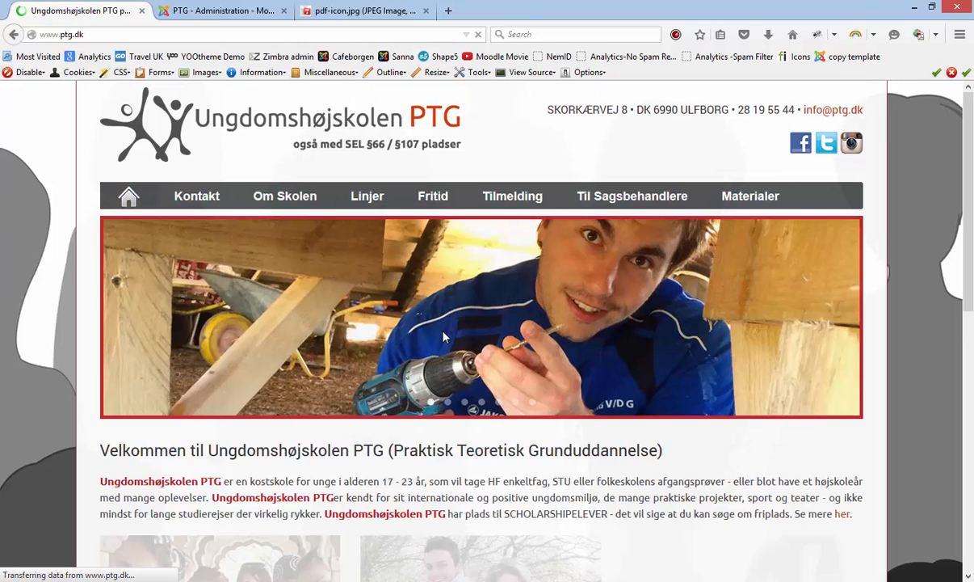
Step: Highlight the live home page's welcome text, view the boxes below it, and close the 3 Forside kasser Top module without changes
scroll(439, 370, "down", 2)
left_click_drag(97, 339, 850, 411)
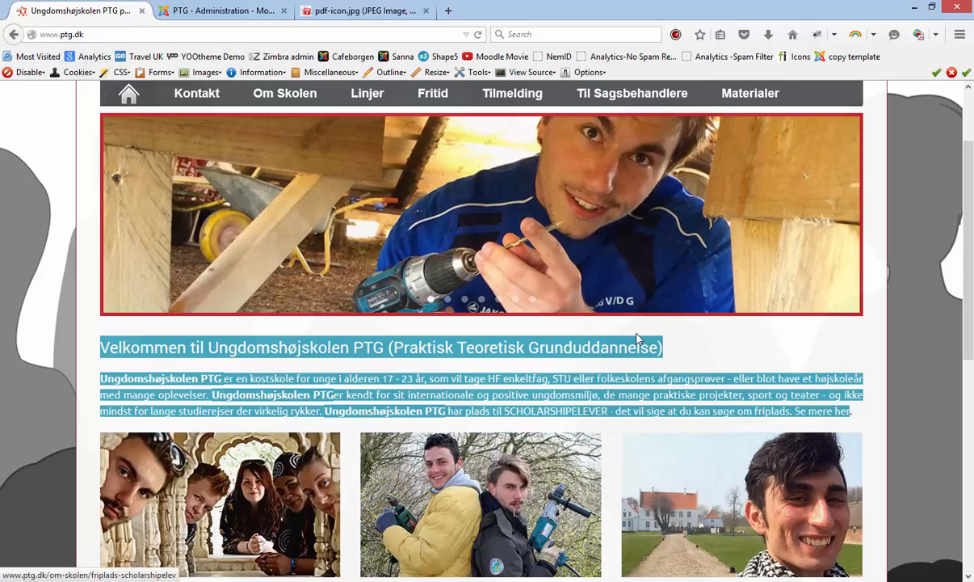
scroll(543, 331, "down", 1)
scroll(544, 332, "down", 1)
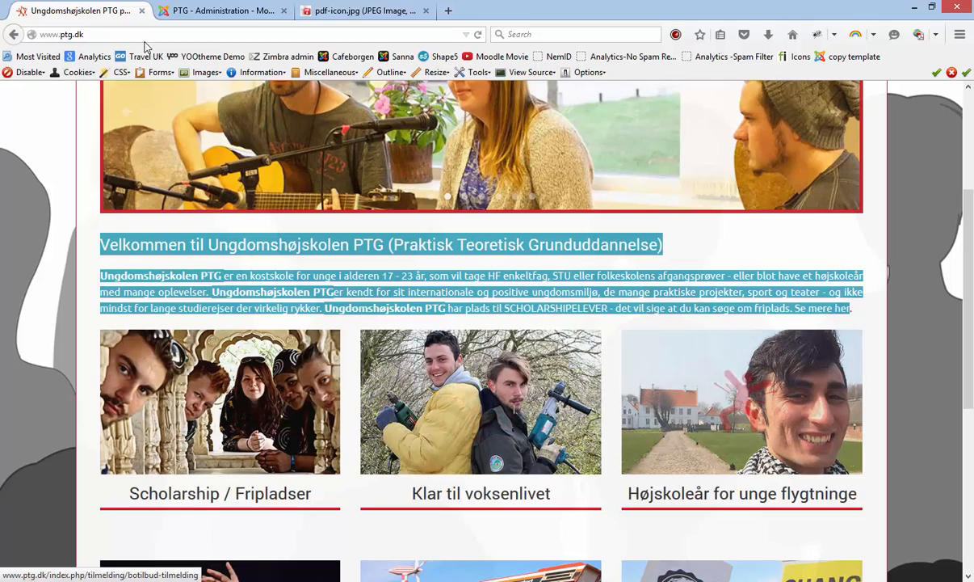
left_click(196, 16)
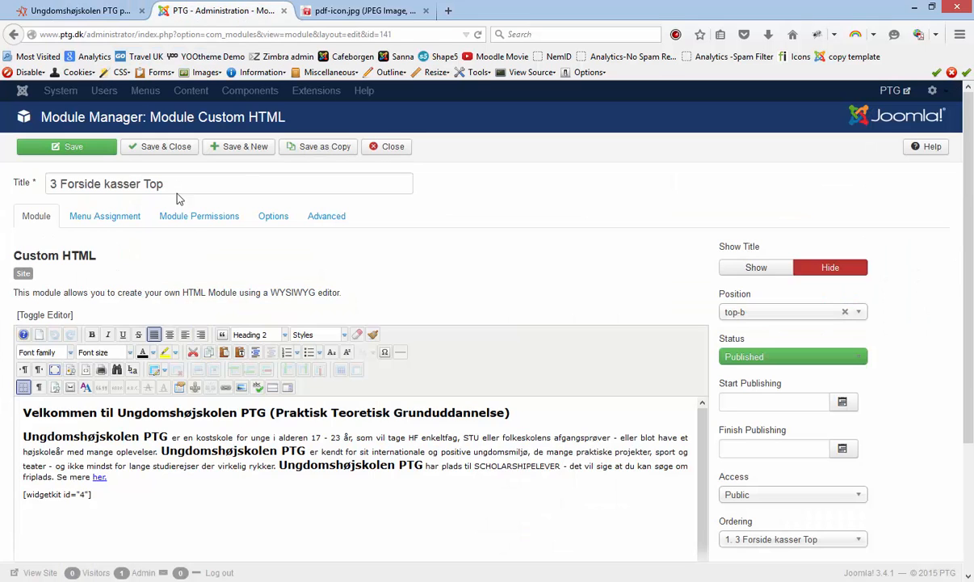
left_click(389, 147)
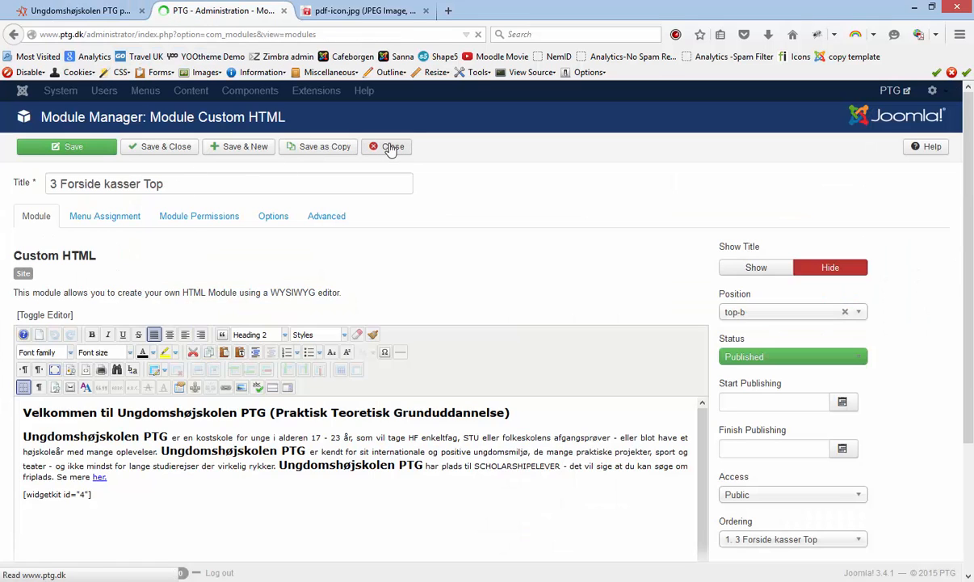
Step: Open the 3 Forside kasser Bottom module and compare it with the lower row of boxes on the live home page
scroll(355, 436, "down", 1)
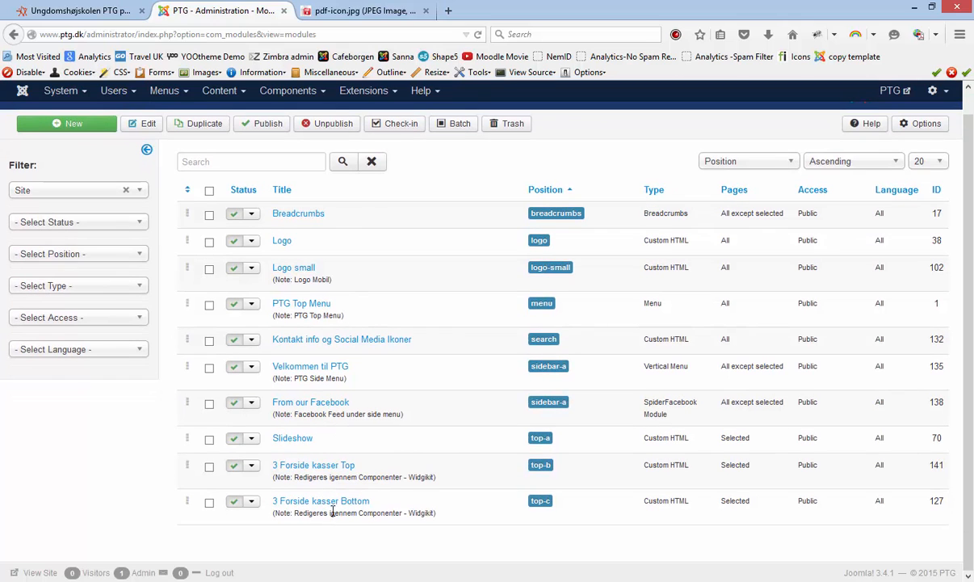
left_click(332, 503)
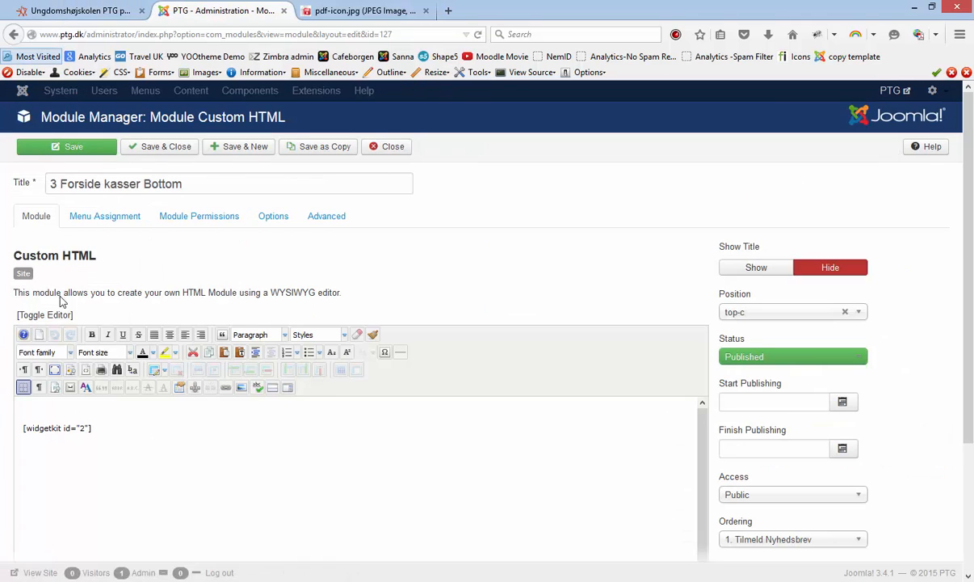
left_click(45, 15)
scroll(481, 529, "down", 3)
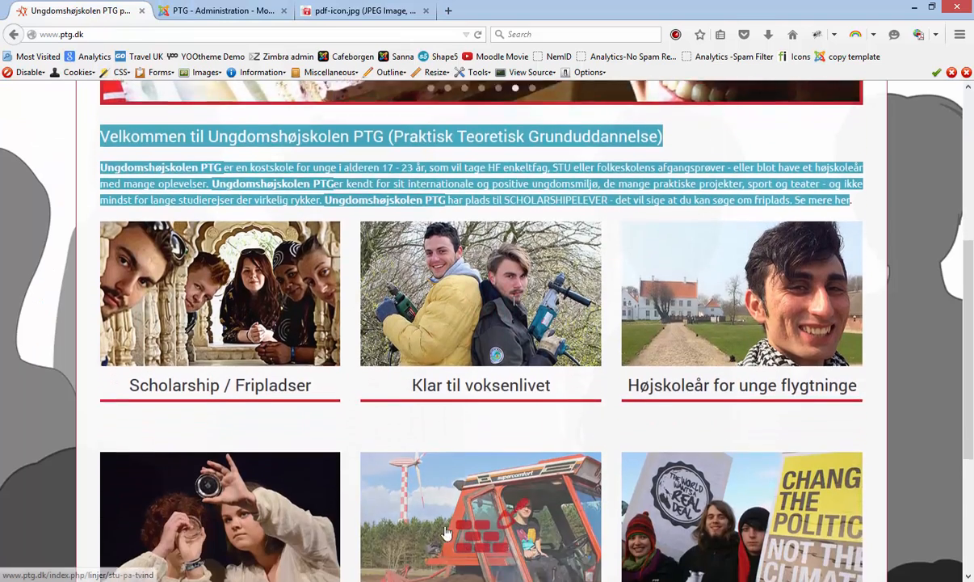
scroll(447, 533, "down", 2)
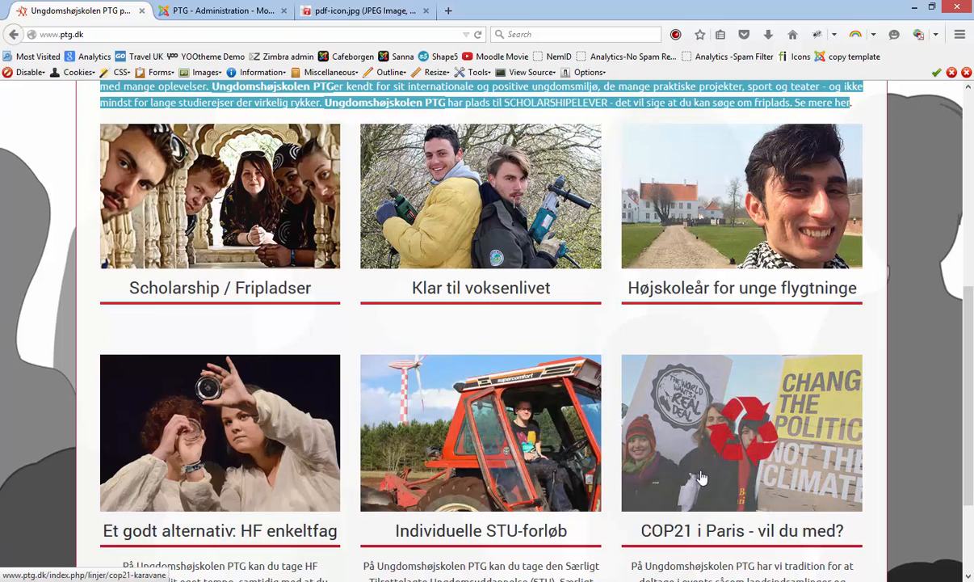
scroll(196, 115, "up", 2)
left_click(215, 11)
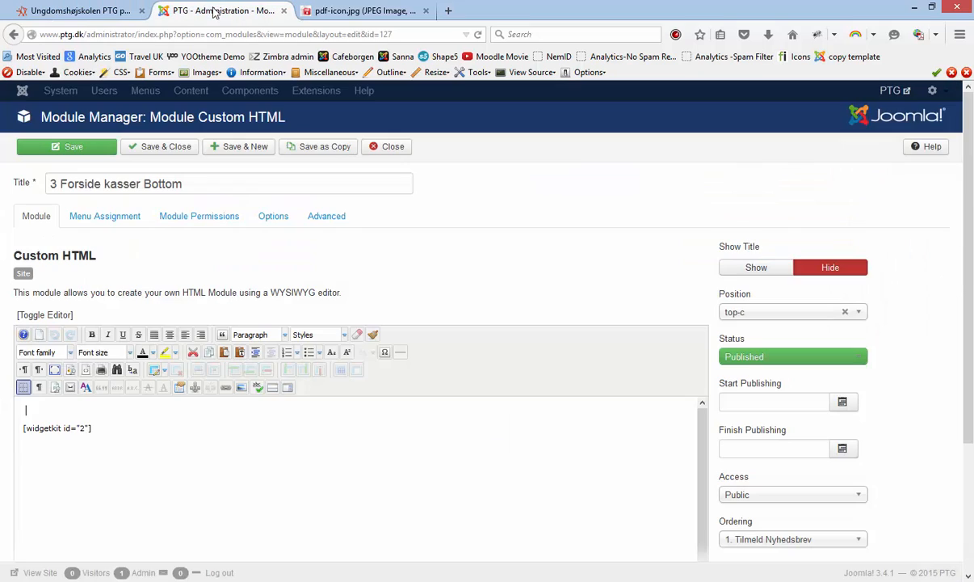
Step: Check the Frontpage and Modules topics in the Notepad list, then close the 3 Forside kasser Bottom module without changes
key("alt+Tab")
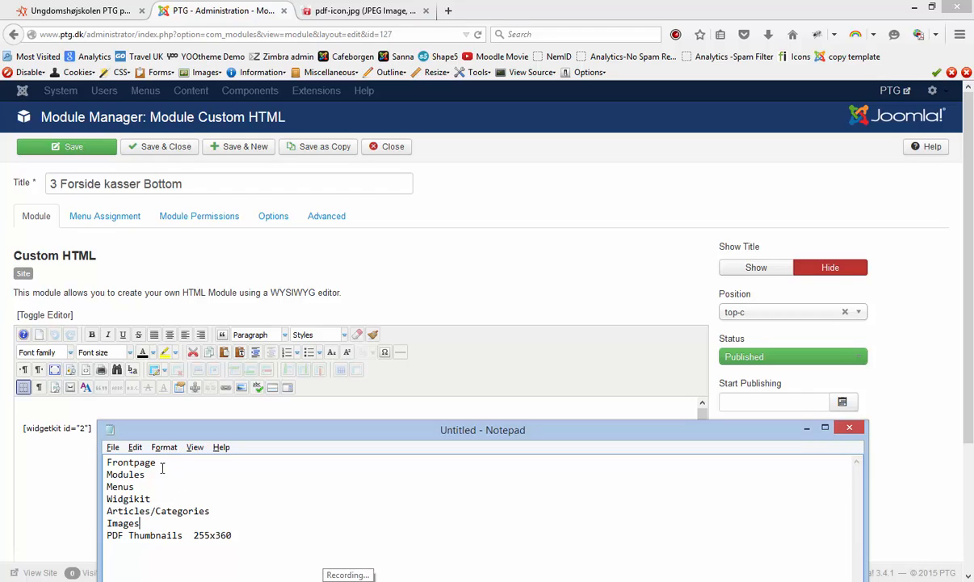
left_click_drag(158, 463, 114, 475)
left_click(806, 427)
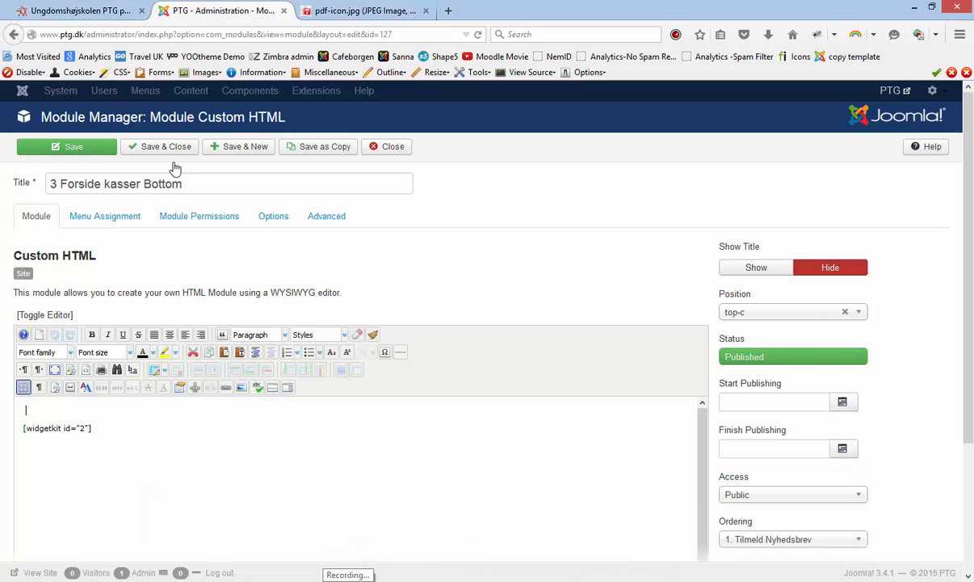
left_click(379, 150)
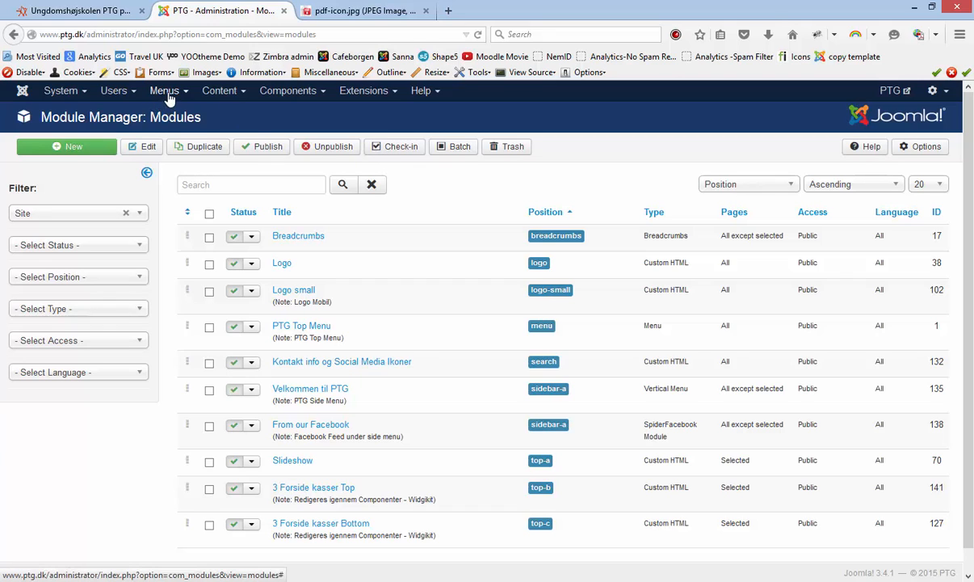
Step: Open the Main Menu's item list and compare its home item with the home icon in the live site's top menu
left_click(167, 92)
left_click(161, 148)
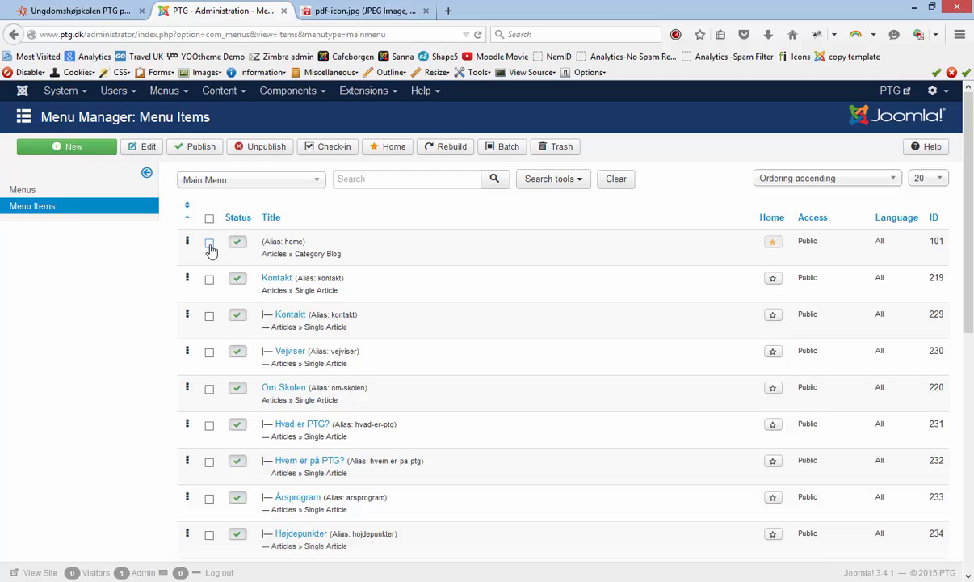
left_click(96, 11)
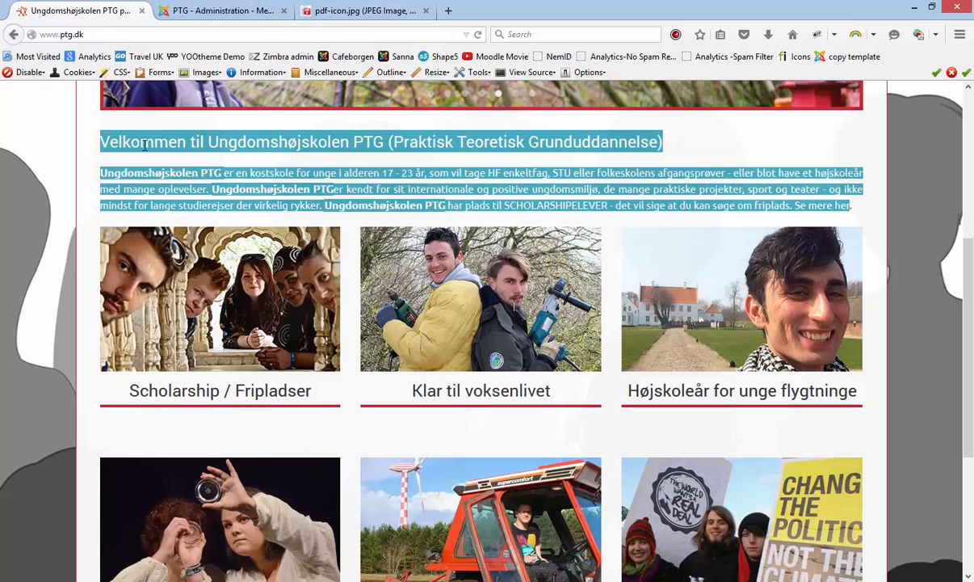
scroll(104, 206, "up", 3)
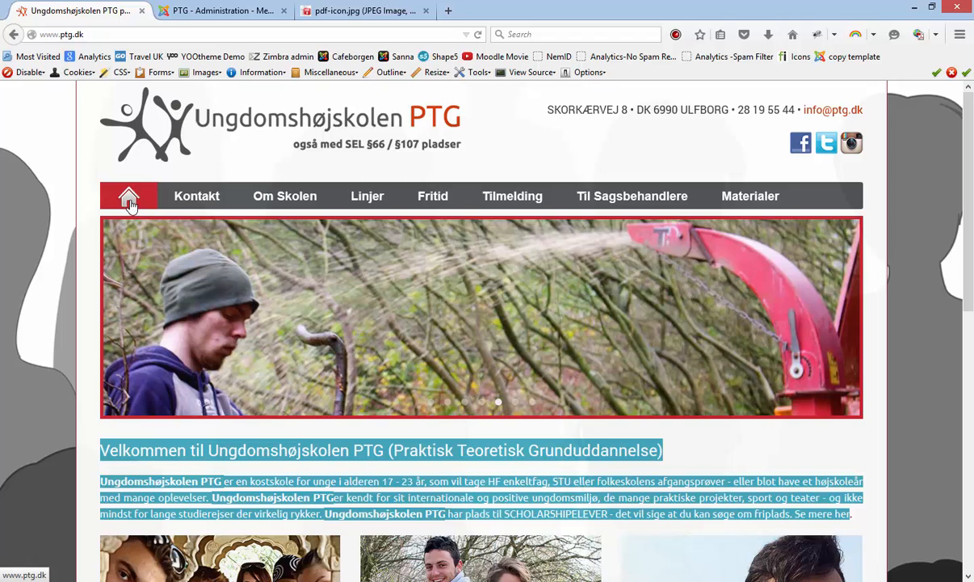
left_click(205, 11)
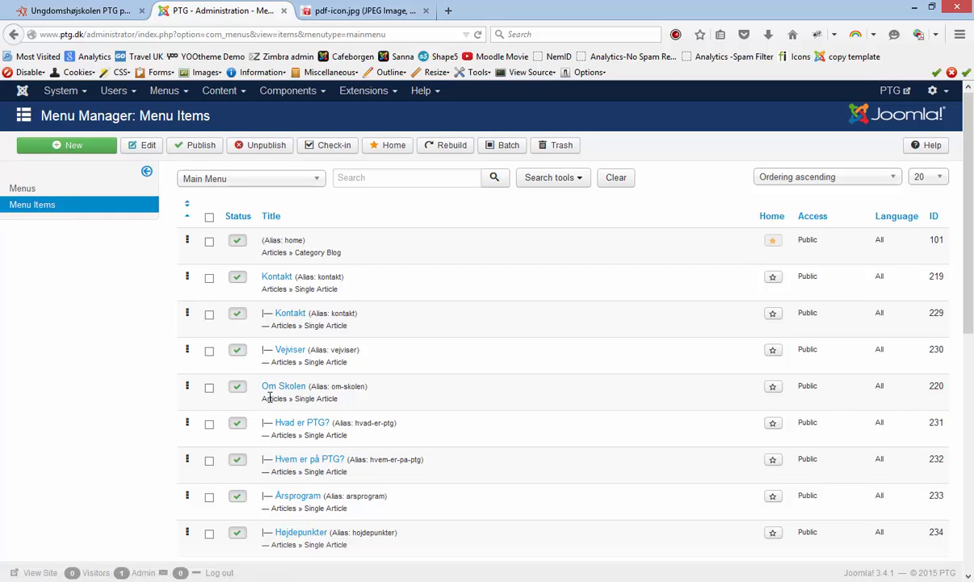
Step: Look through the Main Menu's items, examining how the submenu items are nested under Kontakt, Om Skolen and Linjer
scroll(267, 400, "down", 3)
scroll(274, 396, "down", 1)
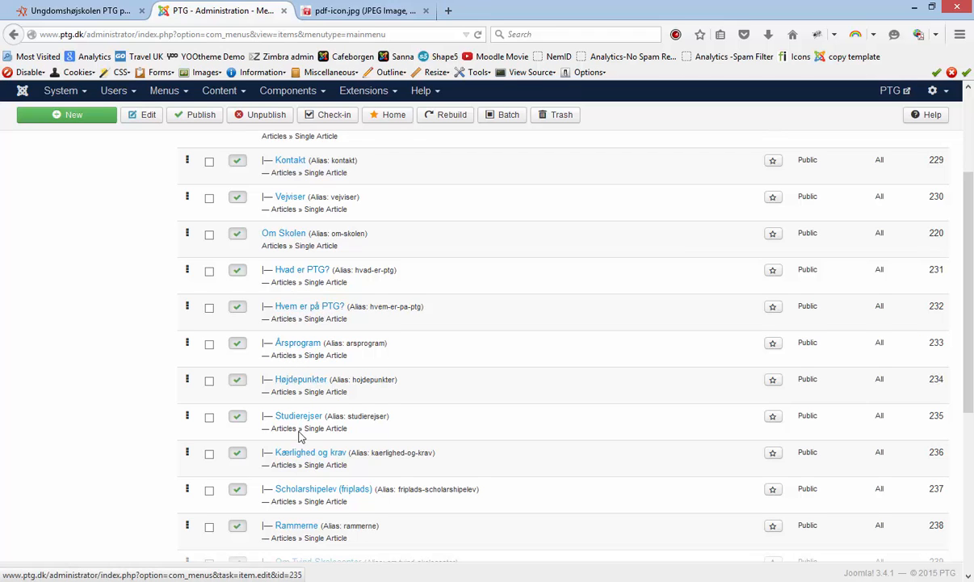
scroll(289, 424, "down", 3)
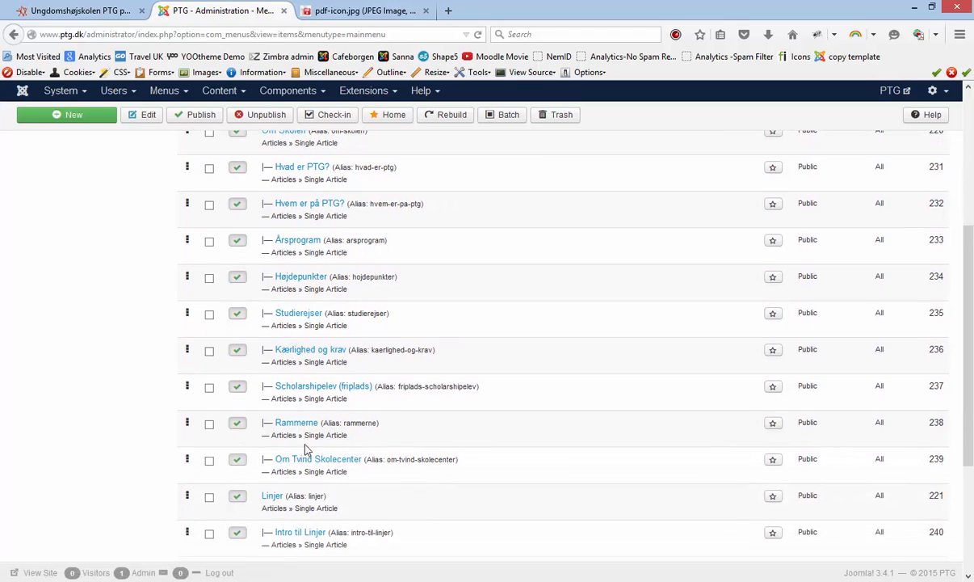
scroll(307, 428, "up", 3)
scroll(308, 426, "down", 1)
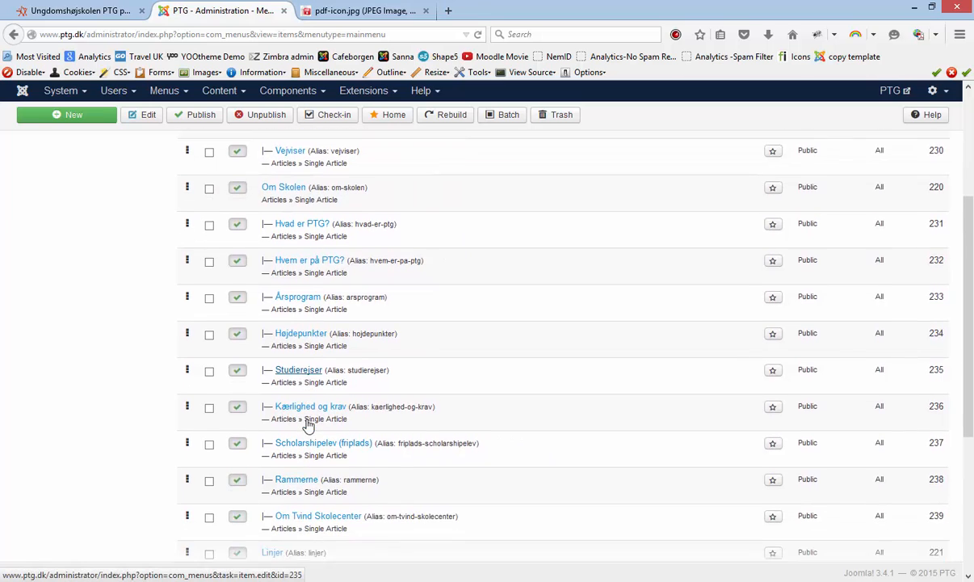
scroll(307, 426, "down", 3)
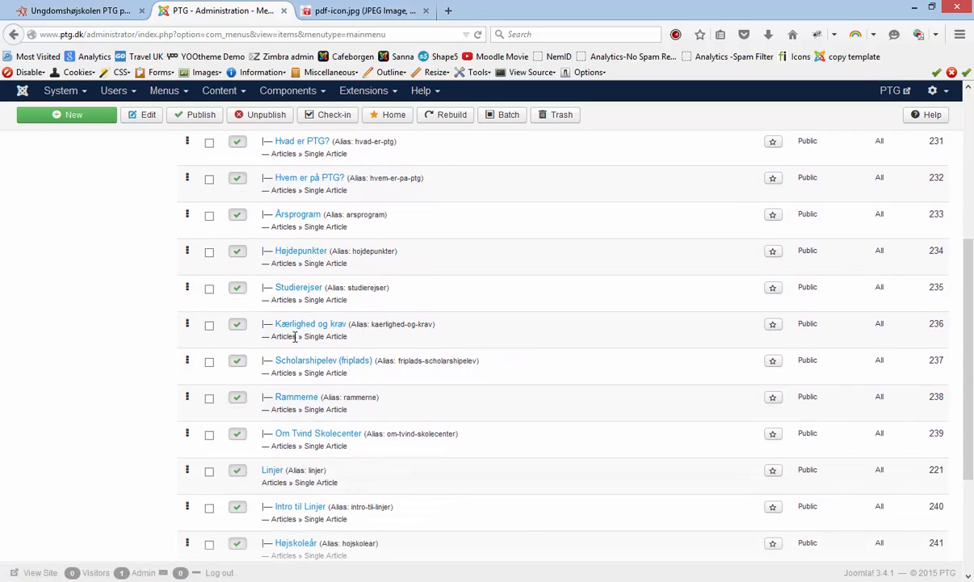
scroll(293, 340, "up", 4)
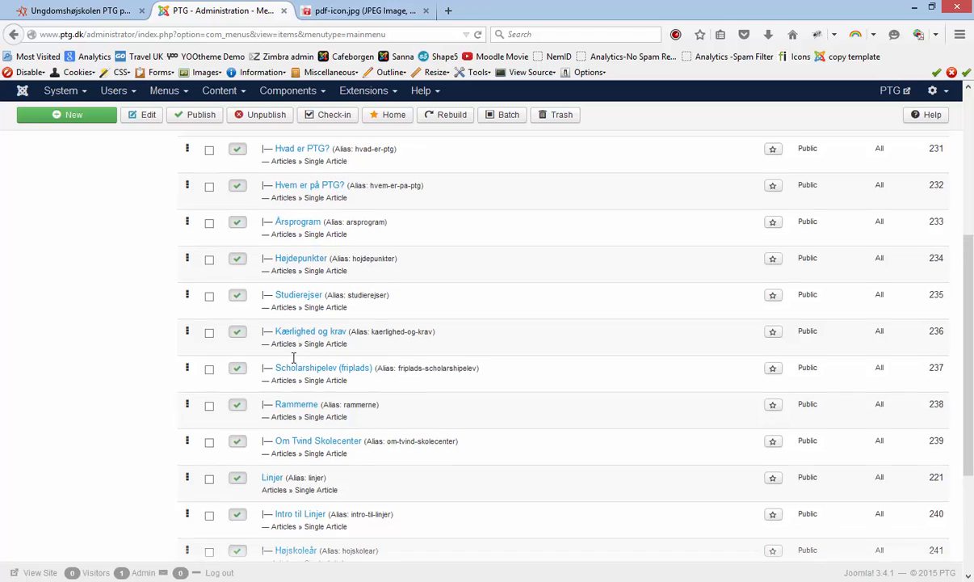
Step: Start a new Main Menu item titled "new menu" with Single Article as its menu item type
left_click(73, 117)
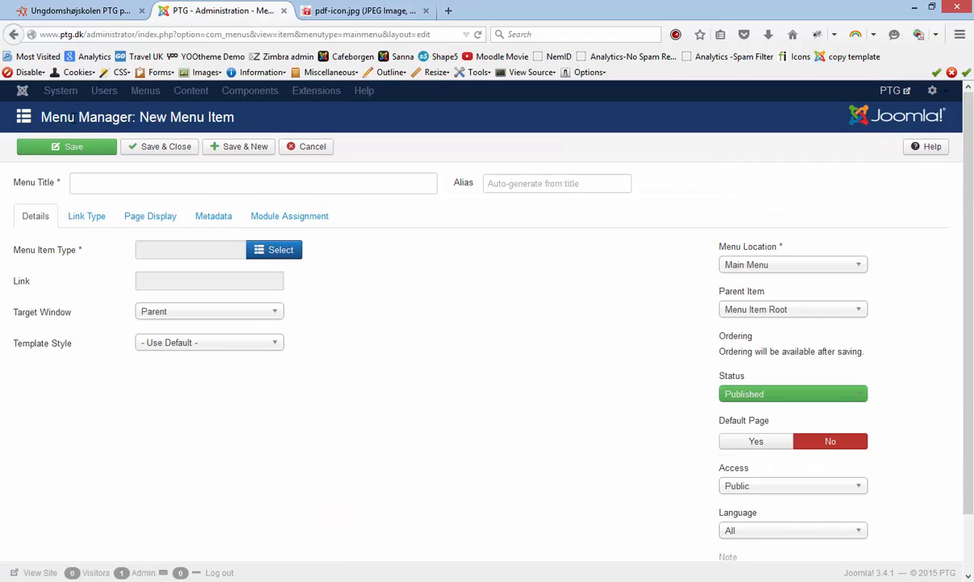
left_click(88, 181)
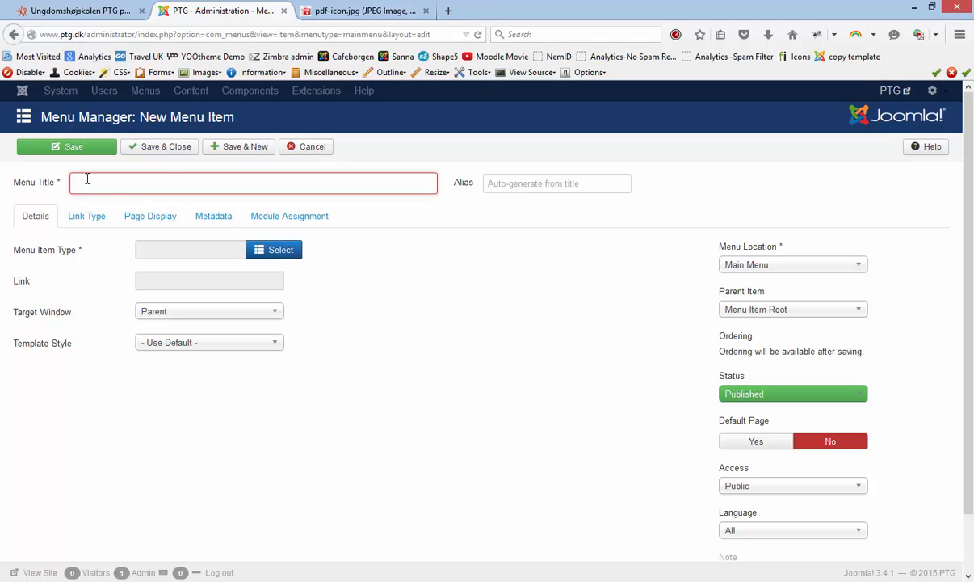
type("new menu")
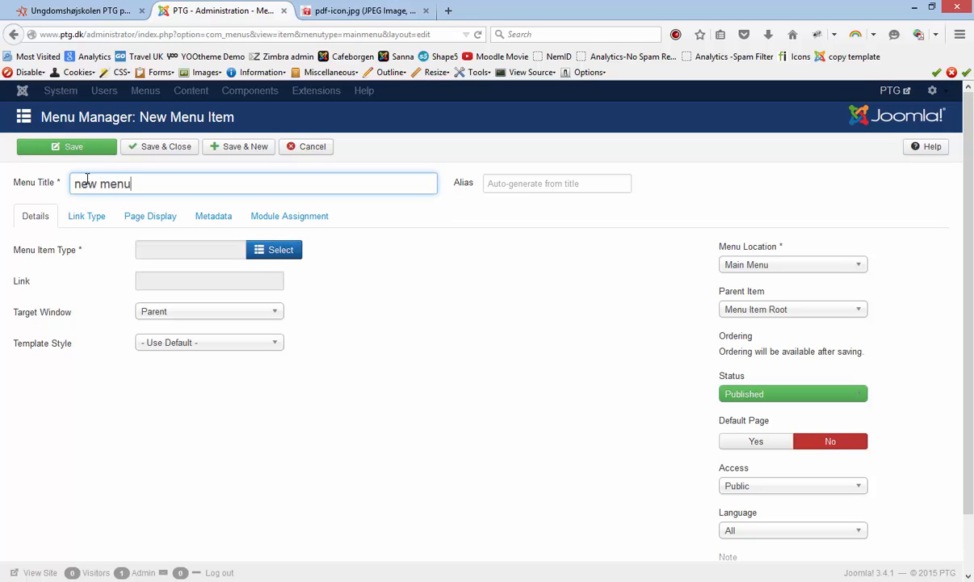
left_click(282, 251)
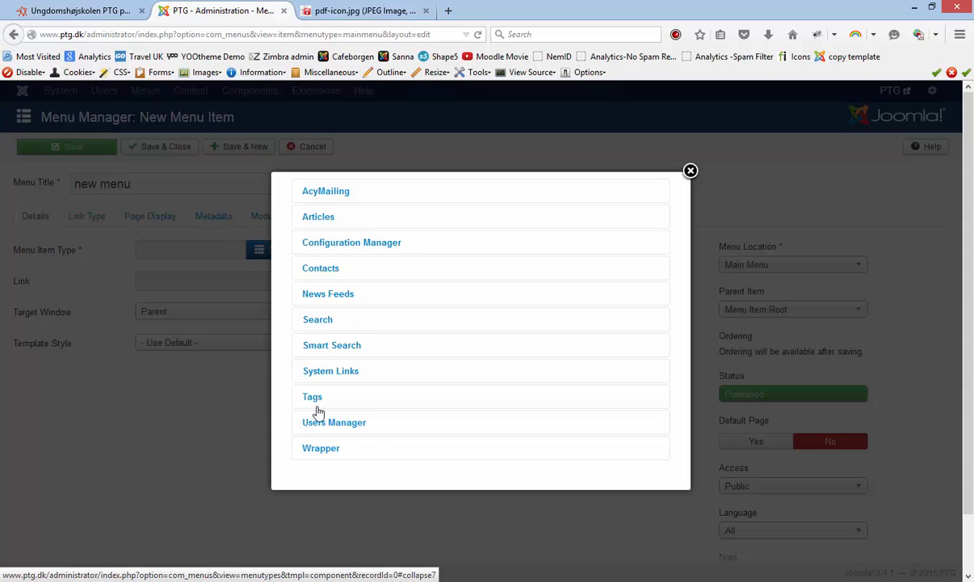
left_click(318, 217)
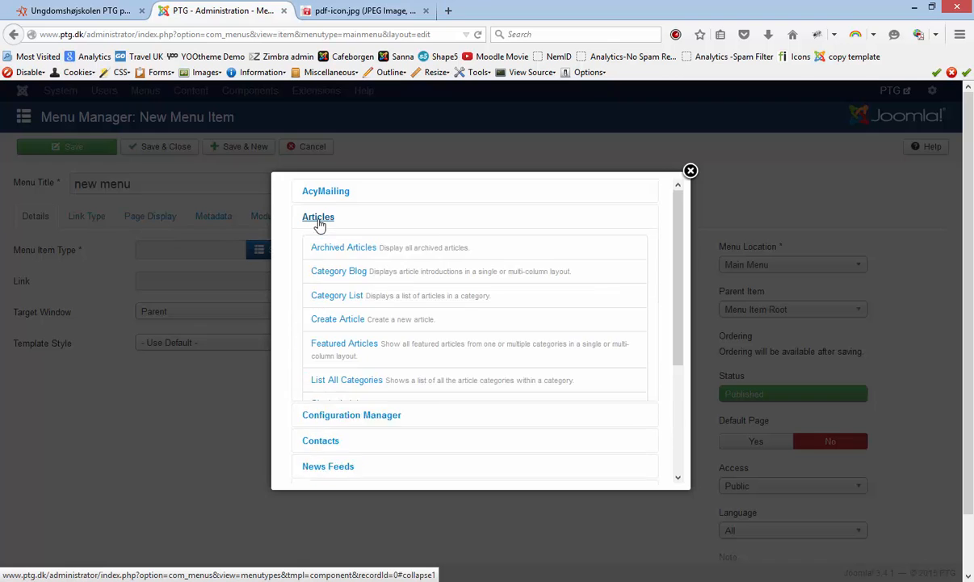
left_click(327, 404)
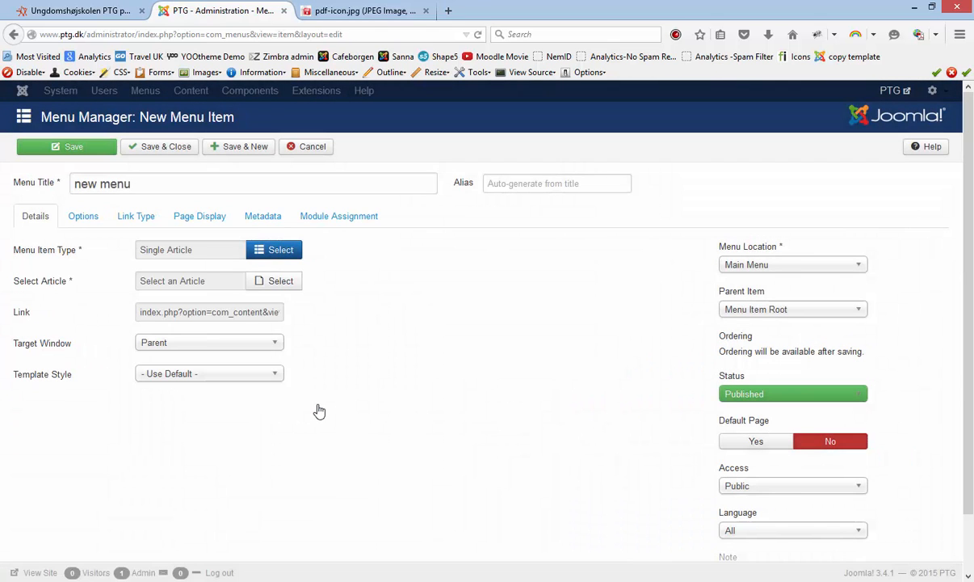
Step: Browse the articles that can be linked to the new menu item, and close the list without choosing one
left_click(283, 285)
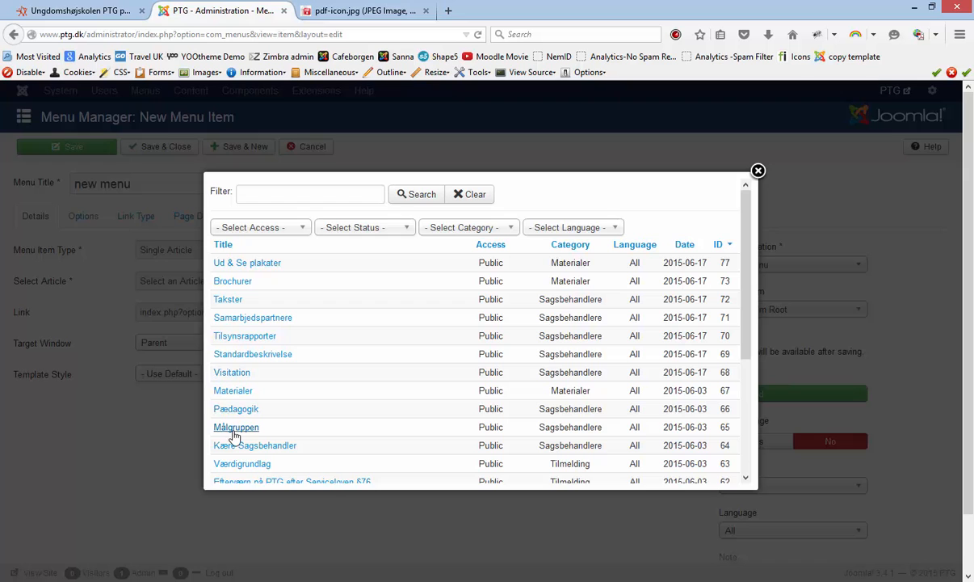
scroll(220, 367, "down", 3)
scroll(230, 437, "down", 2)
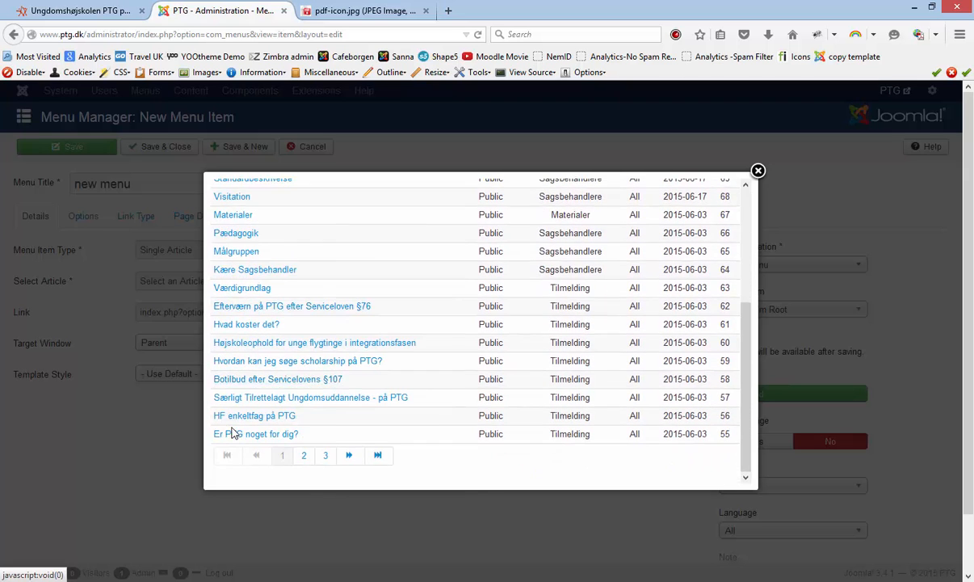
scroll(233, 430, "up", 5)
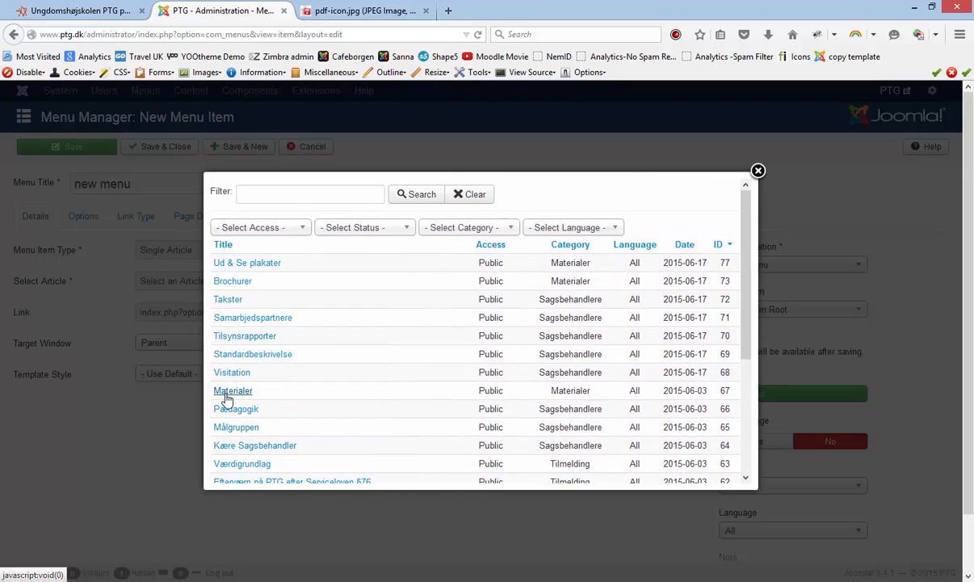
left_click(756, 171)
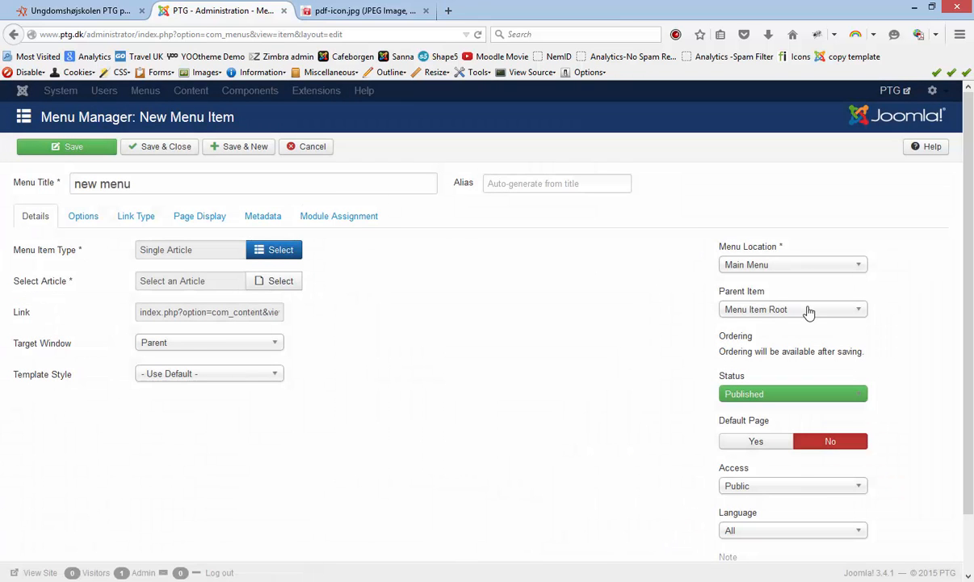
Step: Set the new menu item's parent to Tilmelding, and cancel the item without saving
left_click(809, 312)
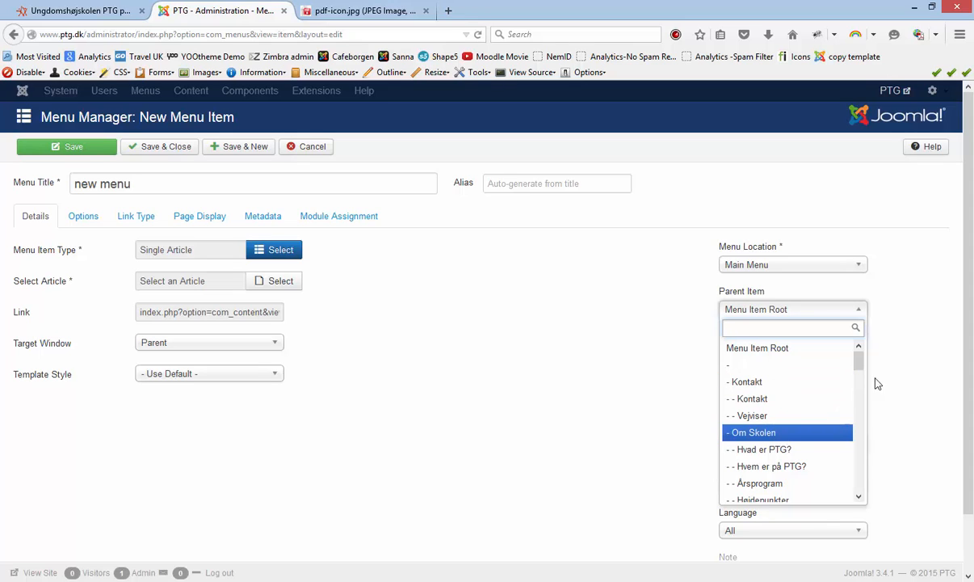
left_click_drag(859, 361, 859, 424)
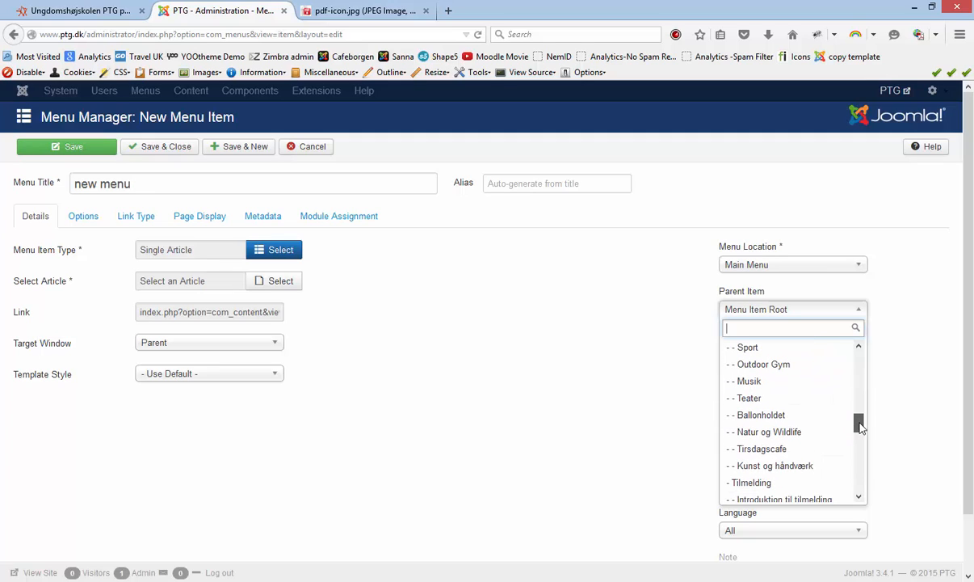
left_click(760, 484)
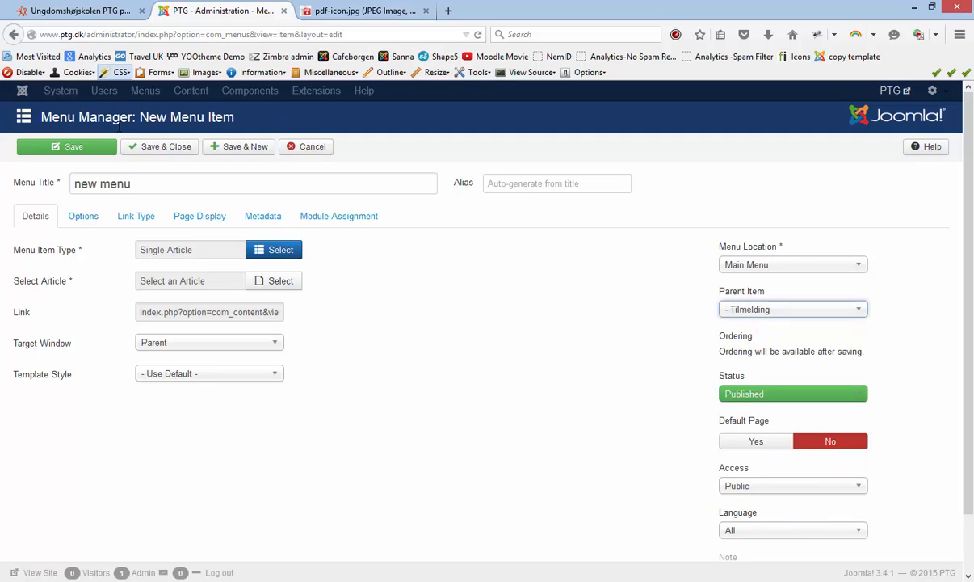
left_click(314, 148)
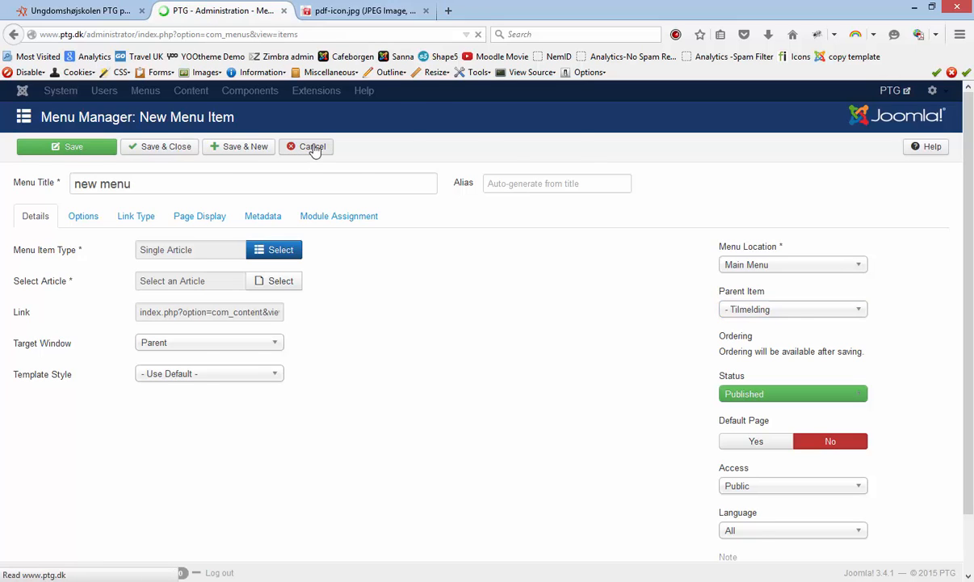
Step: Highlight the Widgikit topic in the Notepad list and open the Widgetkit component's widget list in Joomla
scroll(280, 399, "down", 4)
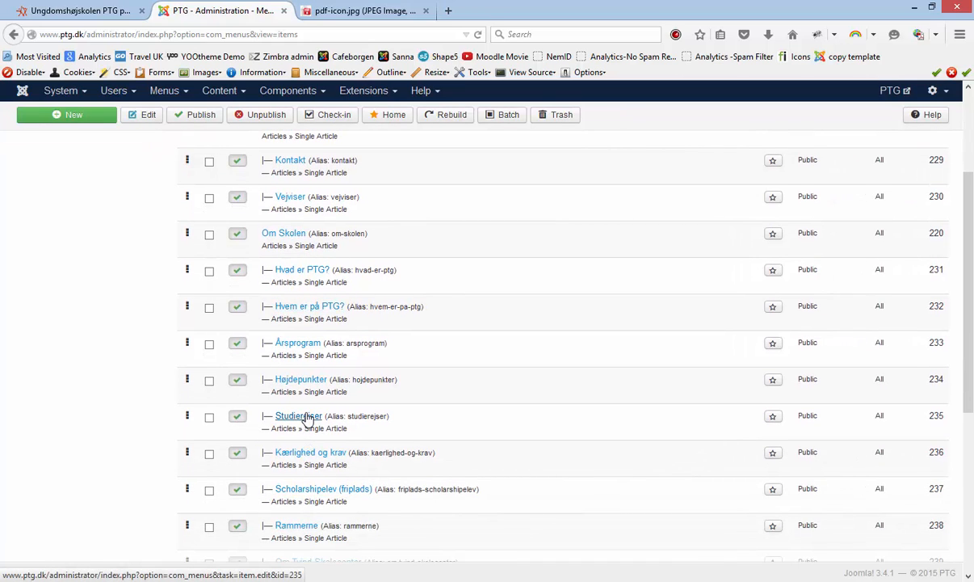
scroll(305, 417, "up", 4)
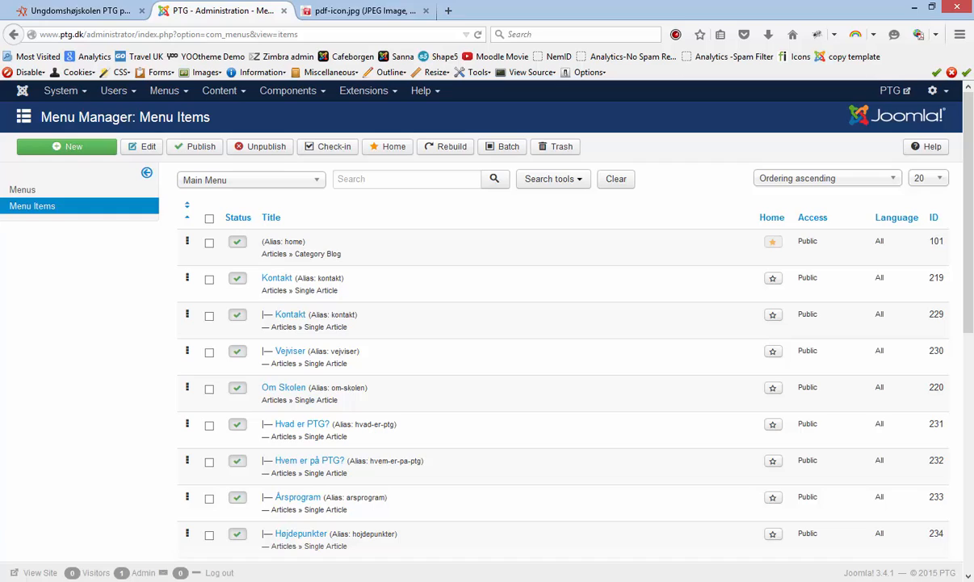
key("alt+Tab")
left_click_drag(136, 488, 106, 503)
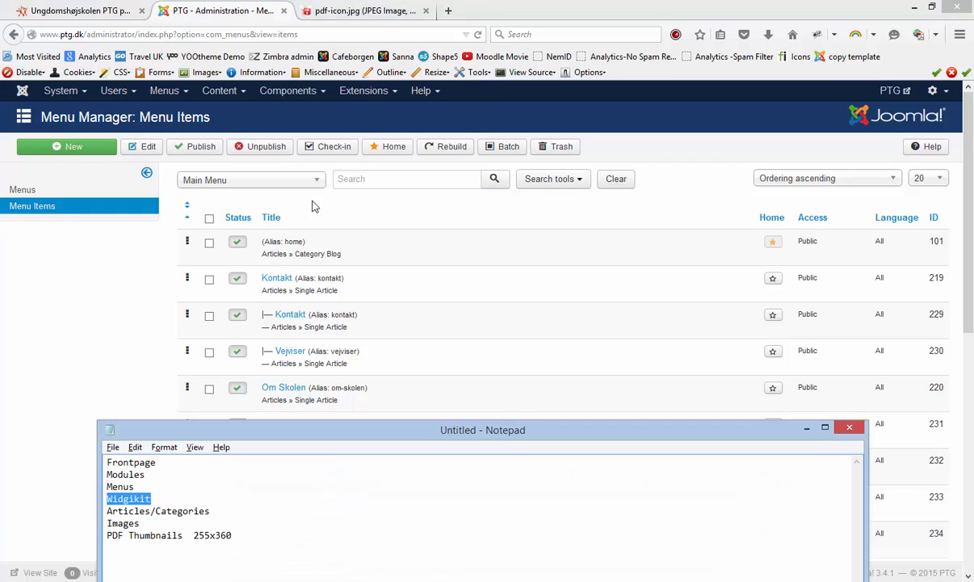
left_click(289, 94)
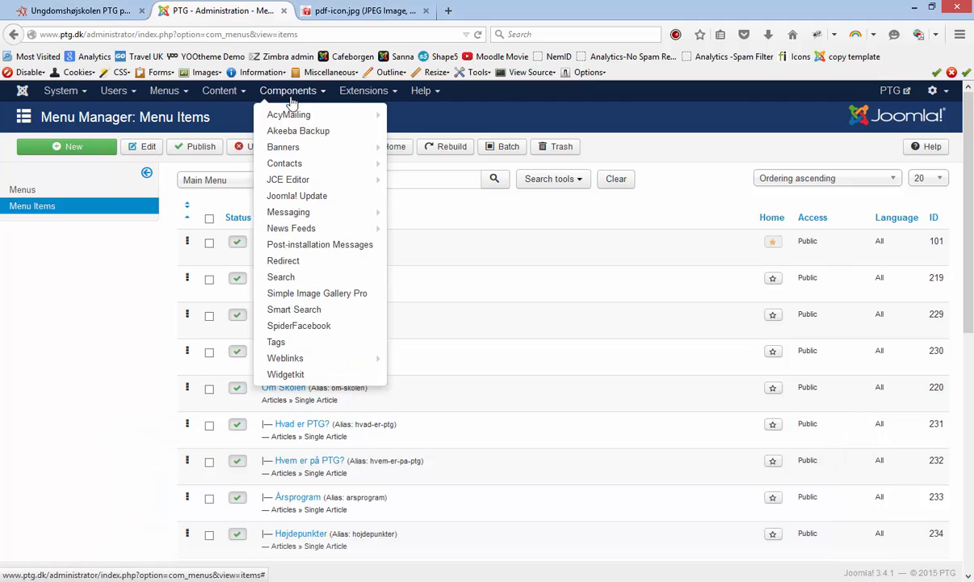
left_click(286, 375)
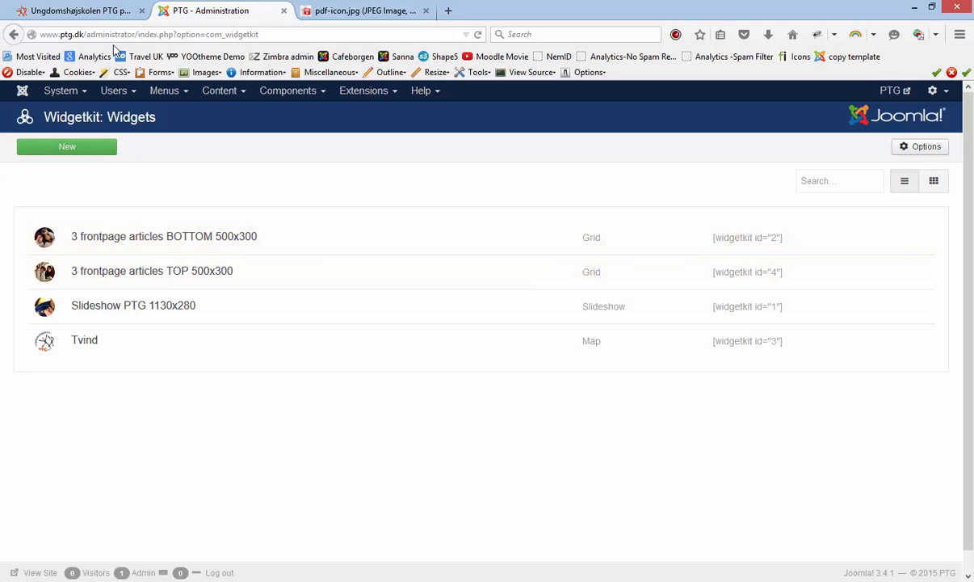
Step: Reload the live home page and examine its slideshow and the two rows of image boxes
left_click(96, 13)
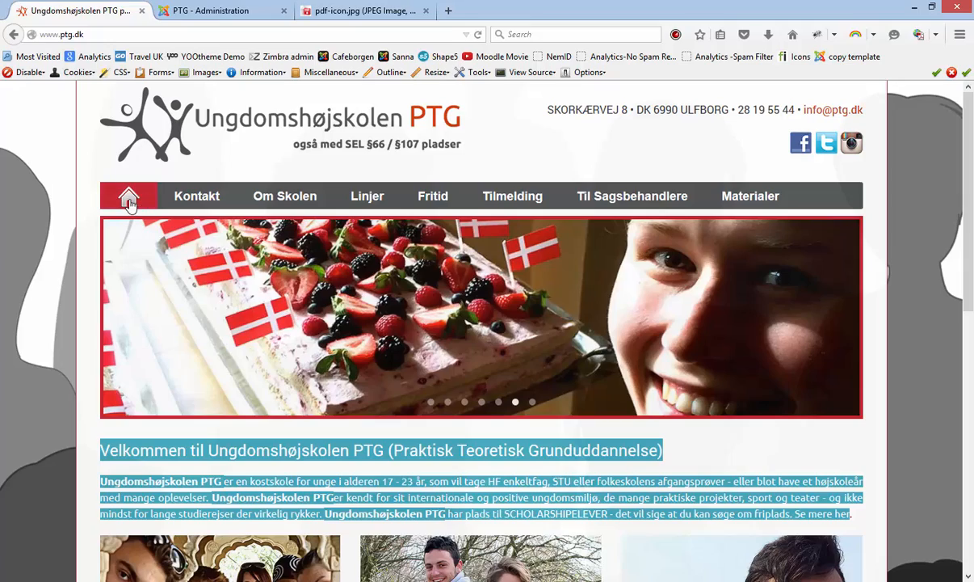
left_click(129, 198)
scroll(185, 428, "down", 5)
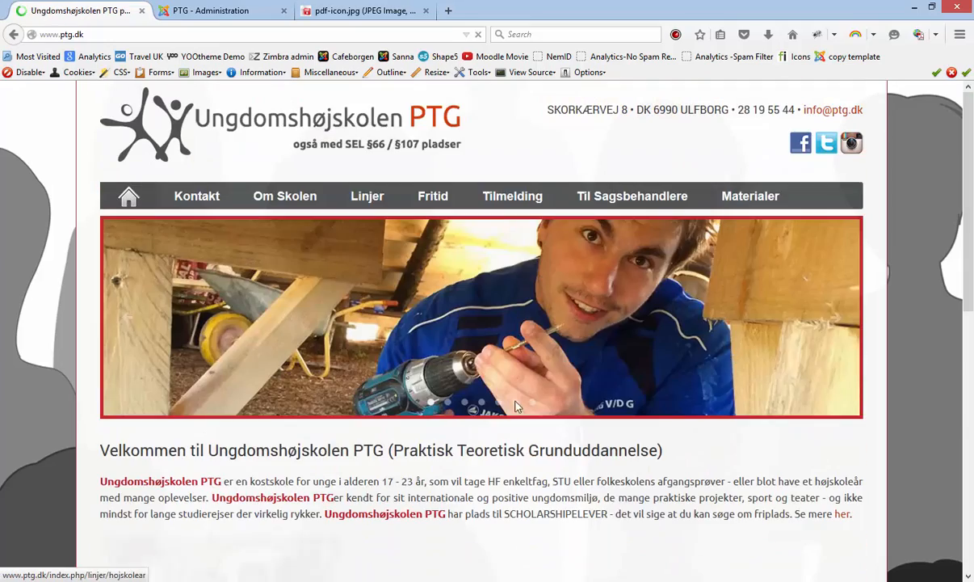
scroll(728, 416, "down", 4)
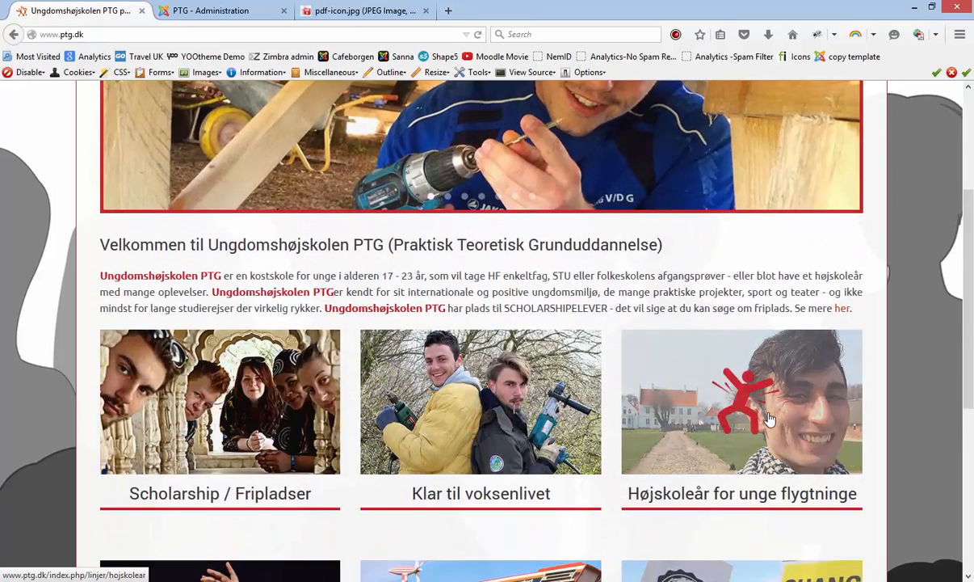
scroll(770, 418, "down", 2)
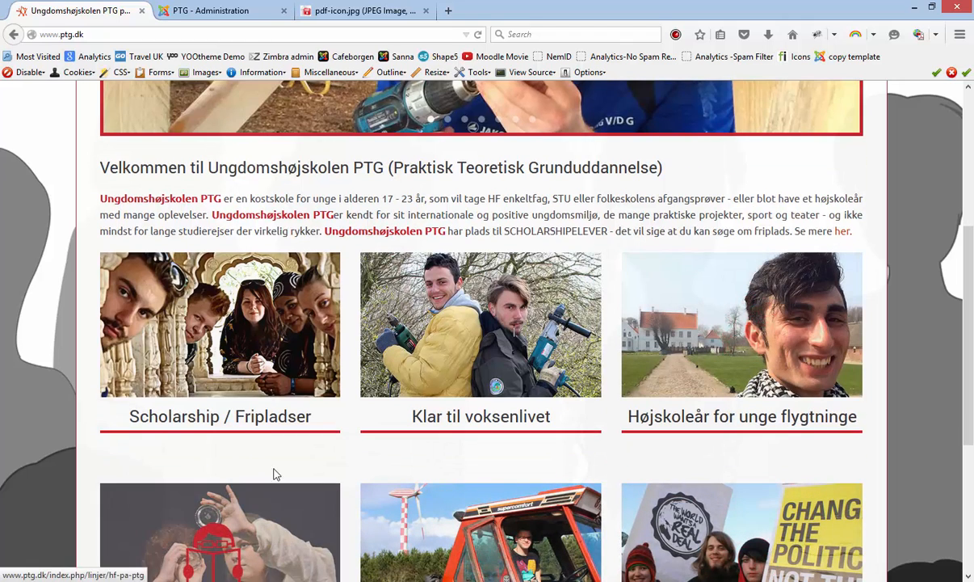
Step: Open the 3 frontpage articles BOTTOM 500x300 widget and highlight its first item's title and the image size in the widget name
left_click(240, 12)
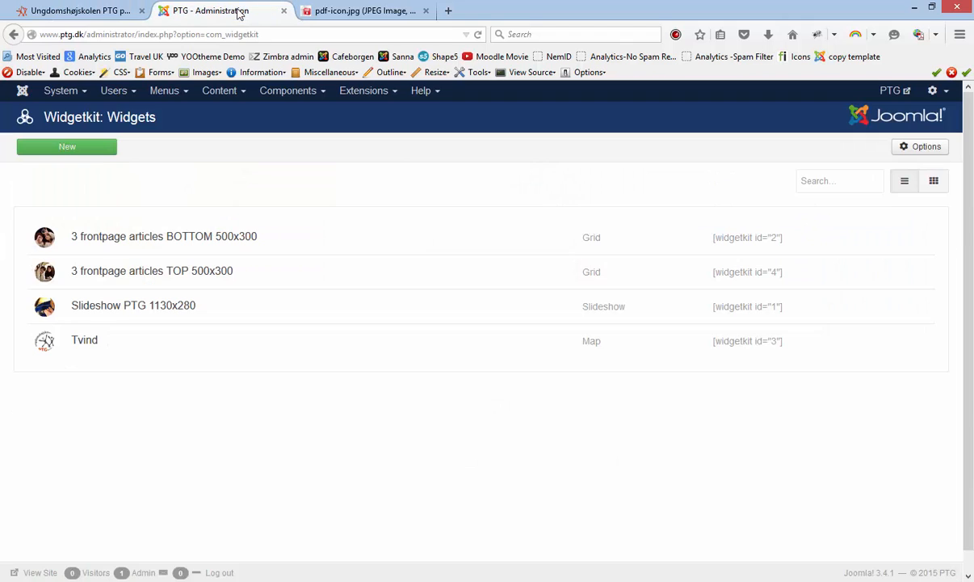
left_click(135, 243)
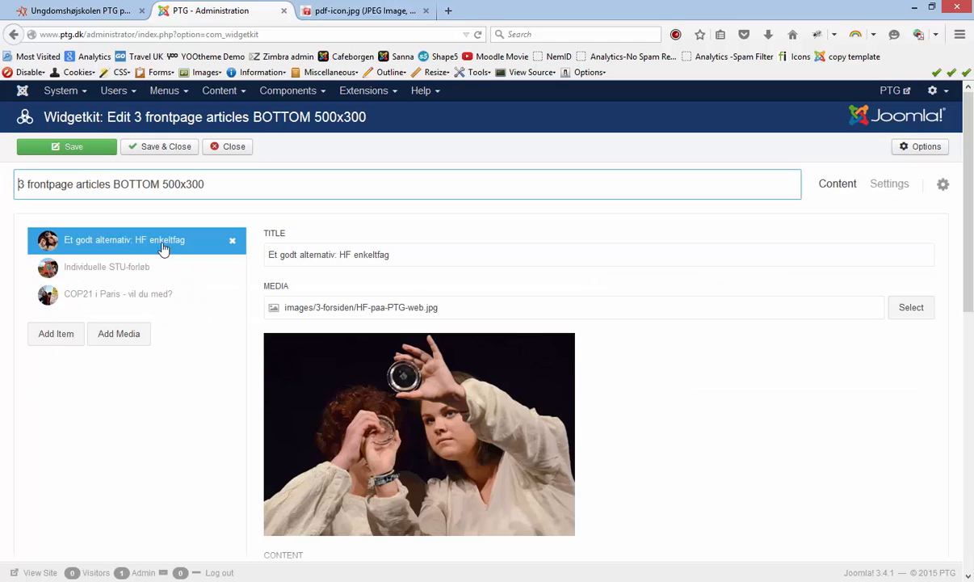
left_click_drag(406, 253, 257, 254)
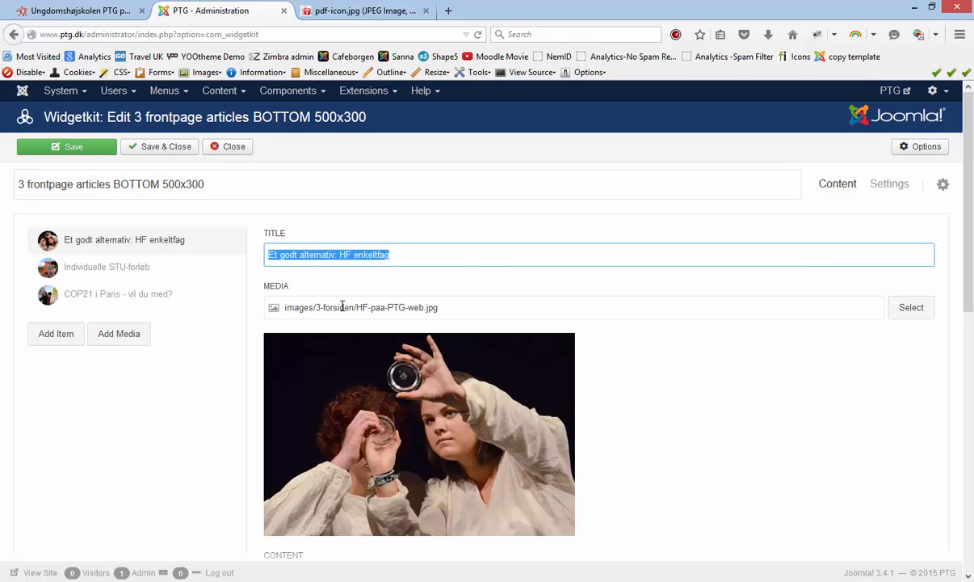
scroll(444, 396, "down", 1)
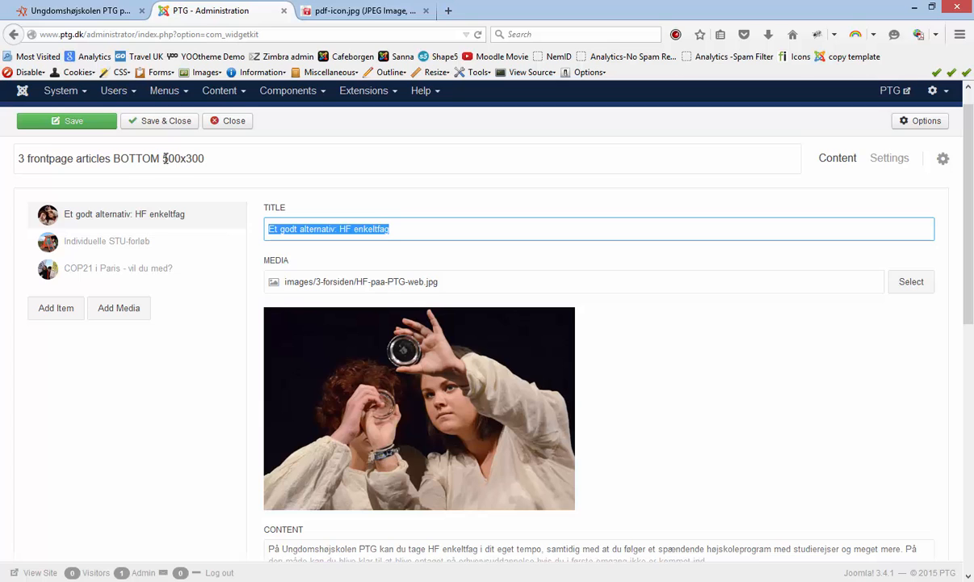
left_click_drag(165, 158, 202, 155)
Step: Highlight the content text of the "Et godt alternativ: HF enkeltfag" item and view its link and second image fields
scroll(815, 416, "down", 3)
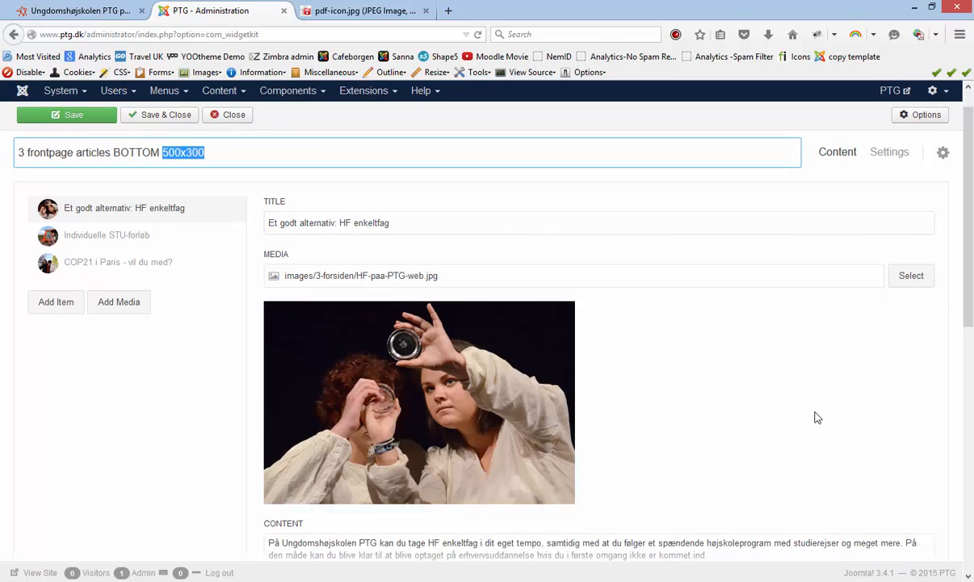
left_click_drag(707, 458, 428, 447)
left_click_drag(346, 447, 233, 452)
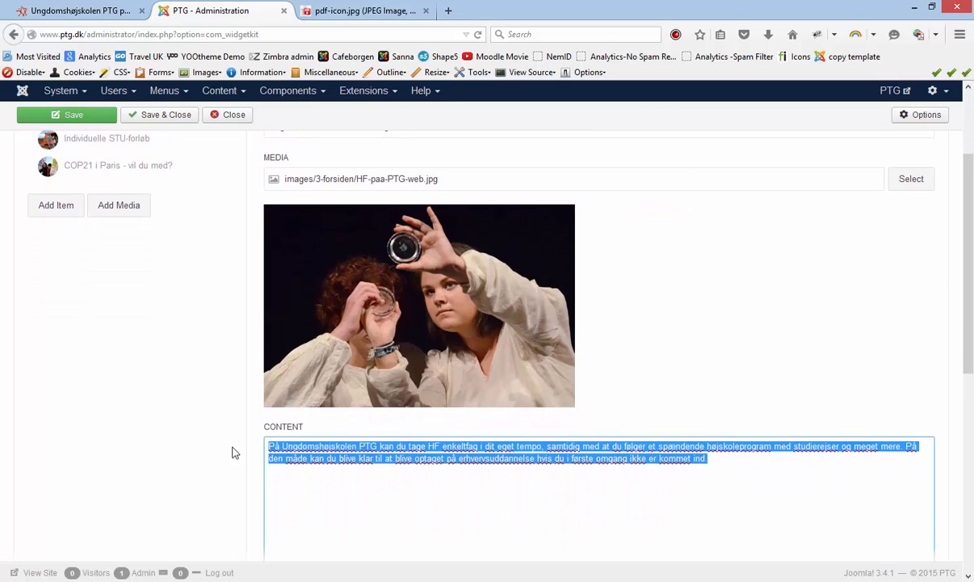
scroll(203, 442, "down", 5)
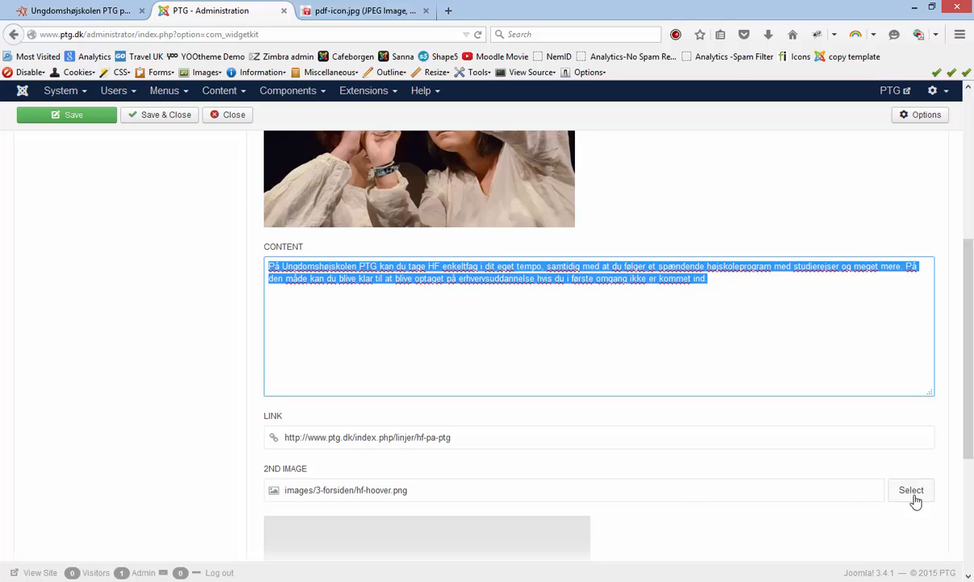
Step: View the second image preview of the HF enkeltfag item and deselect its content text
scroll(688, 519, "down", 3)
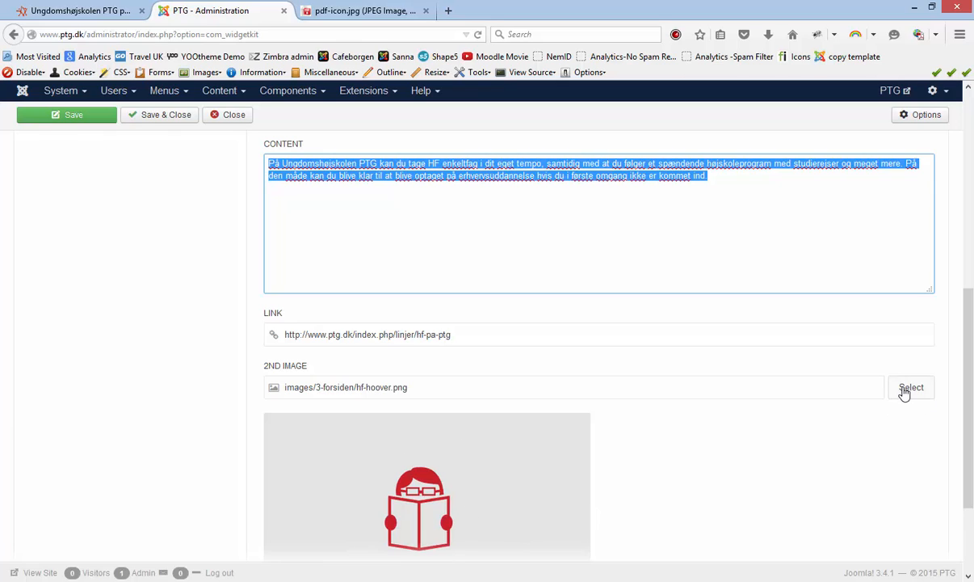
scroll(709, 467, "up", 2)
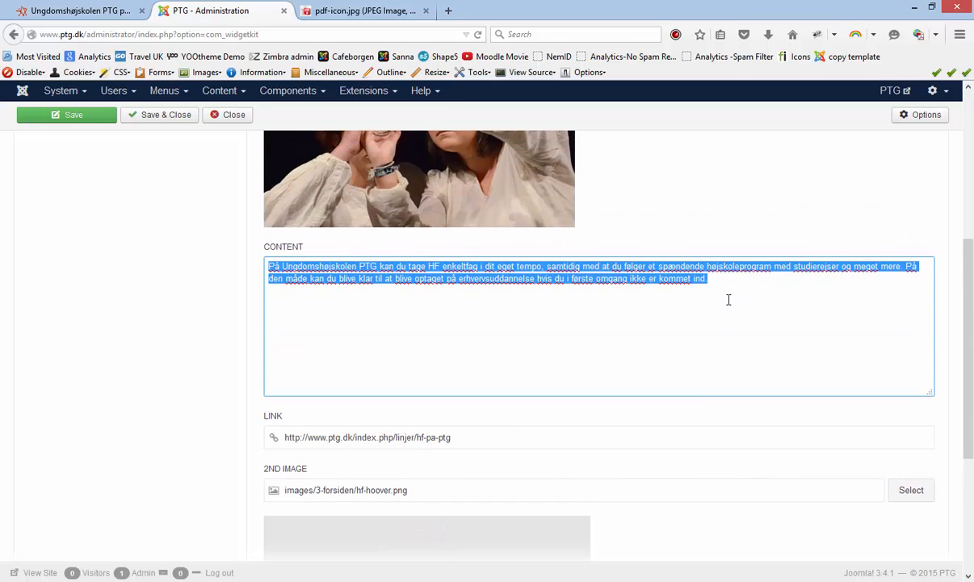
left_click(727, 297)
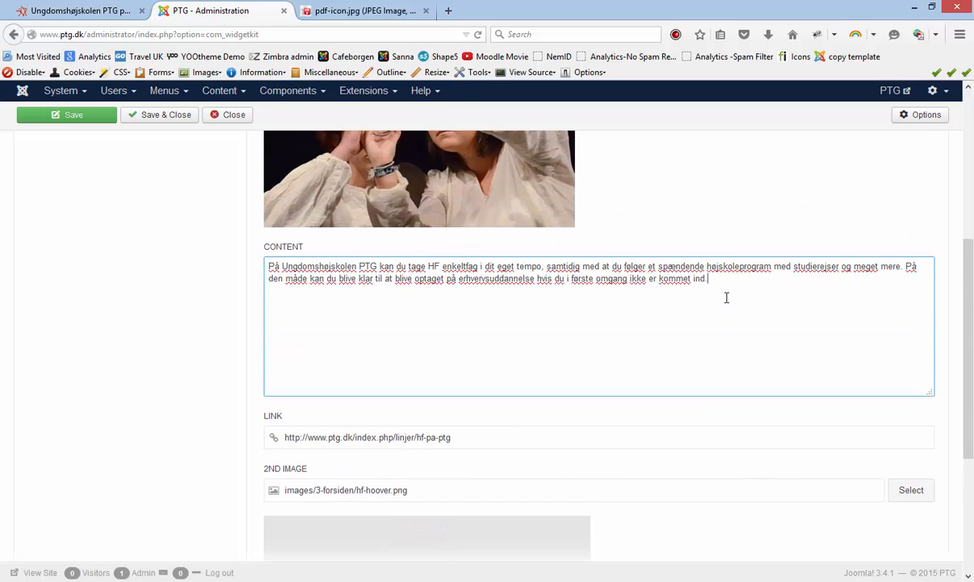
Step: Switch to the live home page and compare the top and bottom rows of image boxes
left_click(70, 12)
scroll(182, 307, "down", 2)
scroll(192, 321, "down", 3)
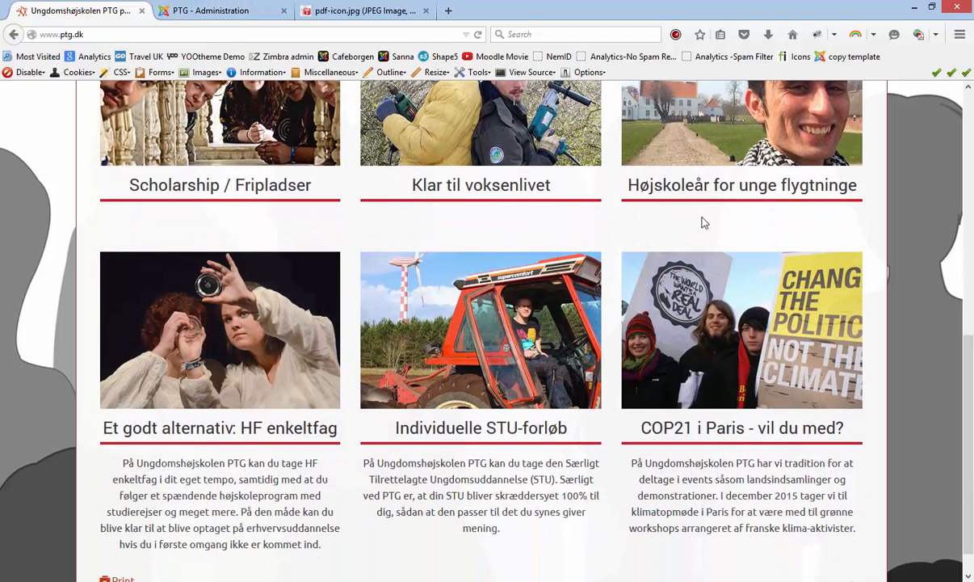
Step: View the text display options in the 3 frontpage articles BOTTOM 500x300 widget's content settings, and close the widget without saving
left_click(195, 14)
scroll(146, 312, "up", 5)
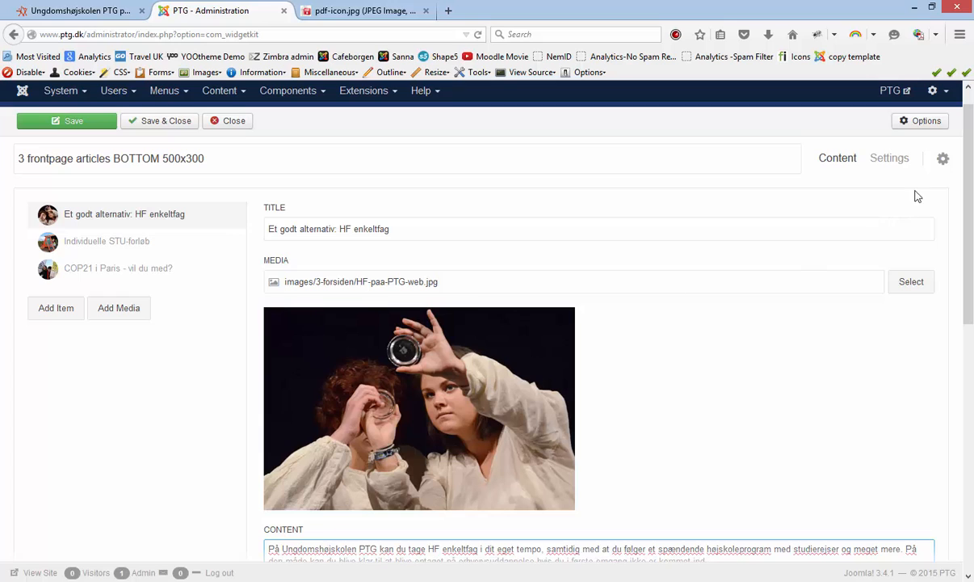
left_click(889, 160)
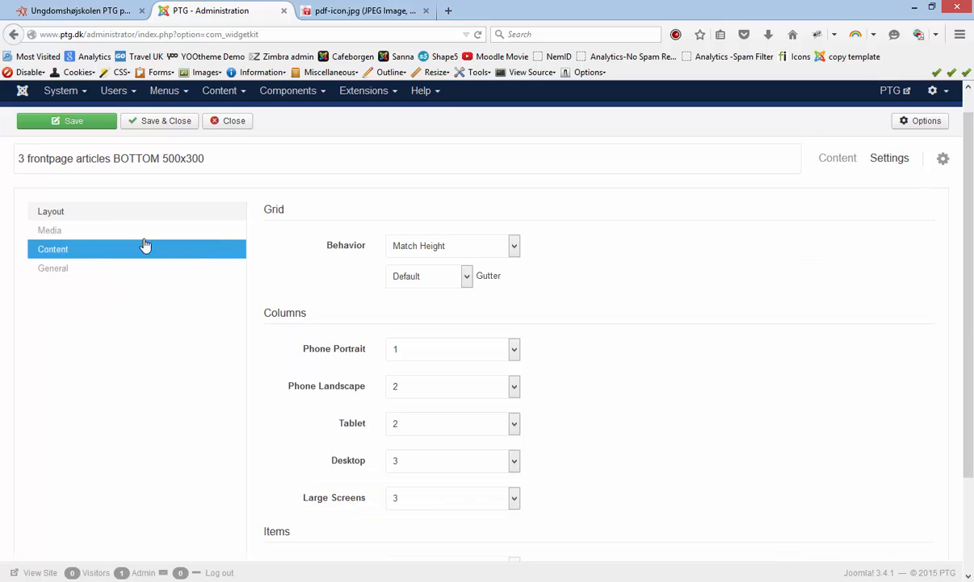
left_click(74, 251)
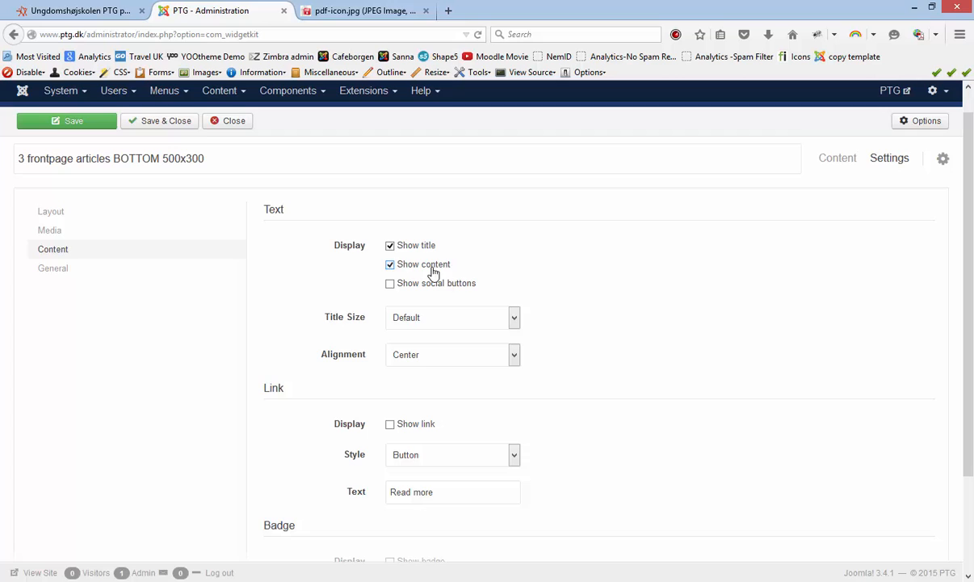
left_click(226, 121)
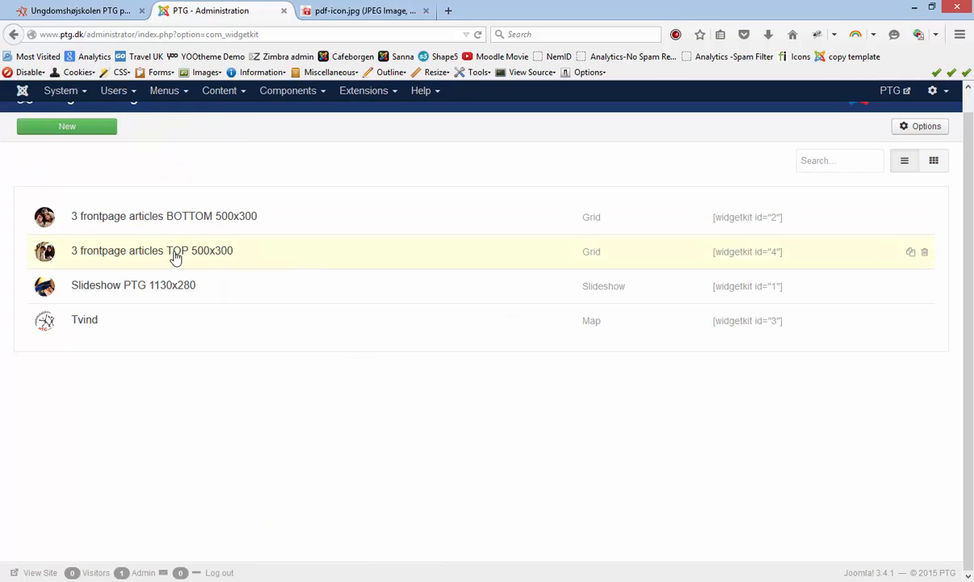
Step: Open the 3 frontpage articles TOP 500x300 widget, view its text display options in the content settings, and close it without saving
left_click(176, 252)
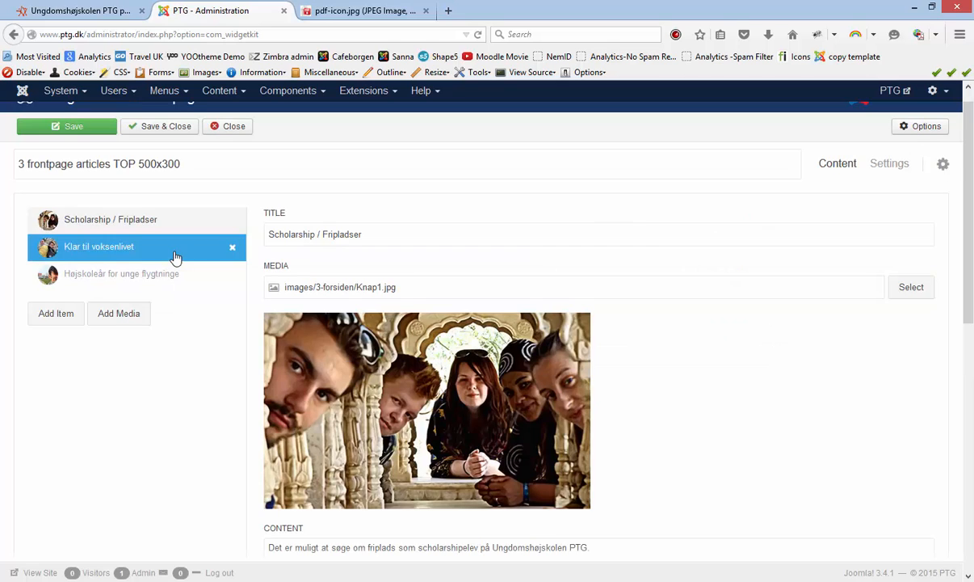
left_click(890, 164)
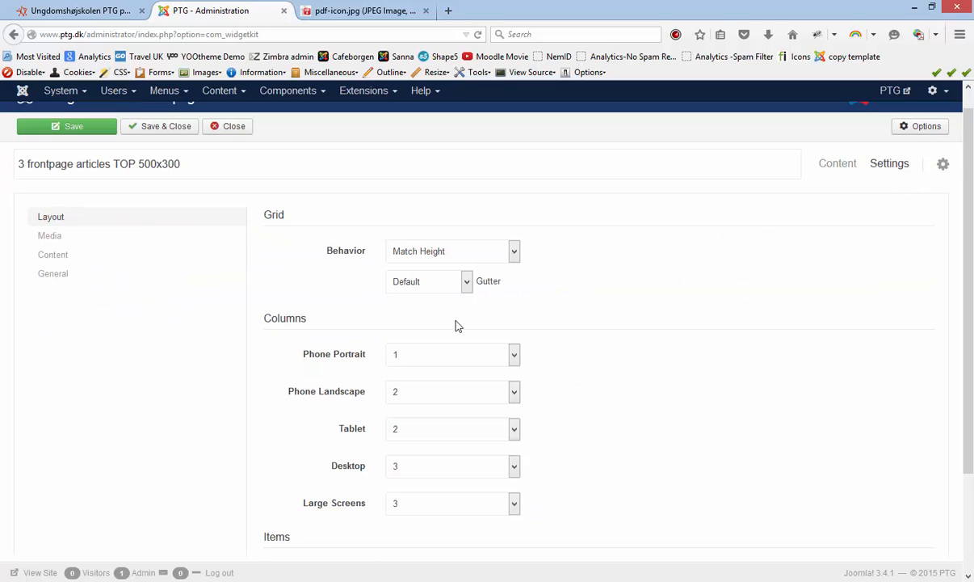
left_click(64, 255)
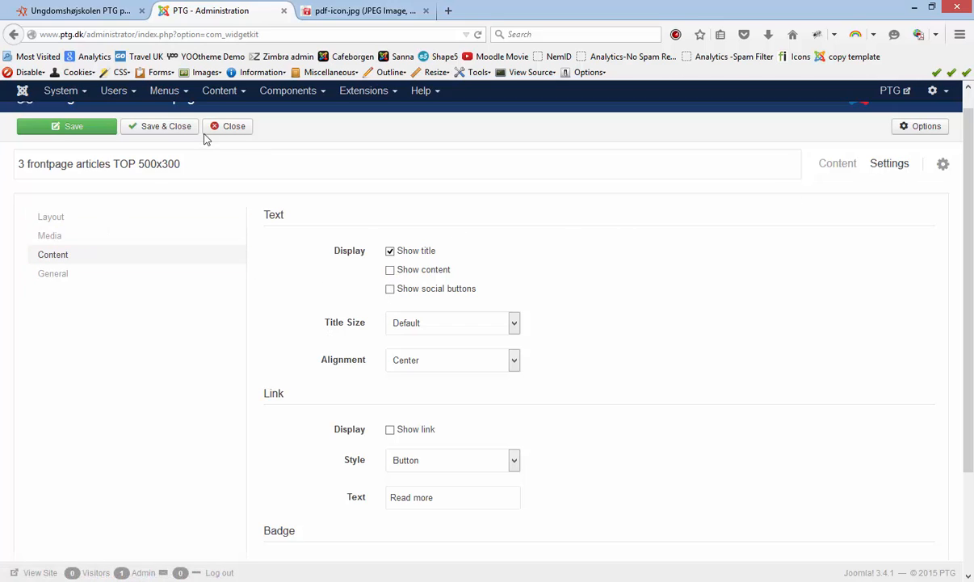
left_click(230, 127)
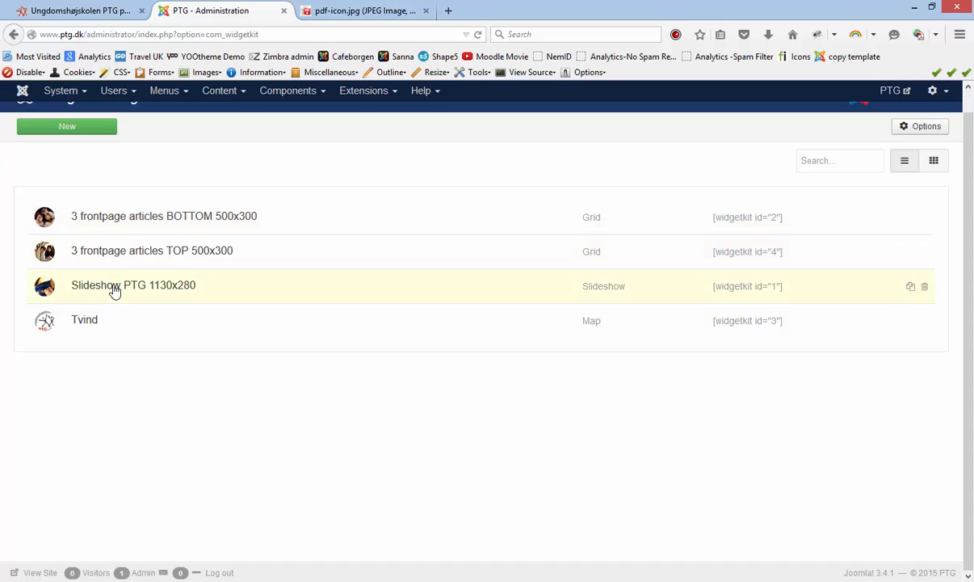
Step: Open the Slideshow PTG 1130x280 widget and look through its slide list and the fields of slide1
left_click(175, 289)
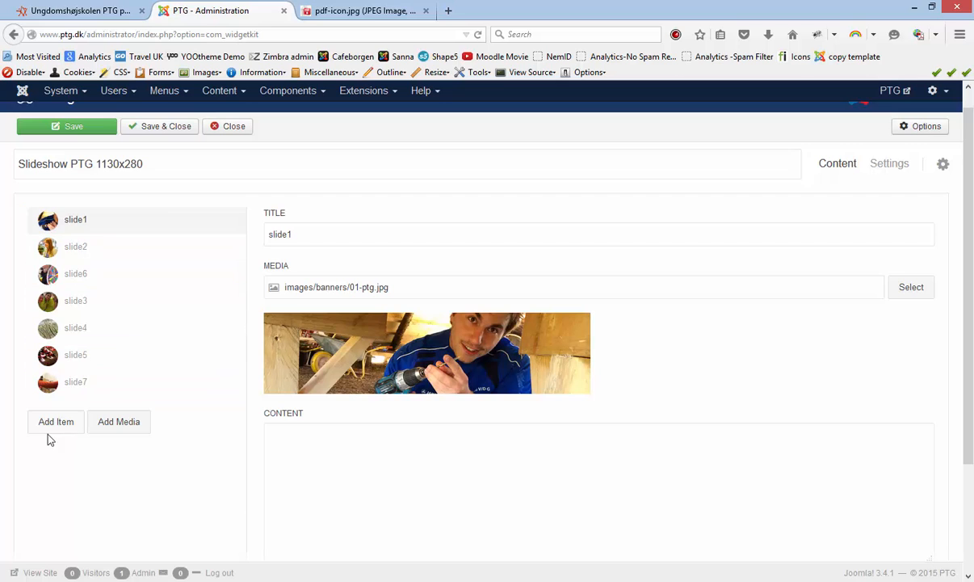
scroll(142, 445, "down", 1)
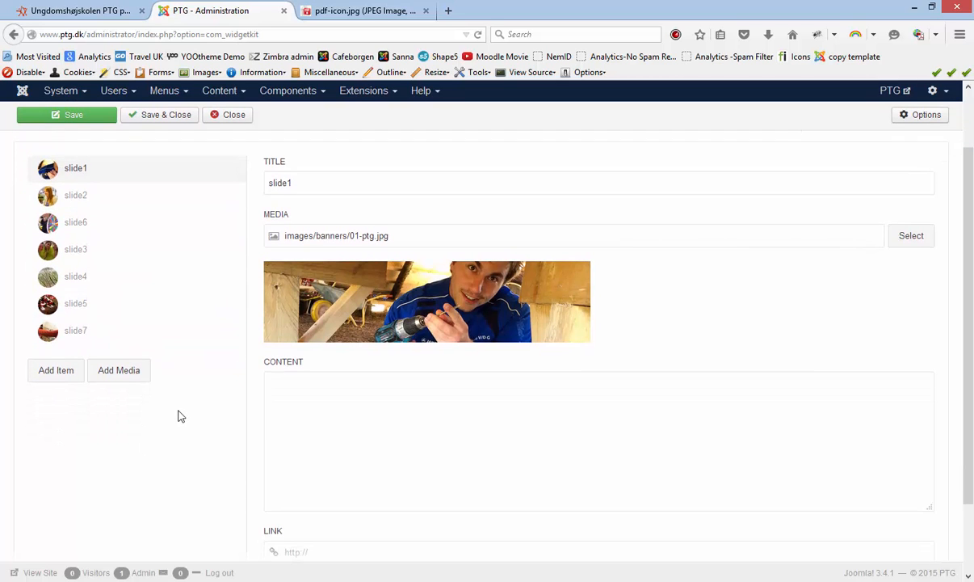
scroll(181, 416, "down", 2)
scroll(230, 461, "up", 3)
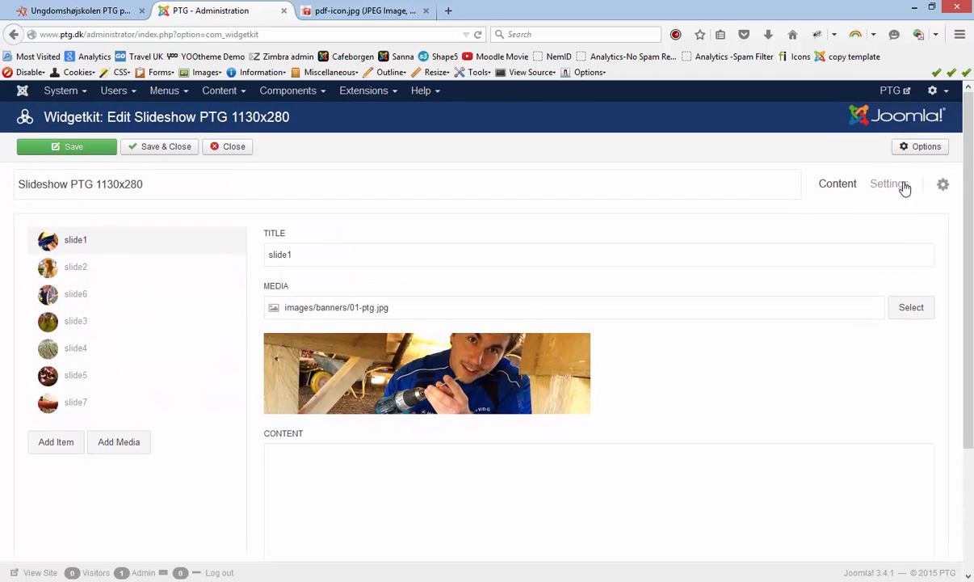
Step: Examine the slideshow's navigation, slidenav, animation, autoplay and height settings, including the available slidenav positions
left_click(897, 185)
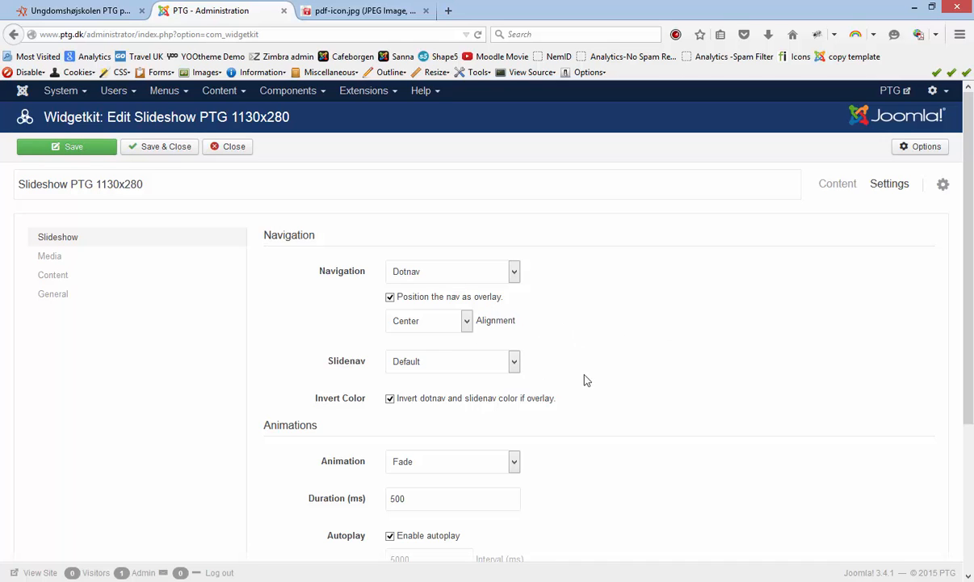
scroll(666, 392, "down", 1)
scroll(667, 390, "down", 2)
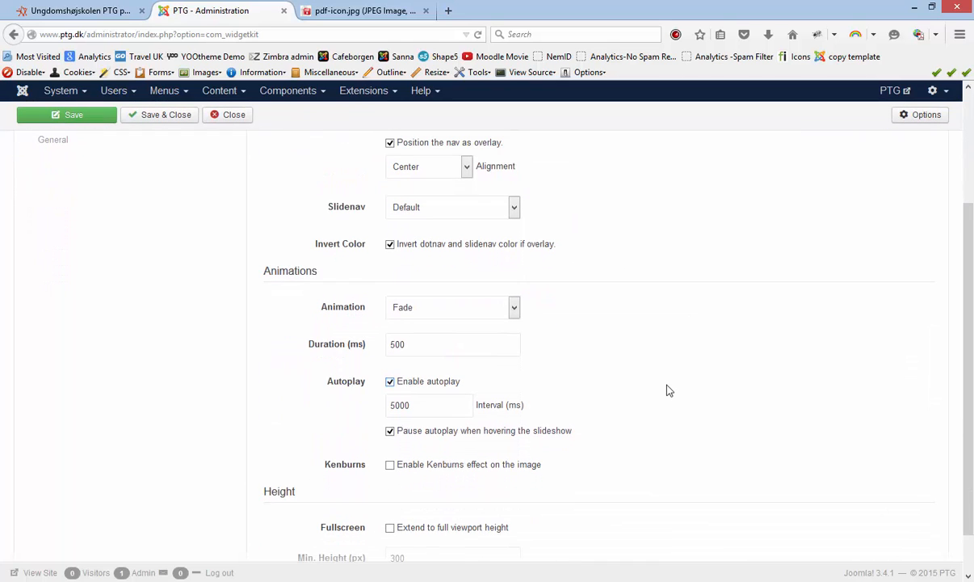
scroll(667, 391, "down", 1)
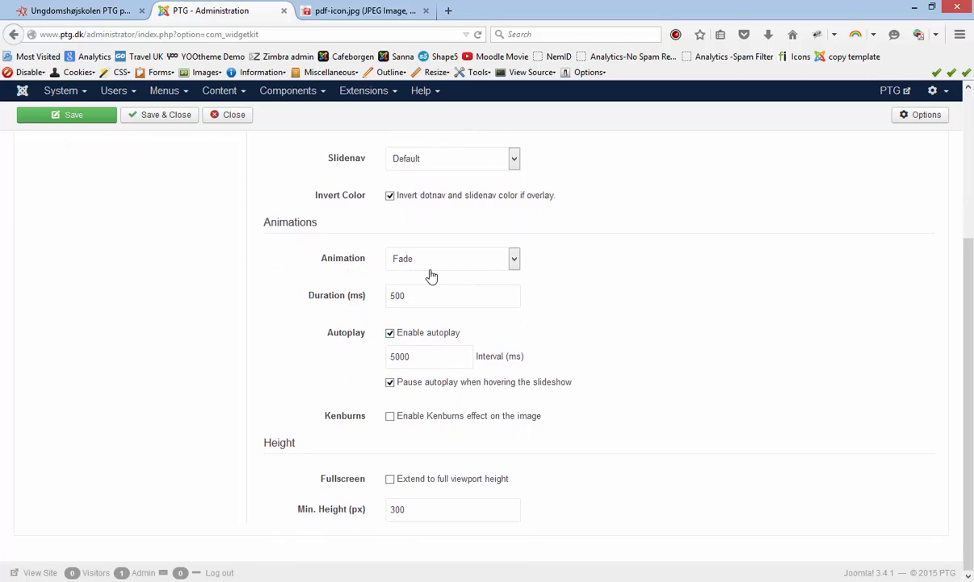
scroll(622, 329, "up", 1)
left_click(485, 216)
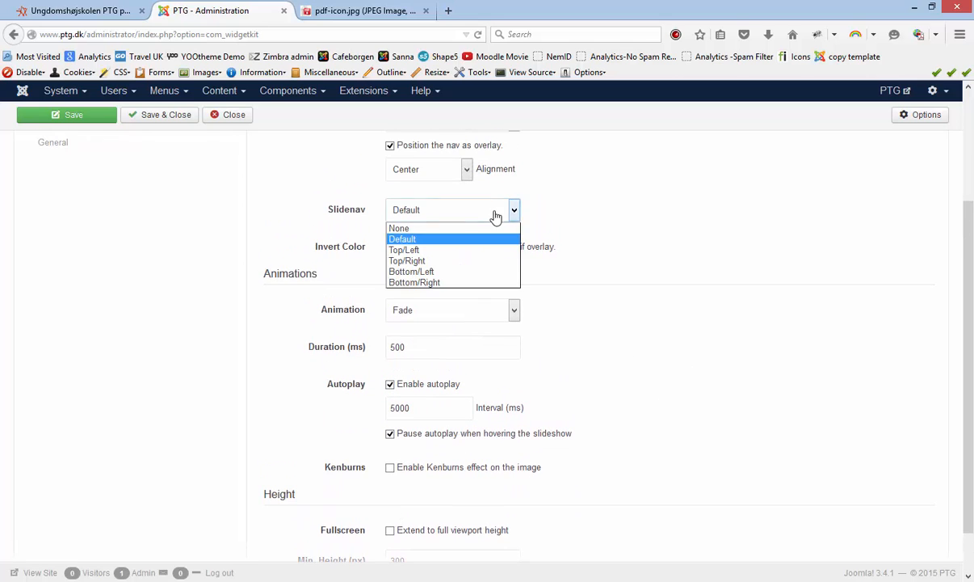
scroll(602, 239, "up", 1)
scroll(600, 238, "up", 1)
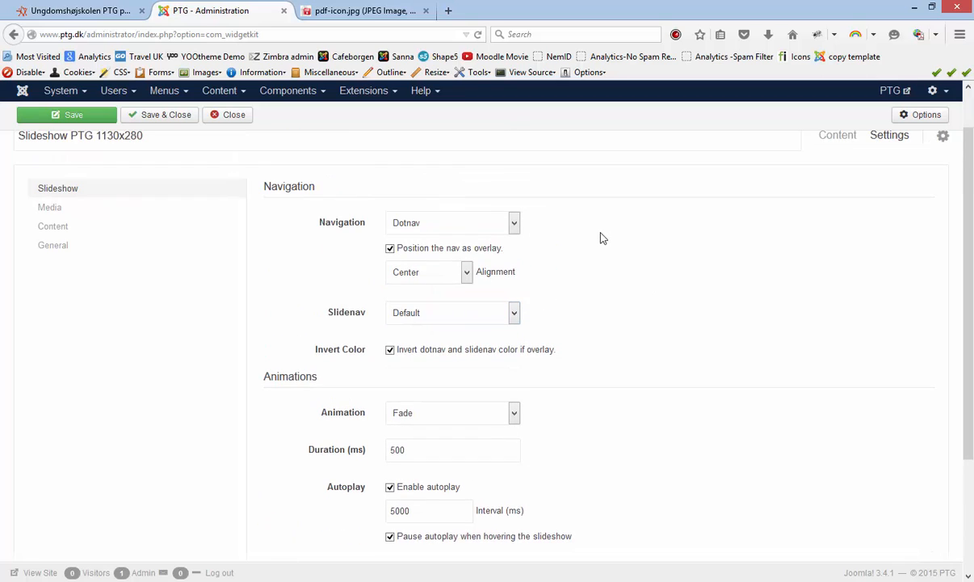
left_click(512, 224)
left_click(557, 229)
scroll(595, 270, "down", 3)
scroll(596, 276, "up", 5)
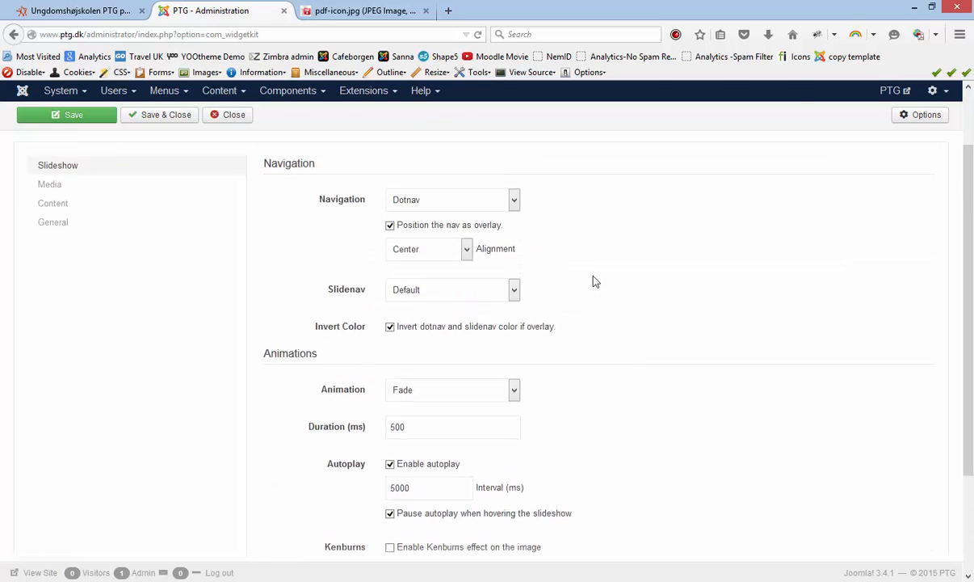
Step: View the slideshow's Content, Media and General settings and close the widget without saving
left_click(67, 275)
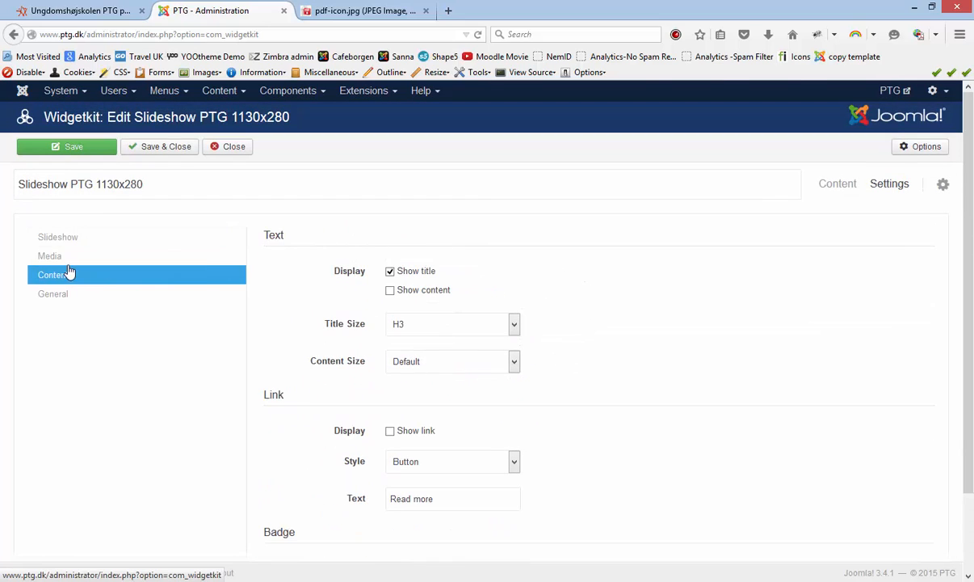
left_click(63, 264)
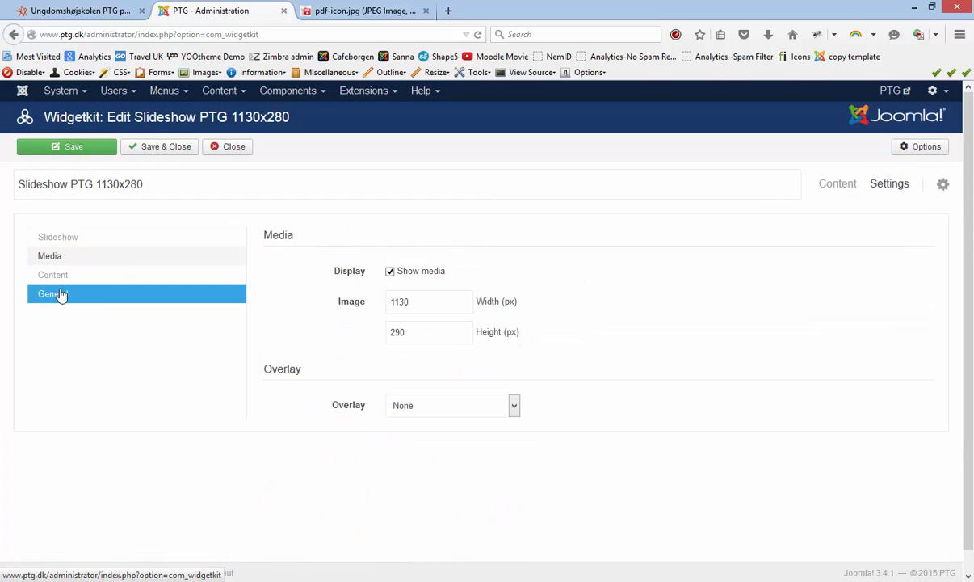
left_click(62, 294)
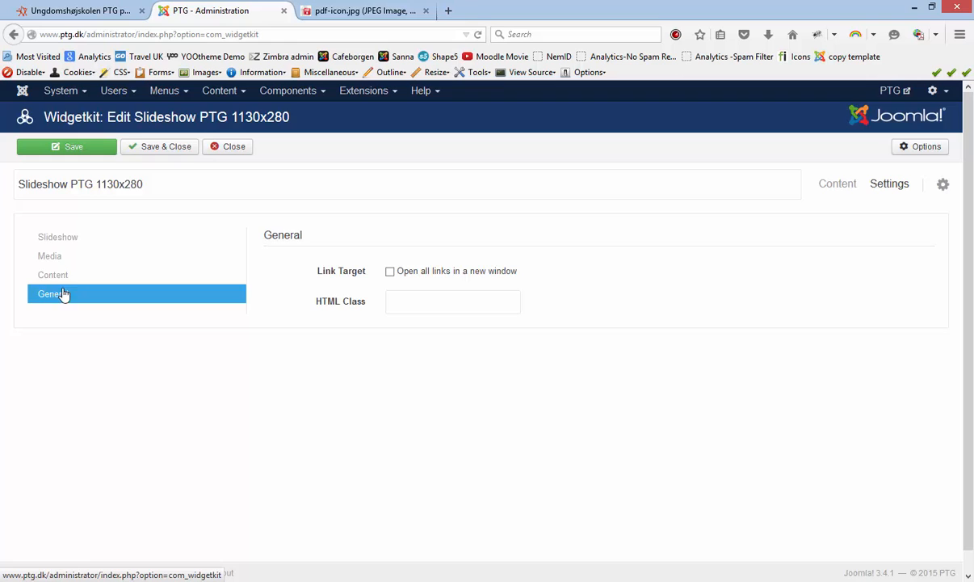
left_click(228, 148)
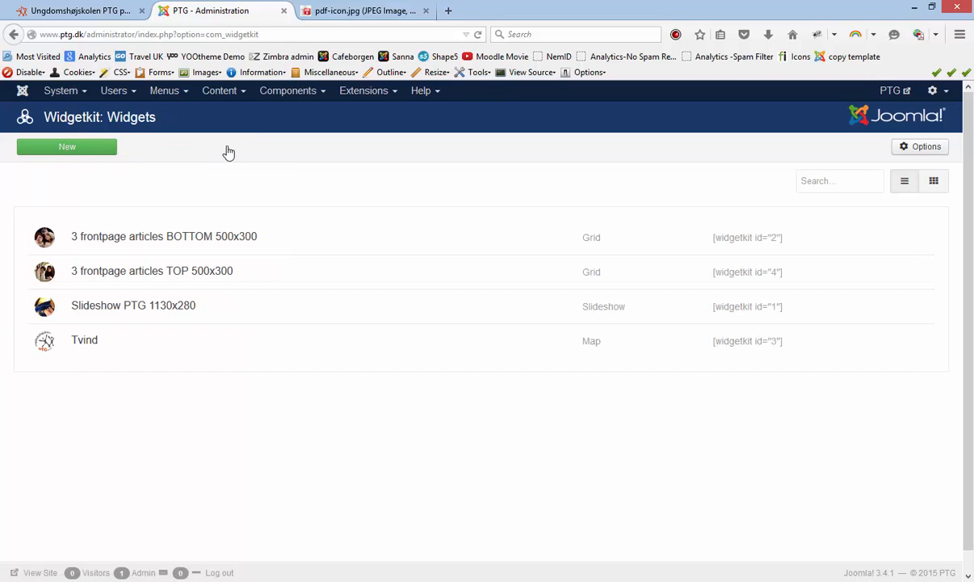
Step: Open the Tvind map widget and examine its item's title, logo, content and map location
left_click(86, 341)
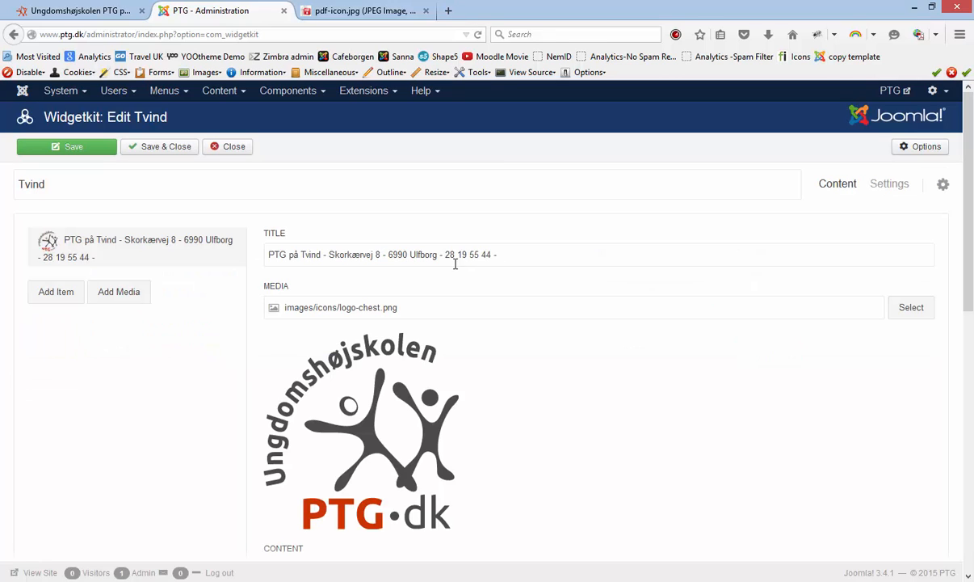
left_click(196, 264)
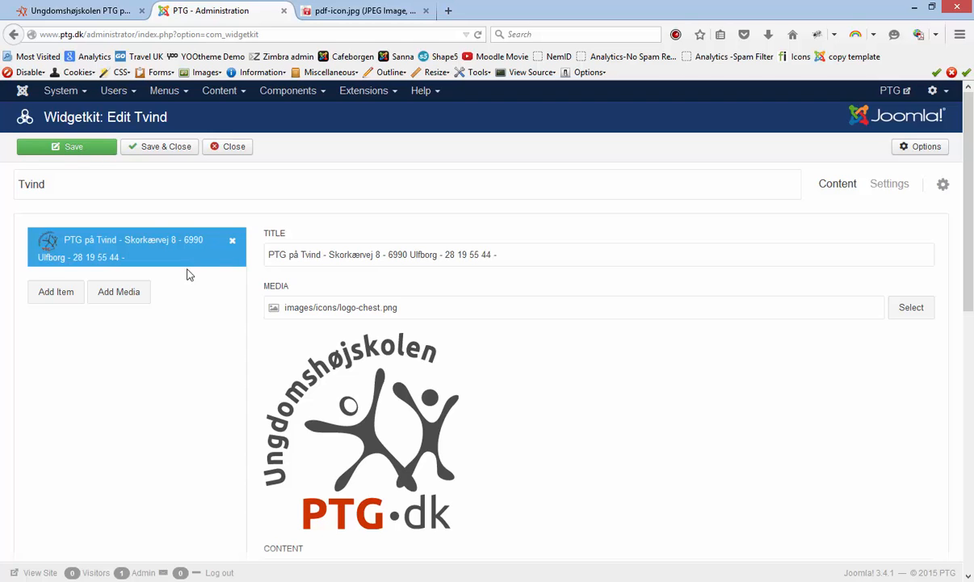
scroll(188, 317, "down", 5)
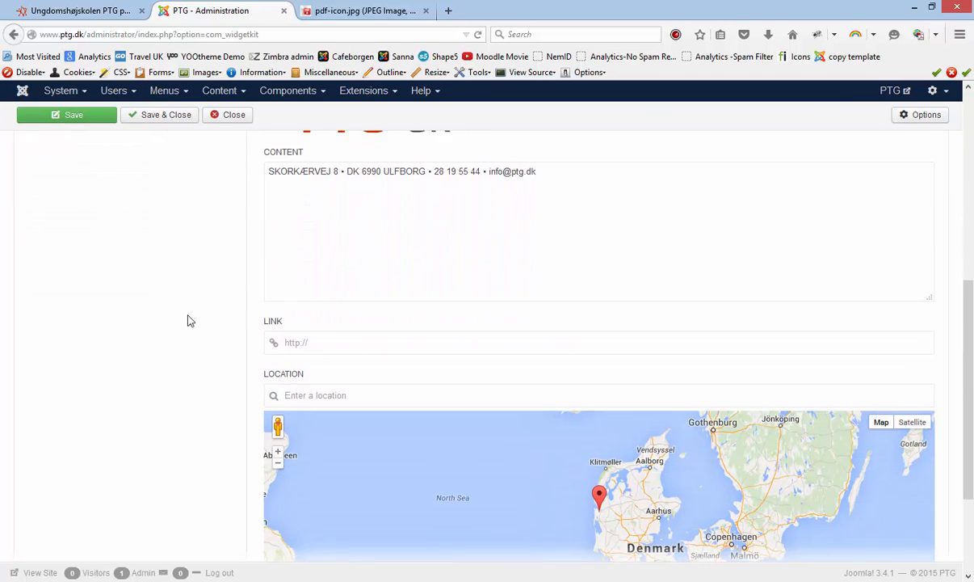
scroll(233, 387, "down", 2)
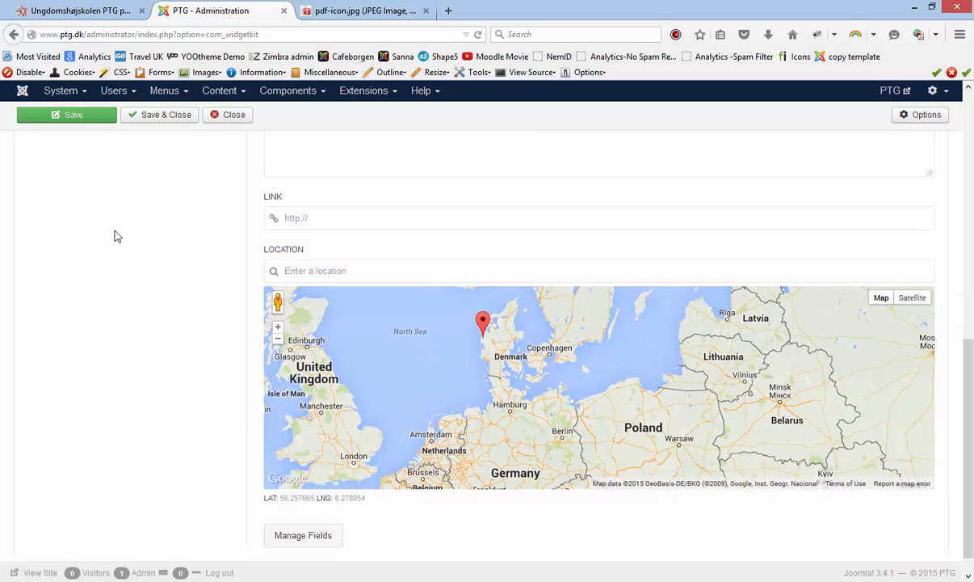
Step: Review the Tvind item's link and location fields and highlight the contact details in its content text
scroll(147, 235, "up", 2)
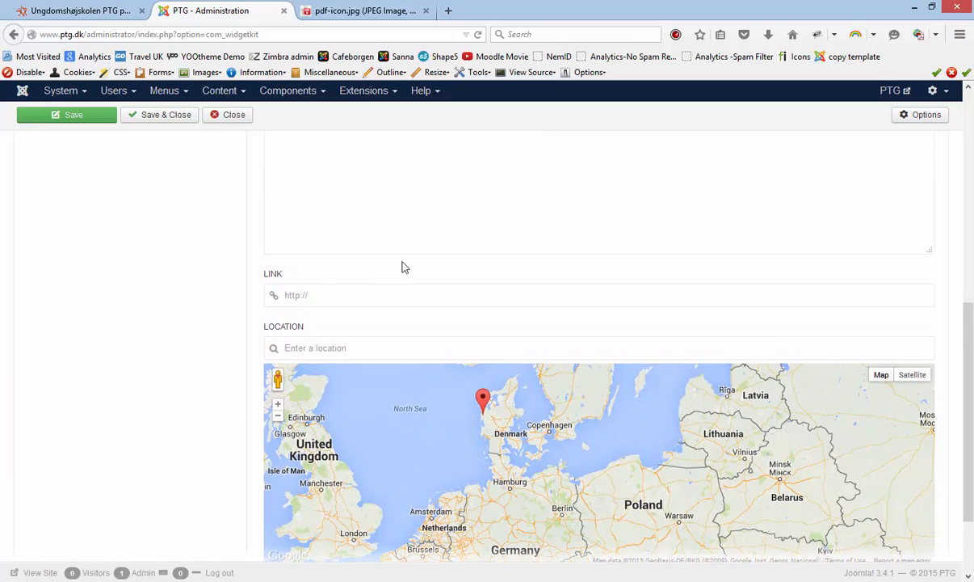
scroll(404, 267, "up", 2)
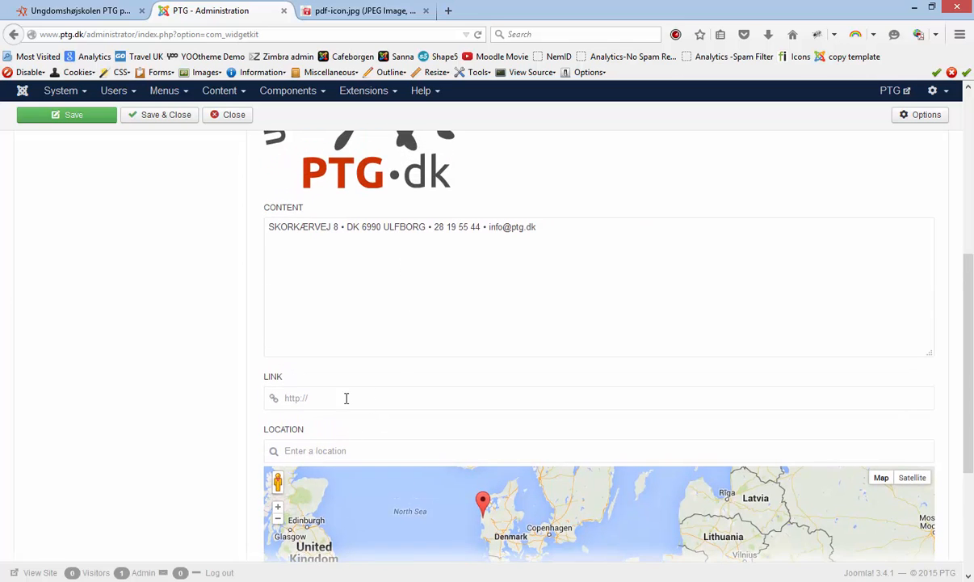
scroll(444, 285, "up", 1)
scroll(397, 352, "down", 1)
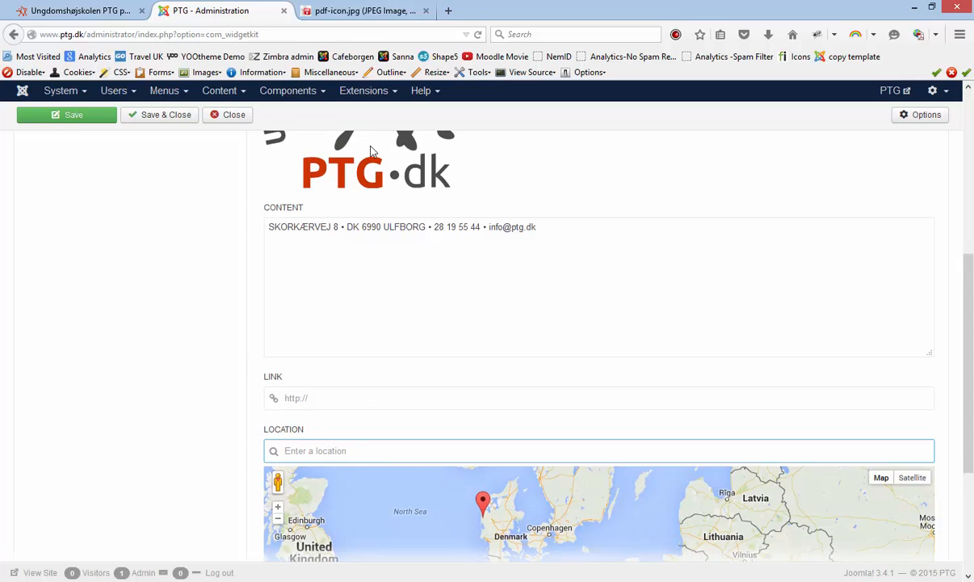
scroll(372, 151, "up", 2)
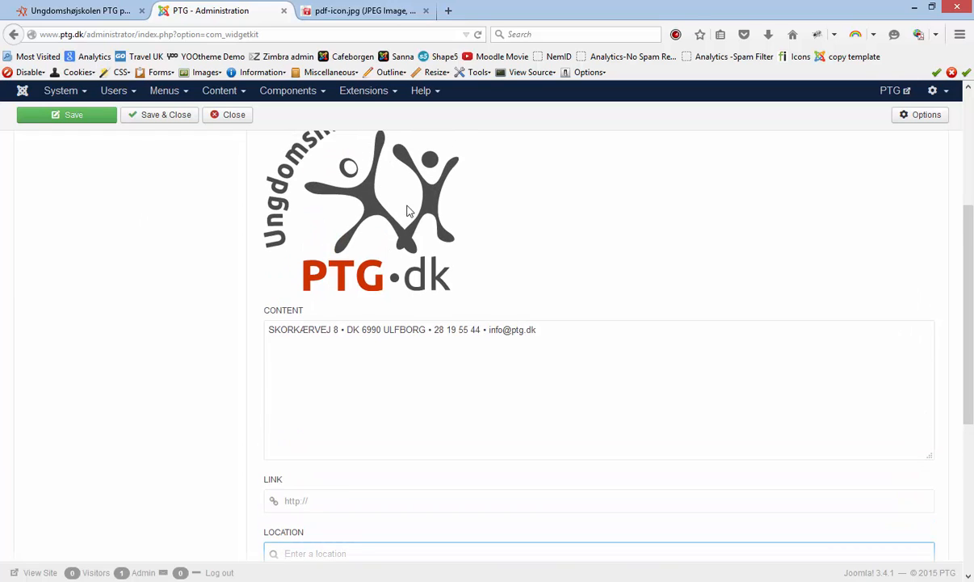
left_click_drag(556, 335, 217, 348)
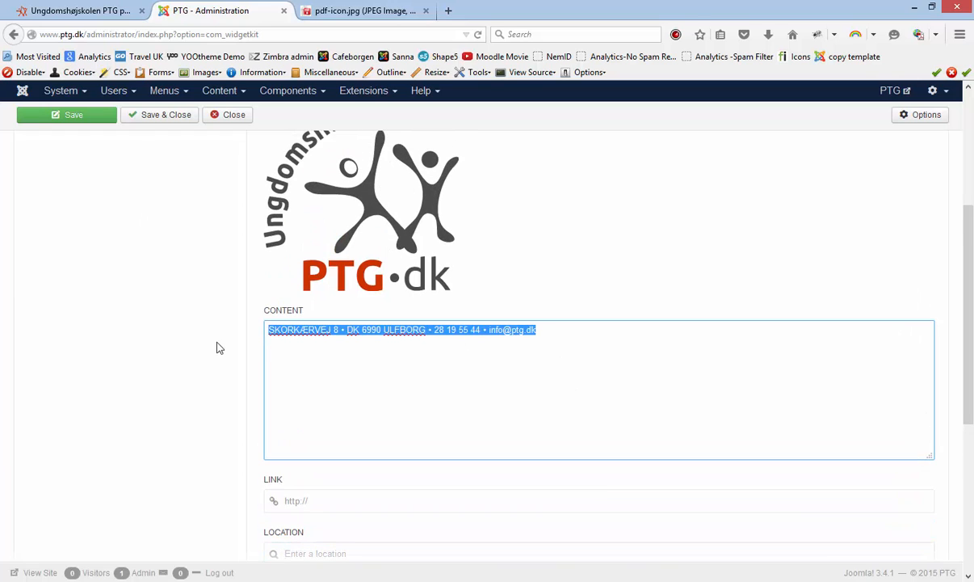
Step: On the public site, open the Vejviser page under Kontakt and view its embedded Tvind map
left_click(97, 12)
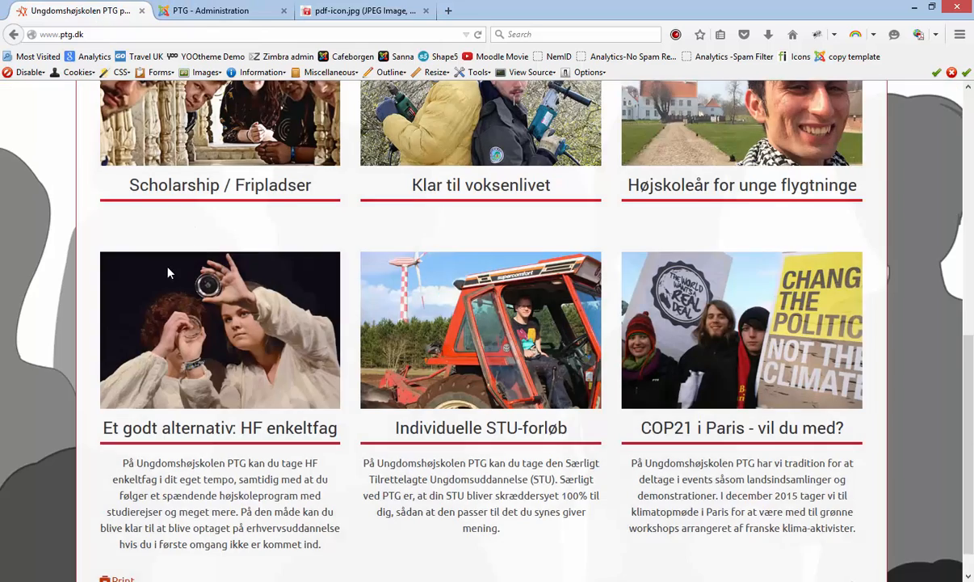
scroll(157, 251, "up", 5)
scroll(162, 258, "up", 3)
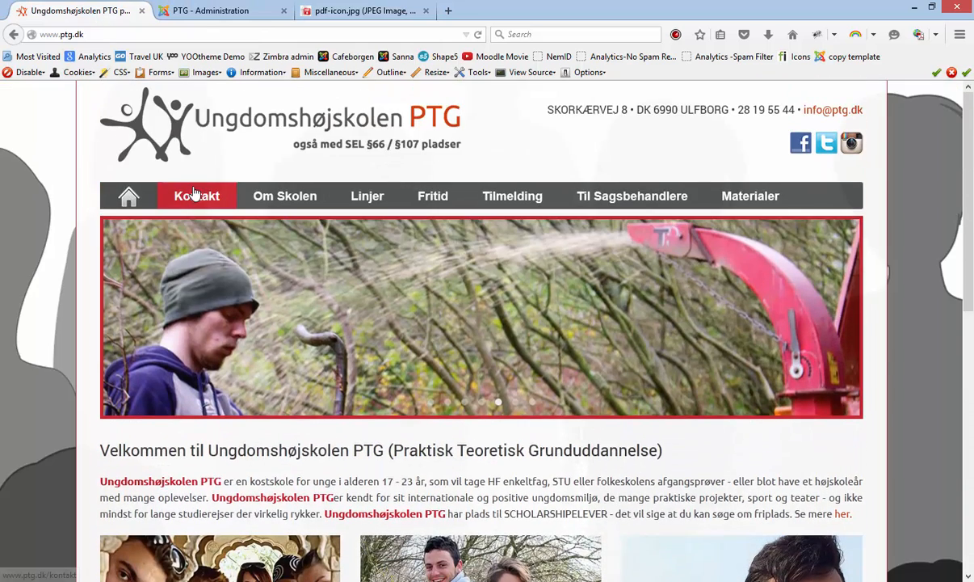
left_click(197, 196)
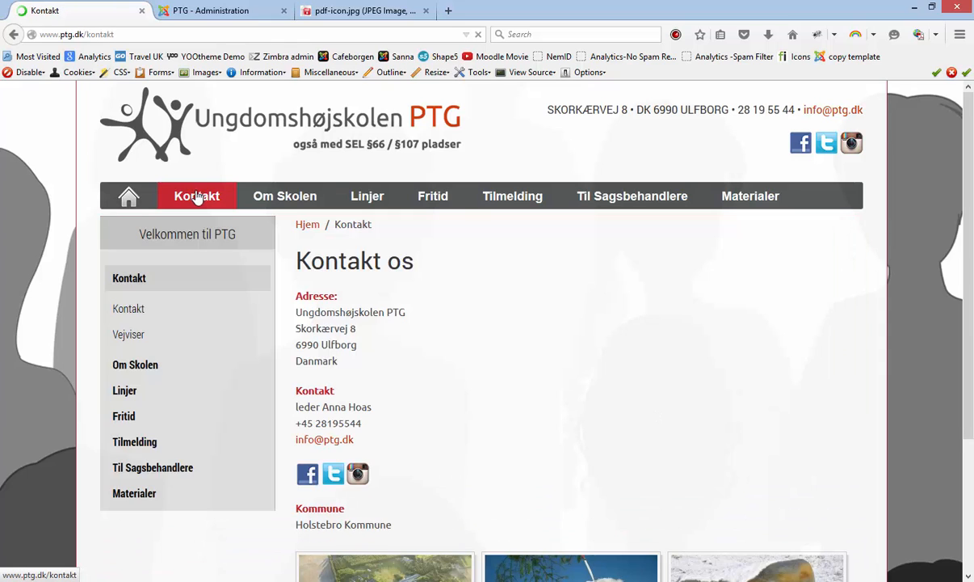
left_click(133, 338)
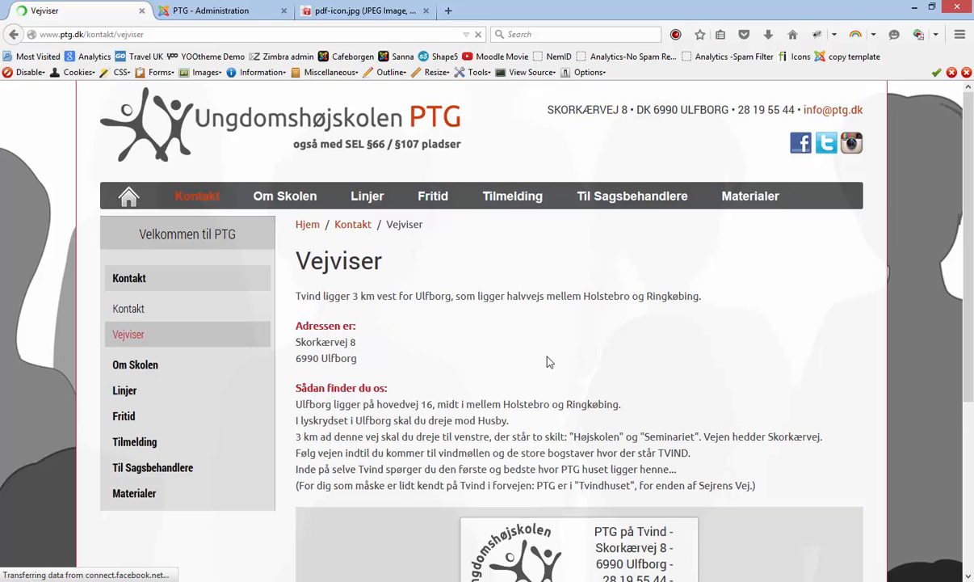
scroll(548, 361, "down", 2)
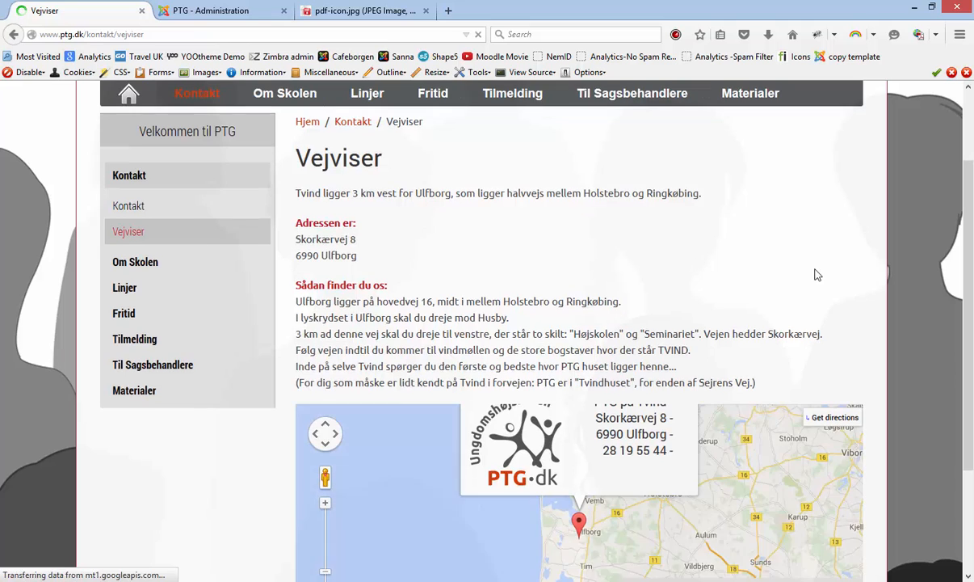
scroll(753, 353, "up", 1)
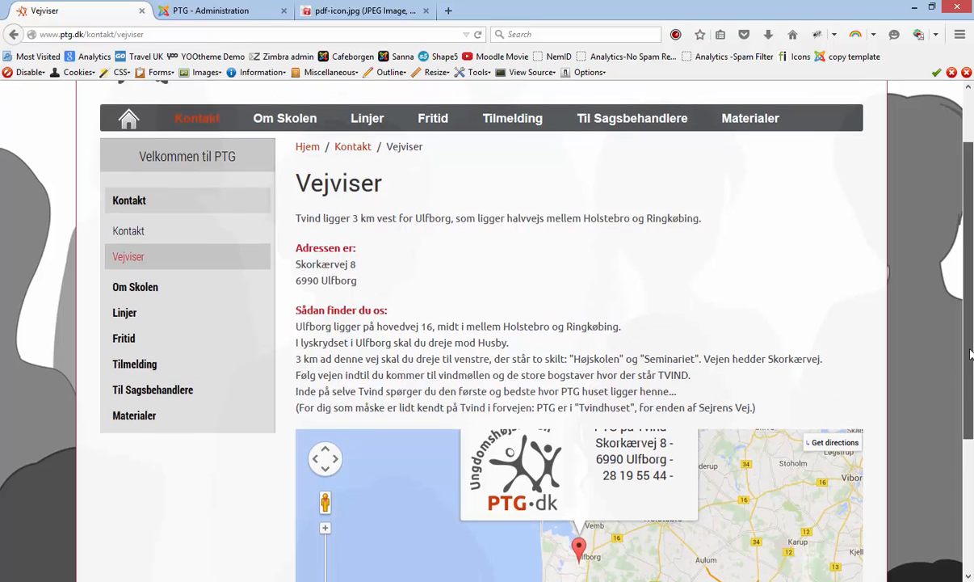
scroll(731, 380, "down", 3)
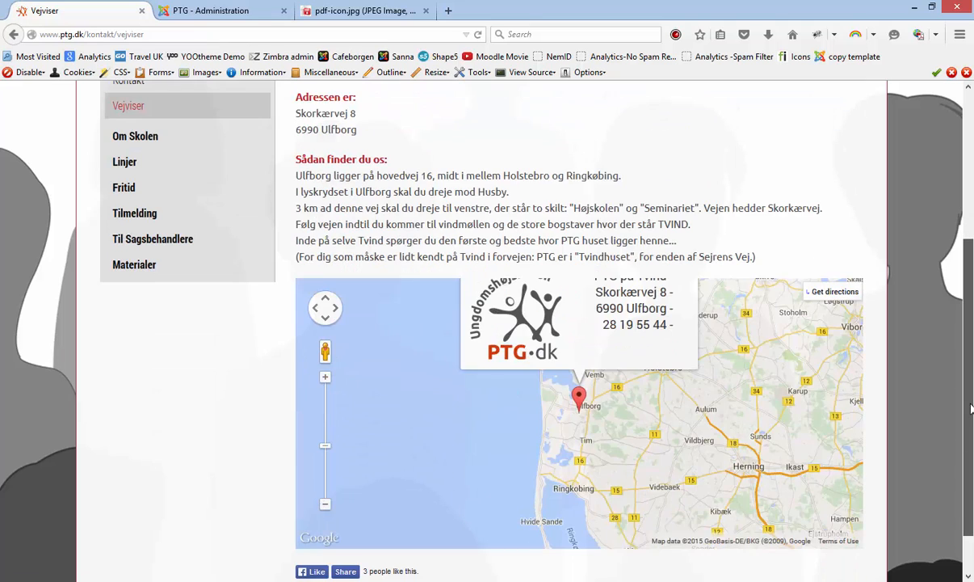
Step: Zoom the Vejviser map out two levels and pan it until the marker's whole info balloon shows
left_click(324, 503)
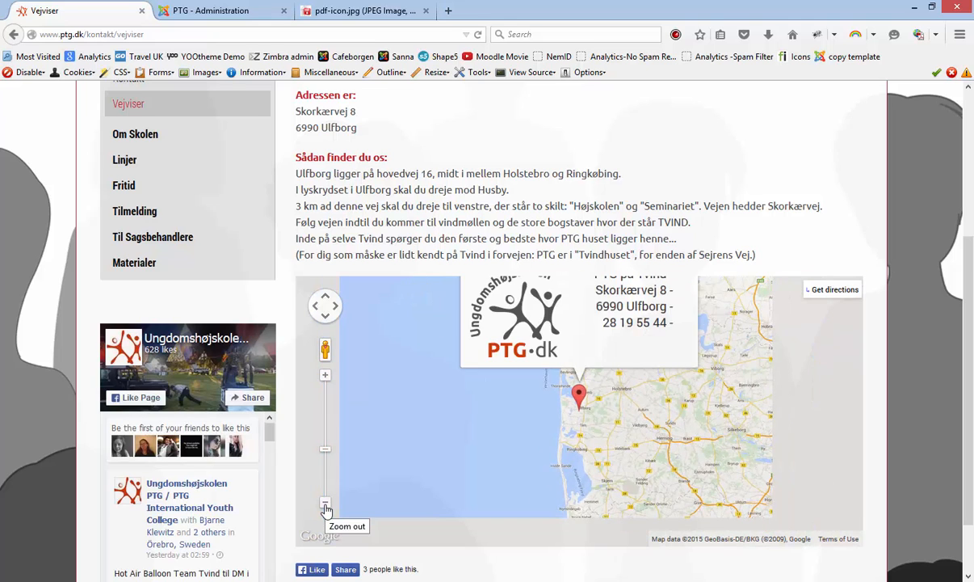
left_click(326, 505)
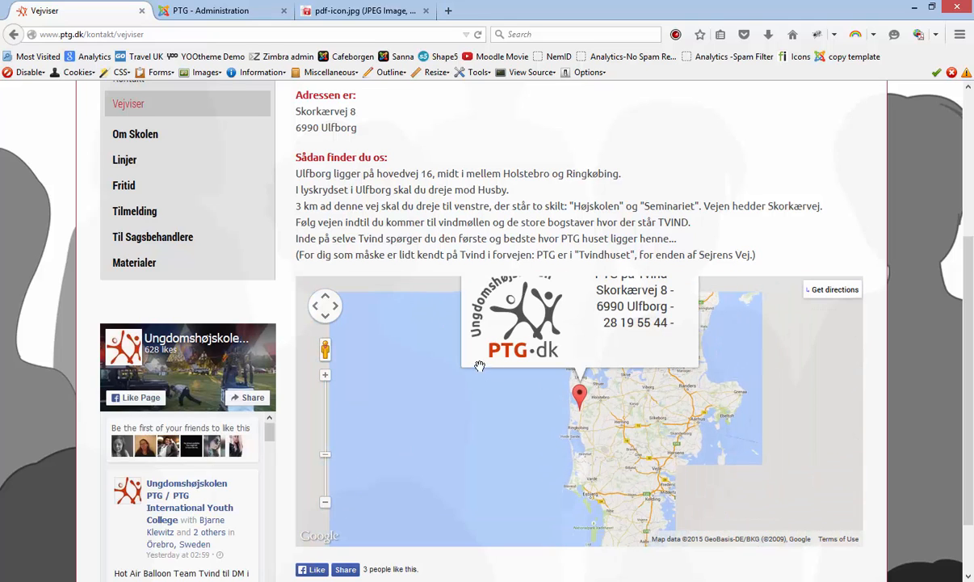
left_click_drag(498, 345, 610, 339)
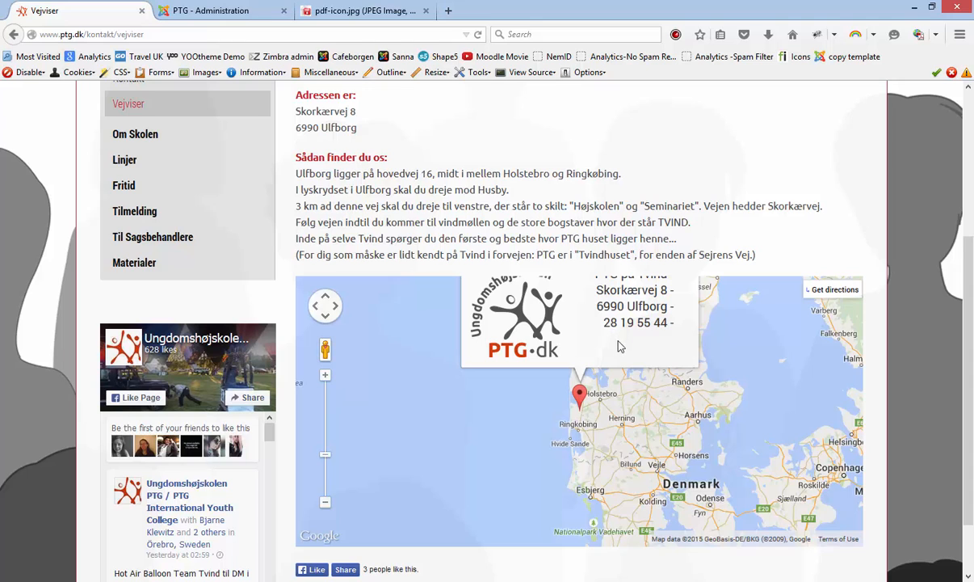
mouse_move(683, 415)
left_mouse_down()
mouse_move(686, 450)
mouse_move(678, 444)
left_mouse_up()
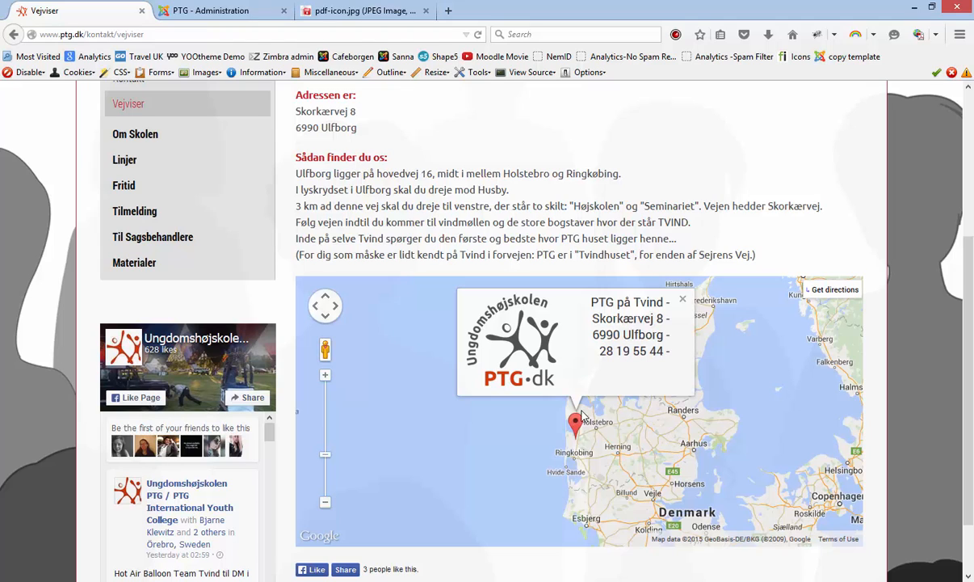
Step: Close and reopen the marker's info balloon on a wider view of Denmark, and get directions to its location
left_click(680, 298)
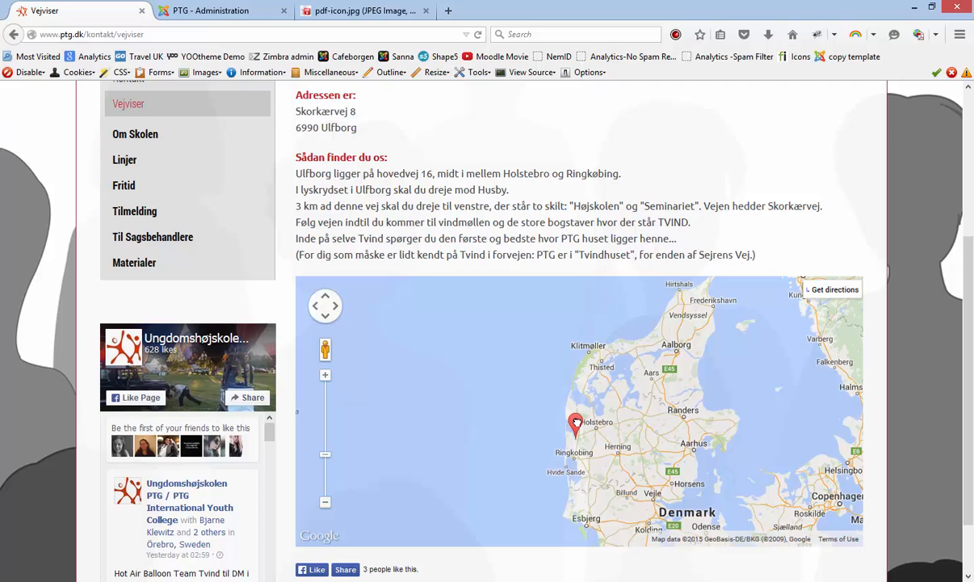
scroll(470, 497, "down", 1)
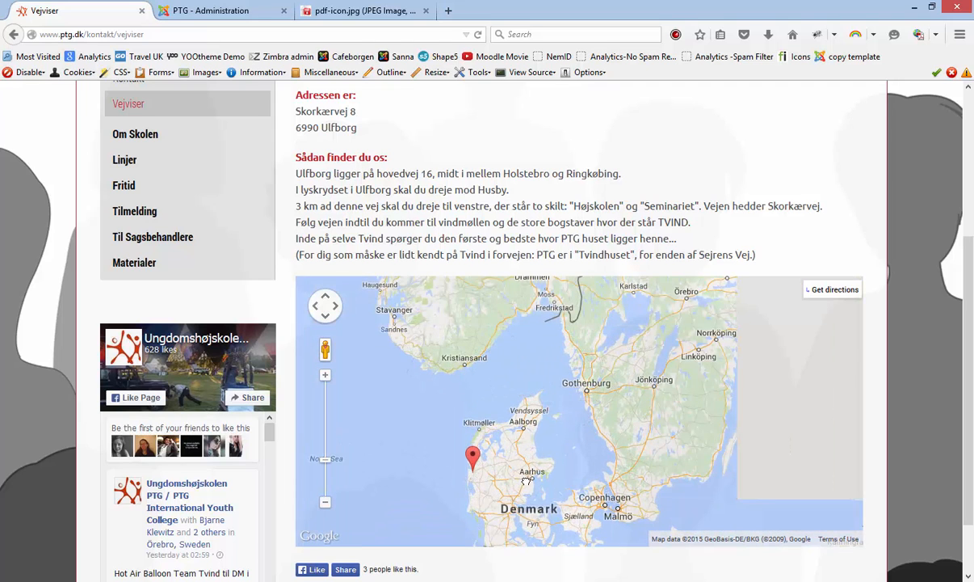
left_click_drag(520, 493, 568, 423)
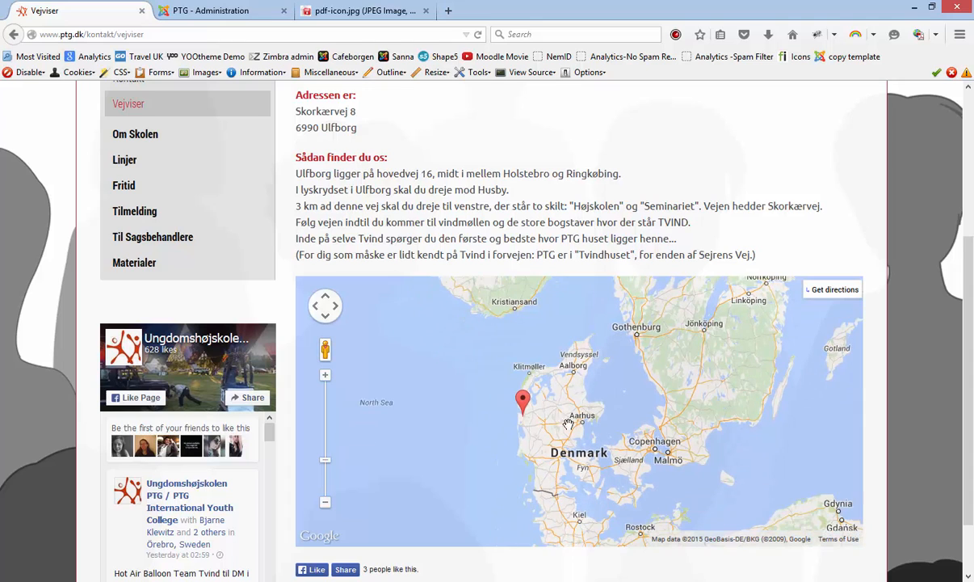
left_click(523, 399)
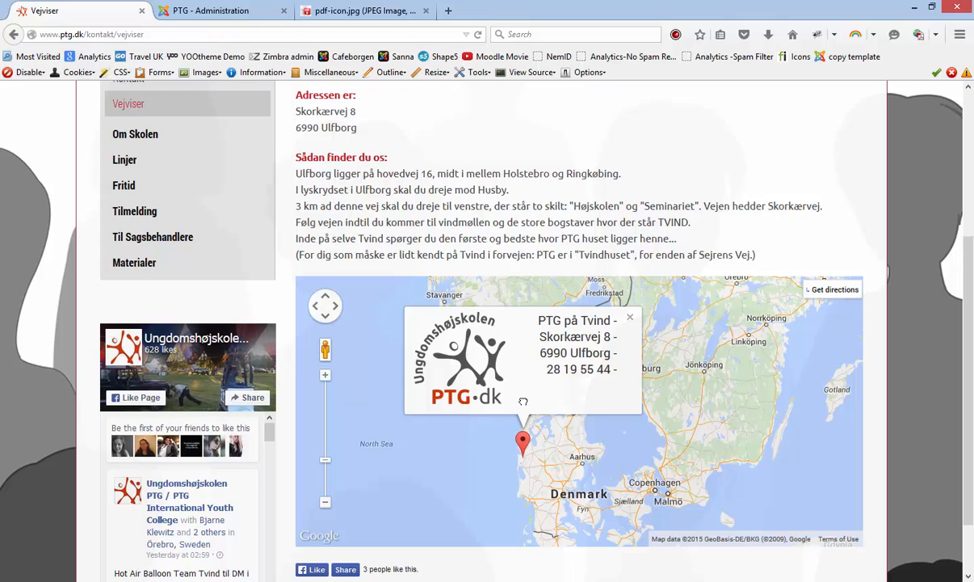
left_click(841, 295)
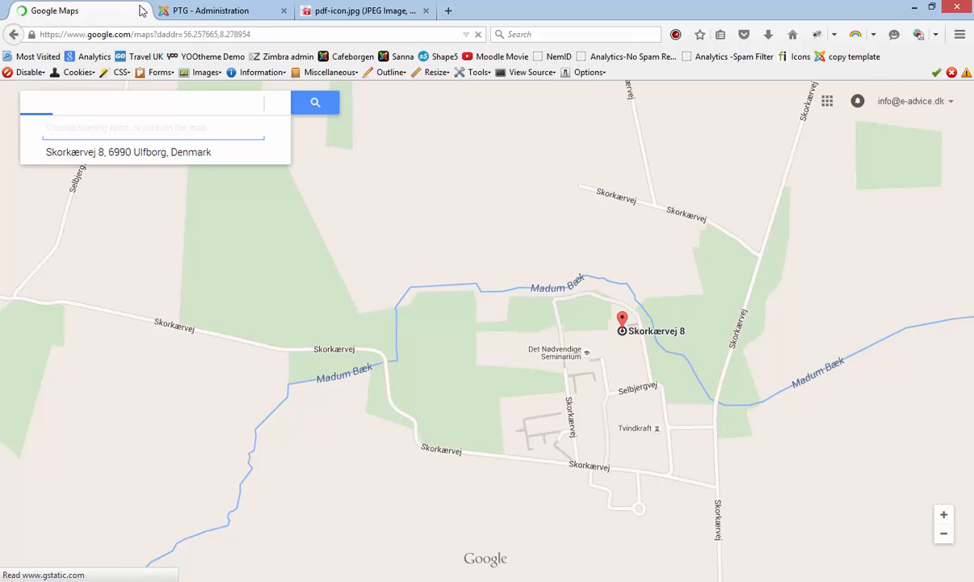
Step: Close the Tvind widget in the Joomla administration without saving, and highlight the shortcodes of the BOTTOM articles grid and the Tvind map
left_click(208, 12)
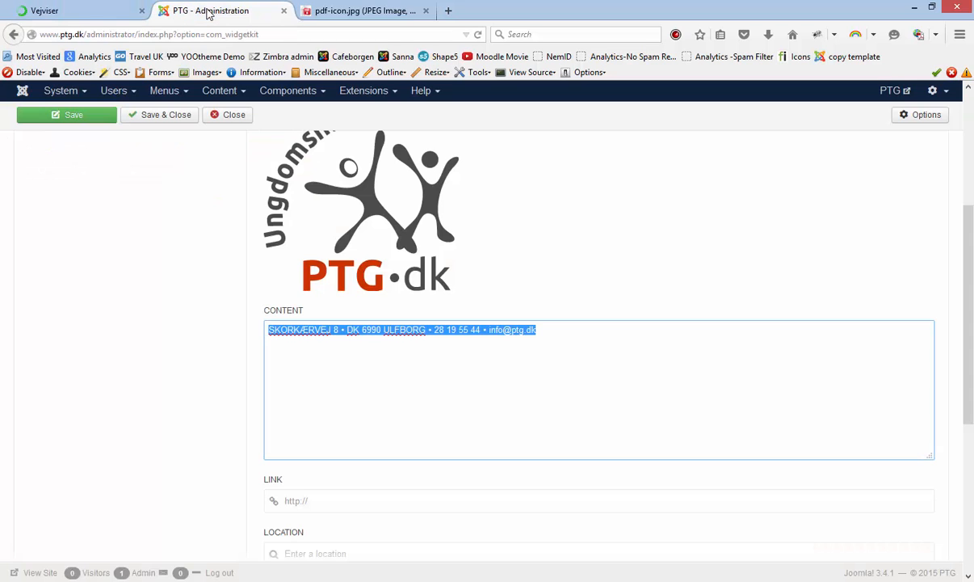
left_click(224, 116)
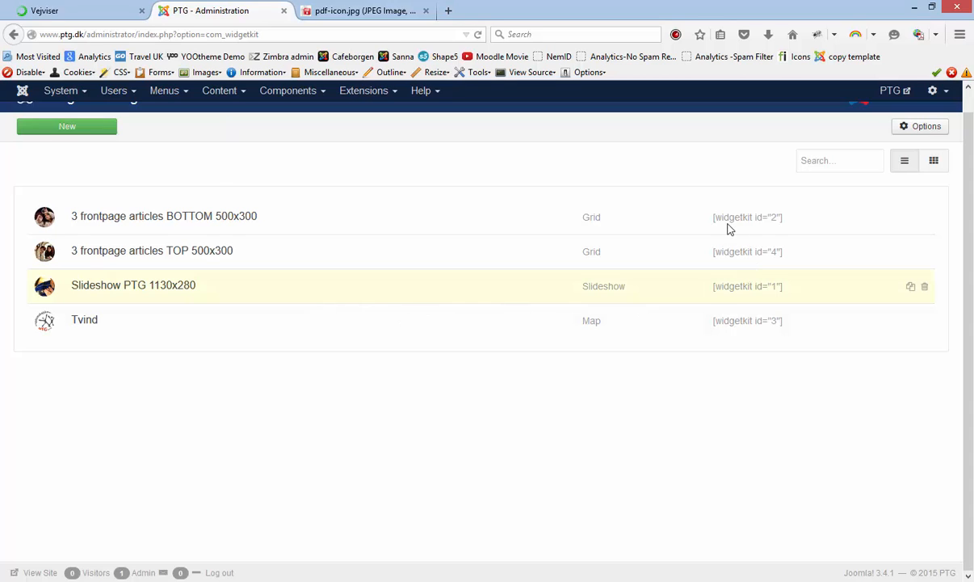
left_click_drag(710, 218, 780, 218)
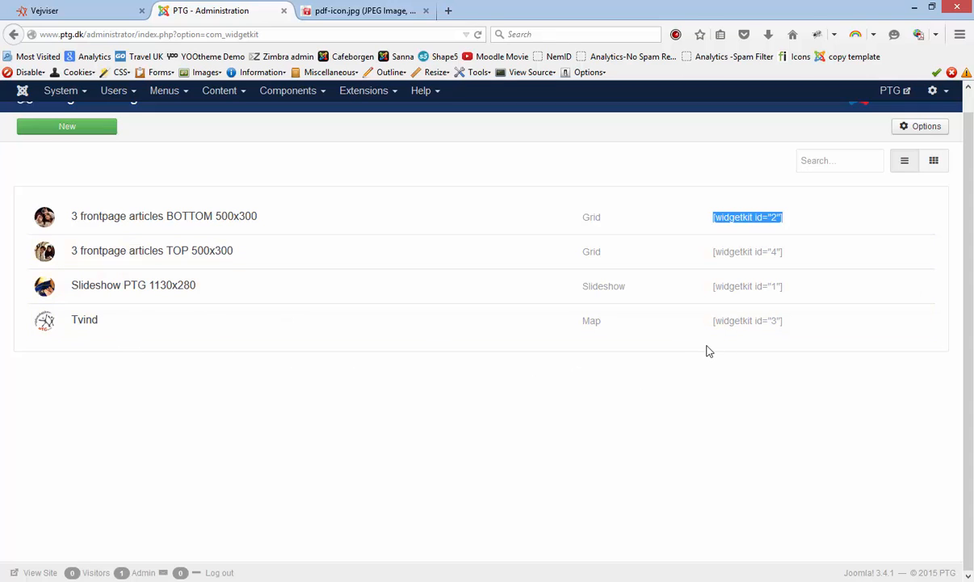
left_click_drag(712, 321, 786, 333)
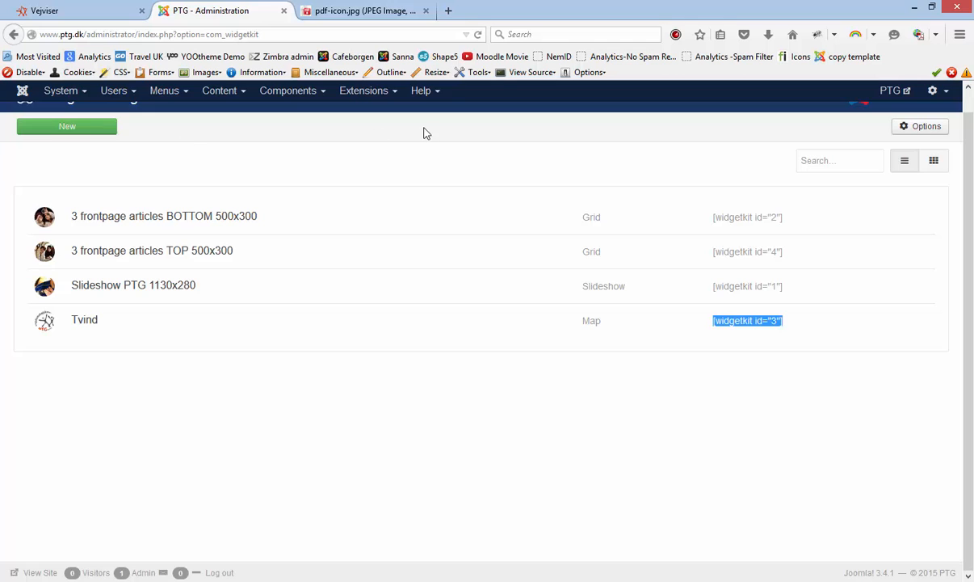
Step: Consult the topic list in Notepad and return to the Joomla administration in the browser
left_click(291, 95)
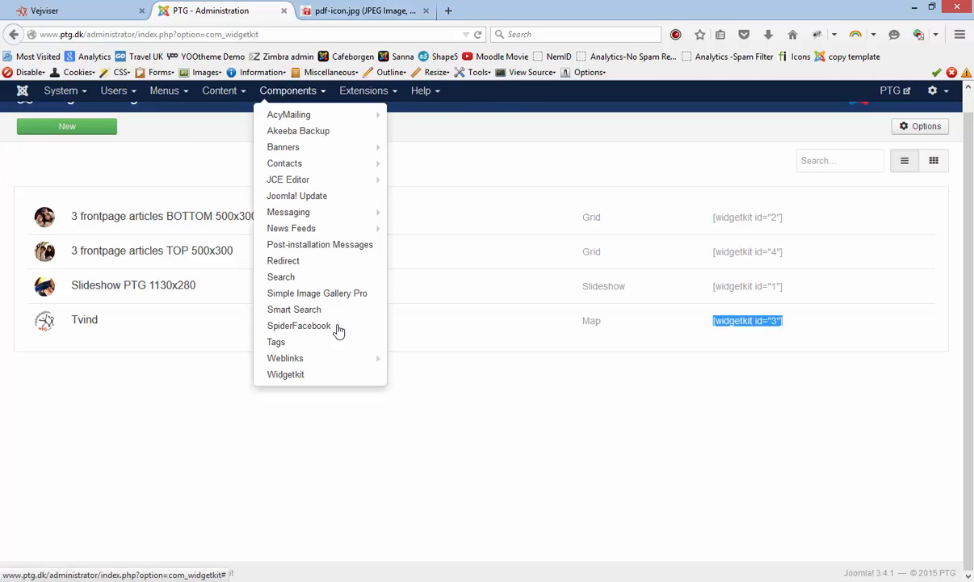
key("alt+Tab")
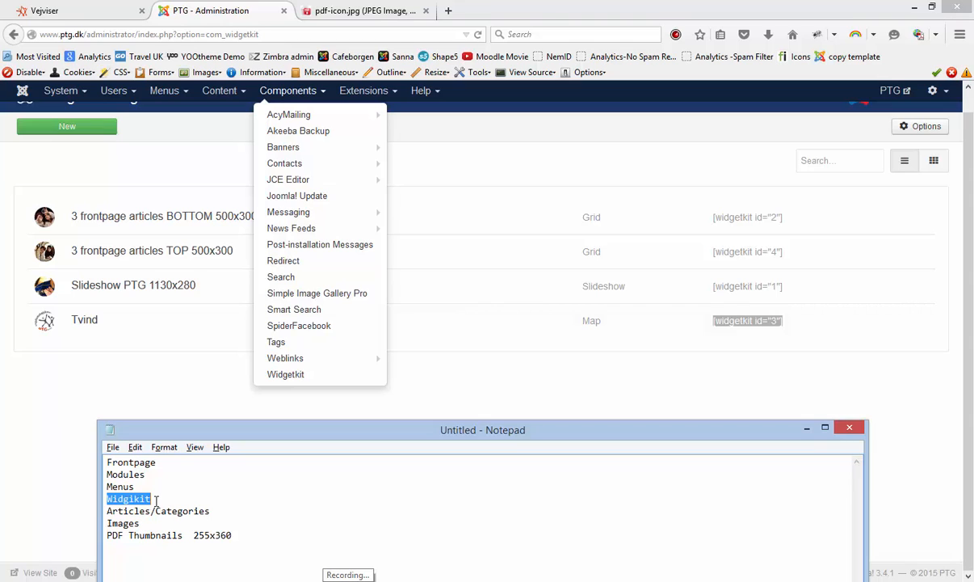
left_click(51, 509)
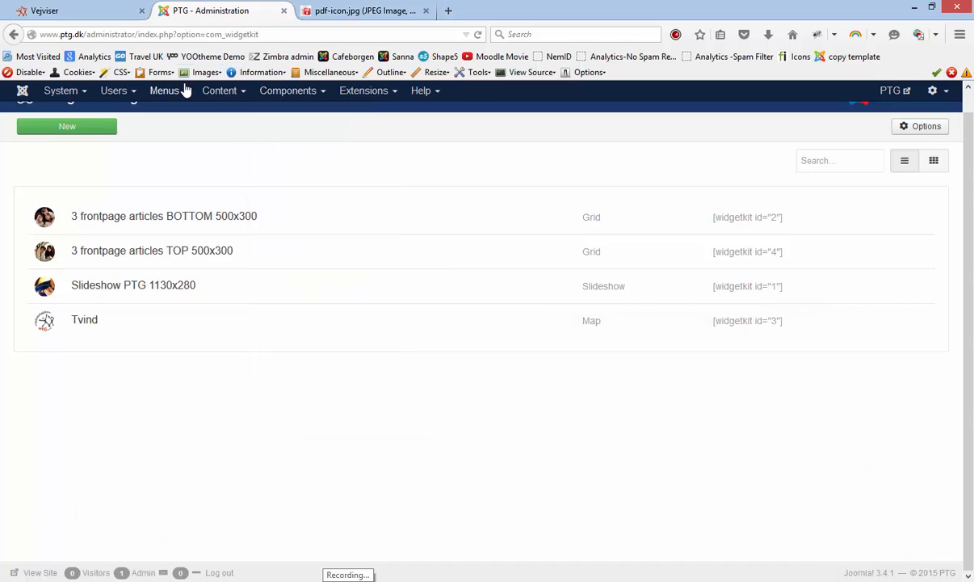
Step: Open the Category Manager and review the site's article categories
left_click(210, 94)
mouse_move(219, 130)
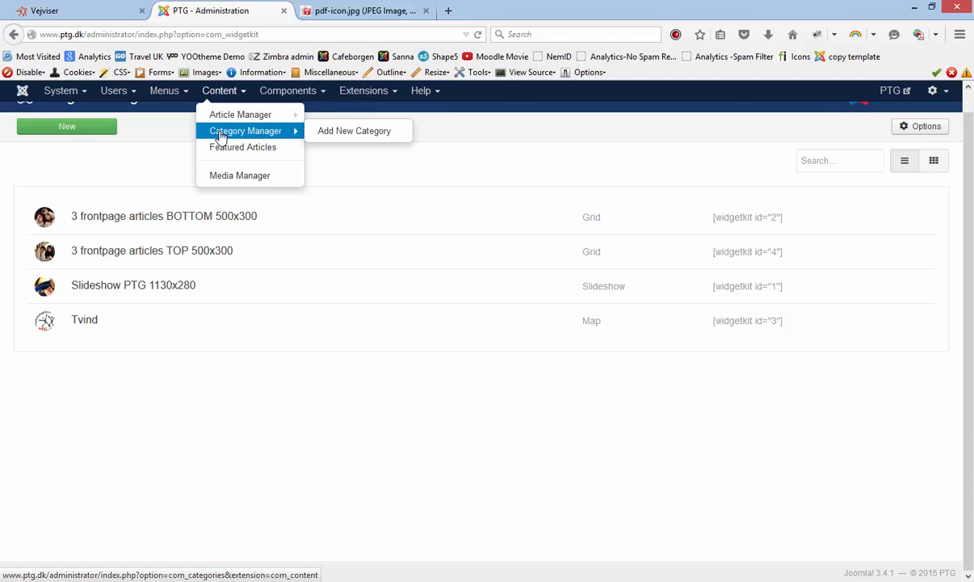
left_click(220, 133)
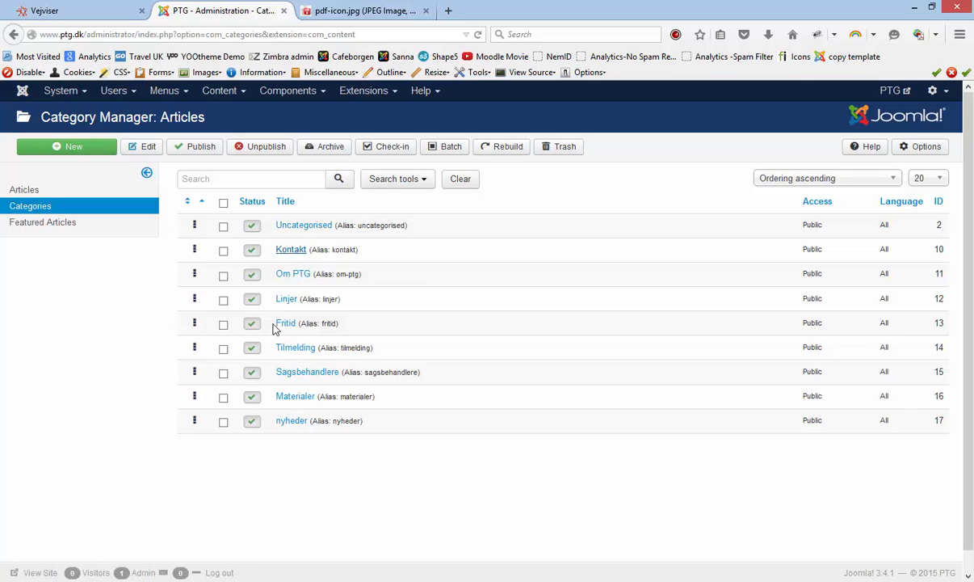
Step: Open the Samarbjedspartnere article from the article list for editing and place the cursor in its first line
left_click(24, 192)
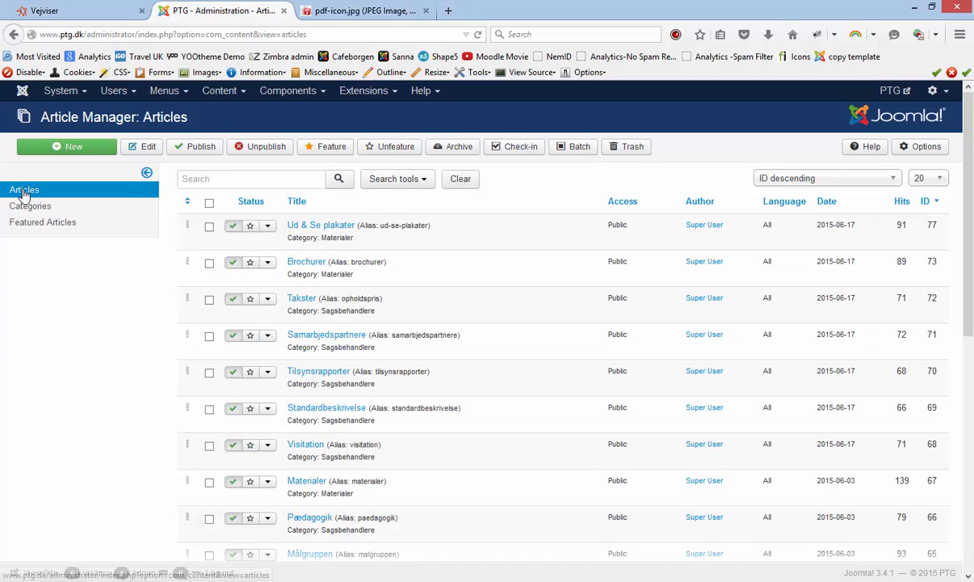
scroll(484, 339, "down", 2)
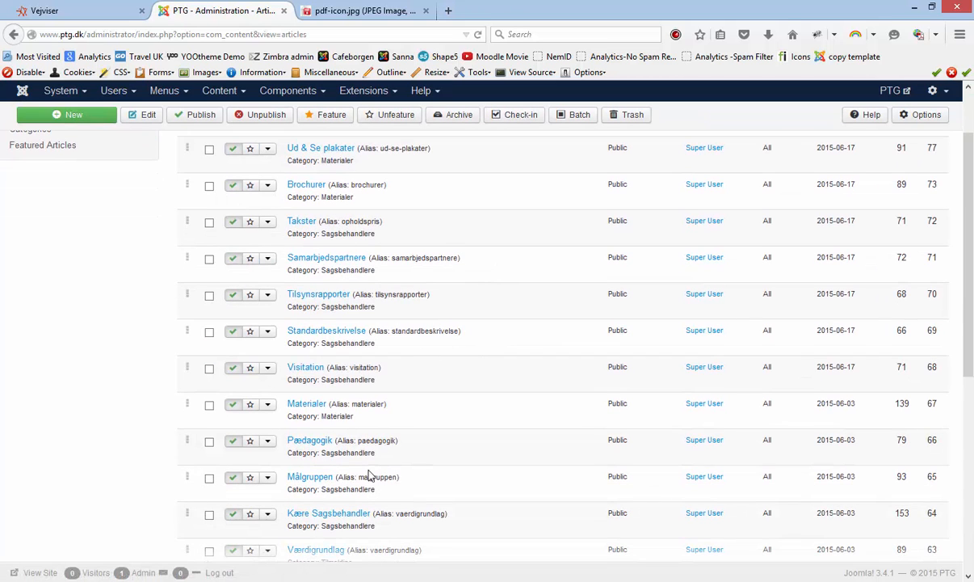
left_click(322, 260)
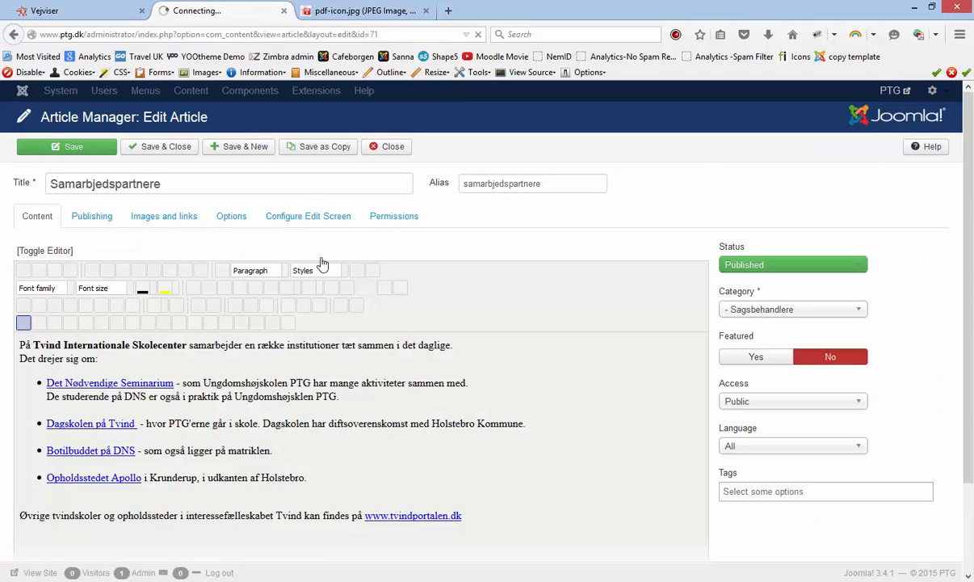
left_click(47, 347)
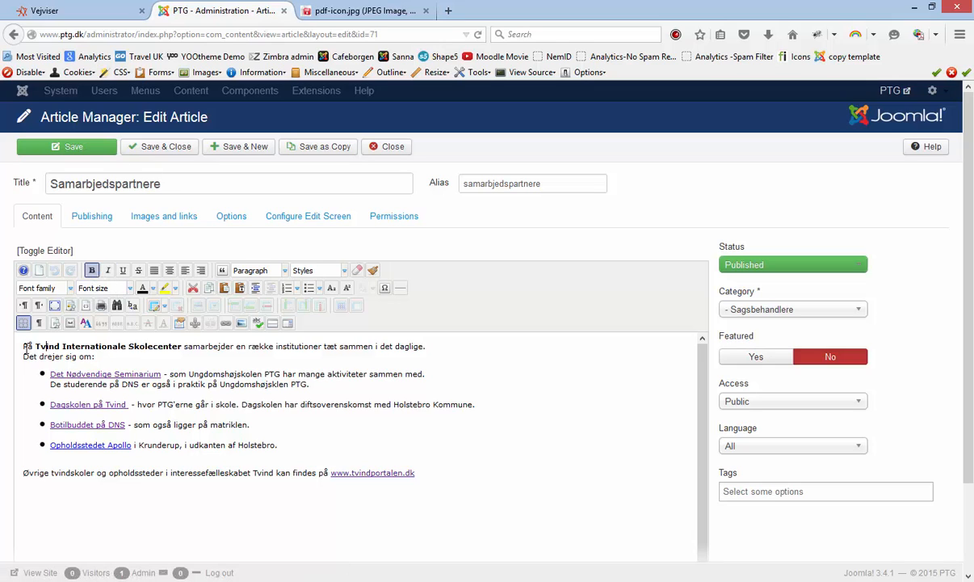
Step: View the published Samarbjedspartnere page under Til Sagsbehandlere, highlight "Tvind Internationale Skolecenter" there, and return to the article editor
left_click(101, 23)
scroll(292, 252, "up", 3)
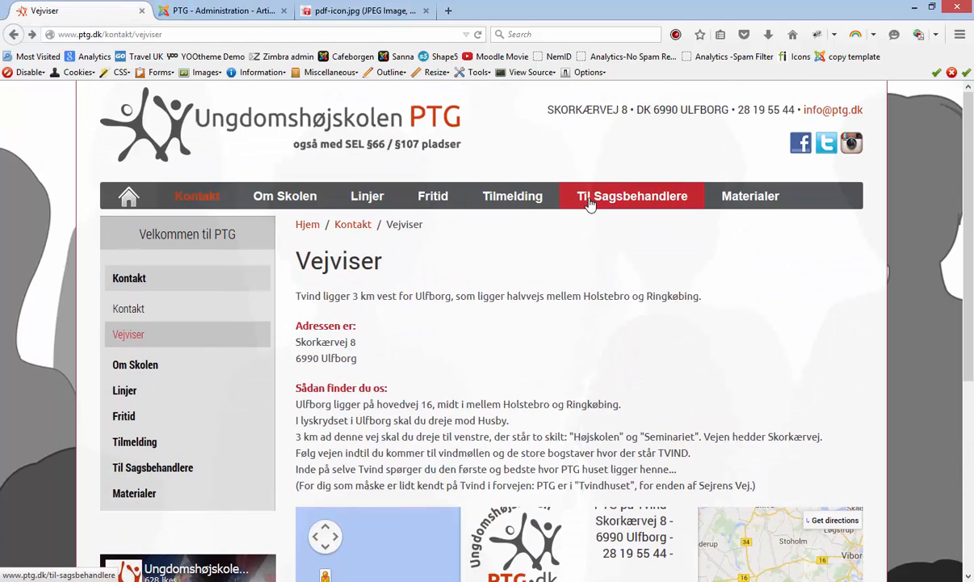
left_click(159, 473)
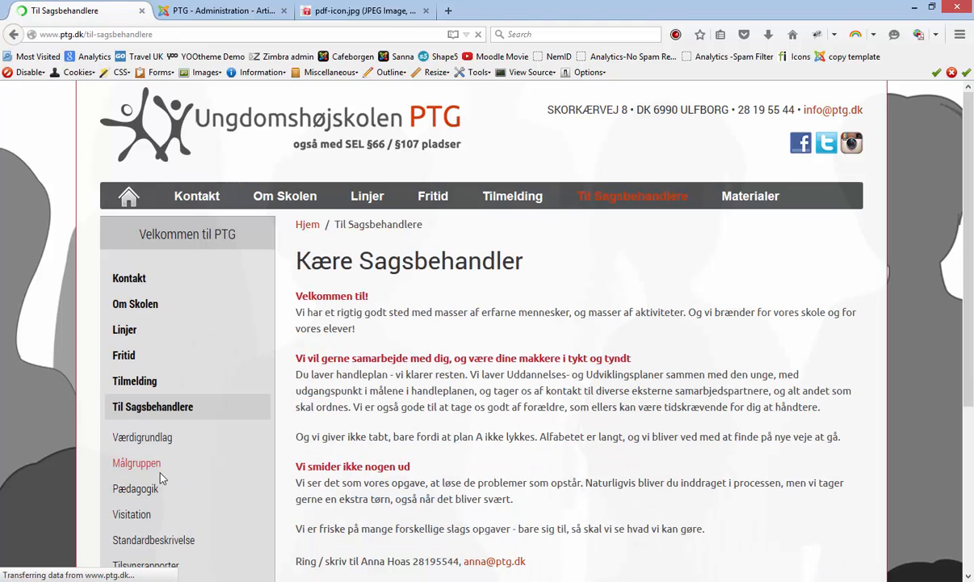
scroll(160, 478, "down", 2)
scroll(160, 477, "down", 2)
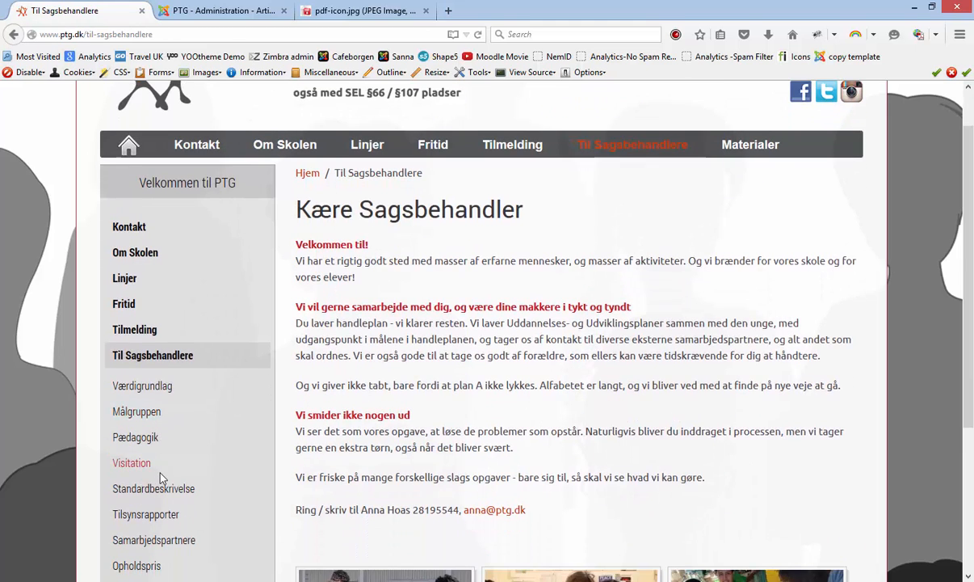
left_click(158, 515)
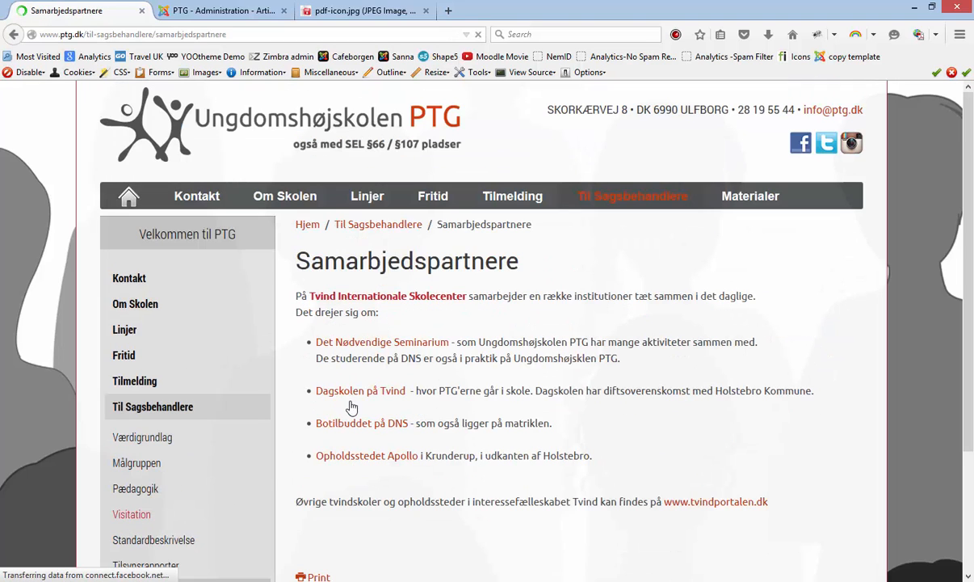
left_click_drag(309, 295, 467, 299)
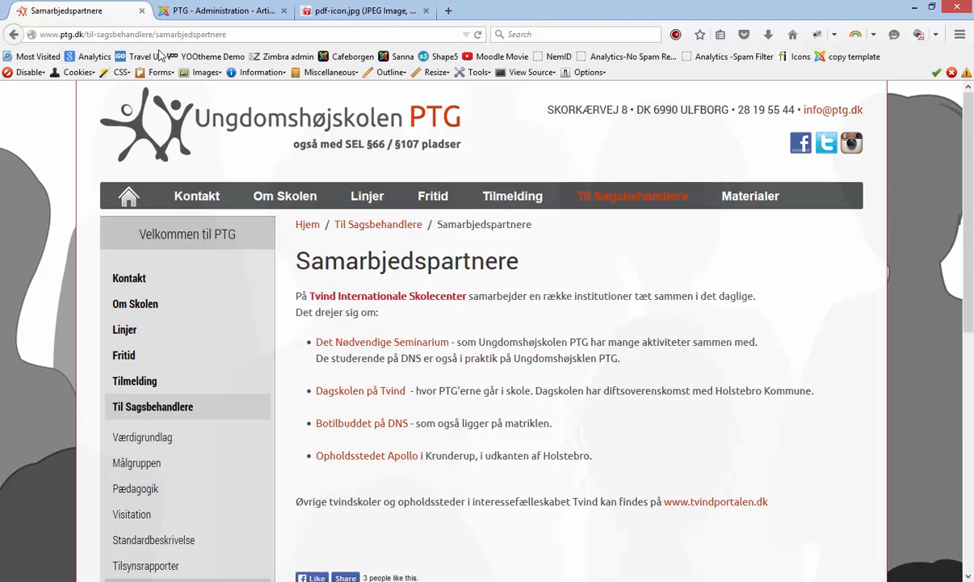
left_click(218, 10)
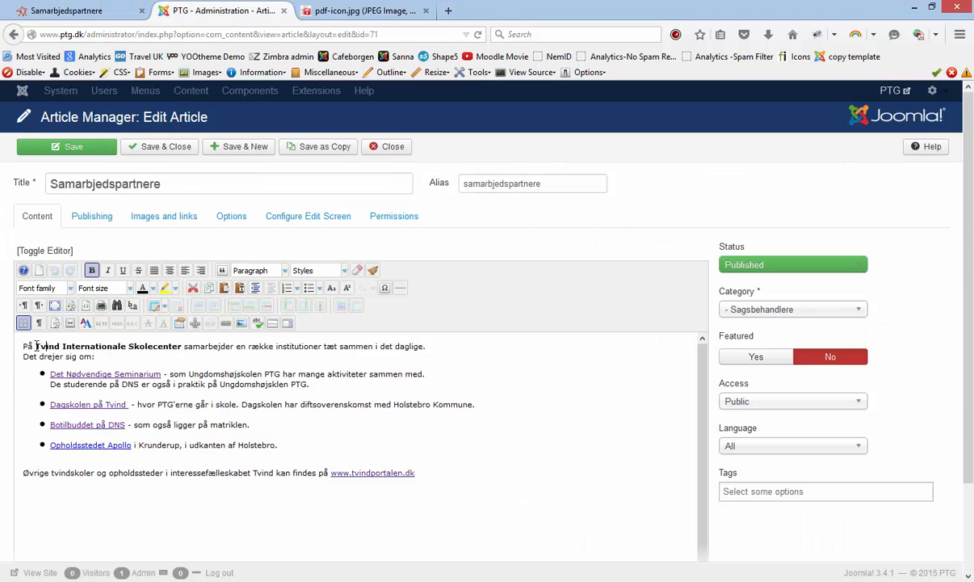
Step: Compare the bold "Tvind Internationale Skolecenter" text in the article editor with its styling on the published Samarbjedspartnere page
left_click_drag(36, 346, 181, 347)
left_click(179, 347)
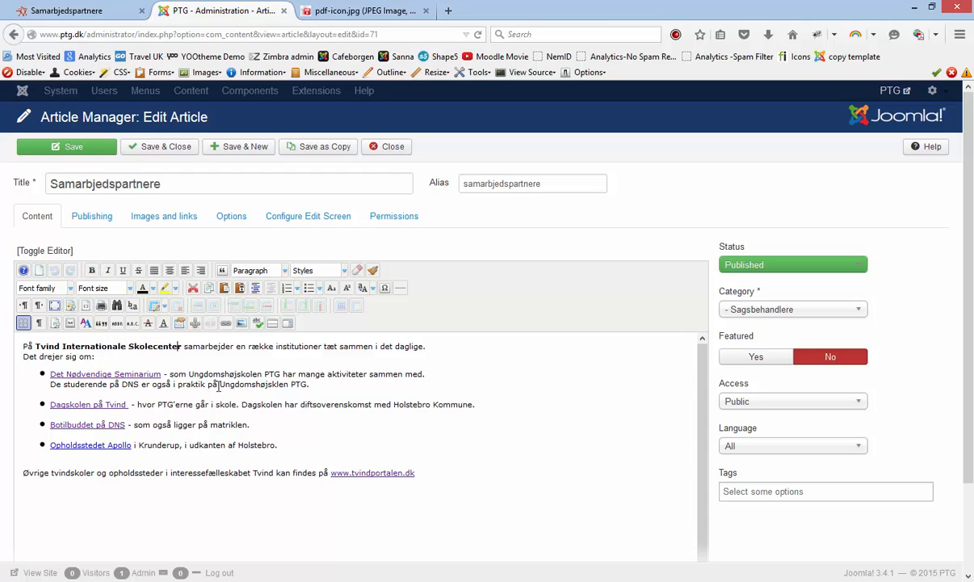
left_click(77, 11)
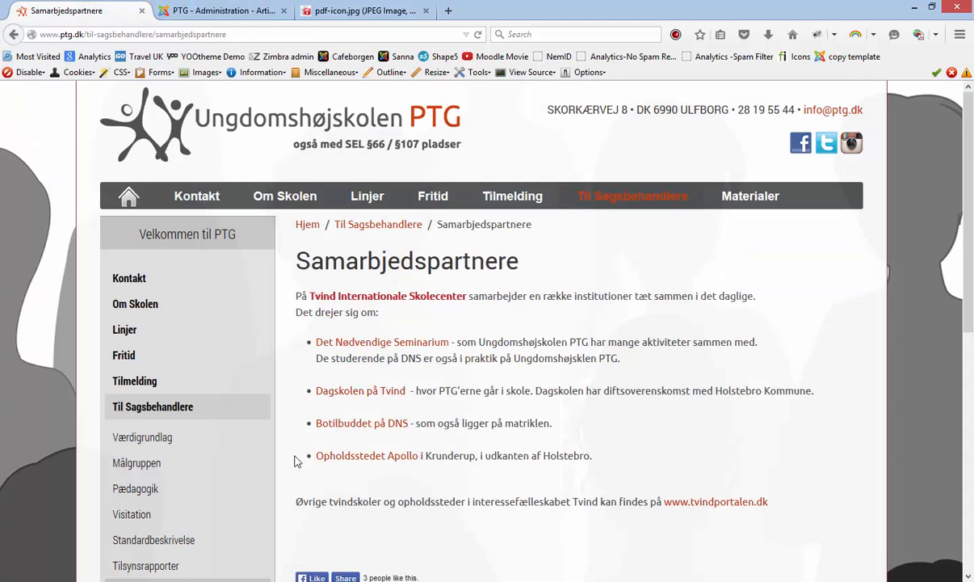
left_click(195, 11)
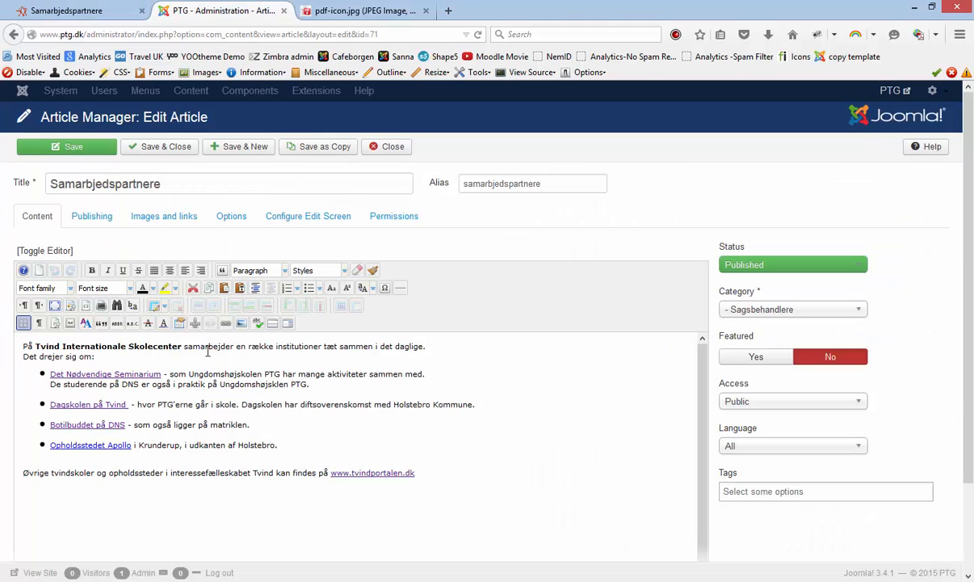
Step: Review the heading formats available for paragraph text in the article editor, leaving the paragraph format as it is
left_click(271, 270)
scroll(336, 320, "down", 3)
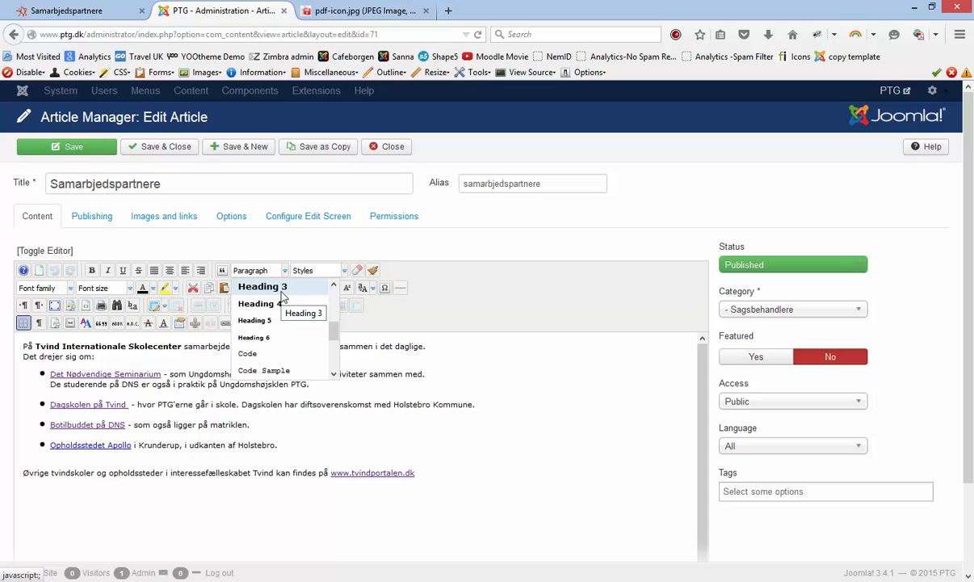
left_click(543, 384)
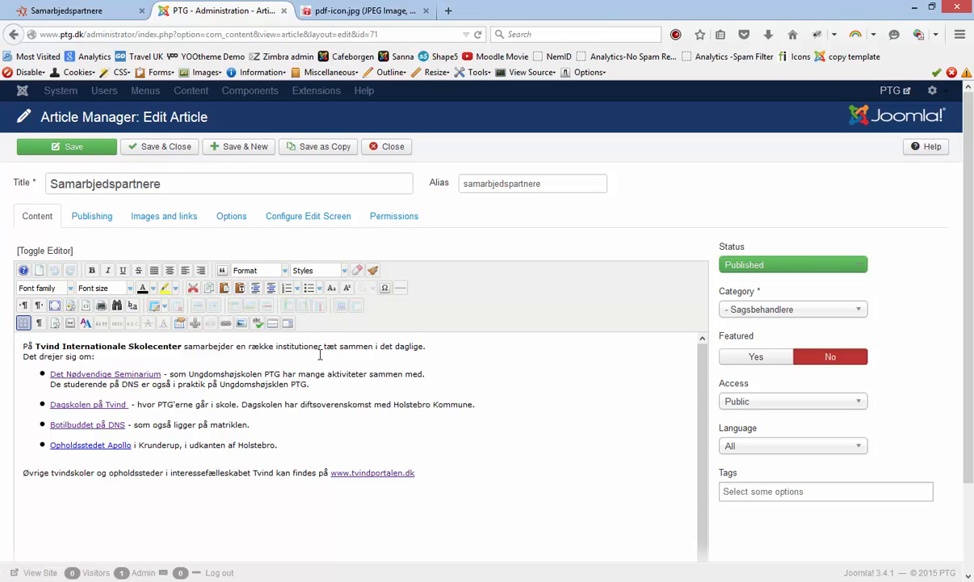
Step: Highlight "Tvind Internationale Skolecenter" in the first line once more, deselect it, and close the Samarbjedspartnere article without saving
left_click_drag(35, 346, 181, 347)
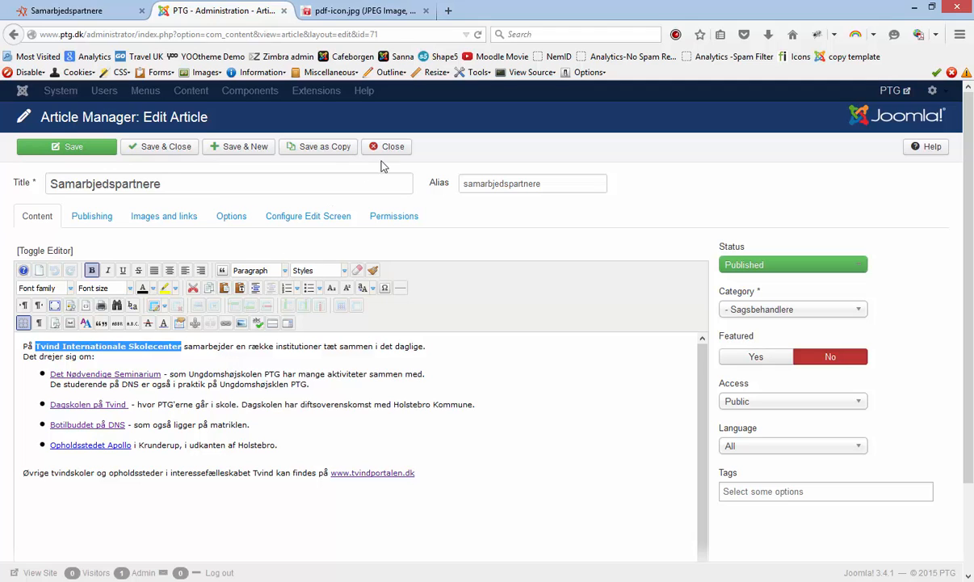
left_click(225, 522)
scroll(225, 521, "down", 2)
scroll(225, 520, "up", 2)
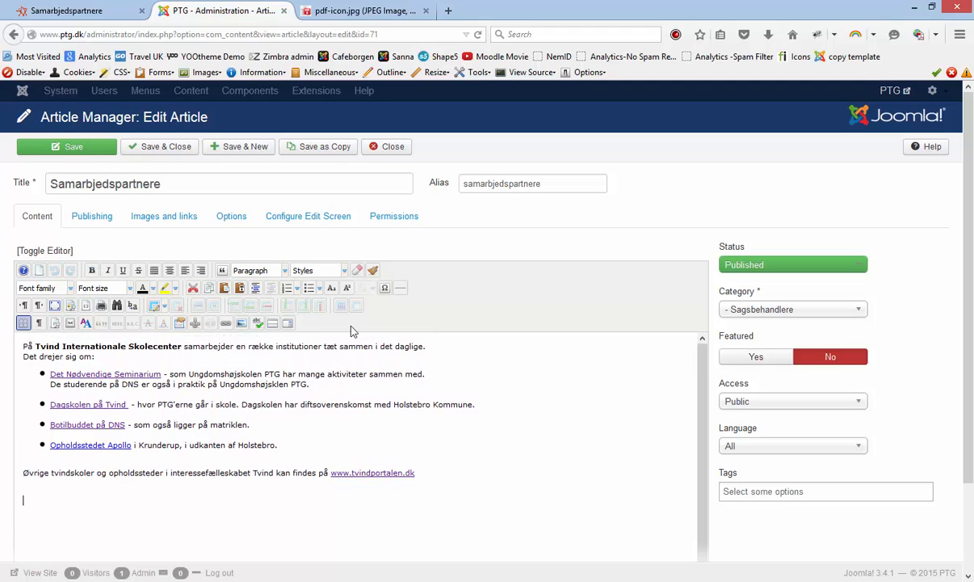
left_click(391, 149)
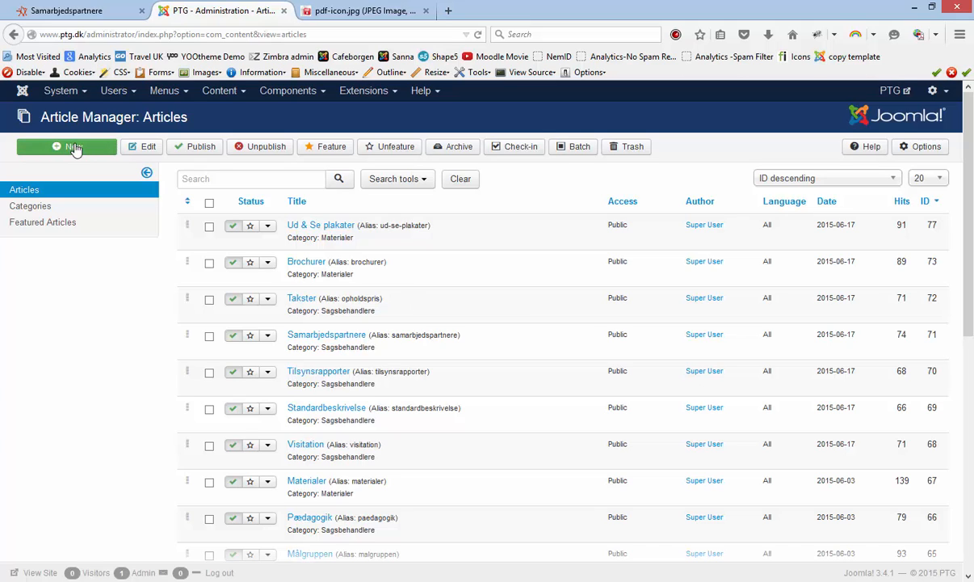
Step: Look at the Menu Manager and Main Menu options, and return to viewing the article list
left_click(164, 91)
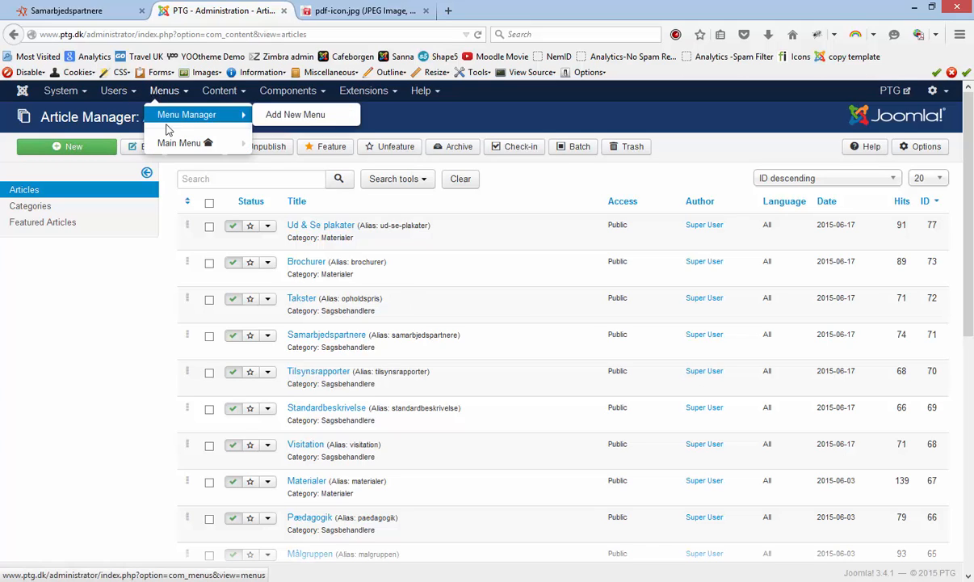
mouse_move(170, 146)
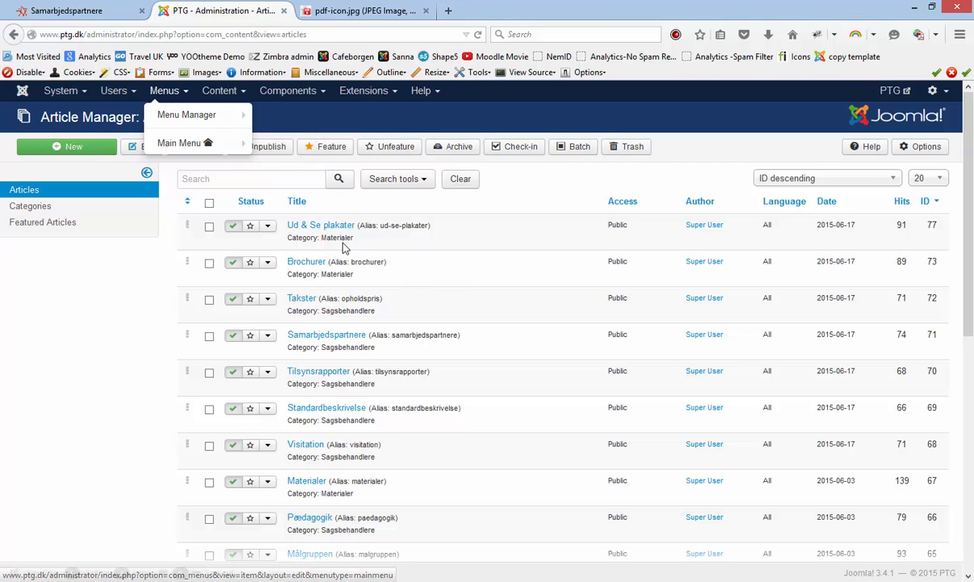
left_click(73, 301)
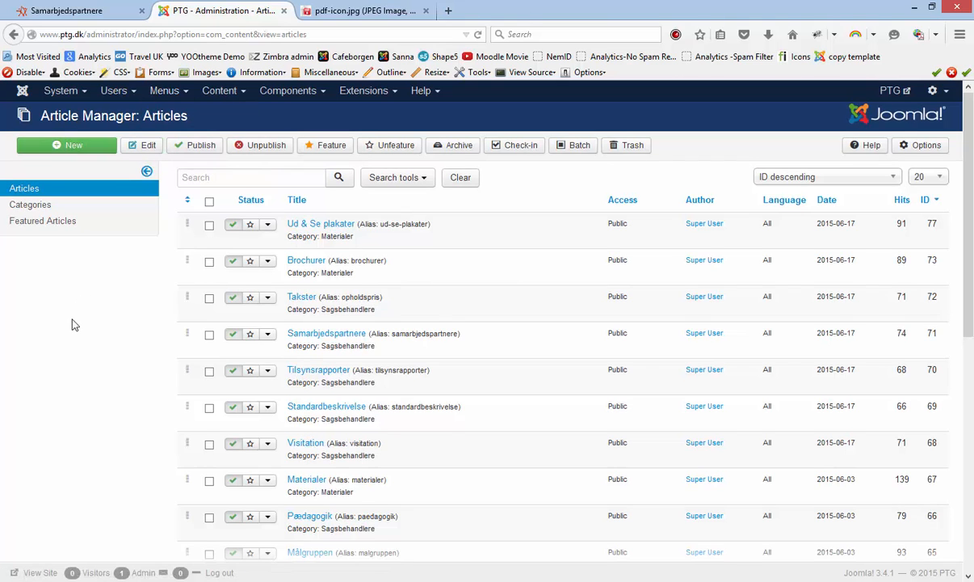
scroll(71, 324, "down", 1)
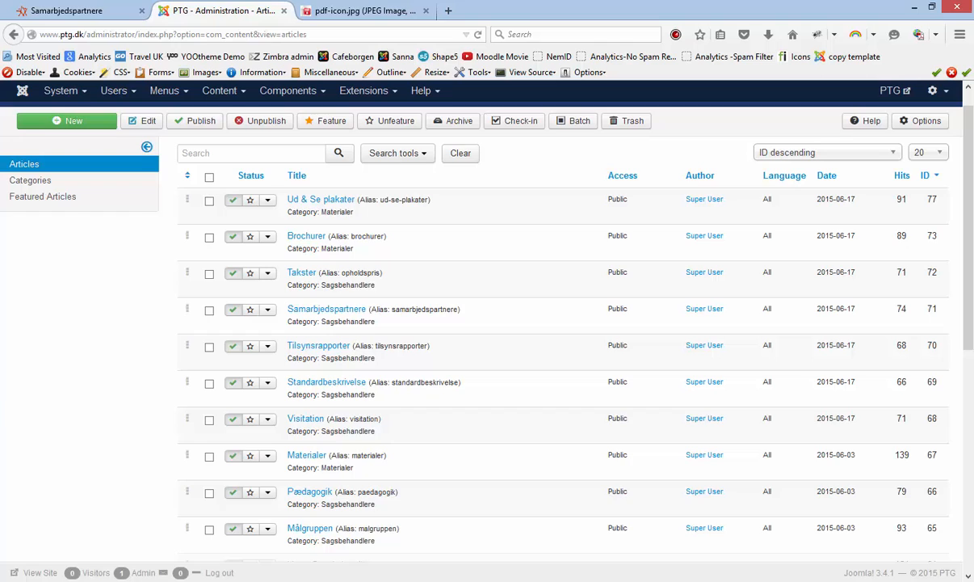
Step: Switch to Notepad, check off the Articles/Categories topic by highlighting it, move to the Images line, and return to the Joomla article list
key("alt+Tab")
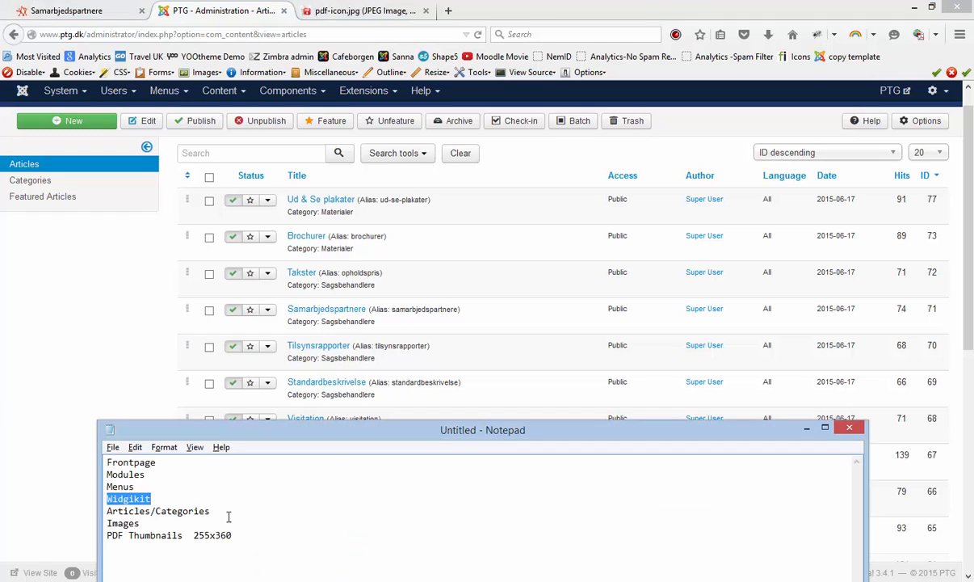
left_click_drag(229, 512, 101, 511)
left_click(256, 519)
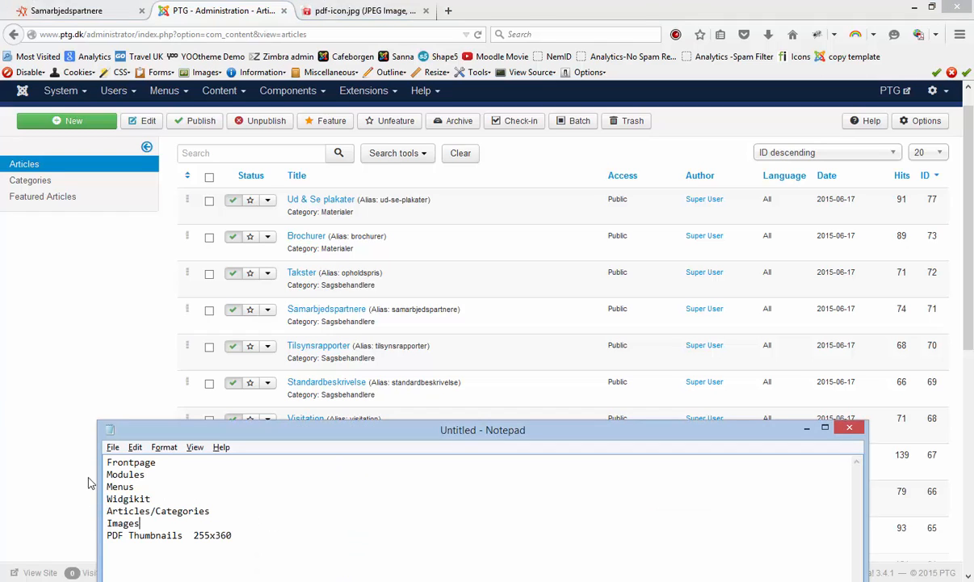
left_click(27, 440)
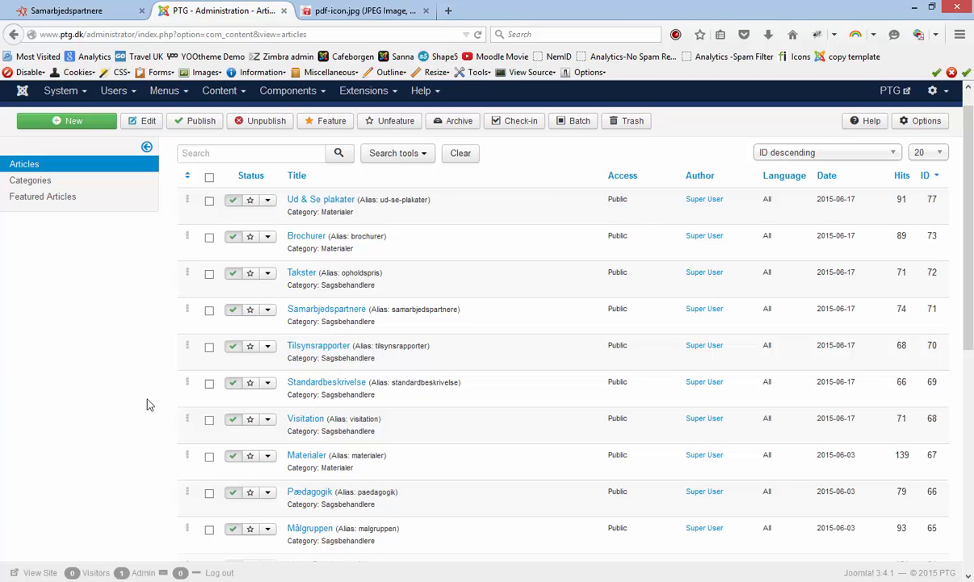
Step: Open the Målgruppen article for editing and highlight its gallery tag with the folder path sagsbehandlere/malgruppen
scroll(159, 461, "down", 2)
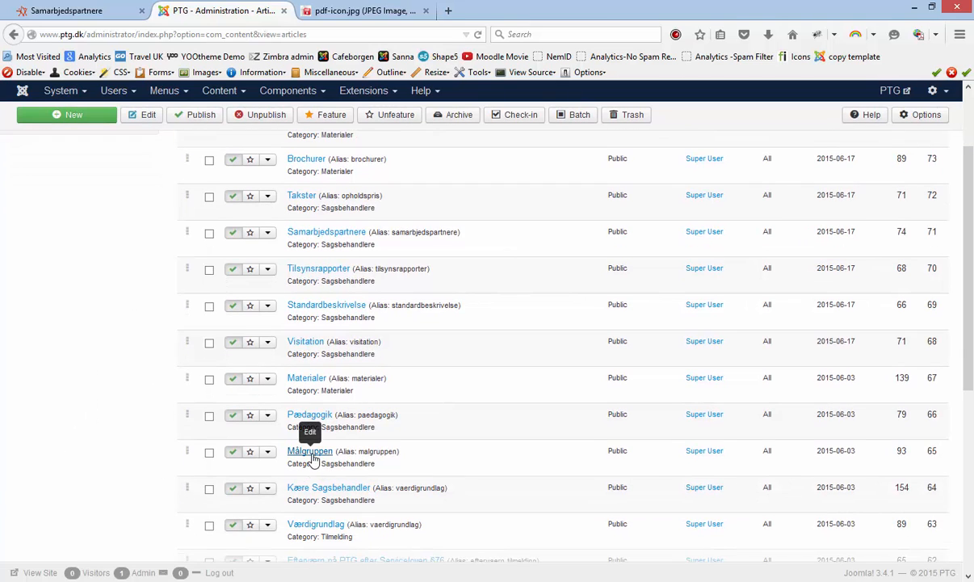
left_click(312, 455)
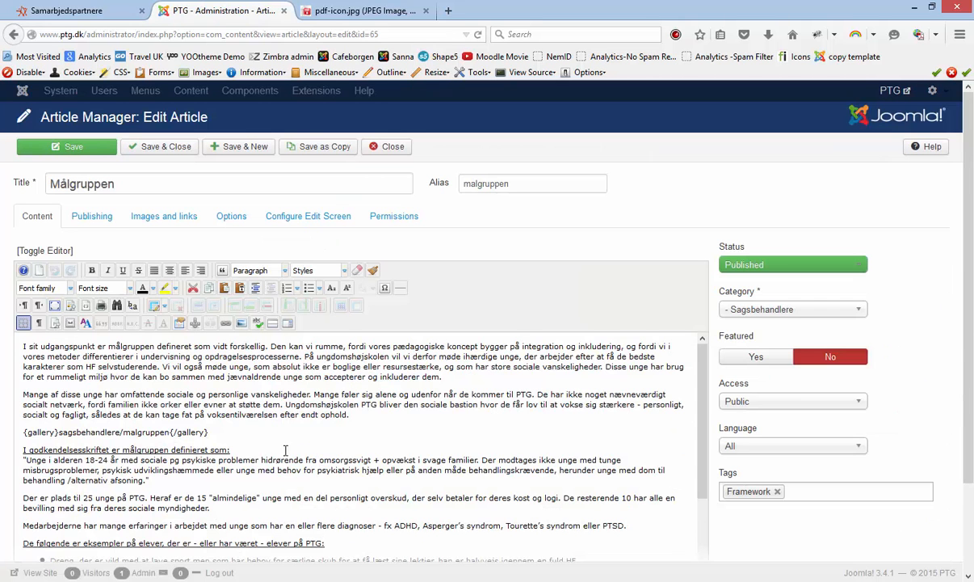
left_click_drag(210, 432, 22, 432)
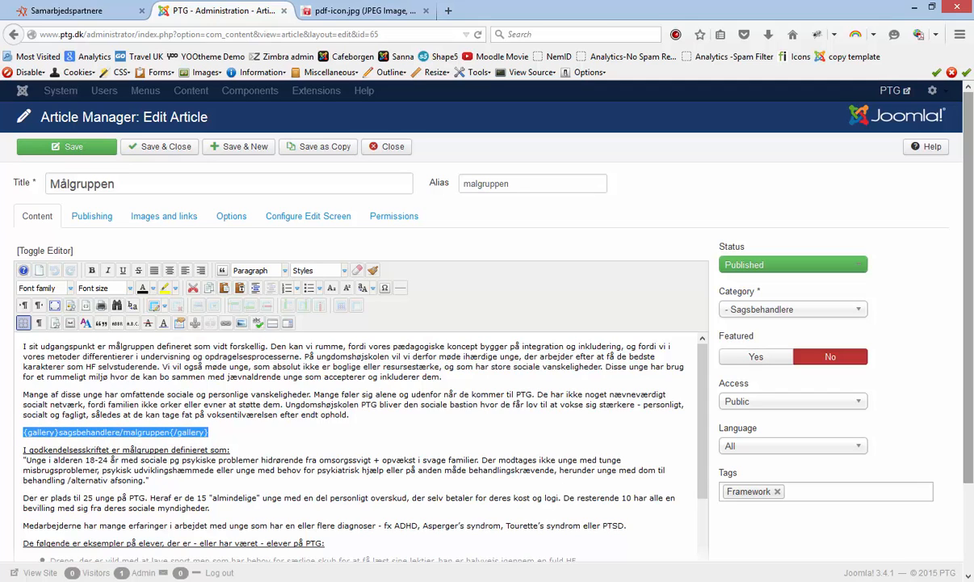
scroll(105, 444, "down", 1)
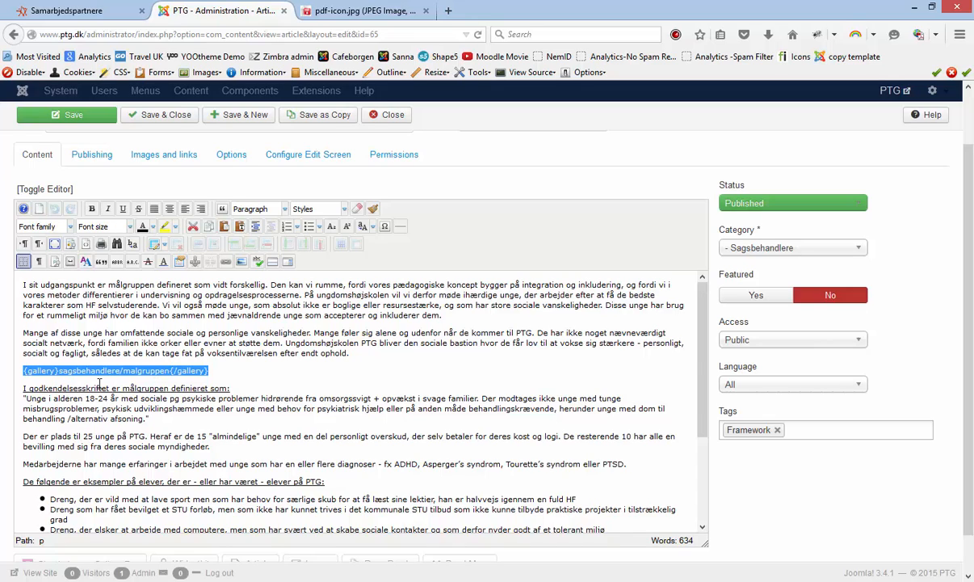
left_click(59, 371)
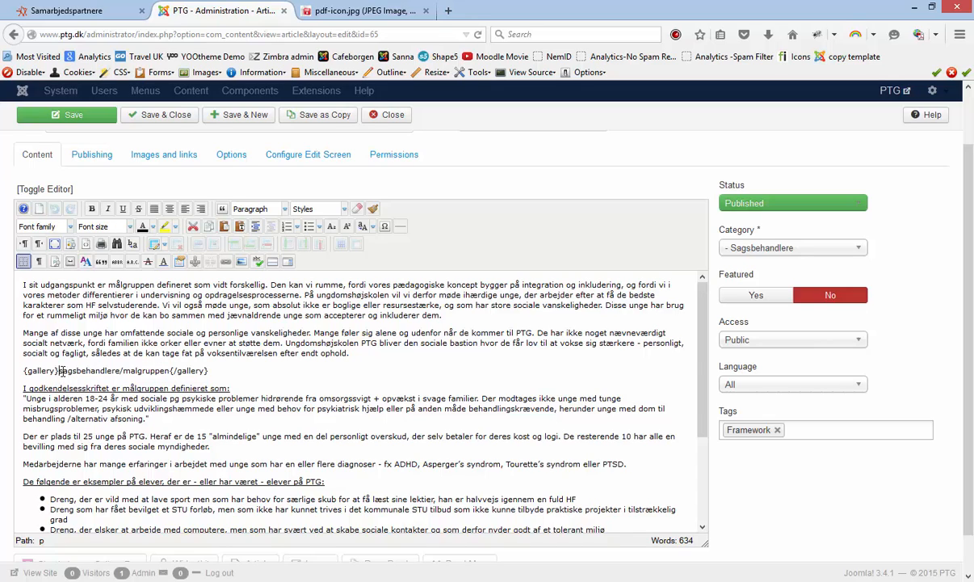
left_click_drag(60, 370, 167, 370)
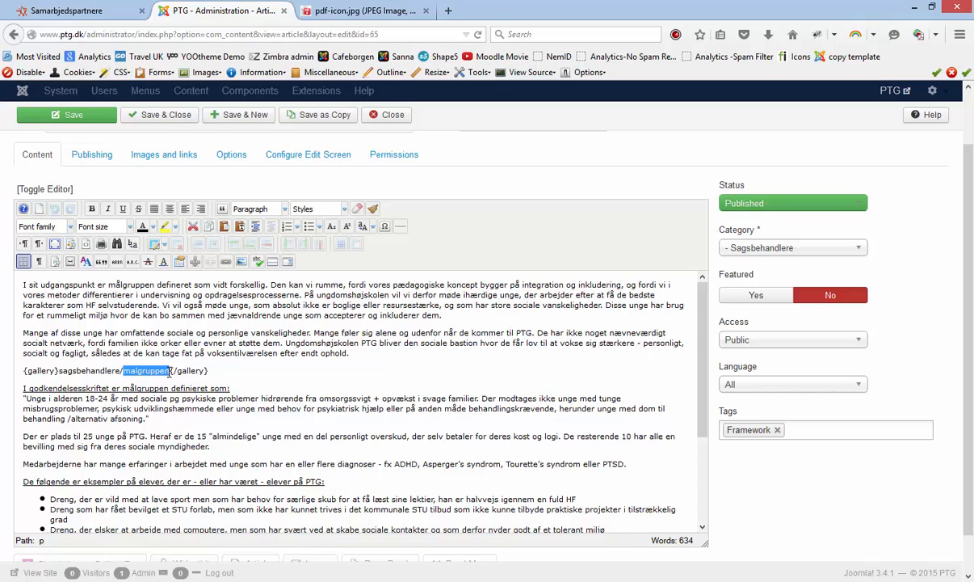
left_click(361, 391)
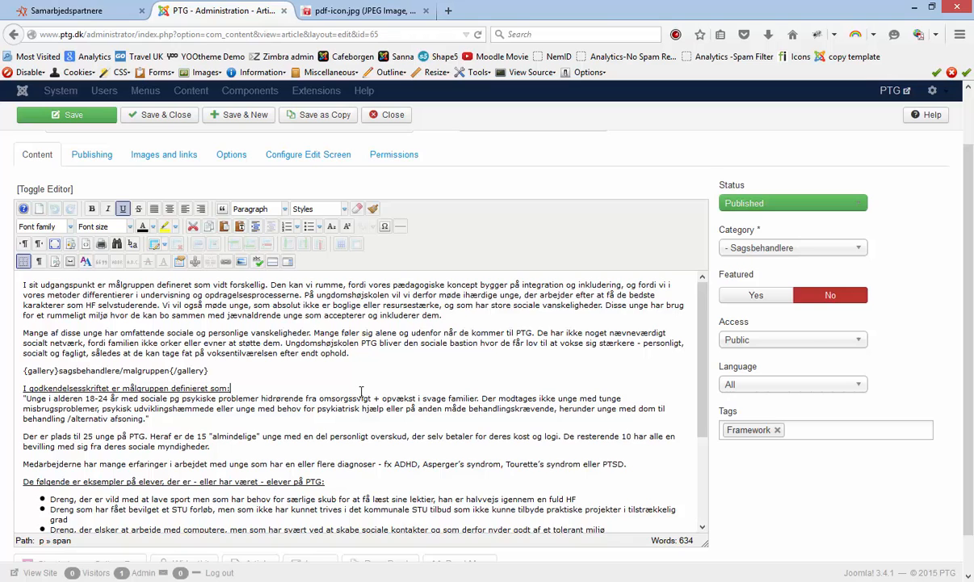
Step: Look through the rest of the Målgruppen article text, down to the list of student examples and back
scroll(362, 391, "down", 1)
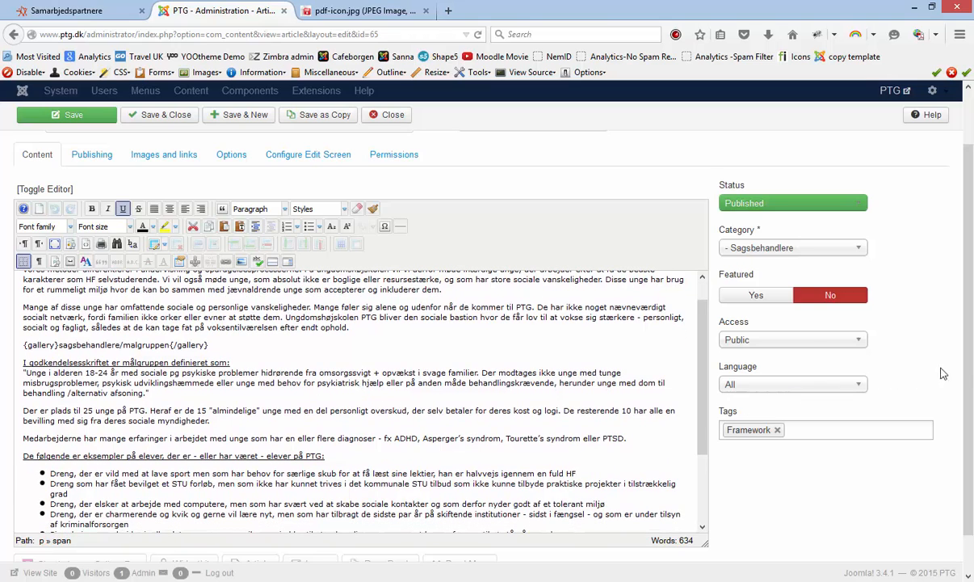
scroll(972, 398, "down", 1)
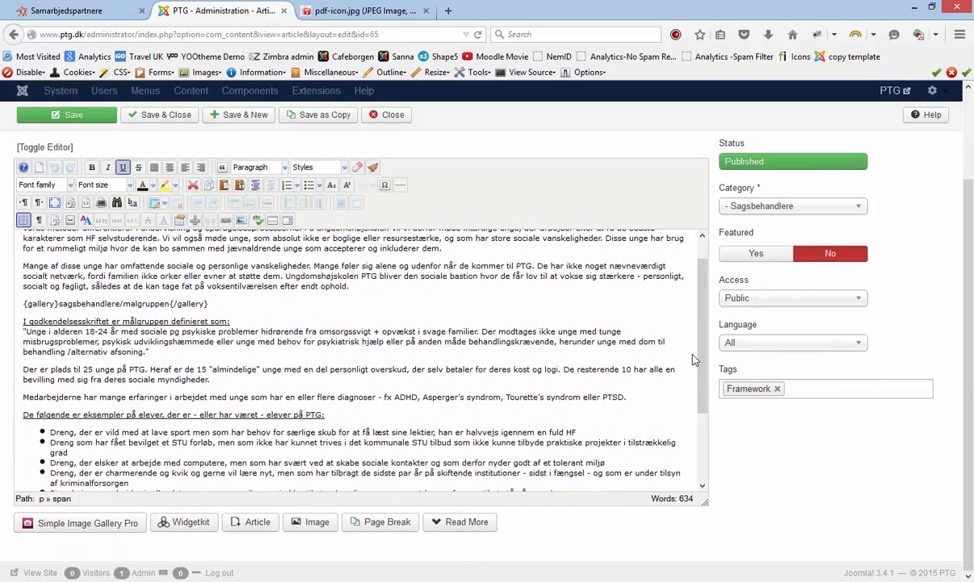
left_click_drag(704, 373, 706, 457)
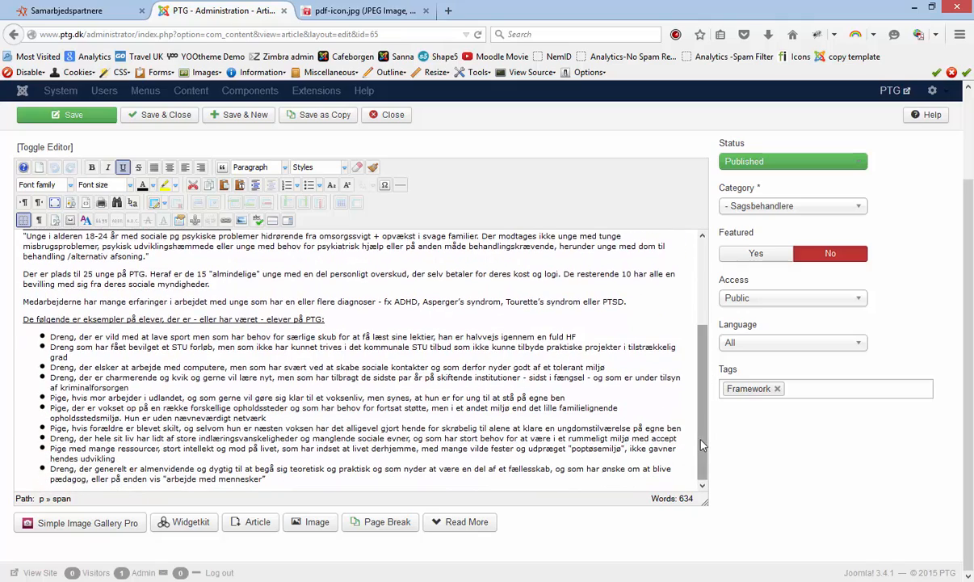
scroll(705, 440, "up", 2)
left_click_drag(713, 420, 722, 396)
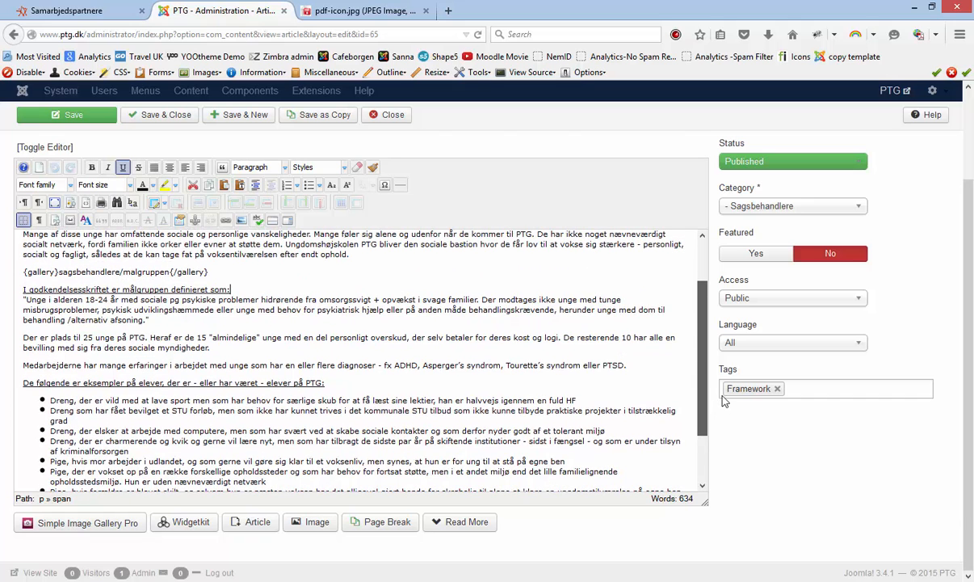
left_click_drag(722, 396, 719, 315)
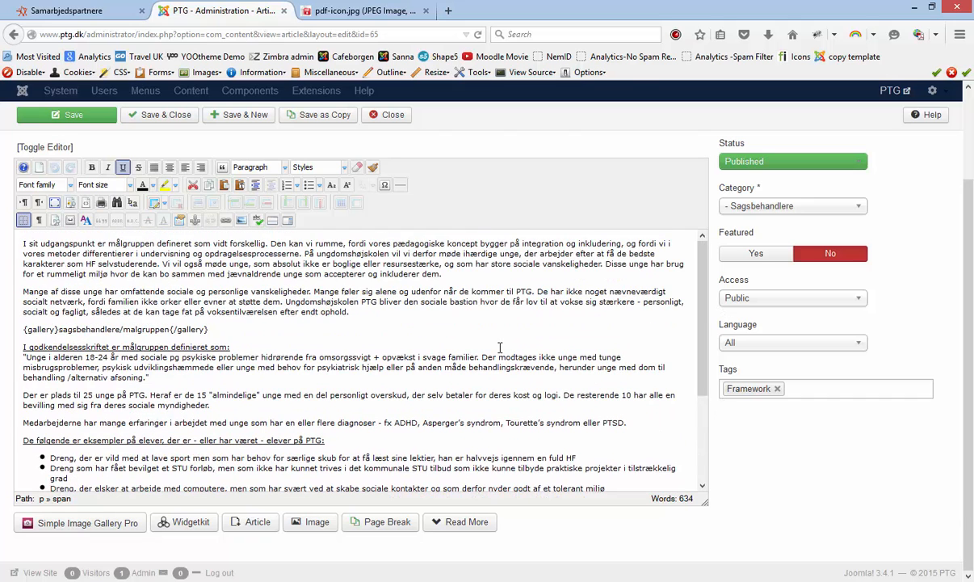
scroll(500, 349, "up", 2)
Step: View the Målgruppen page on the public site, enlarge the guitar player photo, close it and read to the page's end
left_click(89, 11)
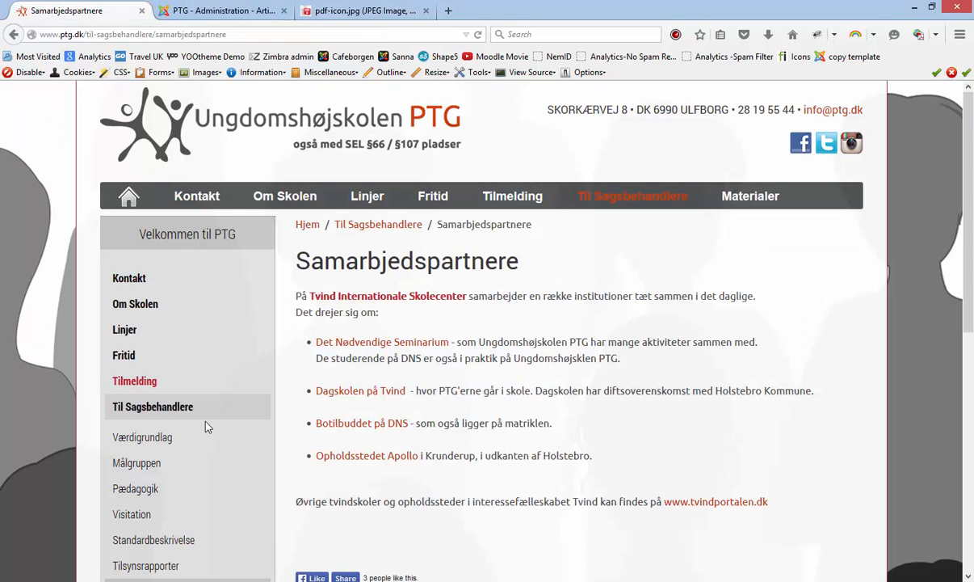
left_click(142, 463)
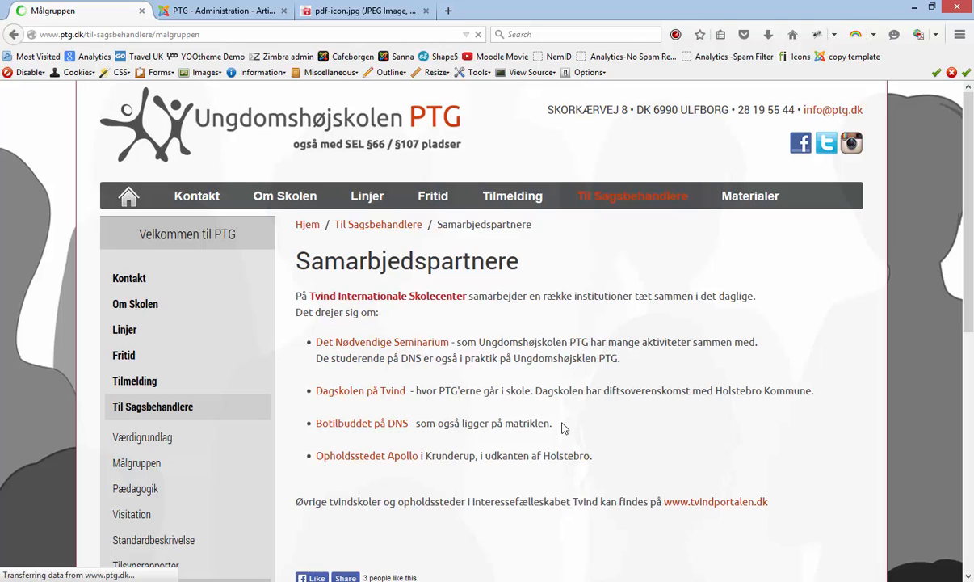
scroll(546, 437, "down", 2)
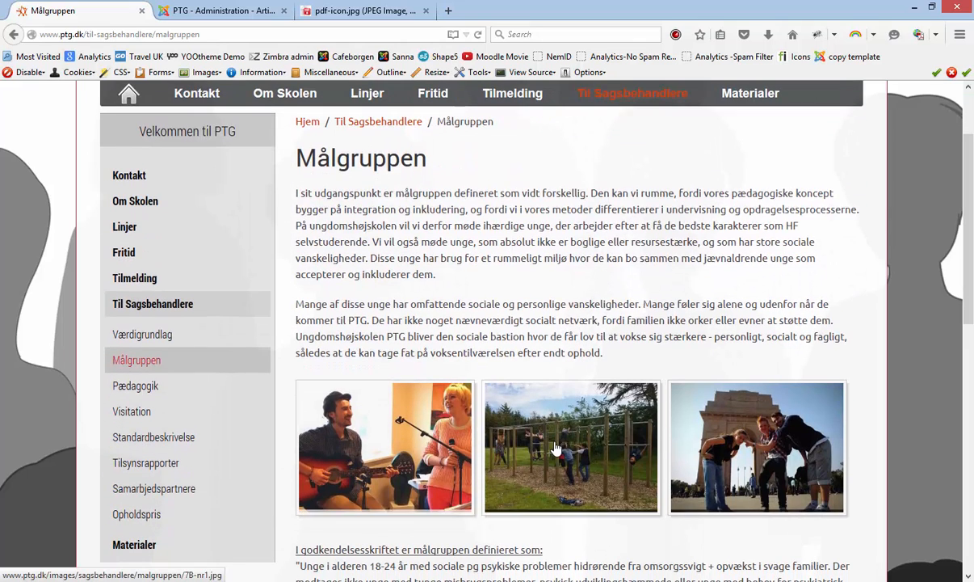
left_click(408, 458)
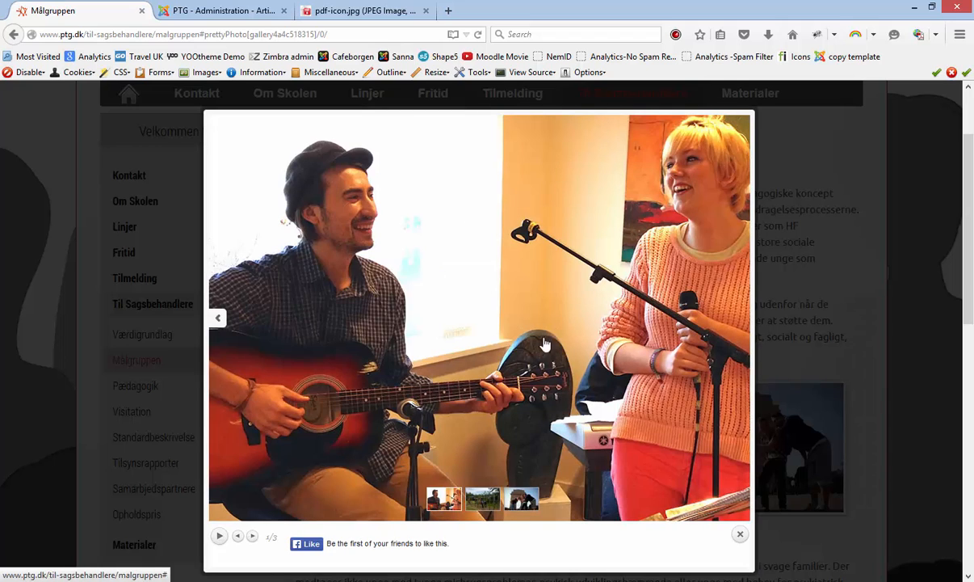
left_click(740, 534)
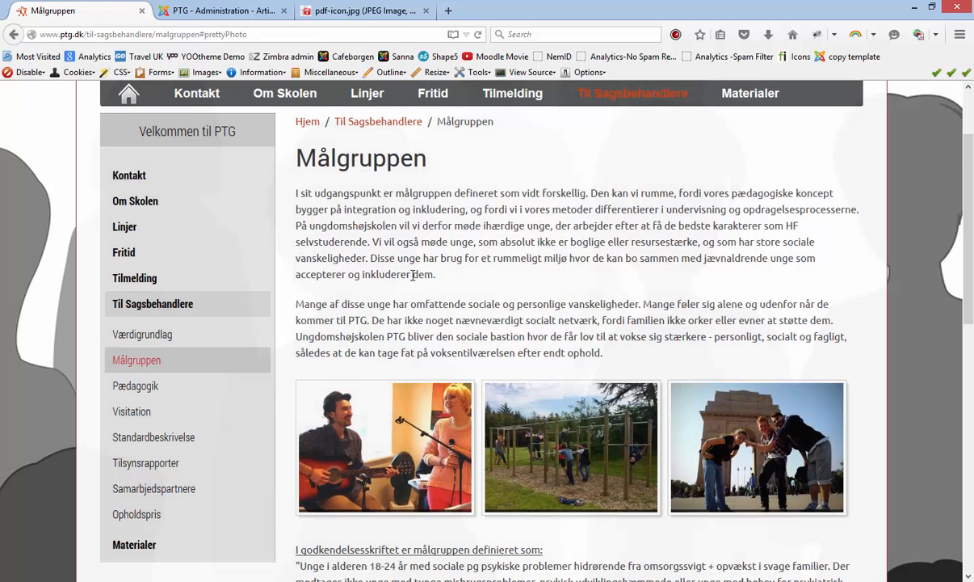
scroll(416, 348, "down", 10)
scroll(423, 370, "down", 3)
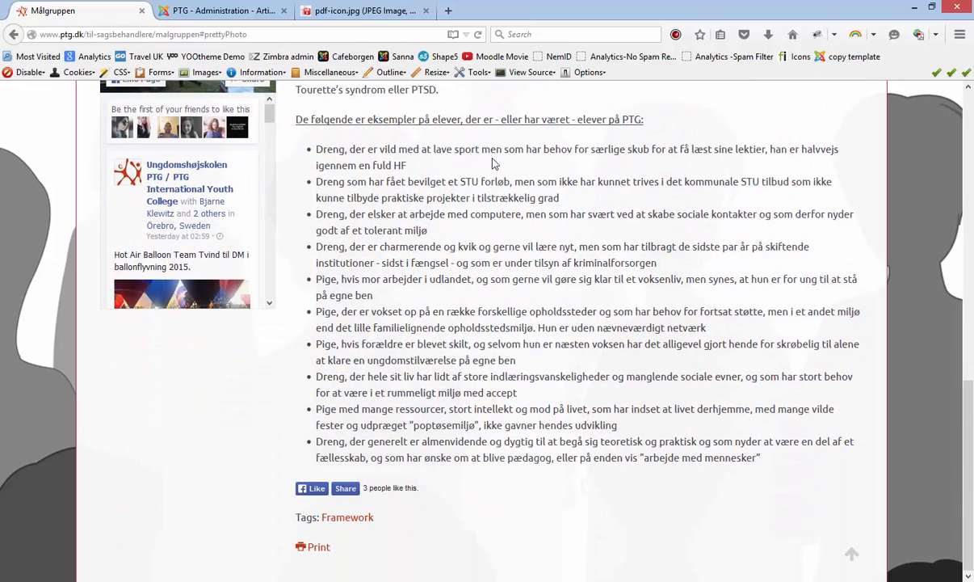
Step: Return to the article editor and add an empty, unbulleted paragraph after the last item of the student list
left_click(226, 11)
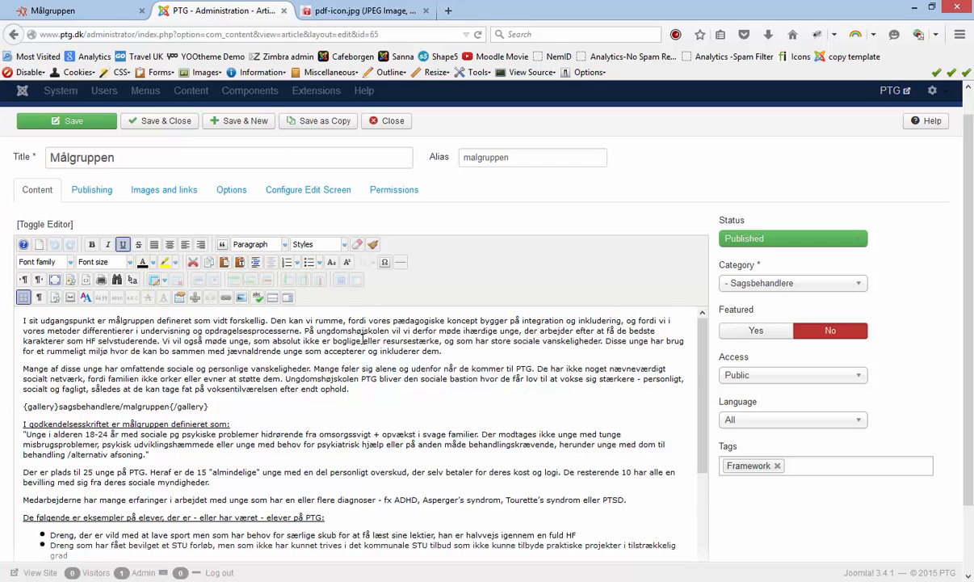
scroll(362, 338, "down", 6)
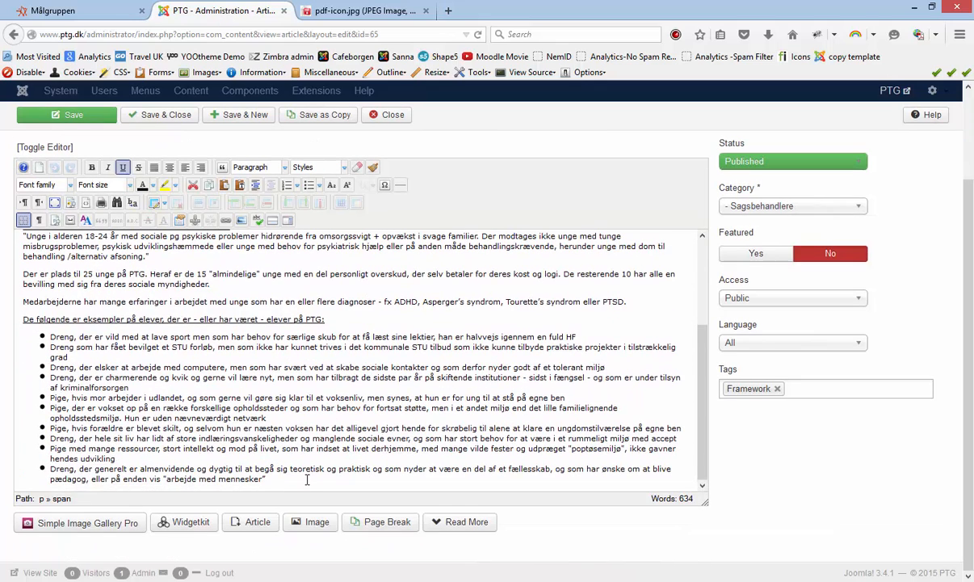
left_click(307, 480)
key("Return")
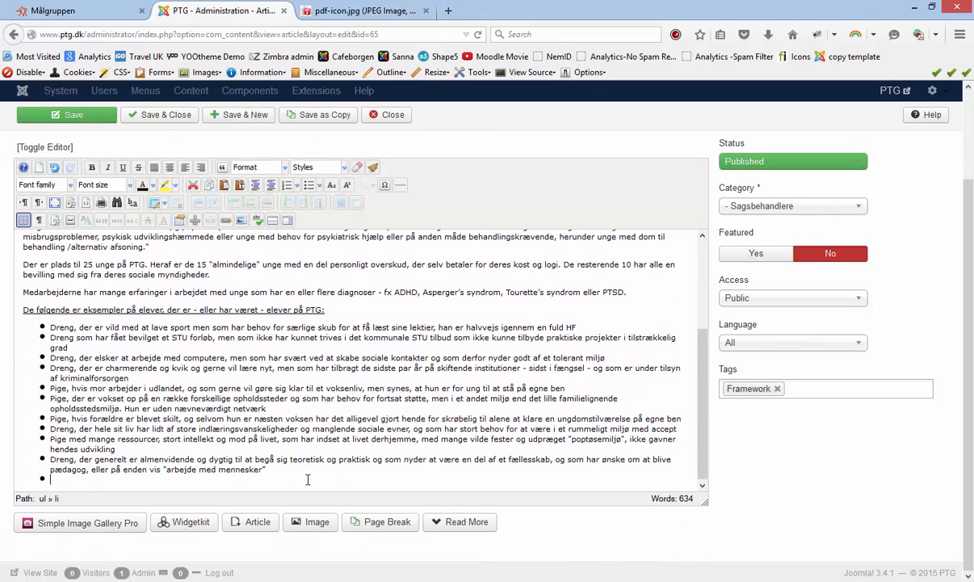
left_click(307, 187)
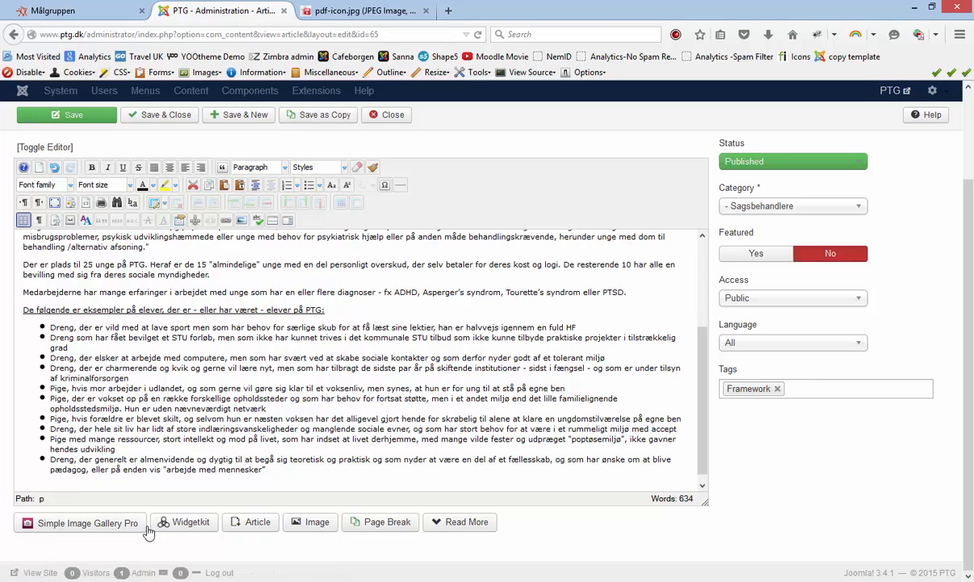
Step: Open Simple Image Gallery Pro from the article and browse the site galleries and their folder paths
left_click(75, 530)
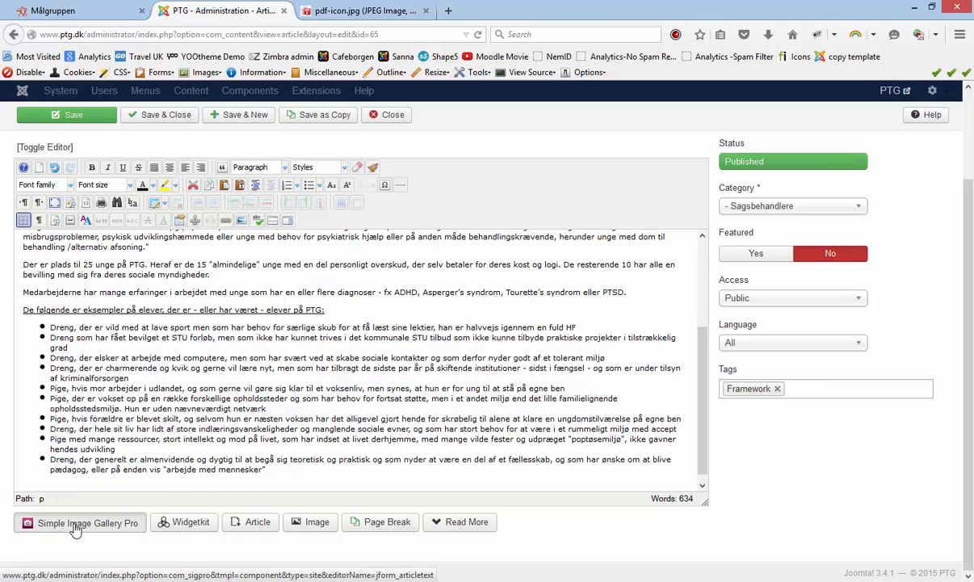
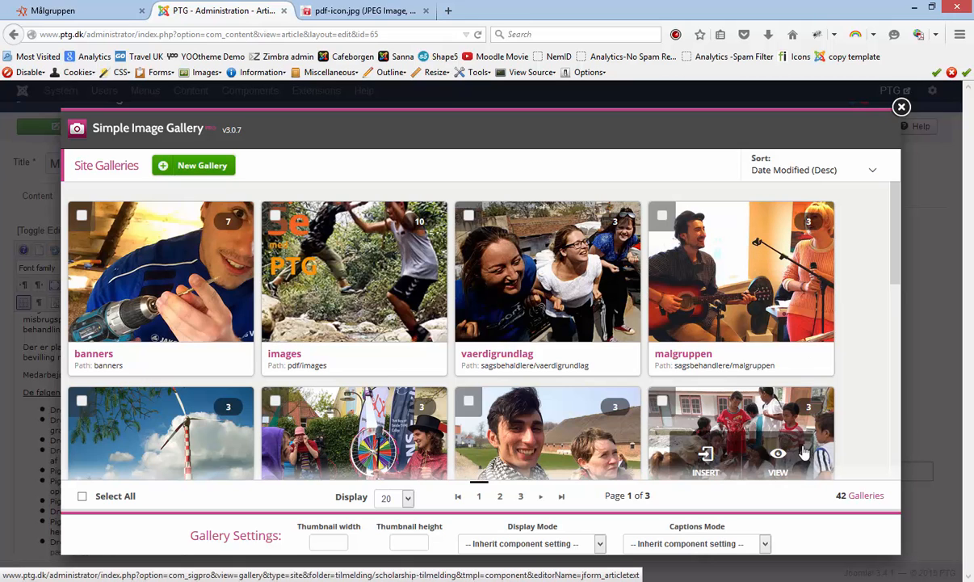
scroll(238, 418, "down", 1)
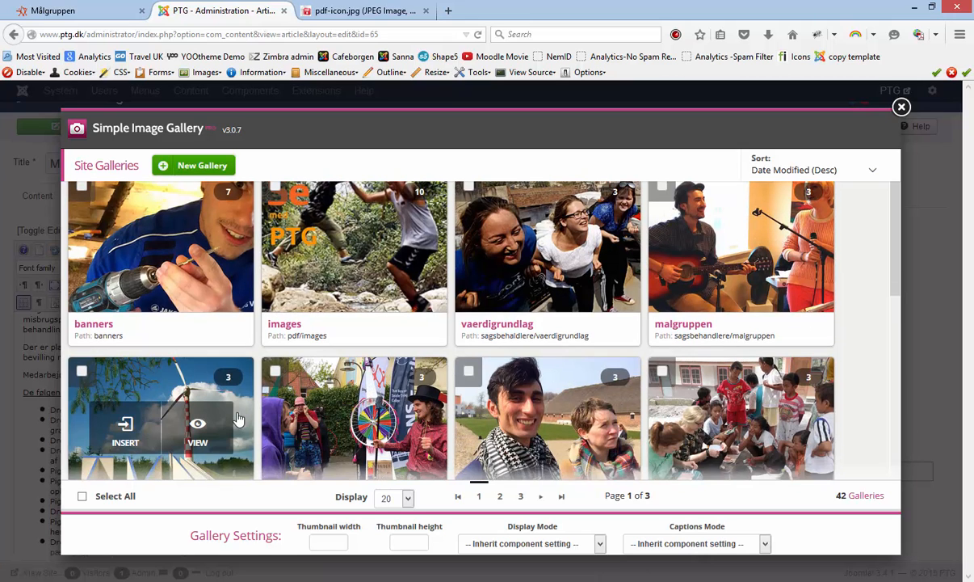
scroll(238, 418, "down", 5)
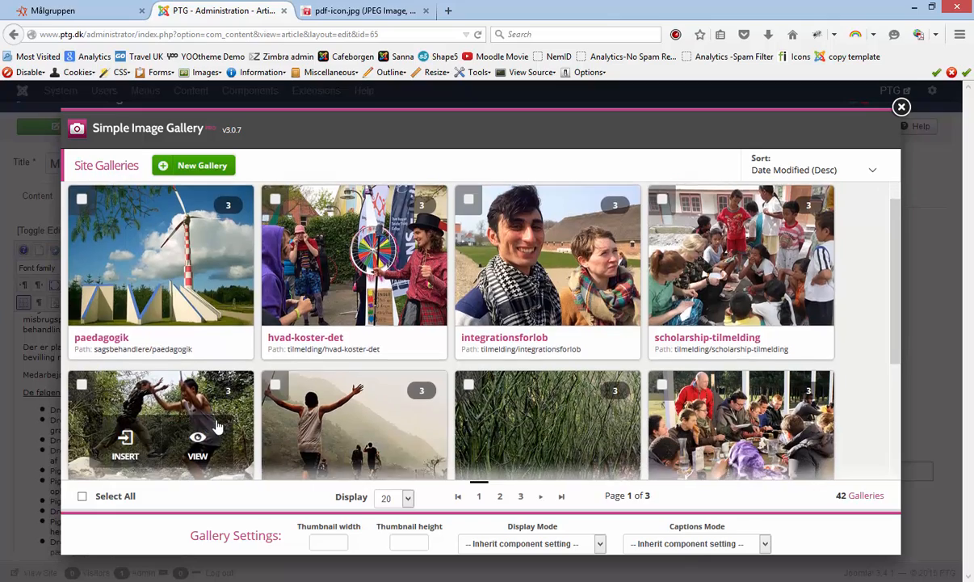
scroll(760, 412, "down", 3)
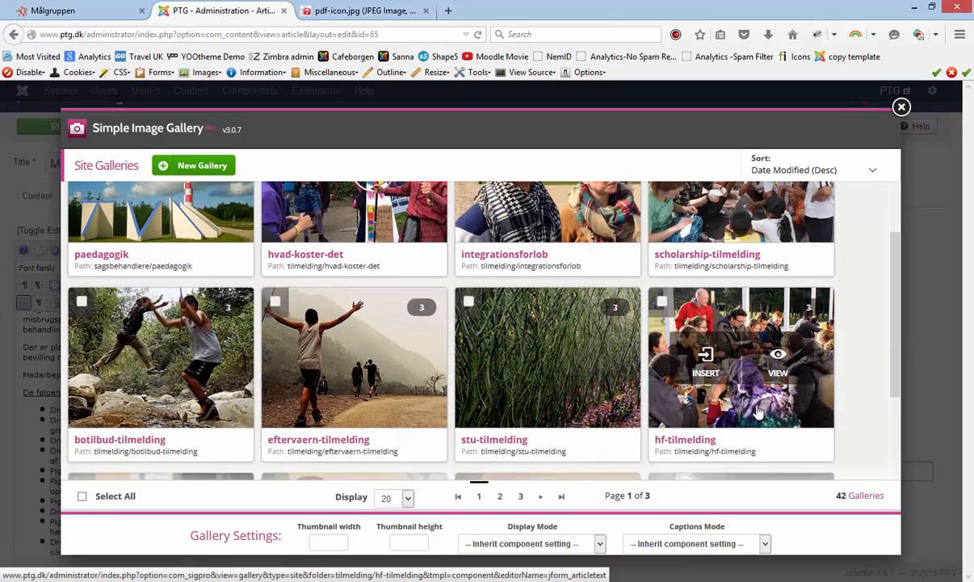
scroll(760, 412, "down", 2)
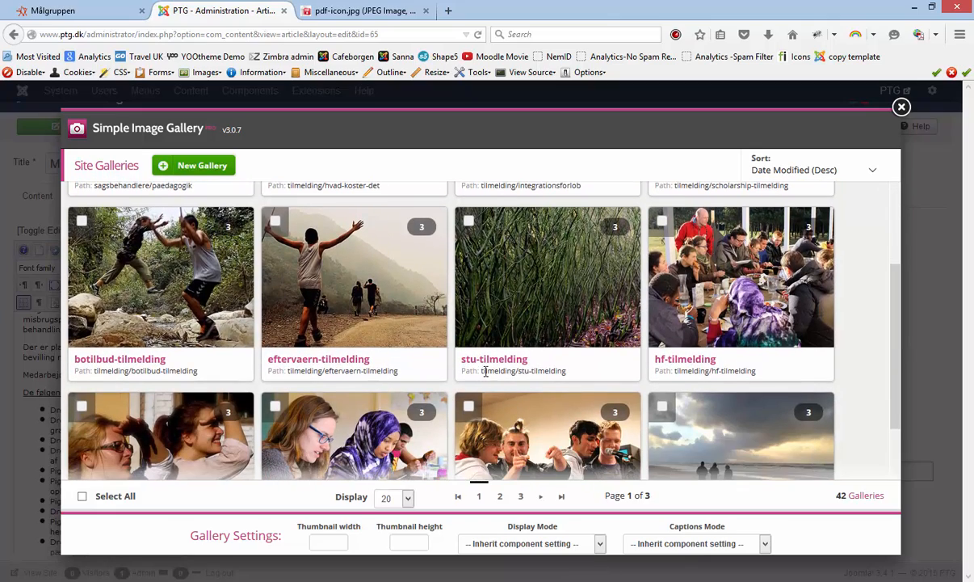
left_click_drag(483, 371, 566, 371)
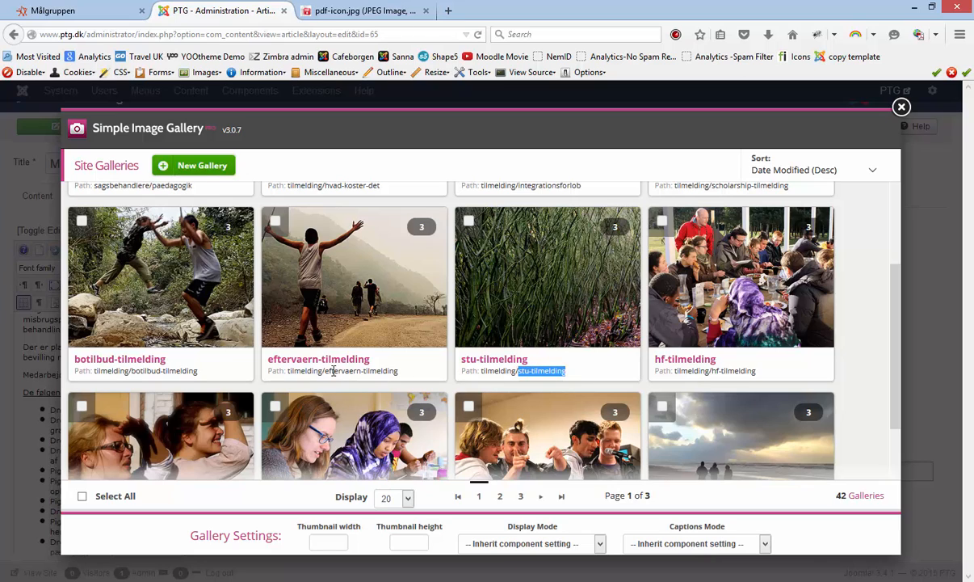
scroll(315, 375, "down", 4)
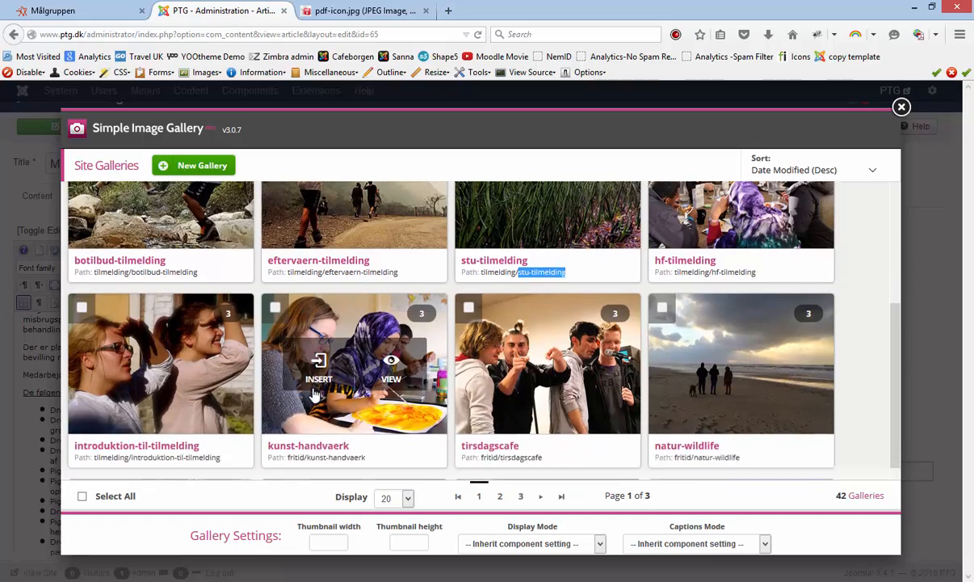
scroll(379, 411, "down", 3)
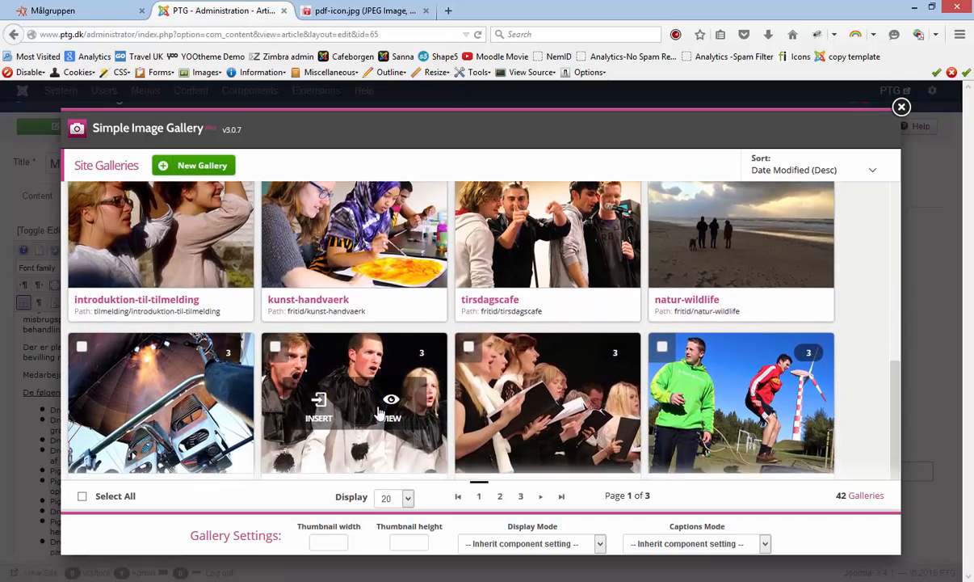
scroll(380, 416, "up", 7)
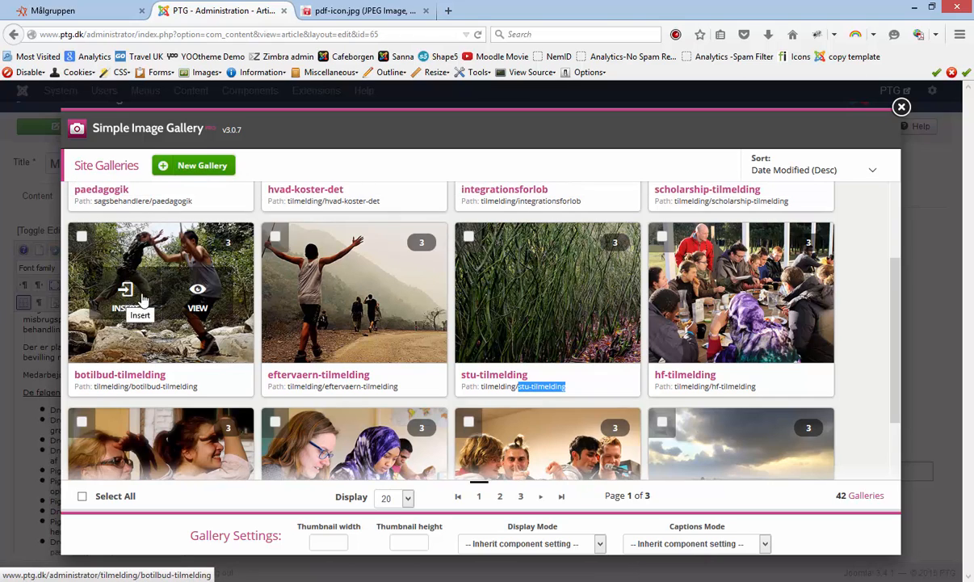
Step: Open the botilbud-tilmelding gallery for editing and enter "rtre" as the title of its first image
left_click(196, 298)
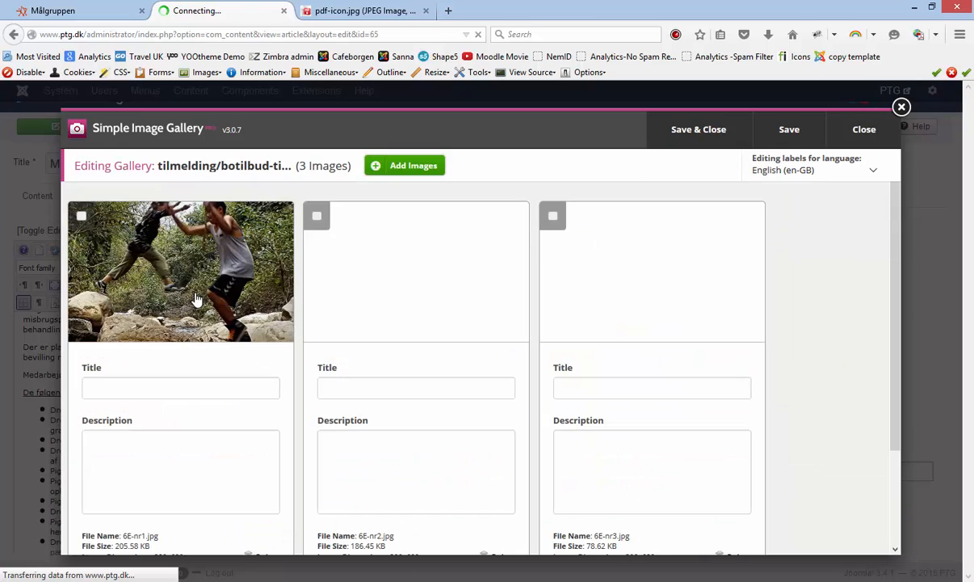
left_click(181, 386)
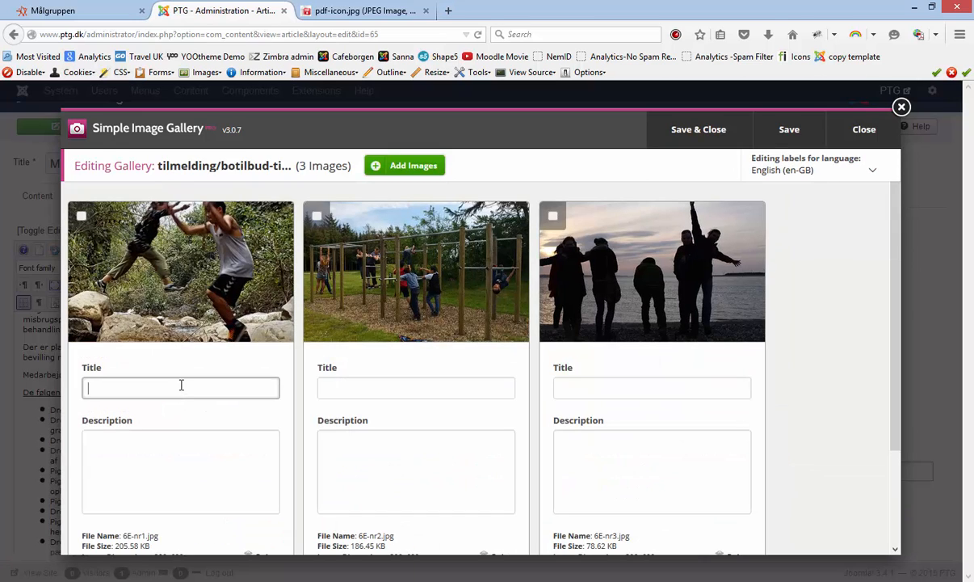
type("rtre")
Step: Check the photo row on the public Målgruppen page, and enter "tretertre" as the description of the botilbud-tilmelding gallery's first image
left_click(79, 13)
scroll(355, 388, "up", 5)
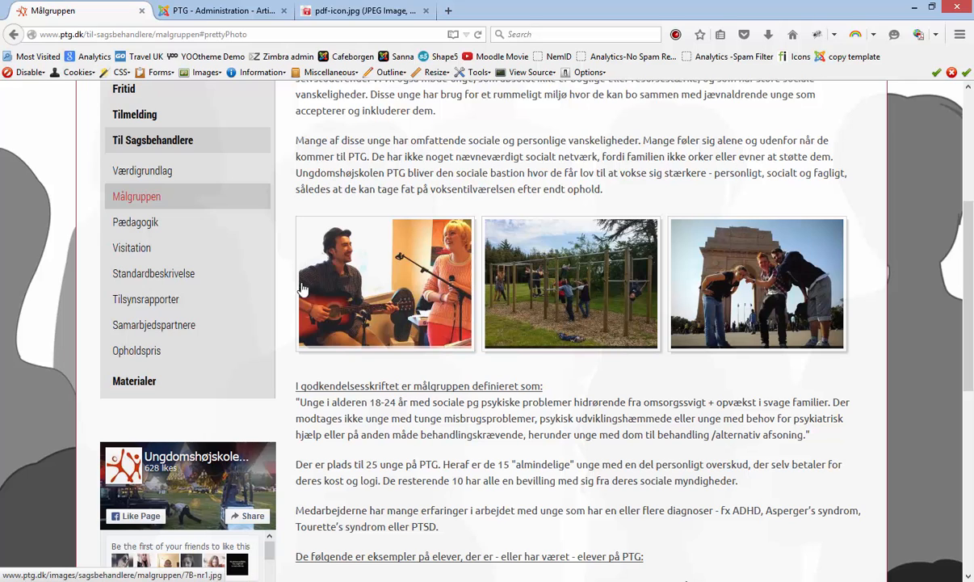
left_click(202, 12)
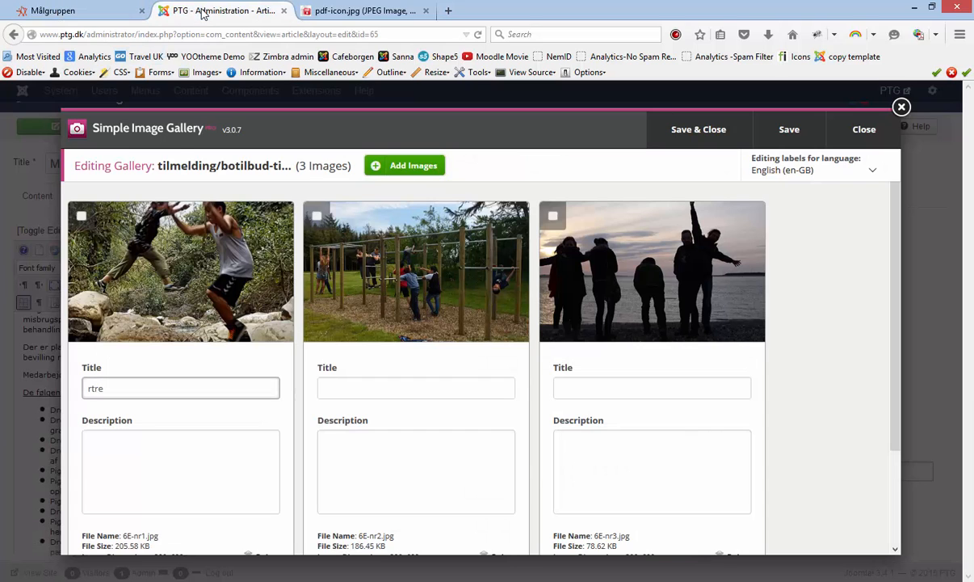
left_click(125, 458)
type("tretertre")
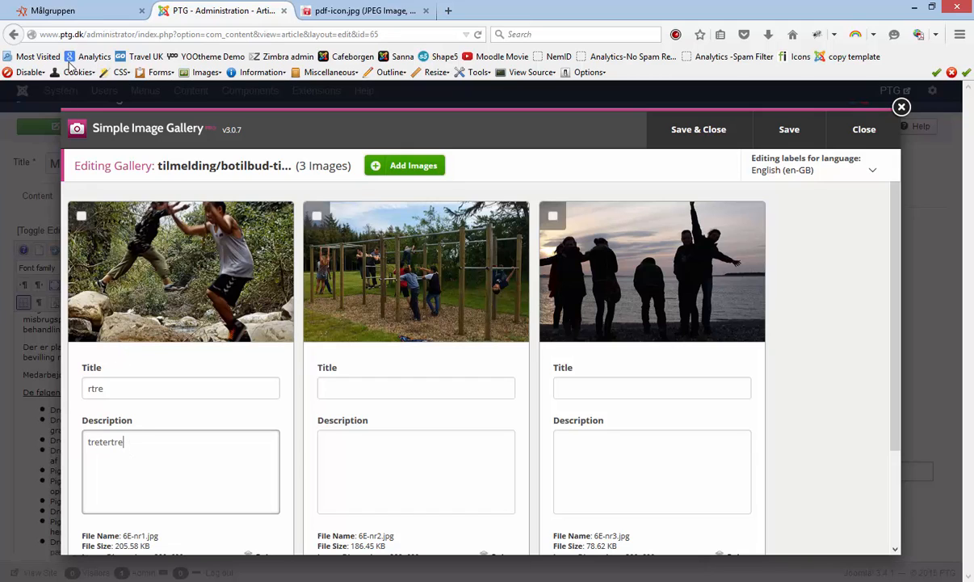
Step: Enlarge the guitar player photo on the public Målgruppen page, close it and return to the gallery being edited
left_click(56, 11)
left_click(396, 299)
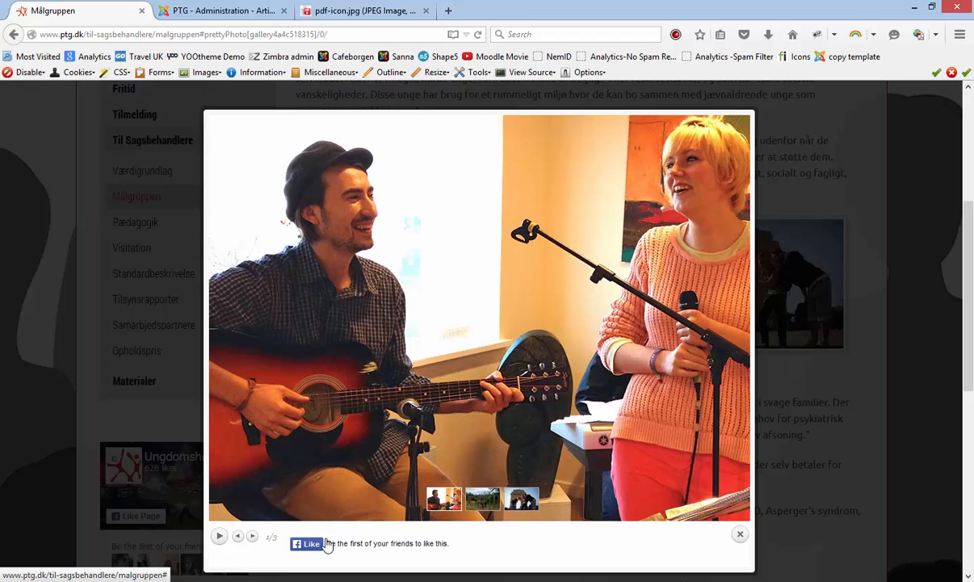
left_click(740, 534)
left_click(193, 13)
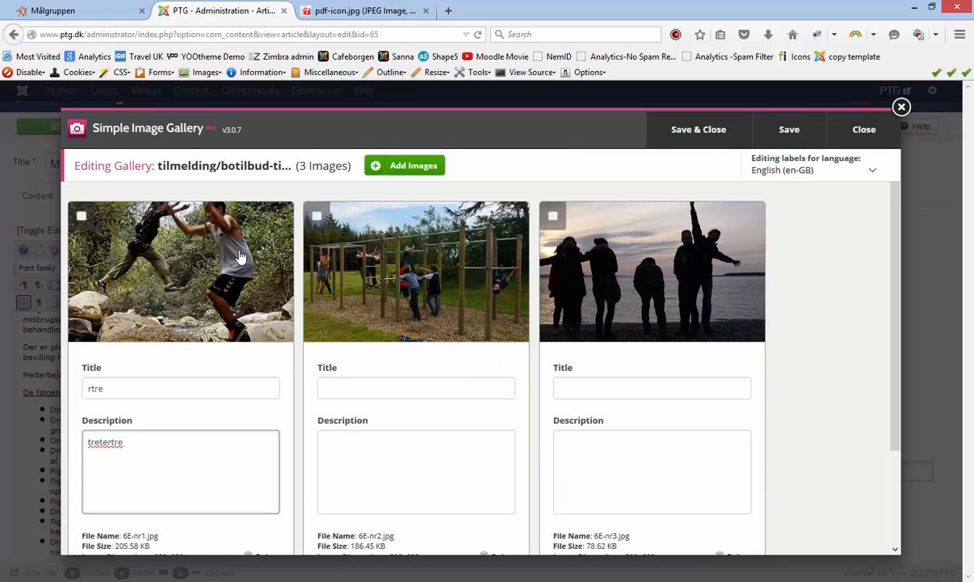
Step: Clear the first image's title and description, and close the botilbud-tilmelding gallery without saving
double_click(127, 395)
key("BackSpace")
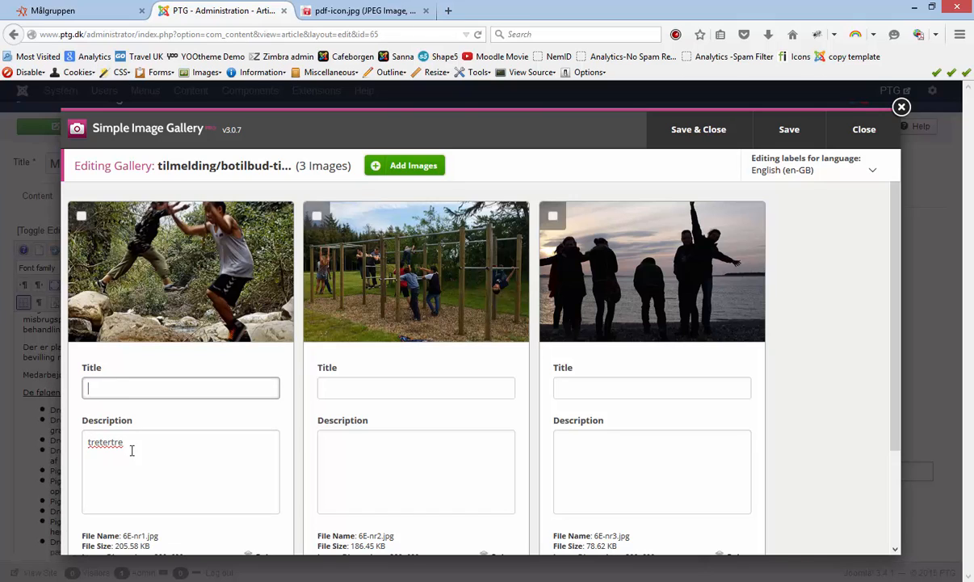
left_click_drag(123, 442, 76, 437)
key("BackSpace")
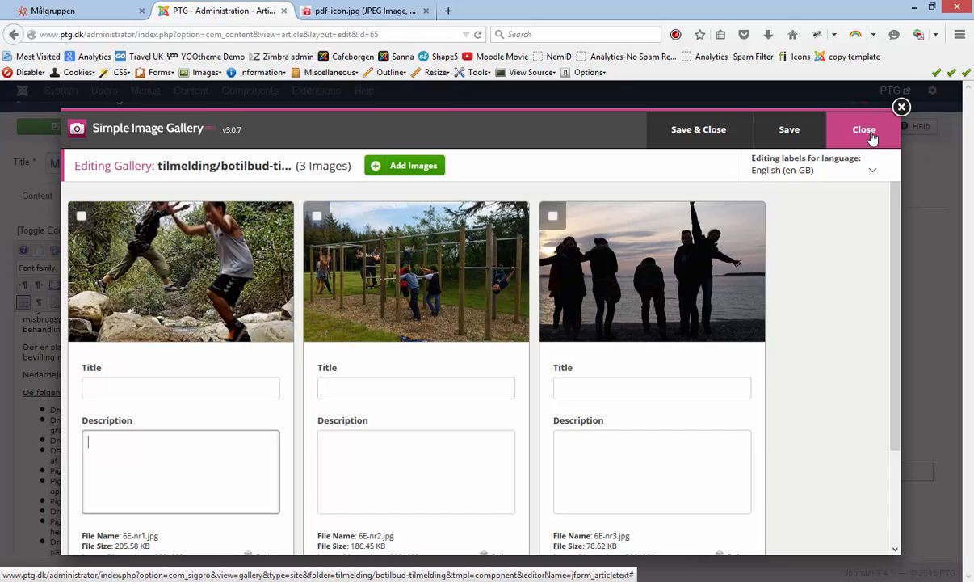
left_click(840, 135)
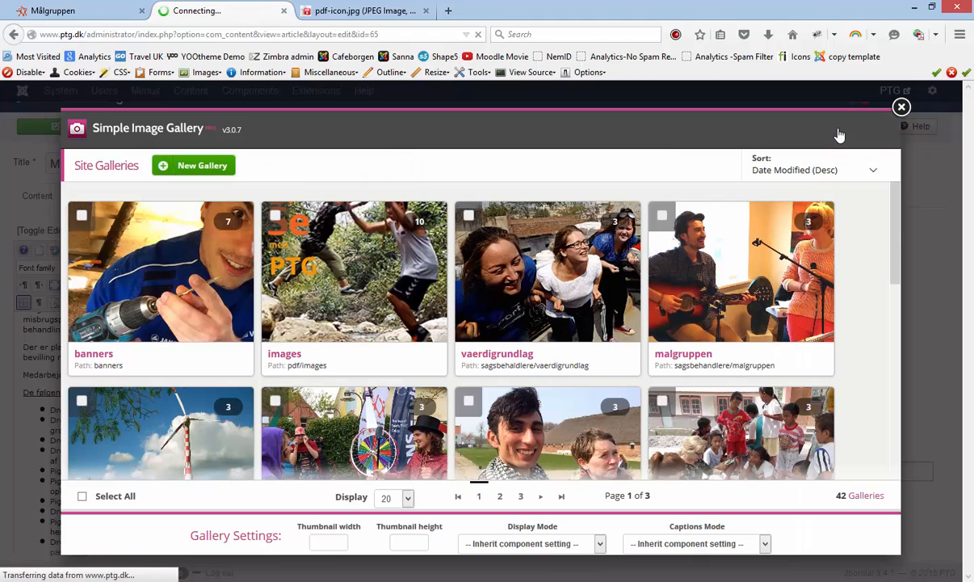
Step: Look up the malgruppen part of the public page's address for comparison with the site galleries' folder paths
mouse_move(177, 305)
scroll(189, 341, "down", 1)
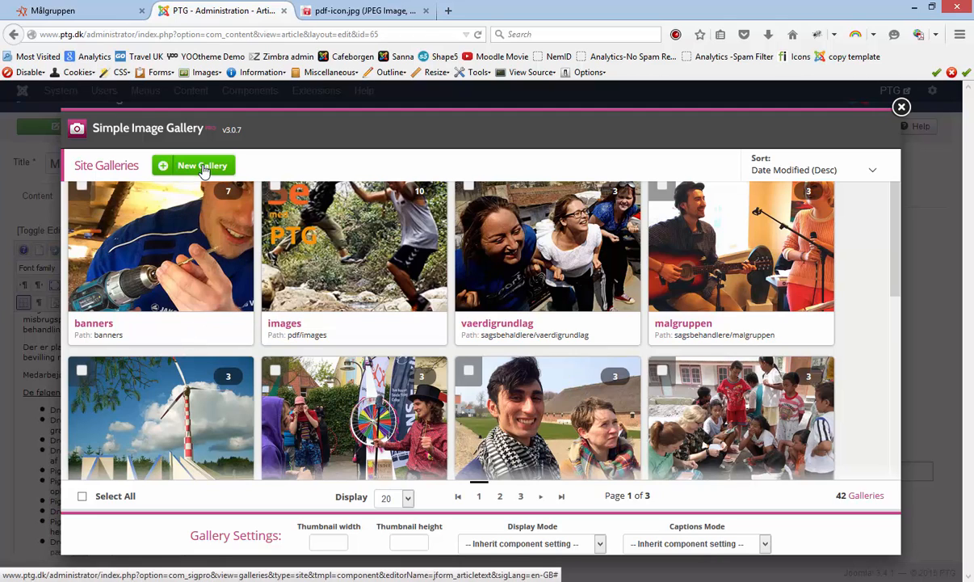
left_click(105, 10)
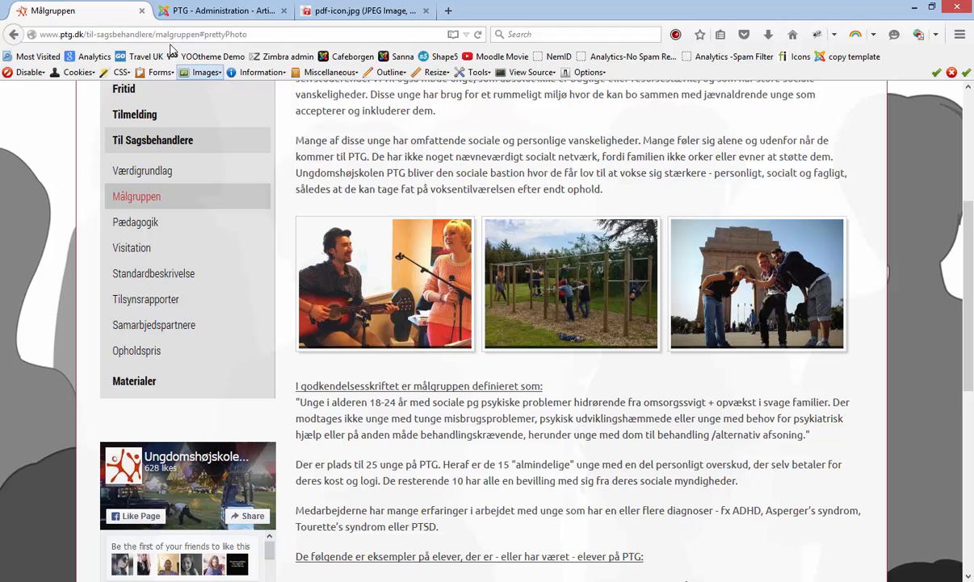
left_click_drag(157, 34, 190, 34)
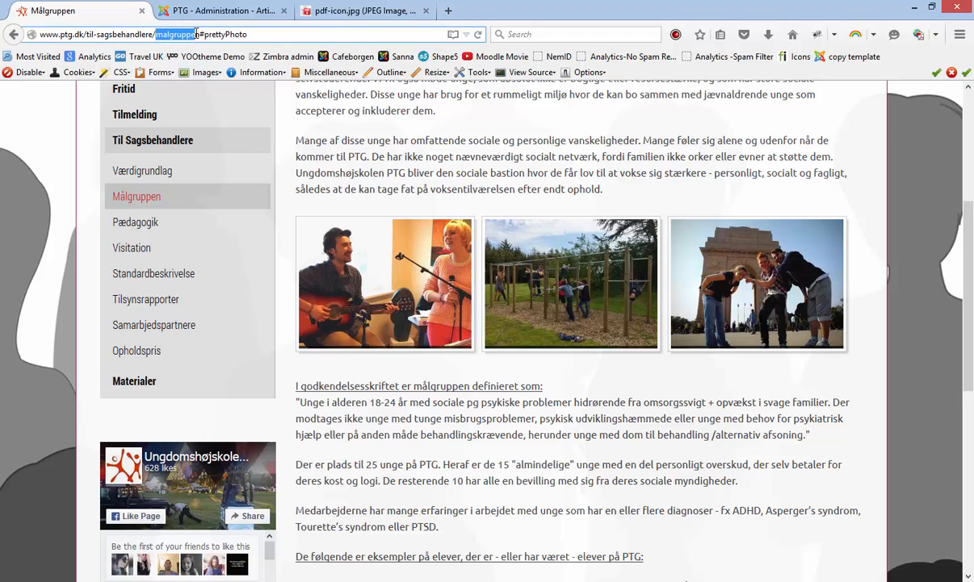
left_click(202, 12)
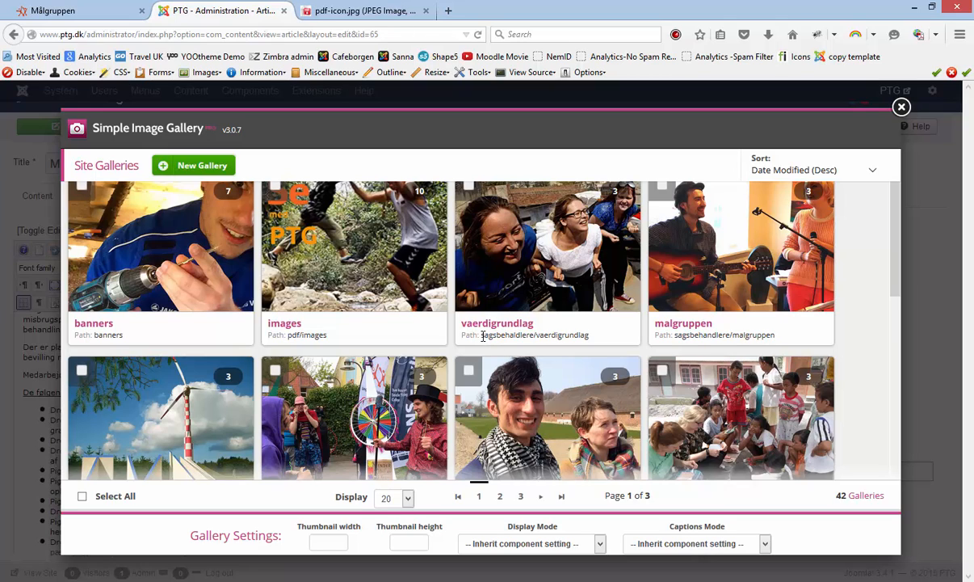
left_click_drag(482, 336, 527, 337)
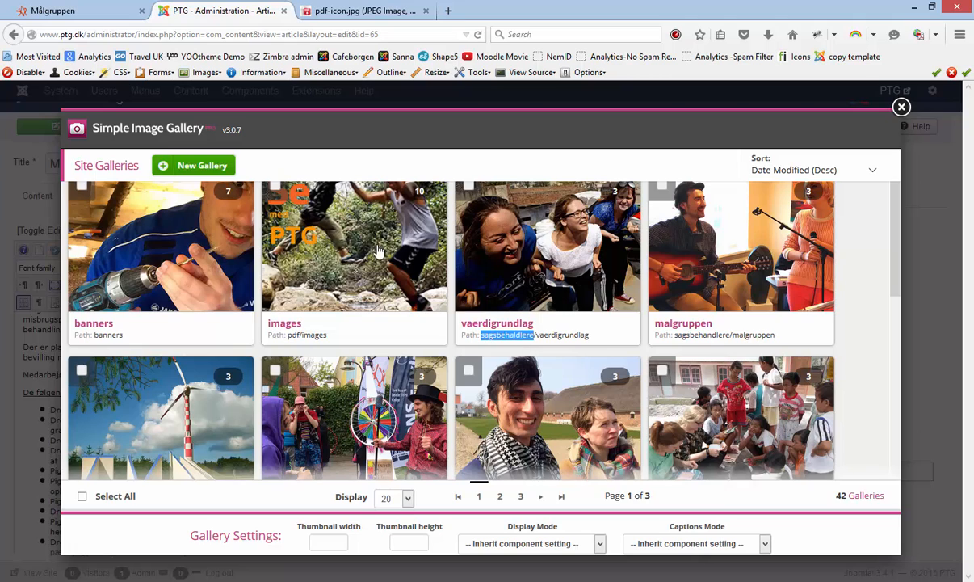
left_click(199, 166)
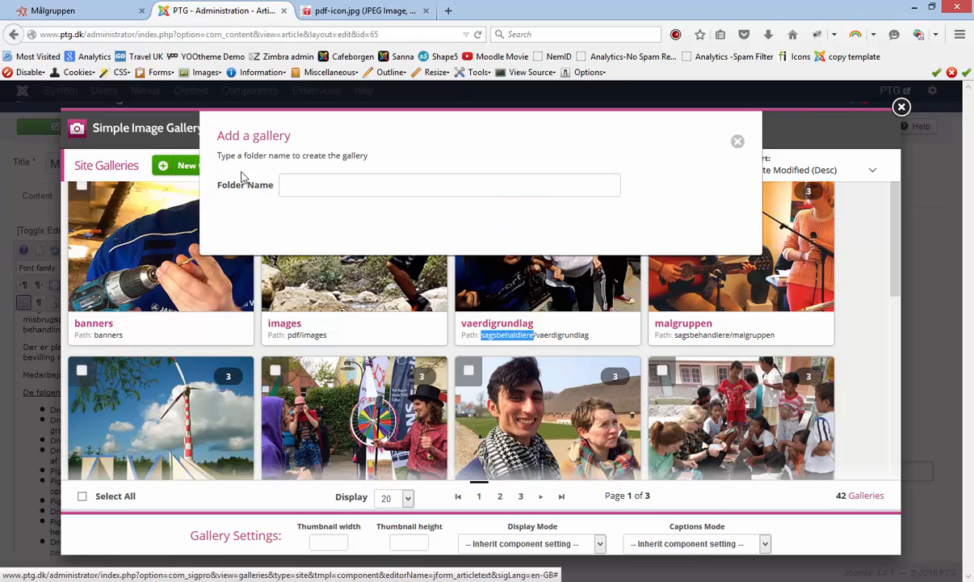
left_click(292, 184)
type("sagsbehandlere")
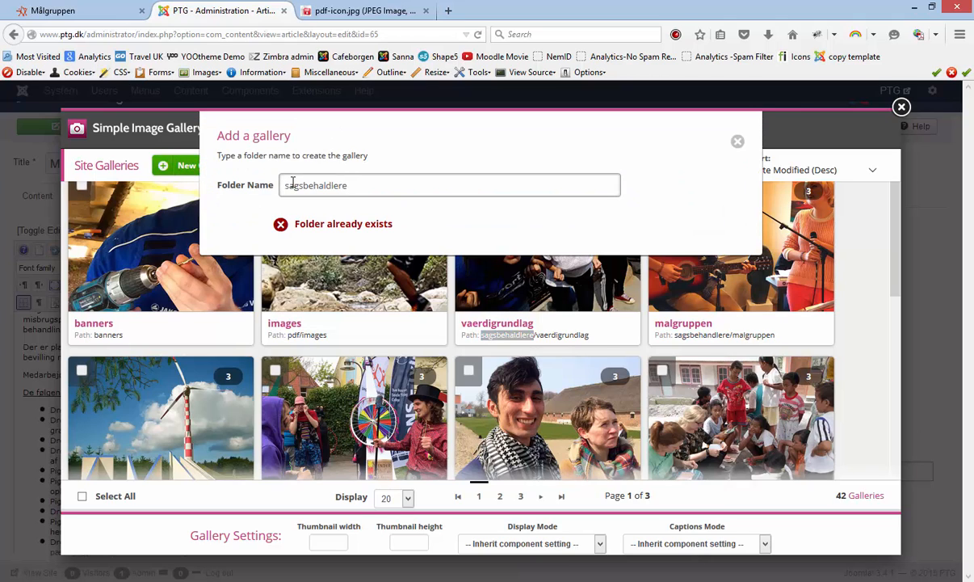
type("/")
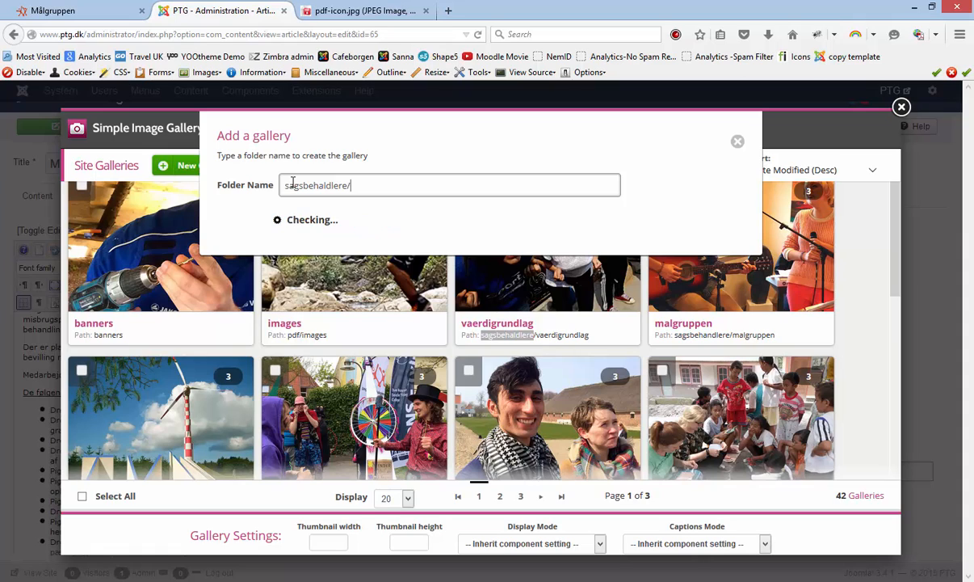
type("maal")
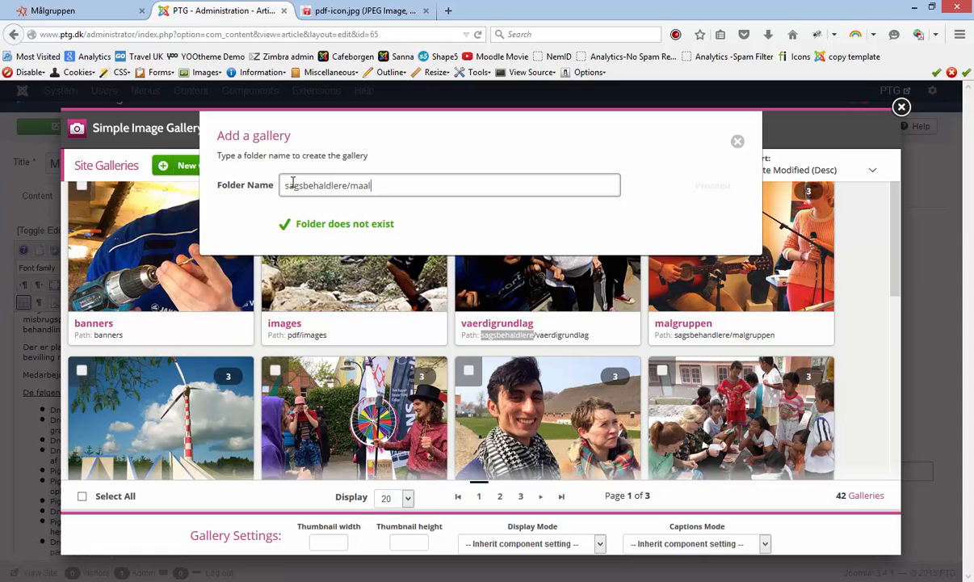
type("gruppen")
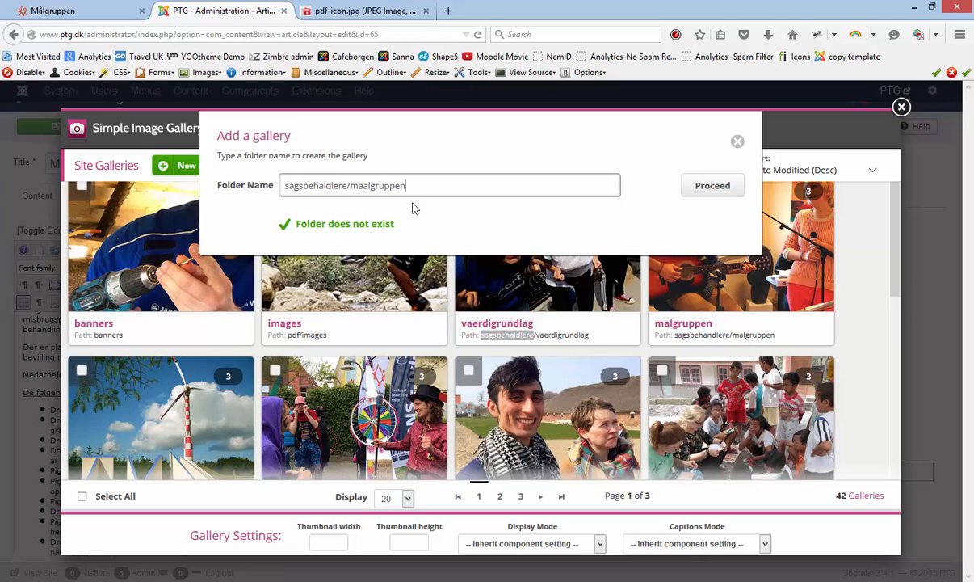
key("BackSpace")
key("BackSpace")
key("BackSpace")
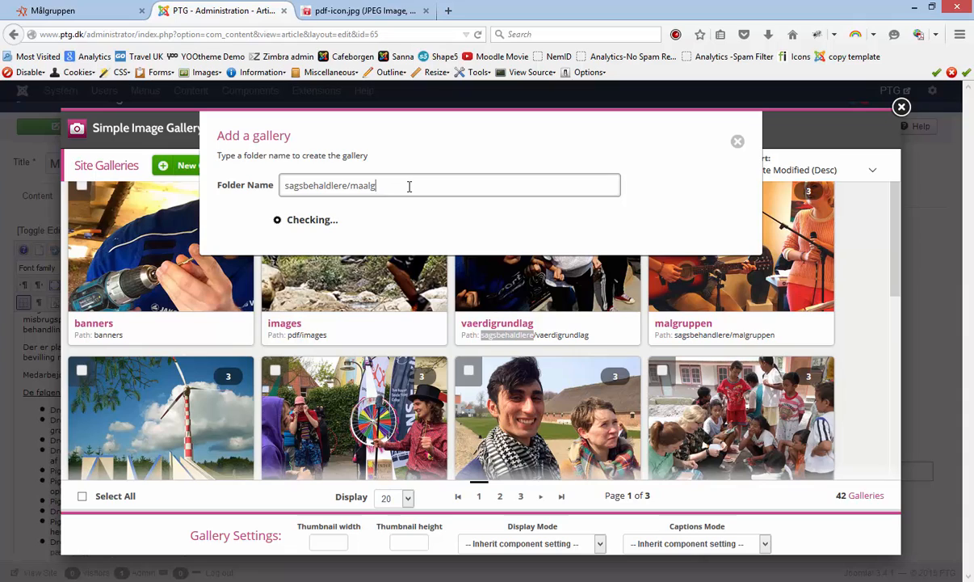
key("BackSpace")
key("BackSpace")
key("BackSpace")
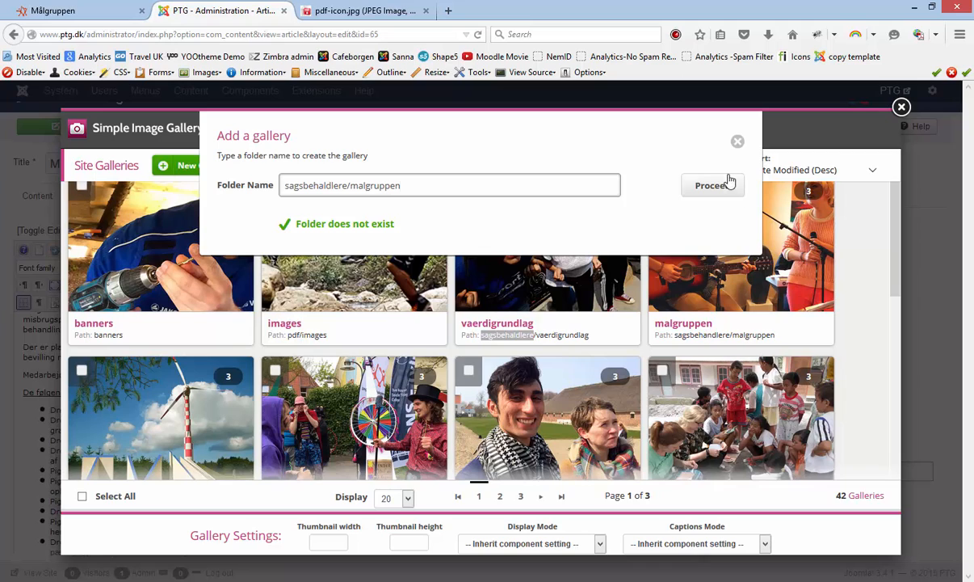
left_click(738, 141)
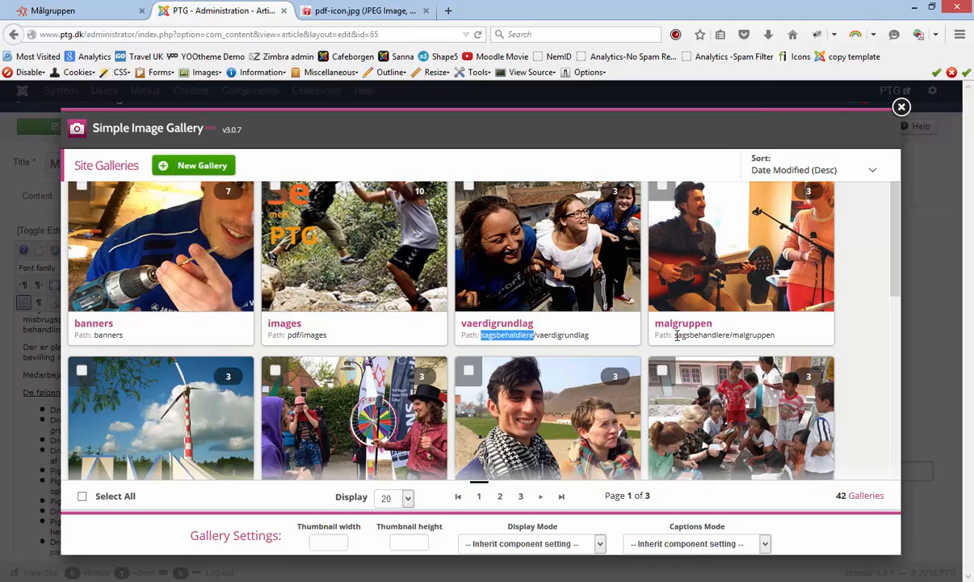
Step: Create a new site gallery in the folder sagsbehandlere/malgruppen2, reusing the path copied from the malgruppen gallery
left_click_drag(675, 335, 776, 334)
key("ctrl+c")
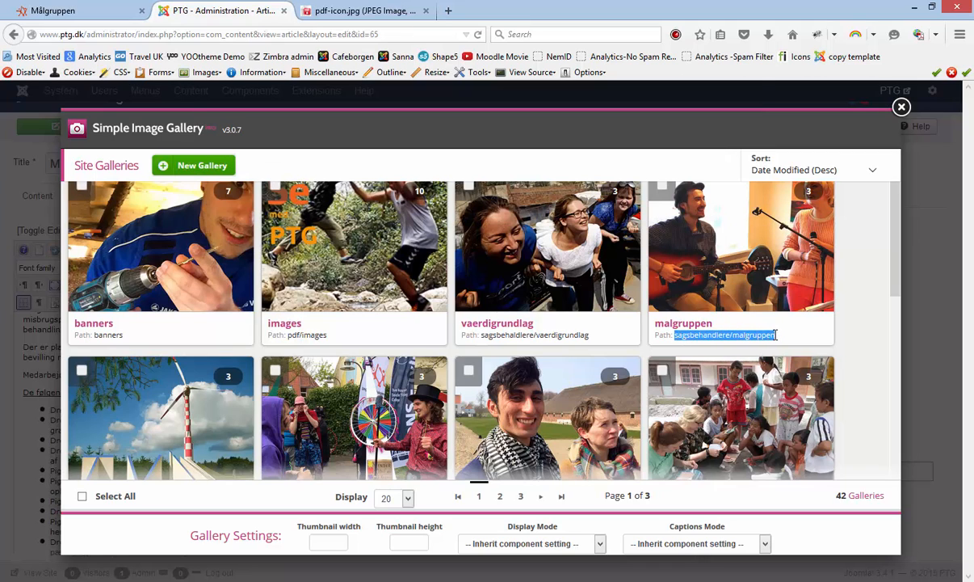
left_click(220, 165)
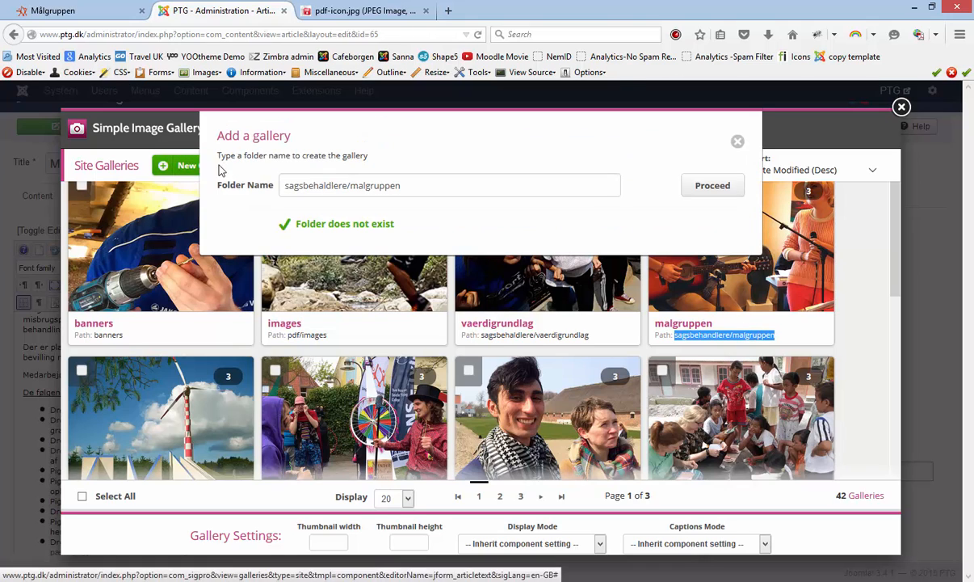
left_click_drag(408, 185, 241, 166)
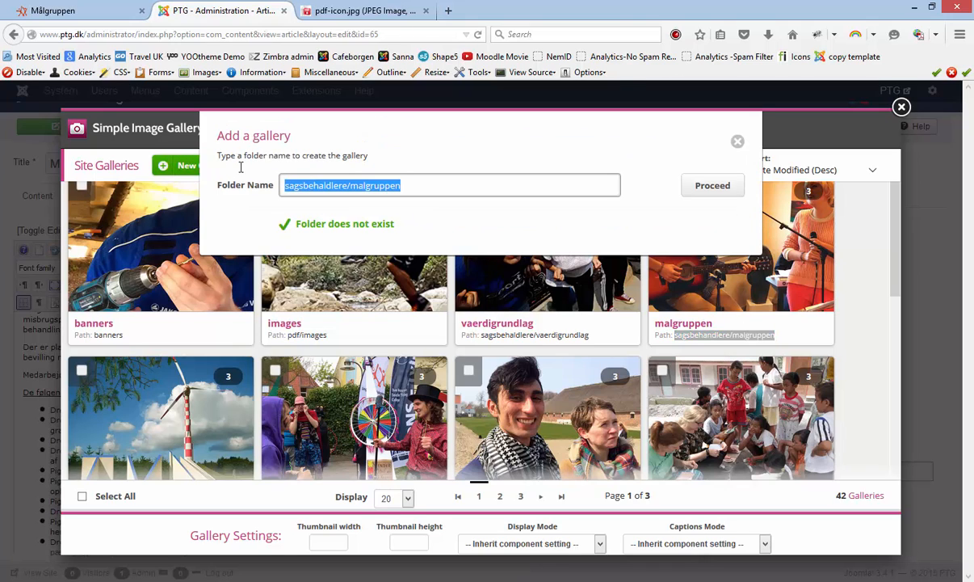
key("ctrl+v")
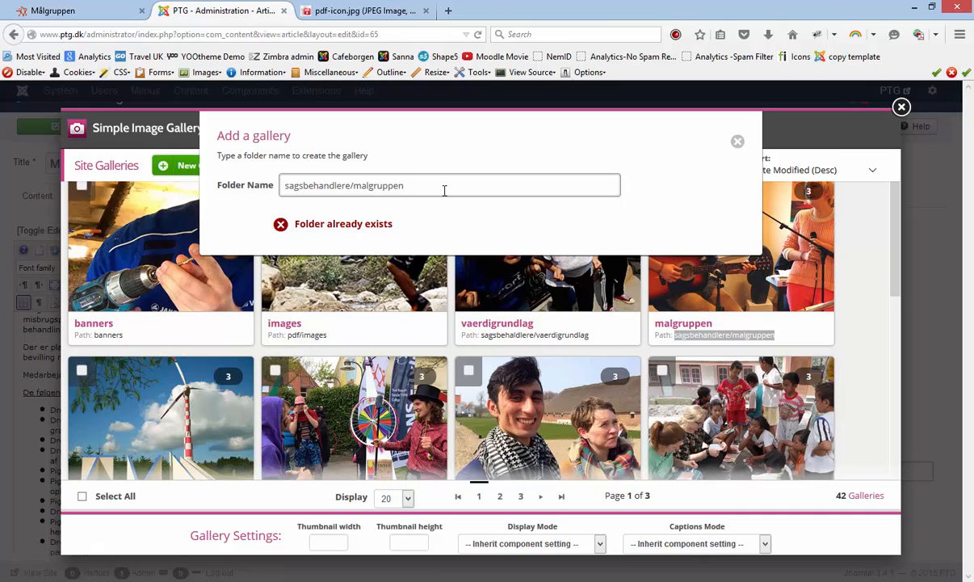
type("2")
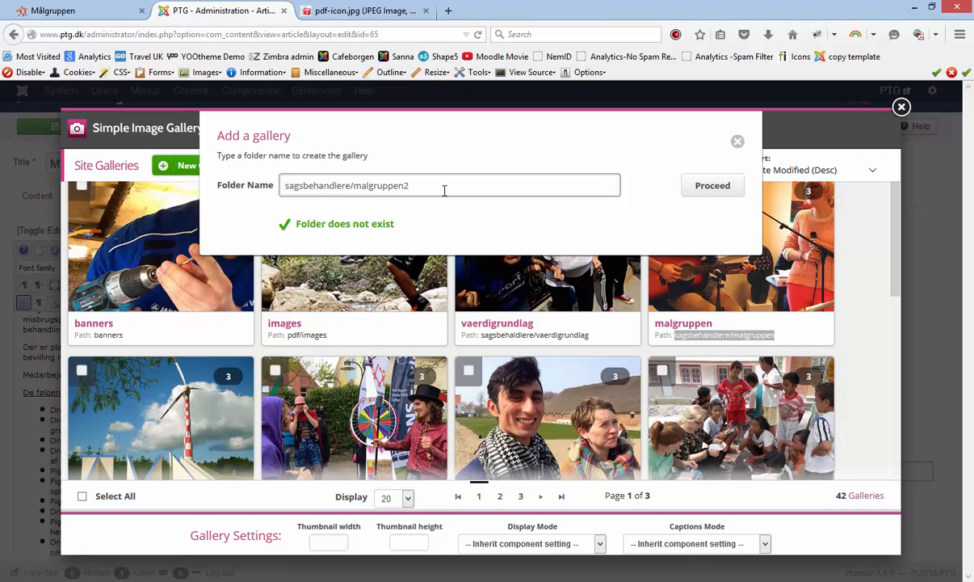
left_click(709, 187)
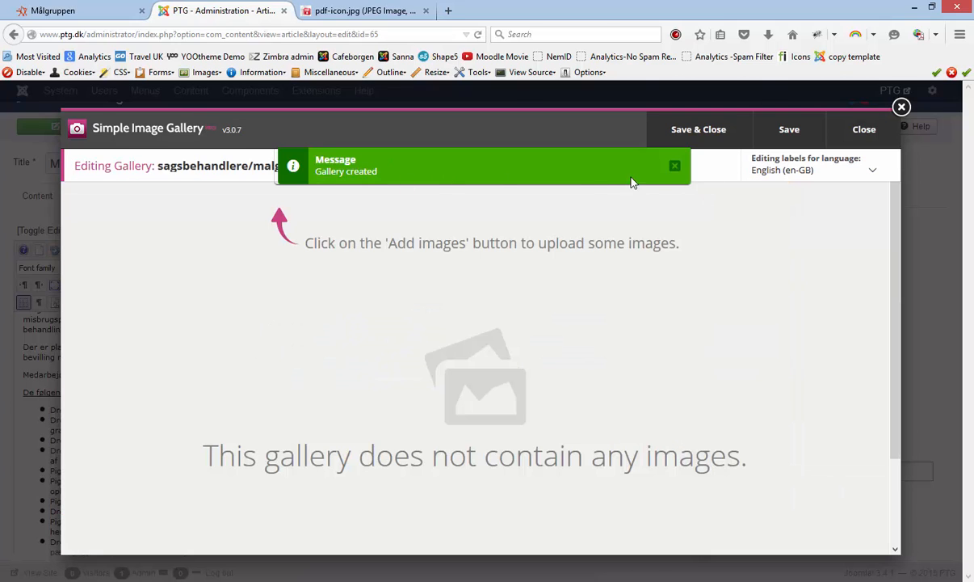
left_click(674, 171)
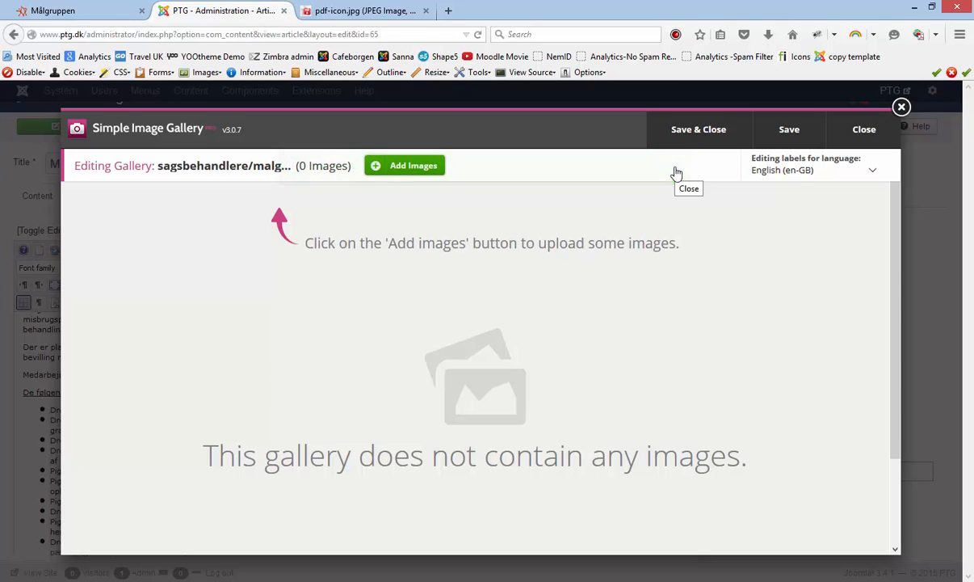
Step: Start adding image files to the malgruppen2 gallery and browse to the PTG folder inside websites
left_click(419, 169)
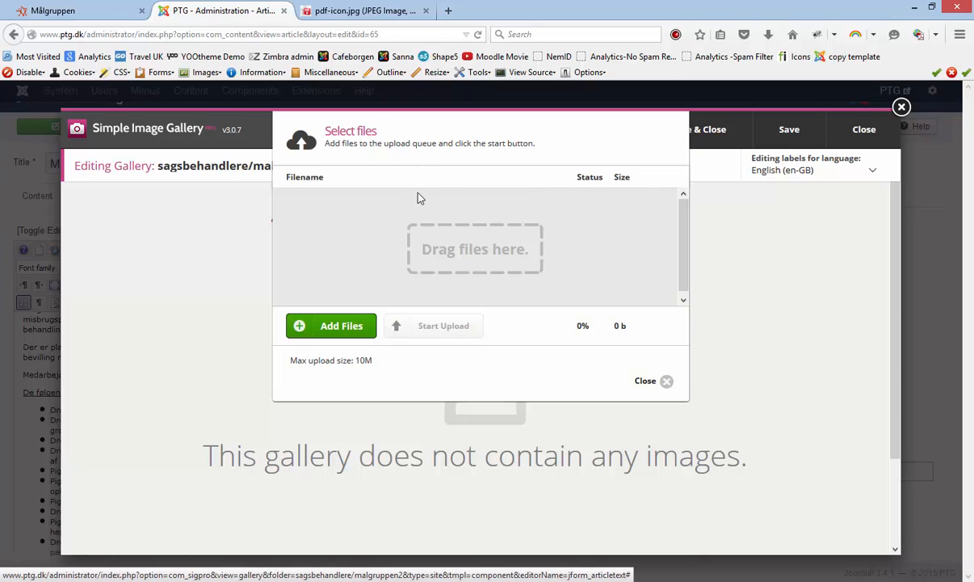
left_click(339, 331)
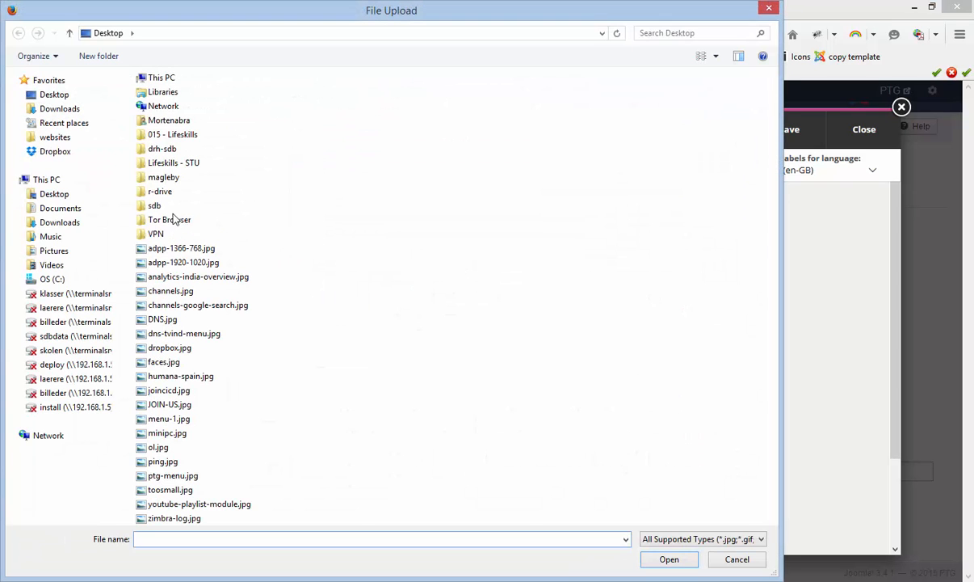
left_click(65, 221)
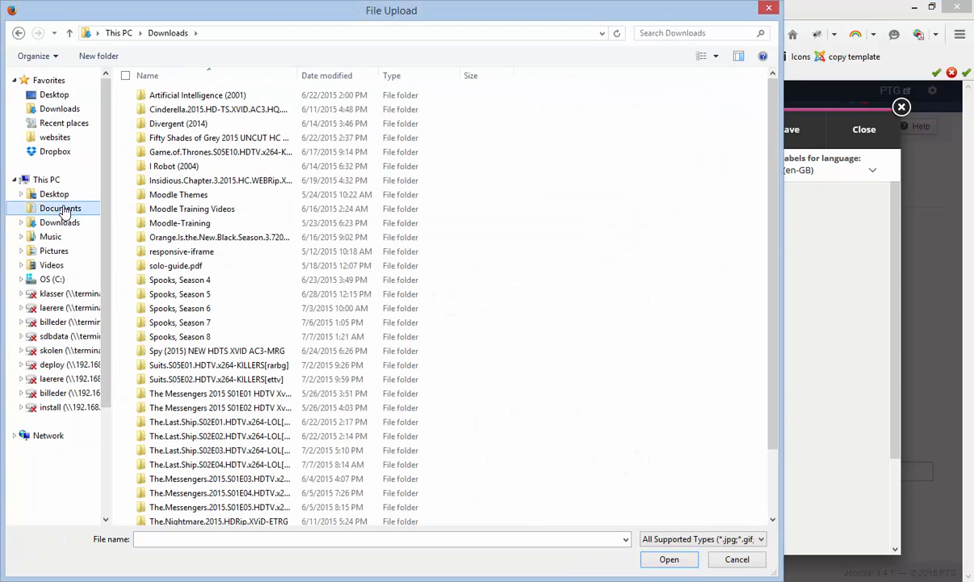
left_click(64, 210)
left_click(53, 137)
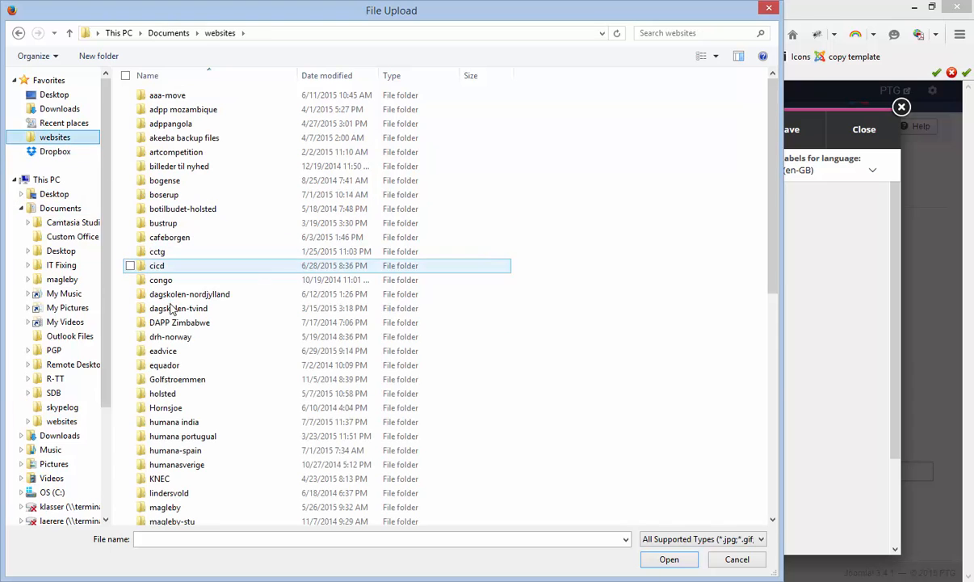
left_click(172, 309)
type("ptg")
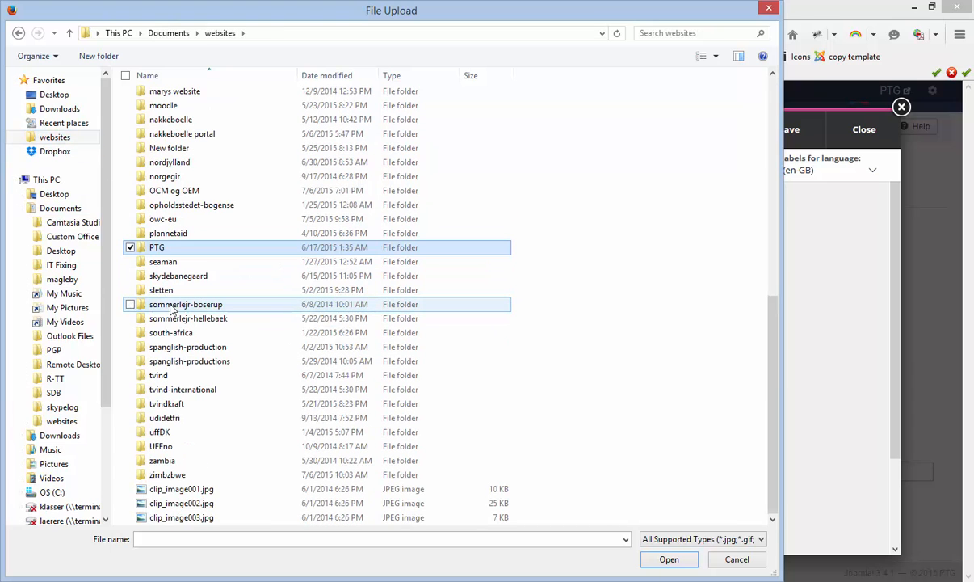
key("Return")
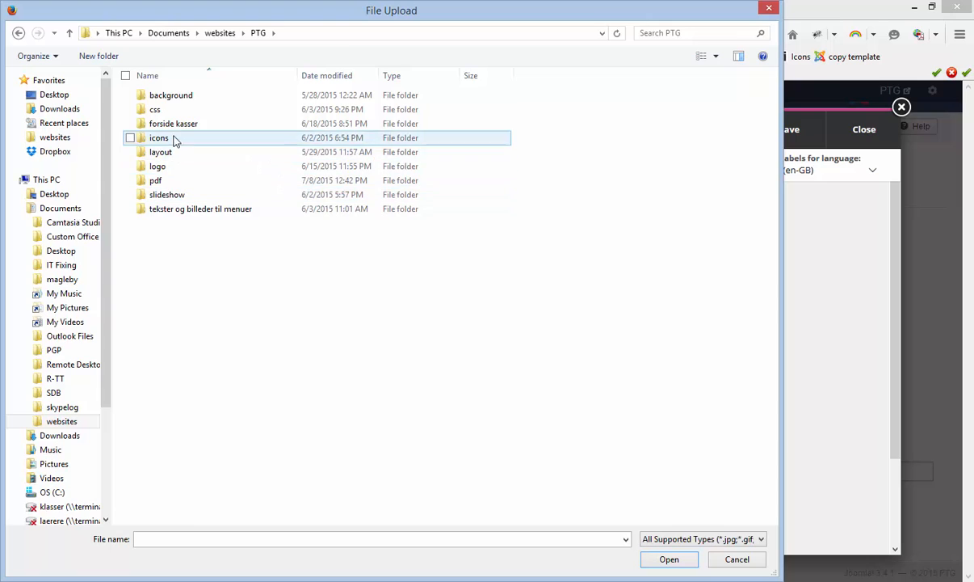
Step: Open the 4 C billeder ok folder, found under tekster og billeder til menuer and 4 LINJER
left_click(172, 211)
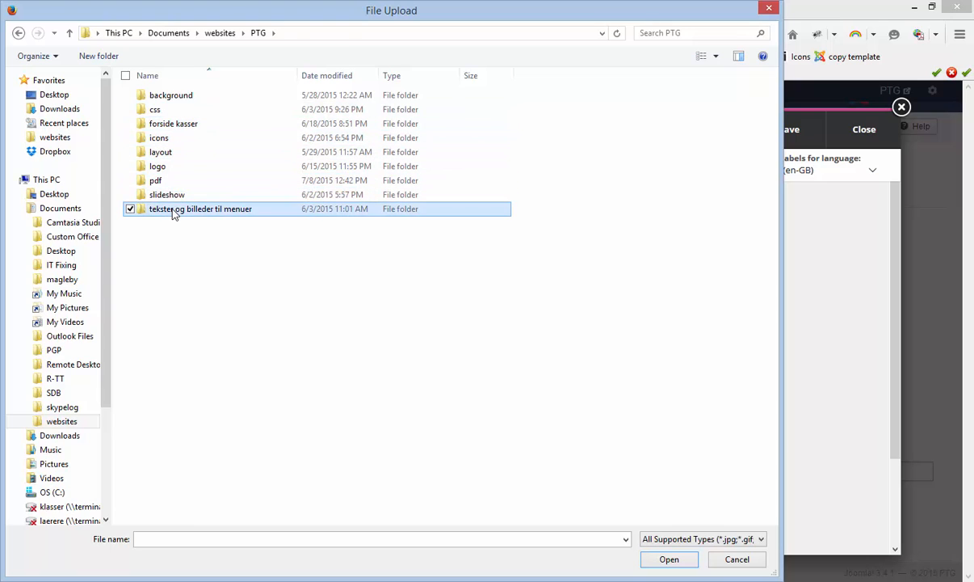
double_click(172, 211)
left_click(177, 140)
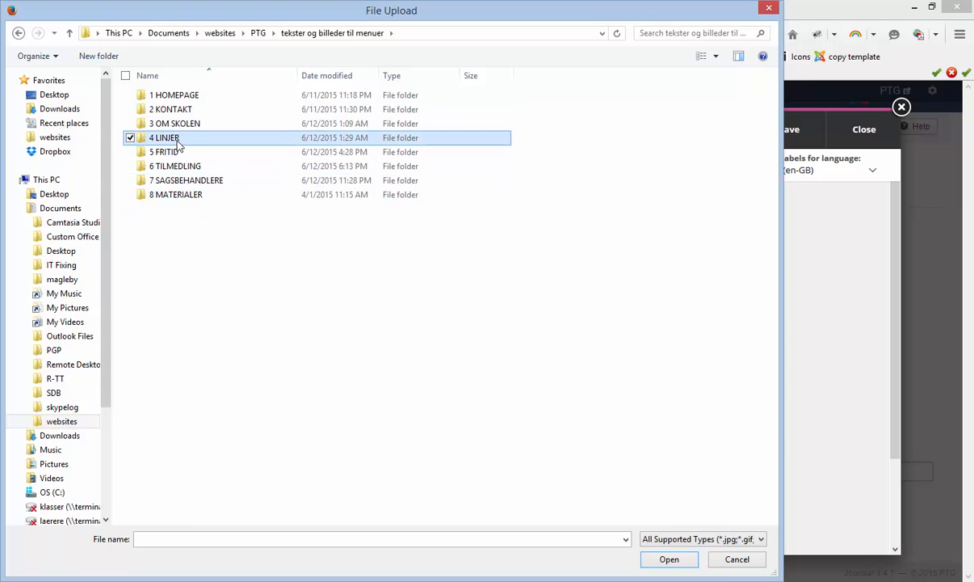
double_click(179, 143)
double_click(178, 128)
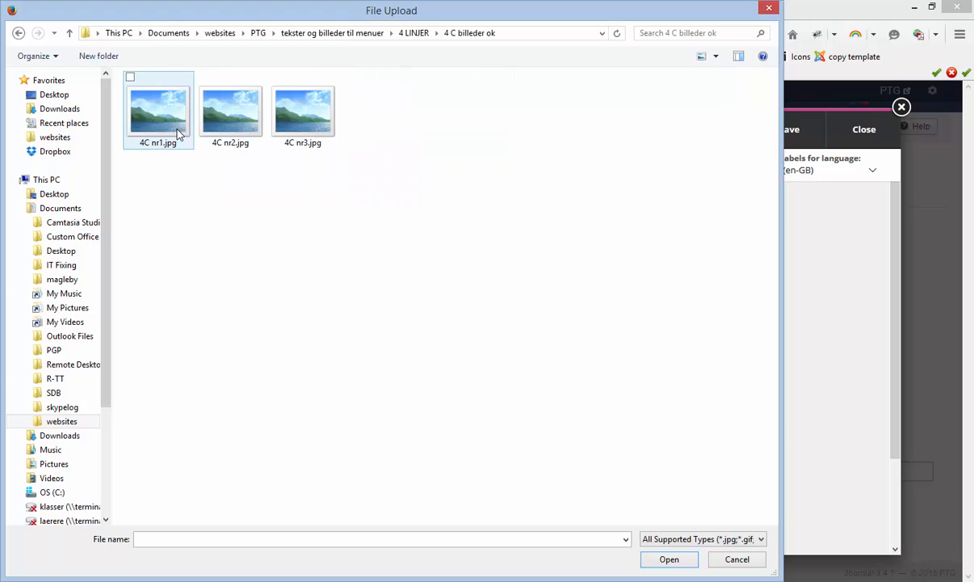
Step: Rename the image 4C nr1.jpg to 4Cnr1.jpg, removing the space from its file name
left_click(279, 120)
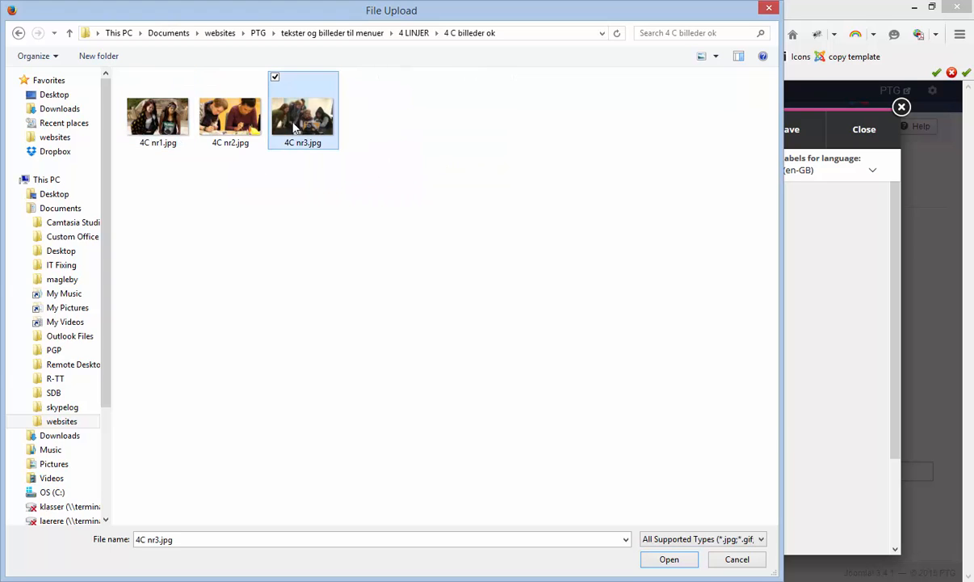
left_click(237, 129, "ctrl")
left_click(161, 151)
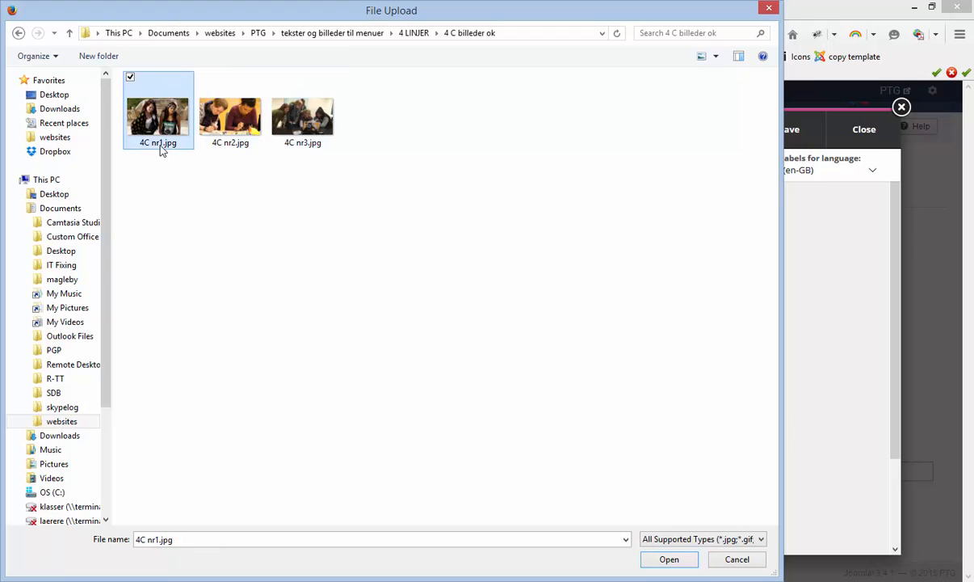
left_click(155, 146)
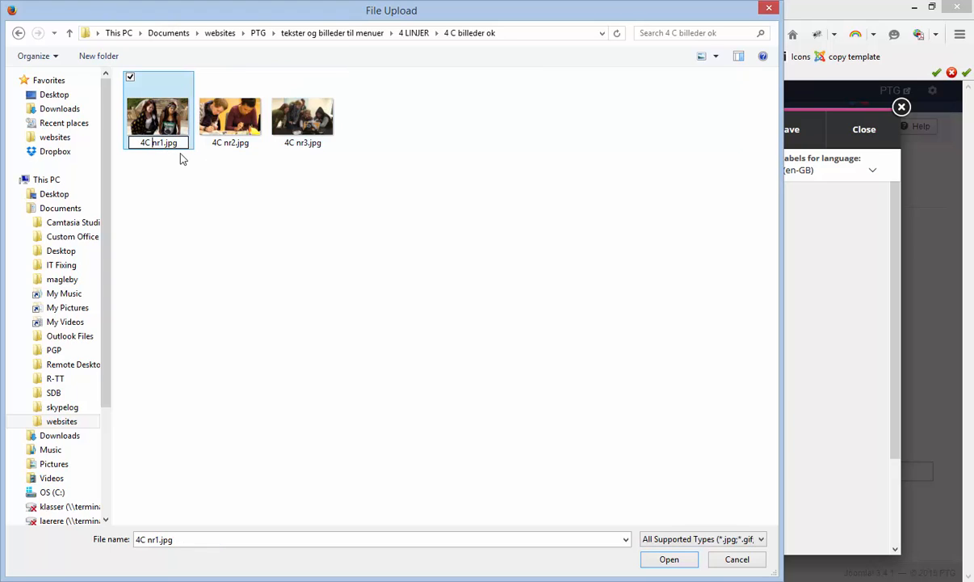
key("BackSpace")
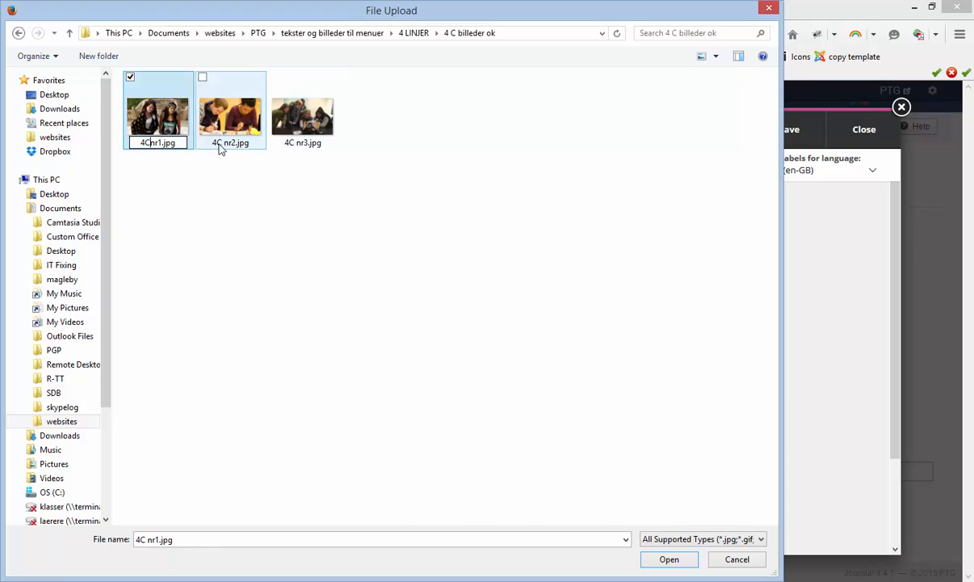
left_click(220, 146)
Step: Rename the image 4C nr3.jpg to 4Cnr3.jpg, without a space
left_click(230, 120)
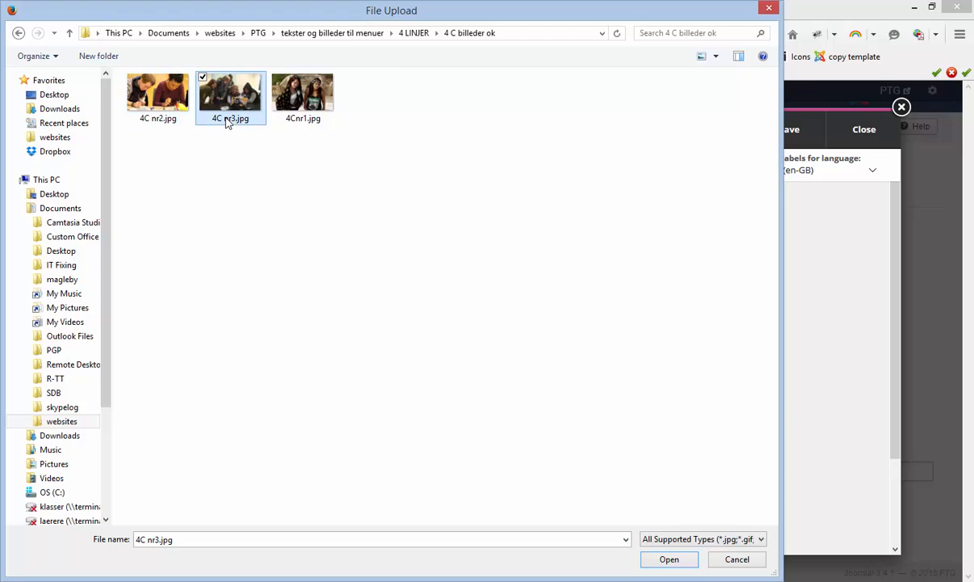
left_click(227, 121)
left_click(226, 120)
key("BackSpace")
left_click(298, 121)
Step: Remove the space from the remaining image's file name so that it reads 4Cnr2.jpg
left_click(162, 127)
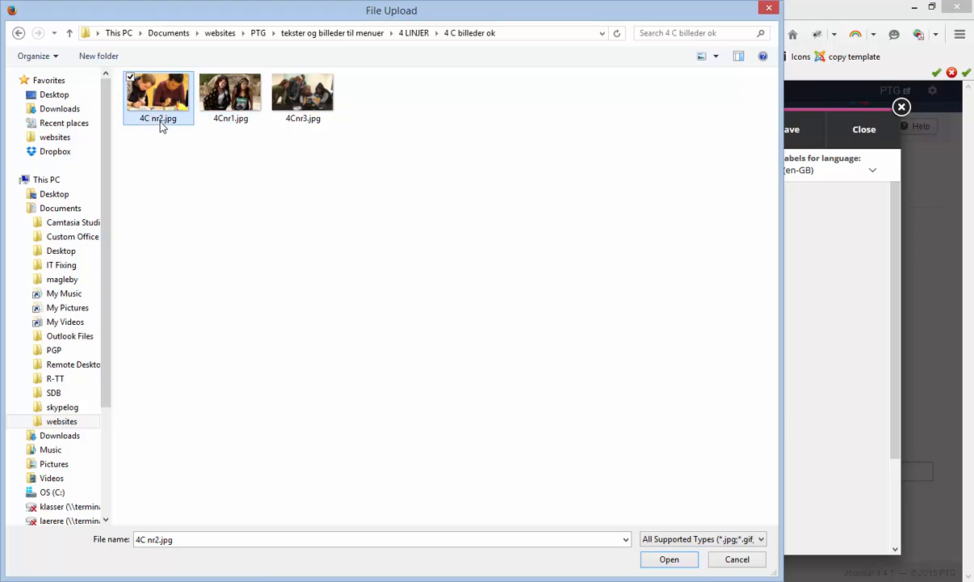
left_click(154, 119)
key("BackSpace")
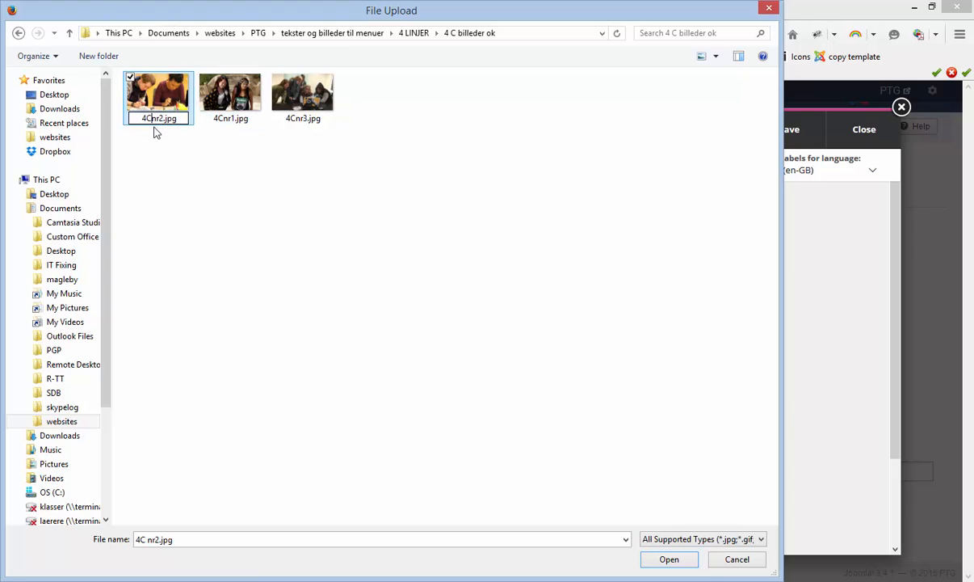
left_click(160, 140)
left_click(160, 119)
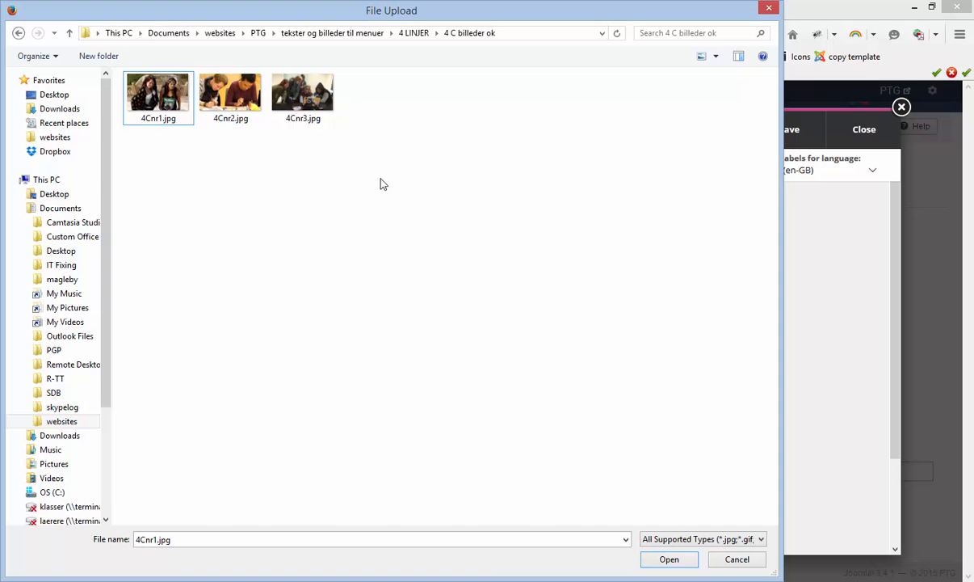
Step: Upload 4Cnr1.jpg, 4Cnr2.jpg and 4Cnr3.jpg to the gallery and close the upload dialog
left_click_drag(369, 167, 76, 95)
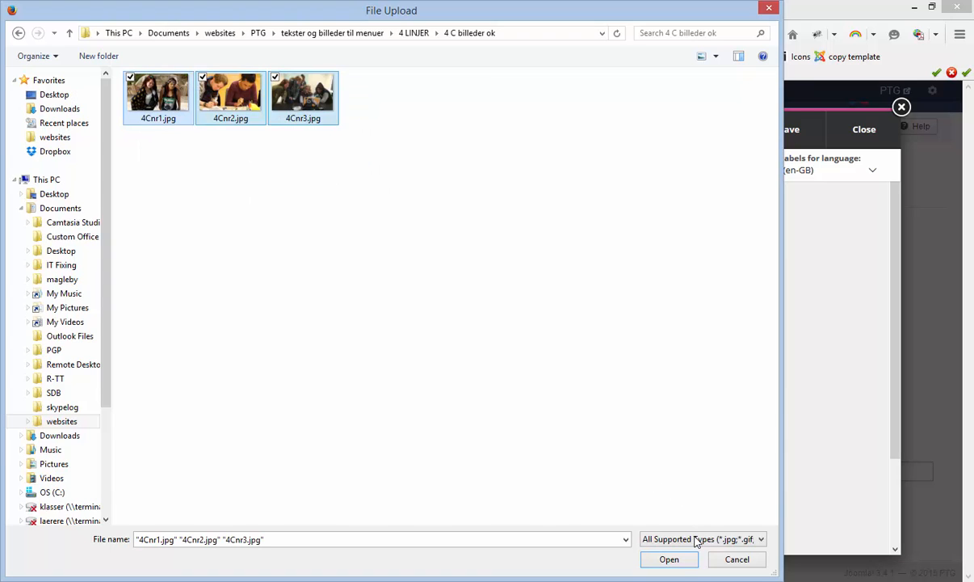
left_click(669, 559)
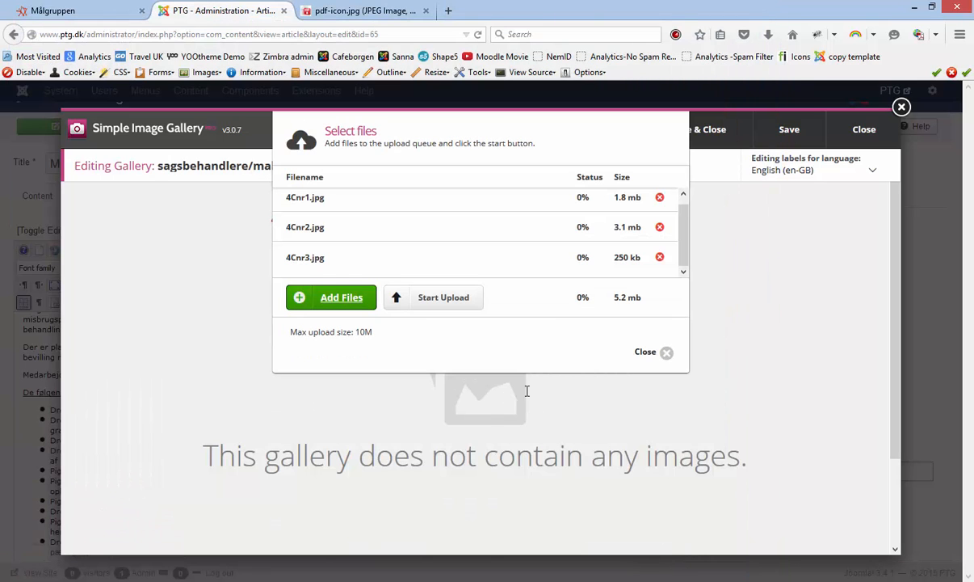
left_click(446, 299)
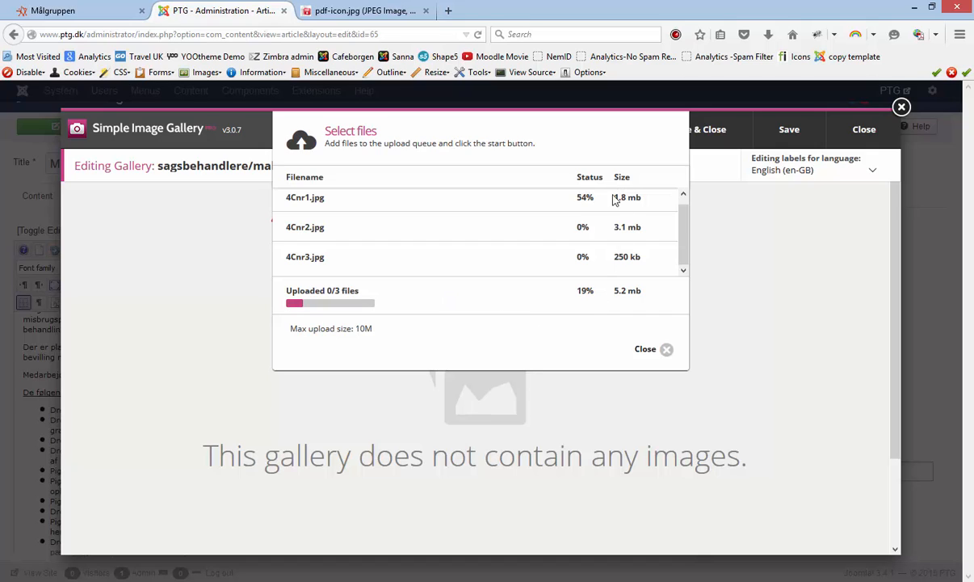
left_click_drag(616, 198, 644, 203)
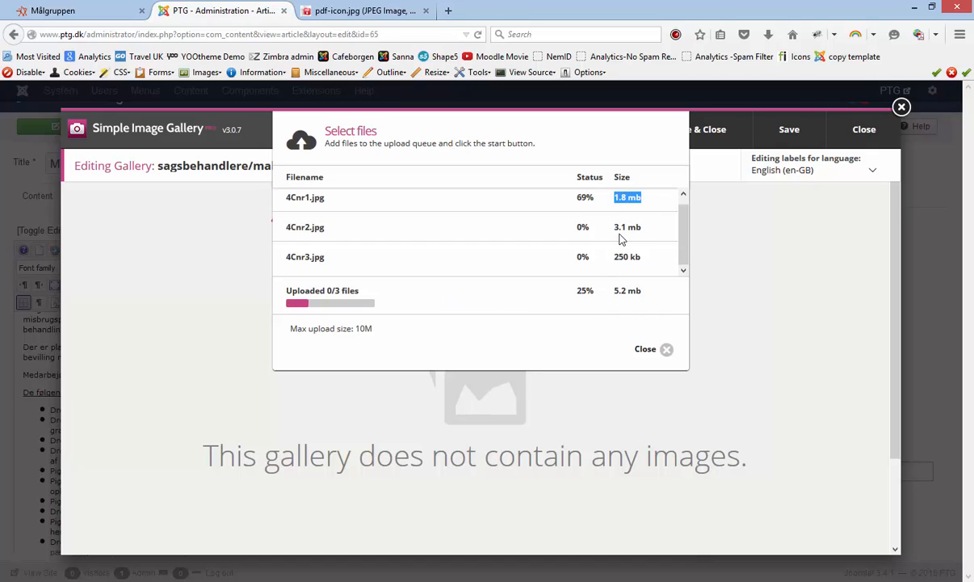
left_click_drag(616, 227, 637, 254)
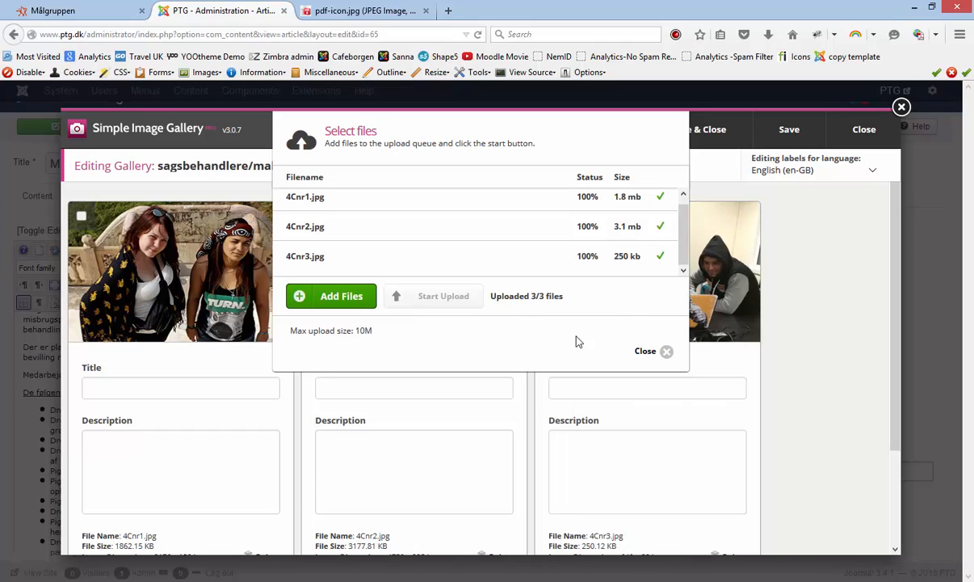
left_click(665, 350)
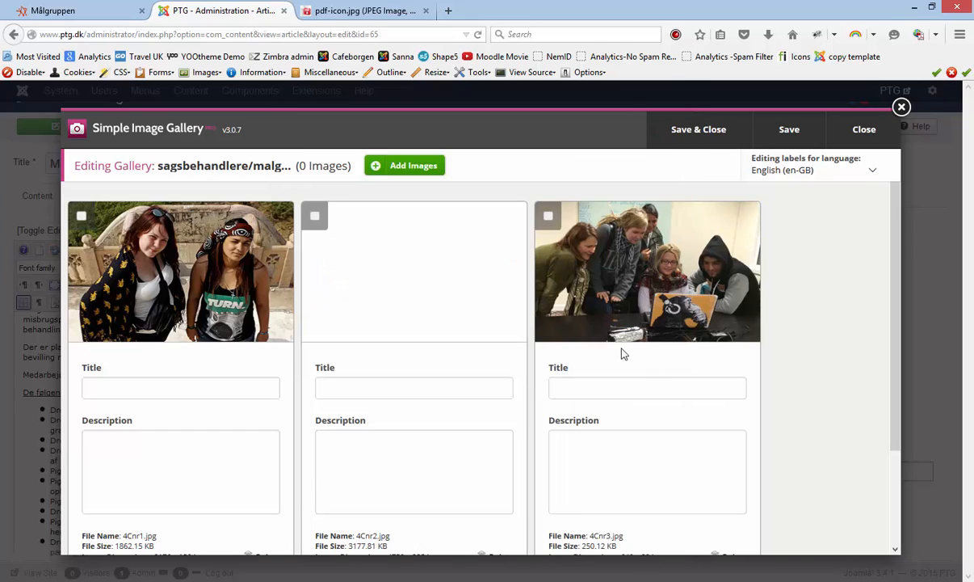
Step: Give the three gallery images the descriptions test1, test2 and test3 in order
left_click(155, 476)
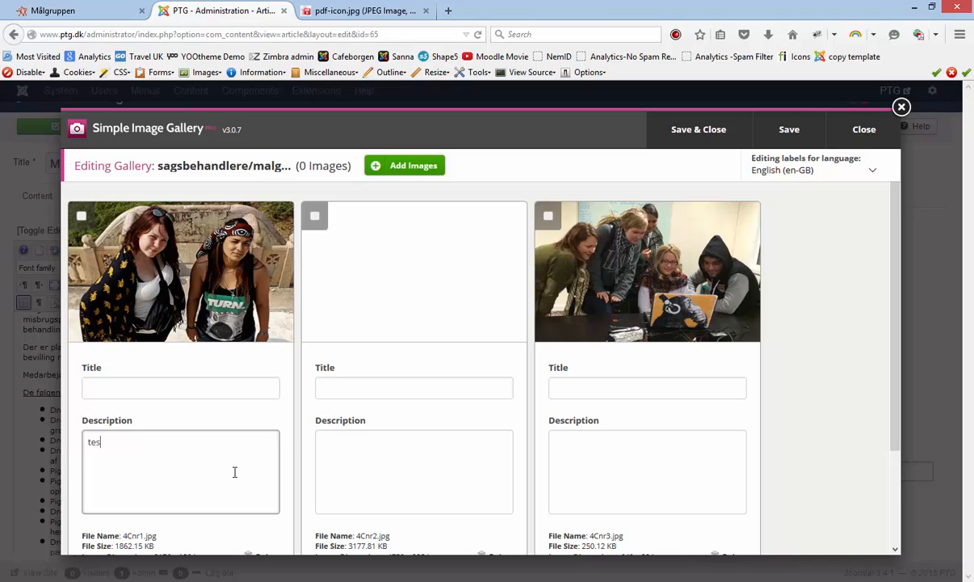
type("test")
left_click(361, 469)
type("tes")
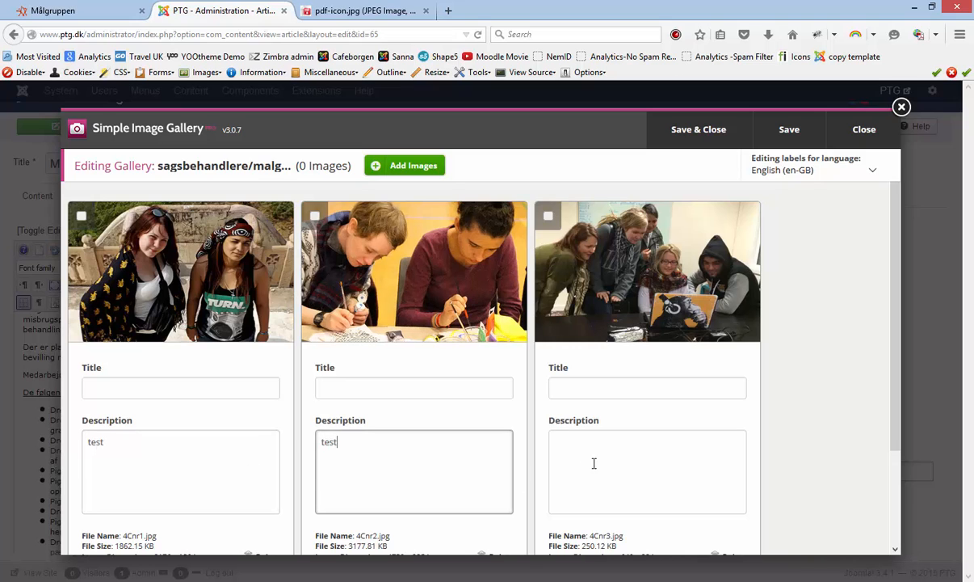
left_click(595, 463)
type("test3")
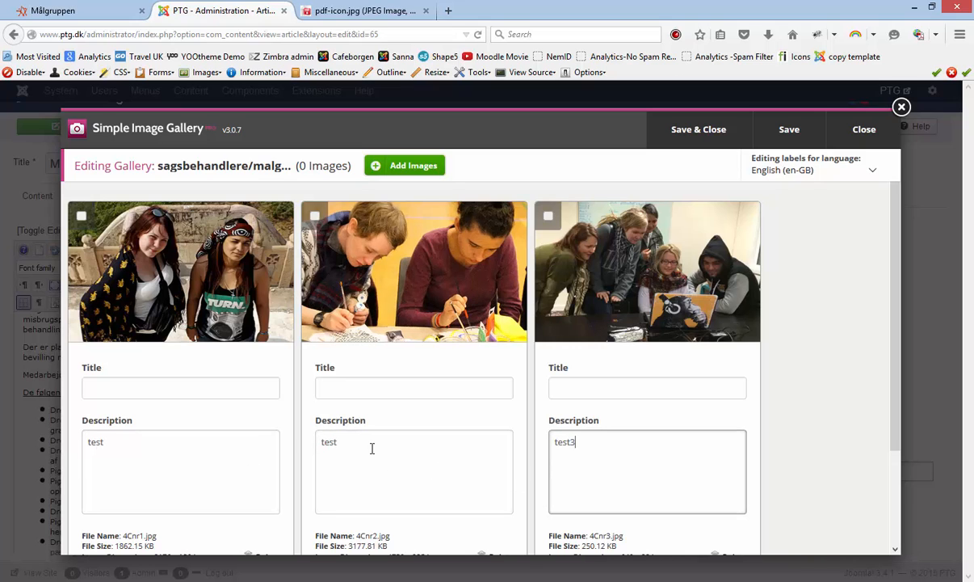
left_click(371, 448)
type("2")
left_click(151, 442)
type("1")
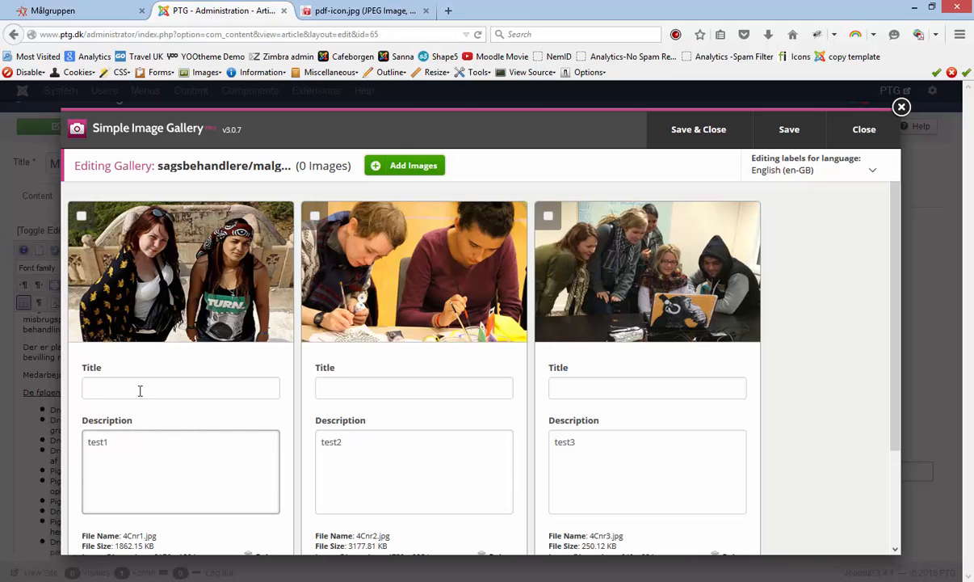
Step: Title the first image test, and save and close the gallery
left_click(140, 391)
type("test")
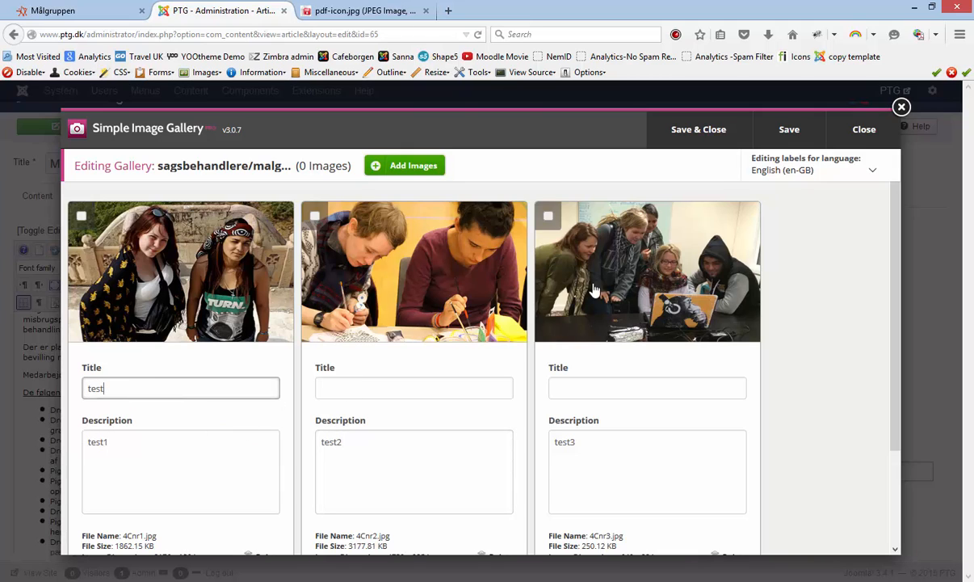
left_click(721, 138)
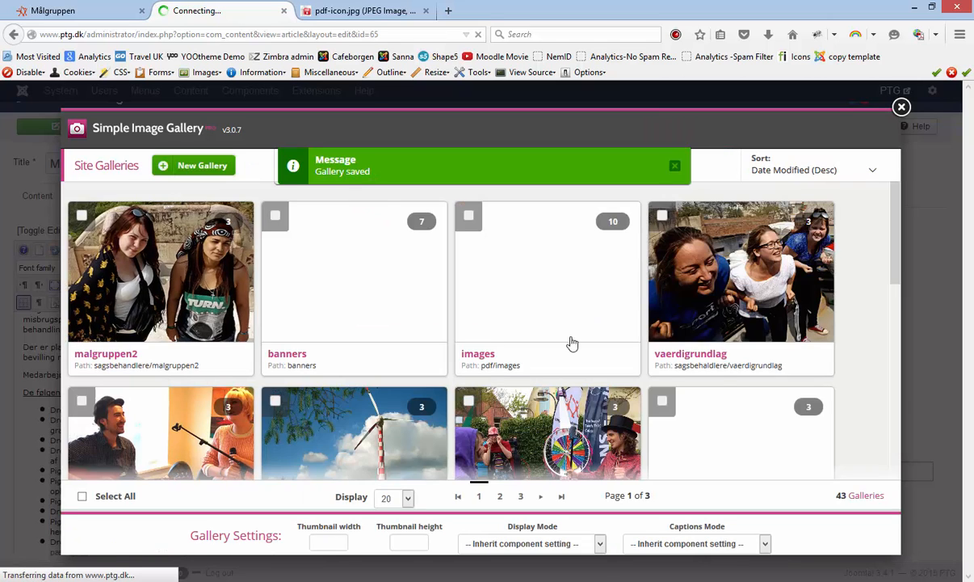
Step: Insert the malgruppen2 gallery at the end of the Målgruppen article and save the article
mouse_move(127, 300)
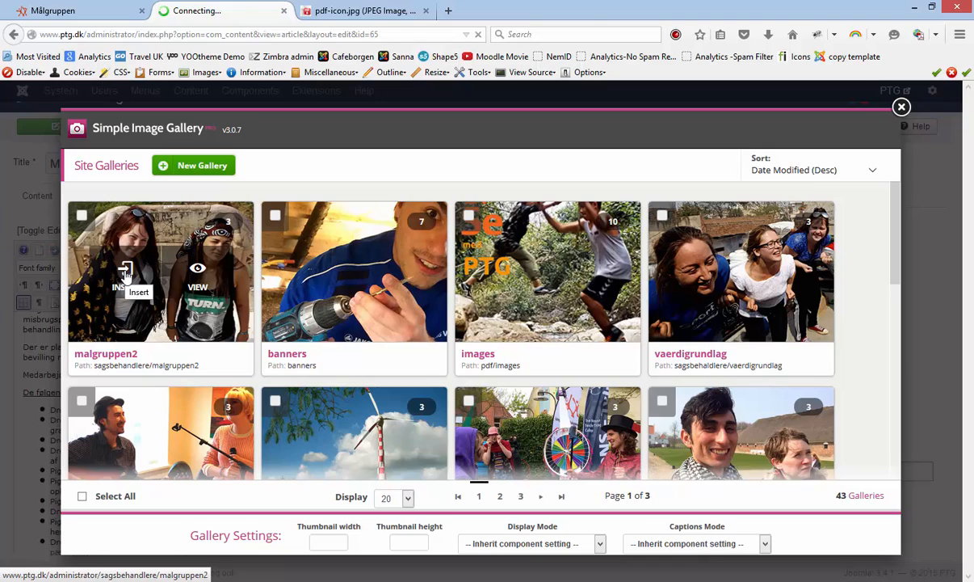
left_click(126, 274)
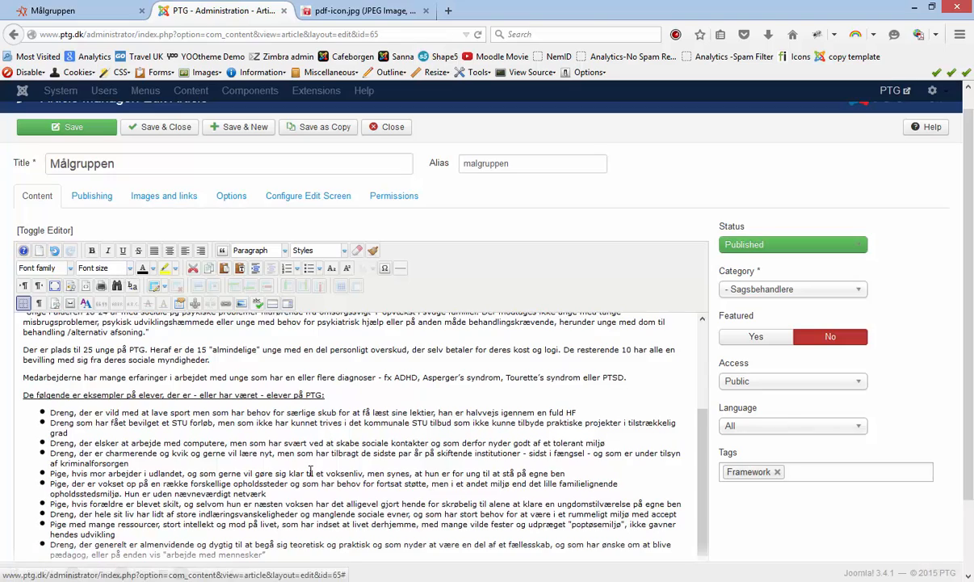
scroll(326, 474, "down", 1)
scroll(326, 493, "down", 2)
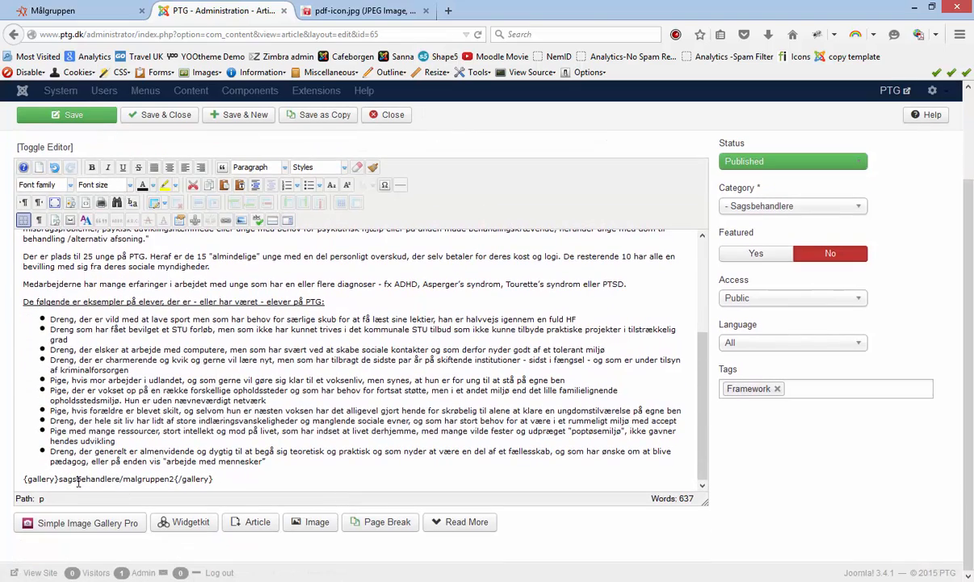
left_click(87, 122)
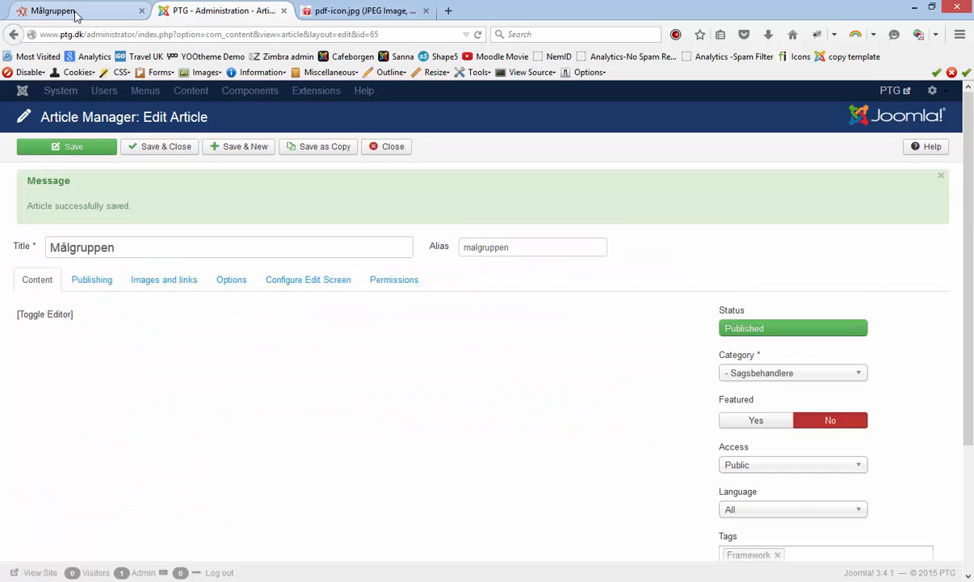
Step: Reload the public Målgruppen page and view the new image gallery at the end of the article
left_click(75, 11)
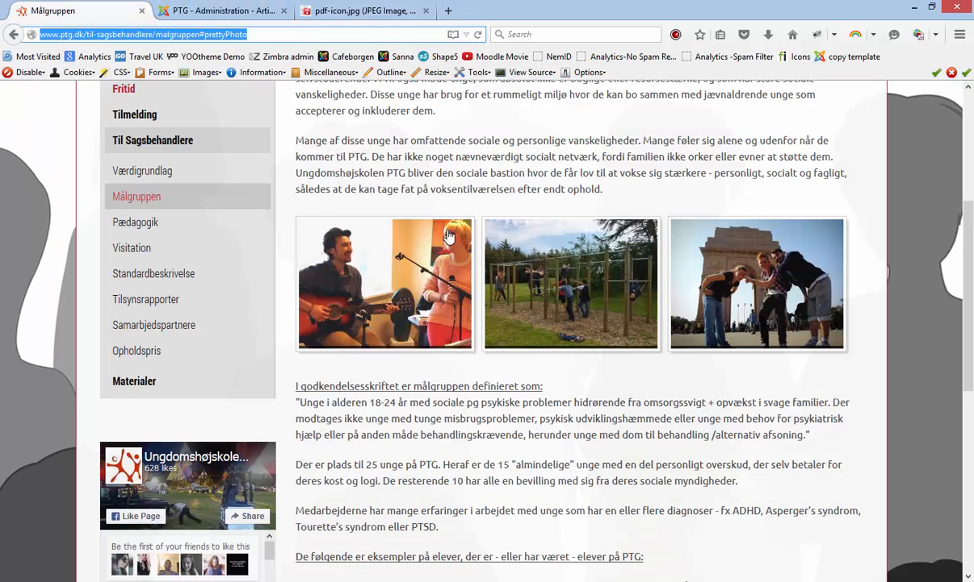
scroll(421, 230, "up", 5)
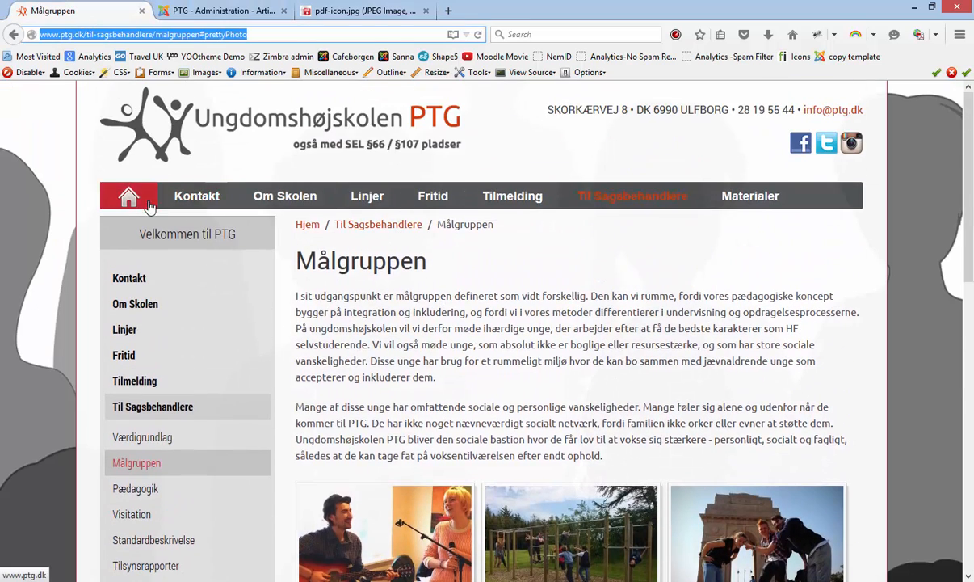
left_click(479, 35)
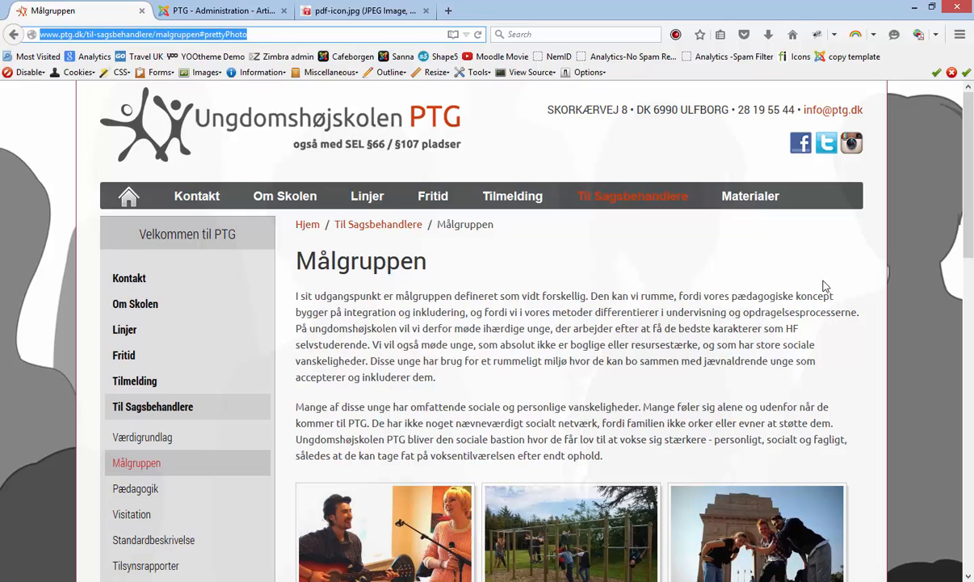
left_click(973, 325)
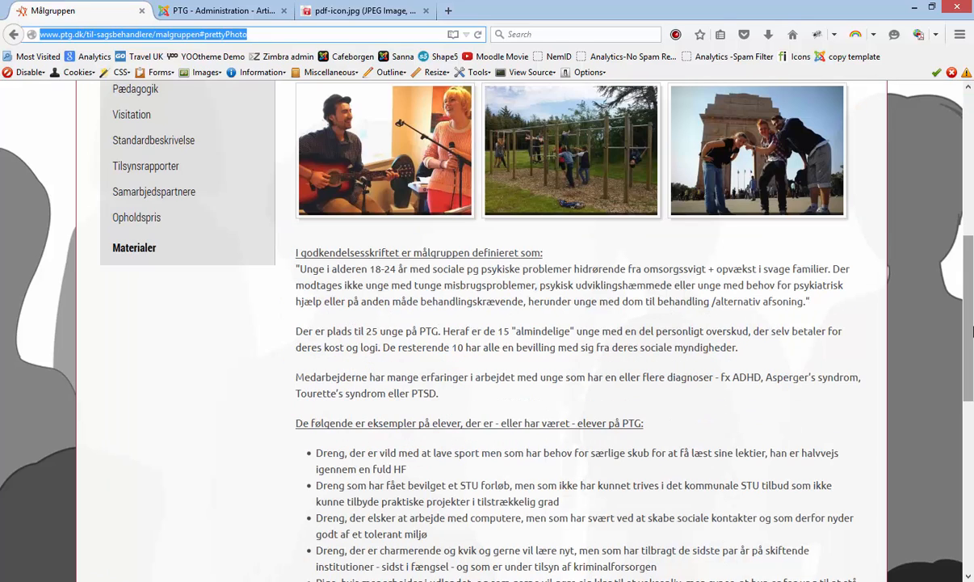
left_click_drag(971, 325, 952, 483)
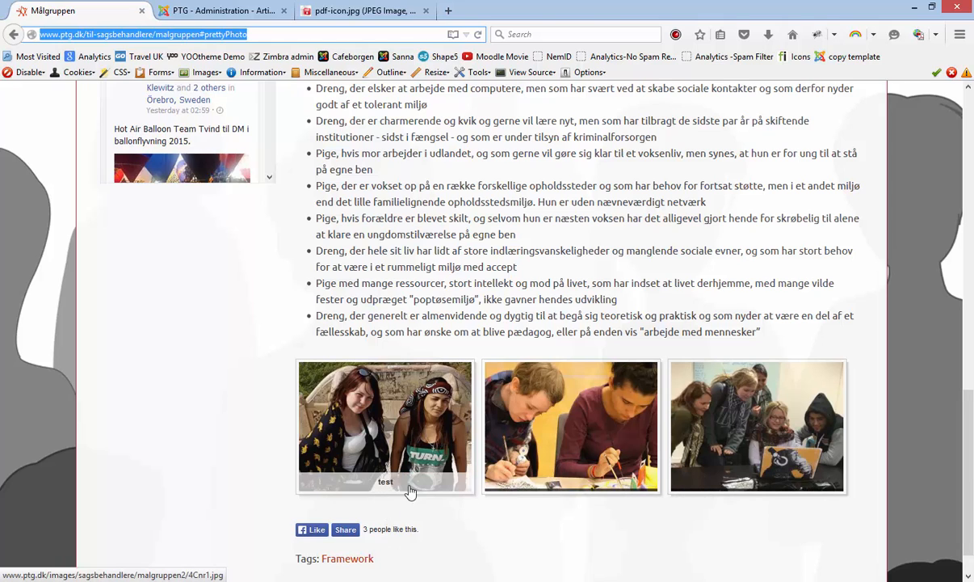
Step: Enlarge the first image of the new gallery, check its description below the picture, and close the enlarged view
left_click(408, 429)
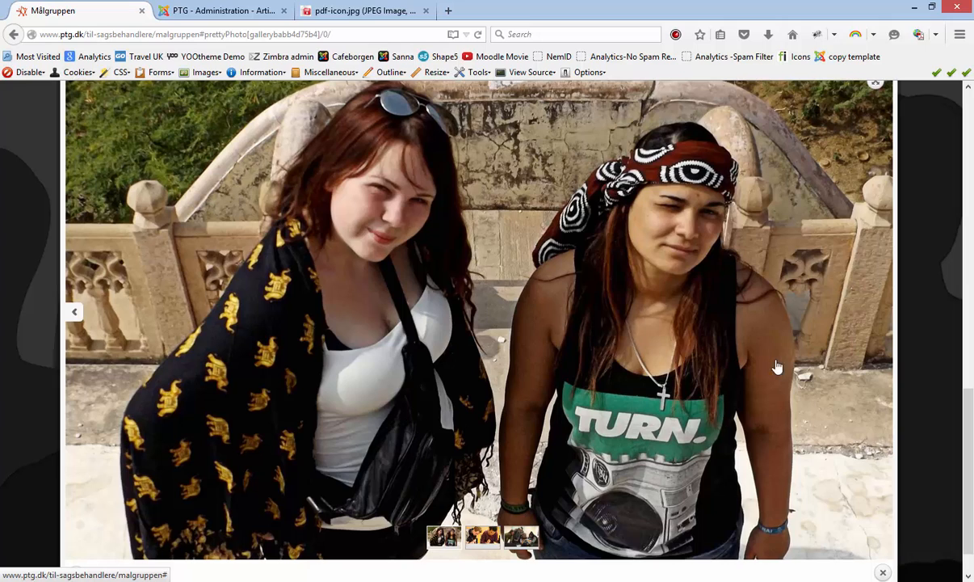
scroll(914, 264, "down", 1)
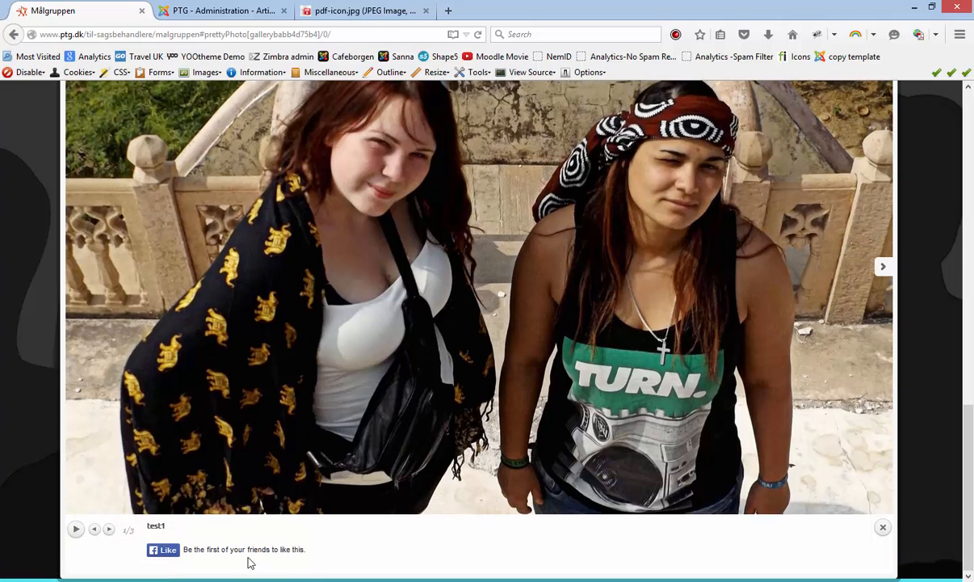
left_click_drag(150, 524, 226, 537)
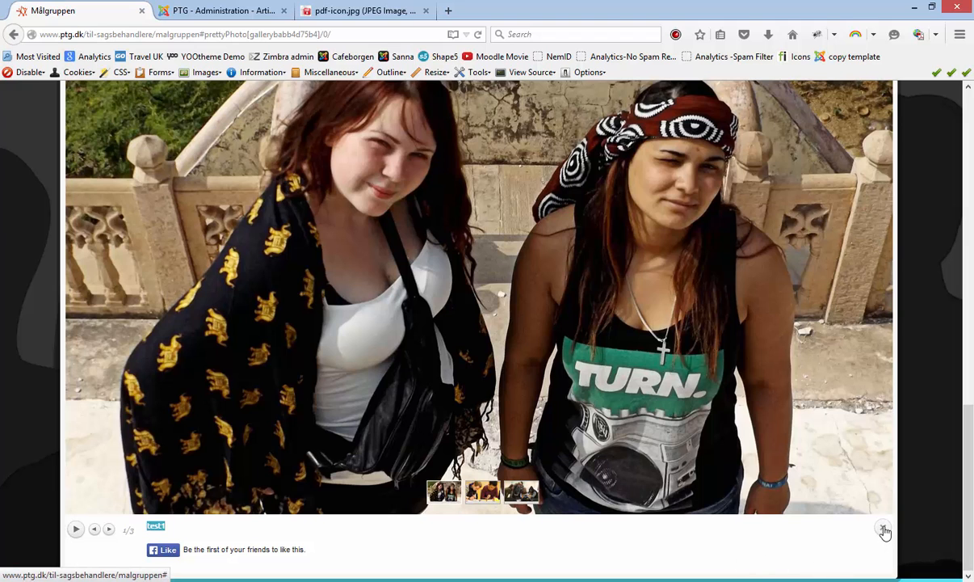
left_click(885, 530)
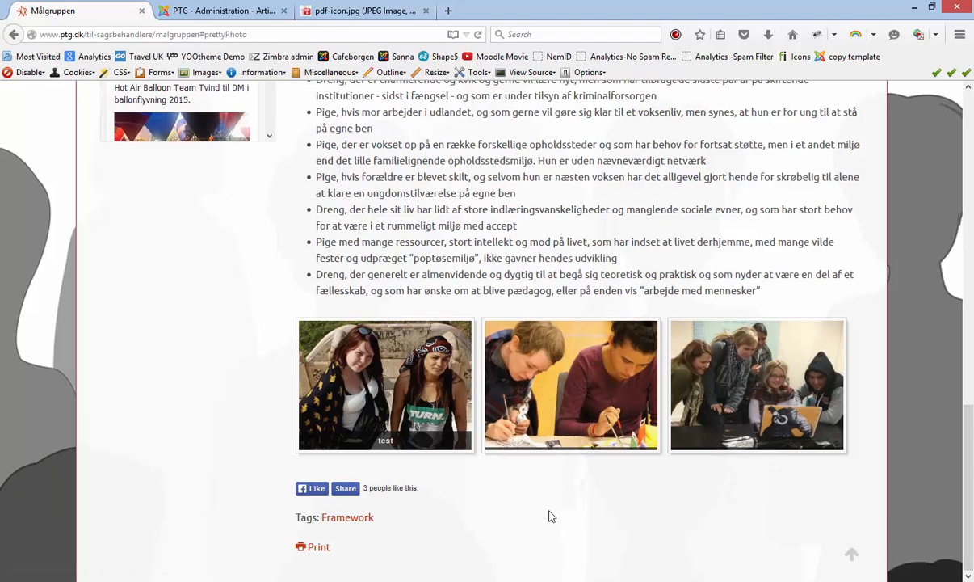
scroll(549, 517, "up", 2)
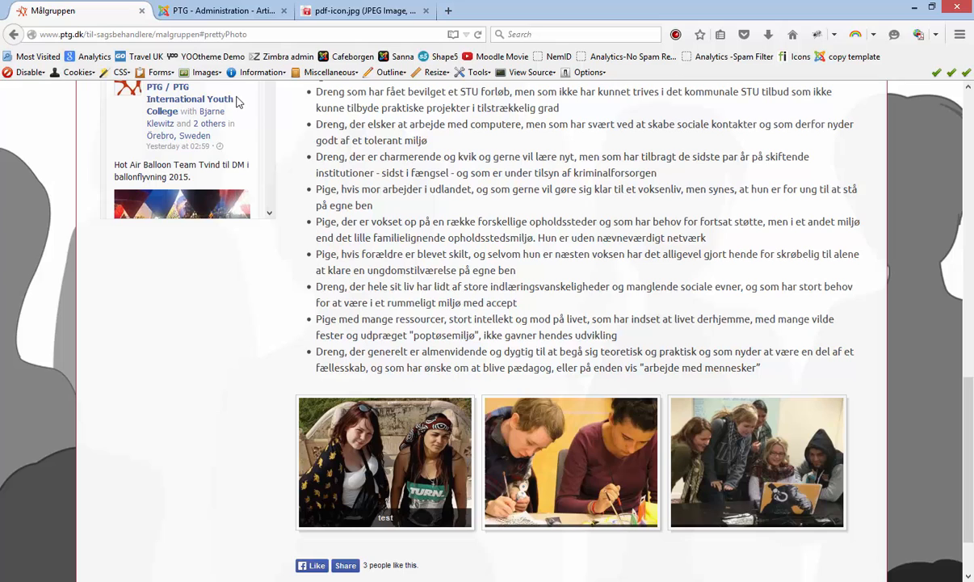
Step: Remove the malgruppen2 gallery tag from the end of the Målgruppen article, and save and close the article
left_click(206, 12)
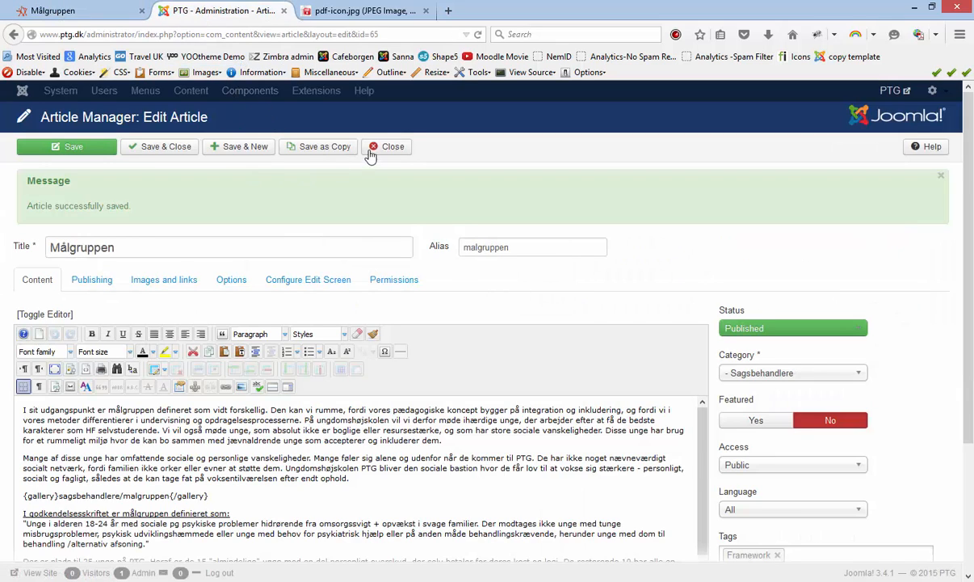
scroll(292, 312, "down", 5)
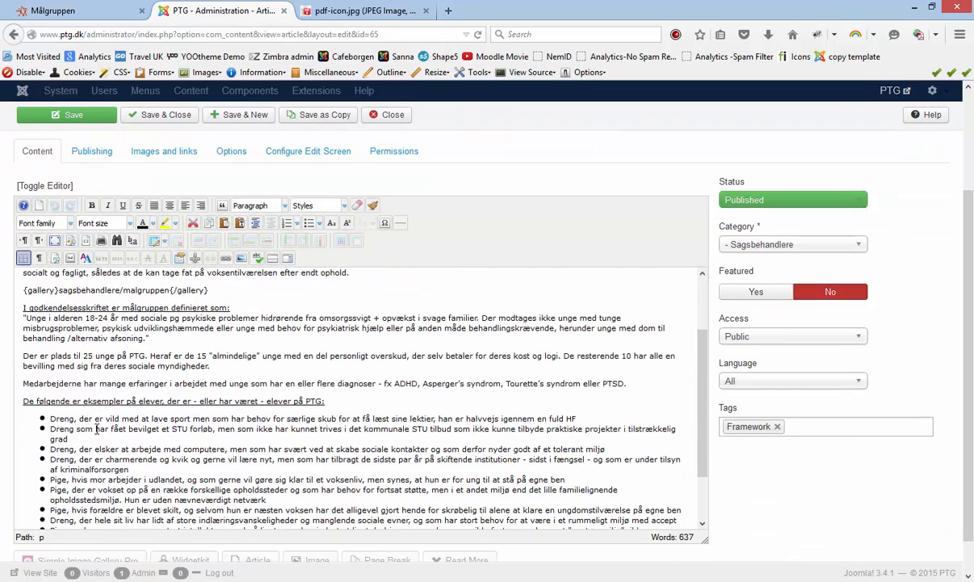
left_click(97, 429)
left_click(77, 367)
scroll(77, 368, "down", 3)
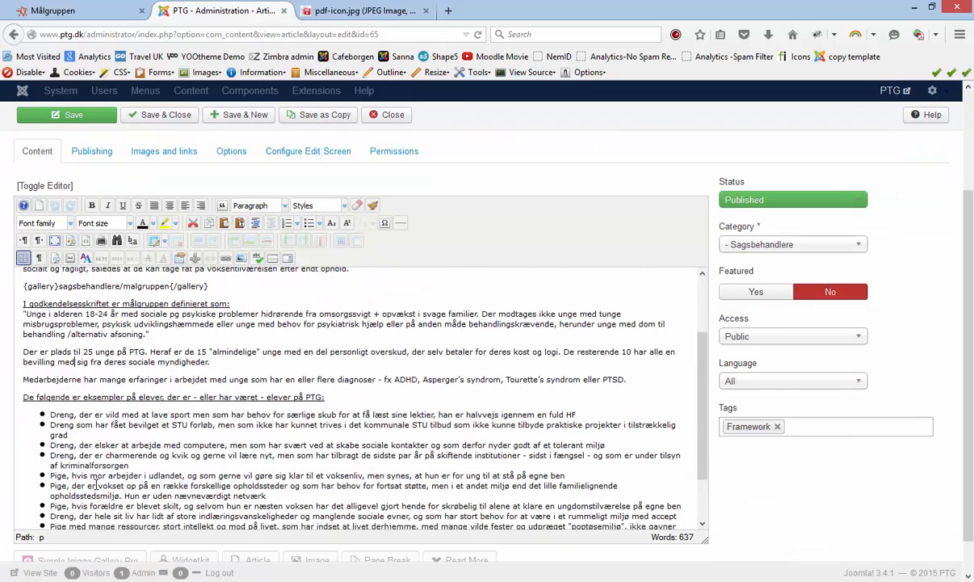
scroll(117, 517, "down", 1)
scroll(177, 543, "down", 1)
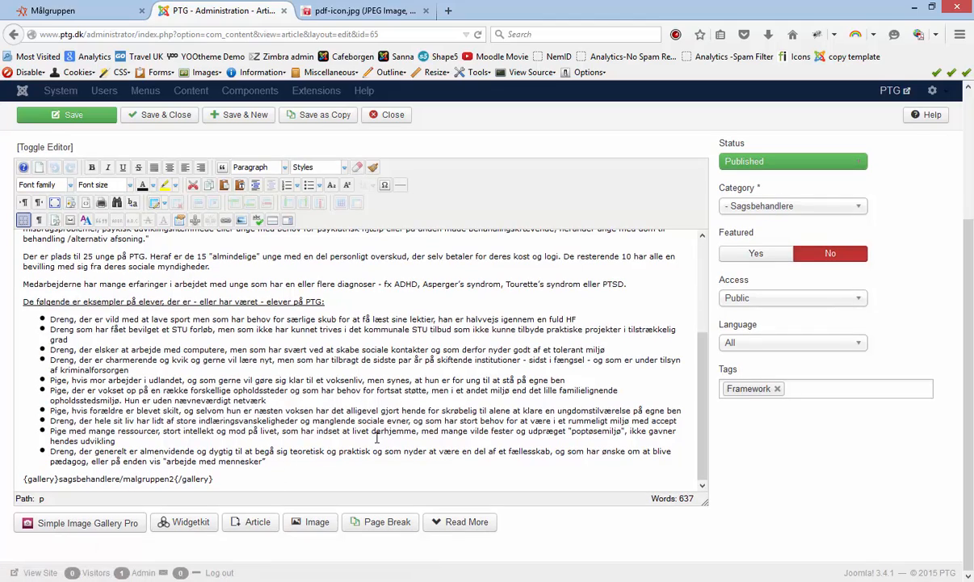
scroll(469, 443, "up", 3)
scroll(93, 479, "down", 3)
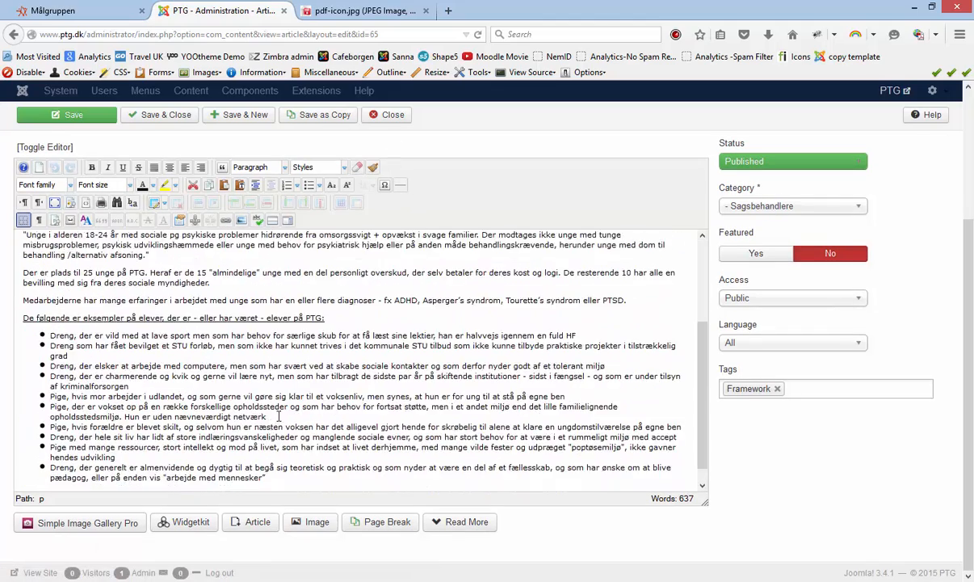
triple_click(93, 479)
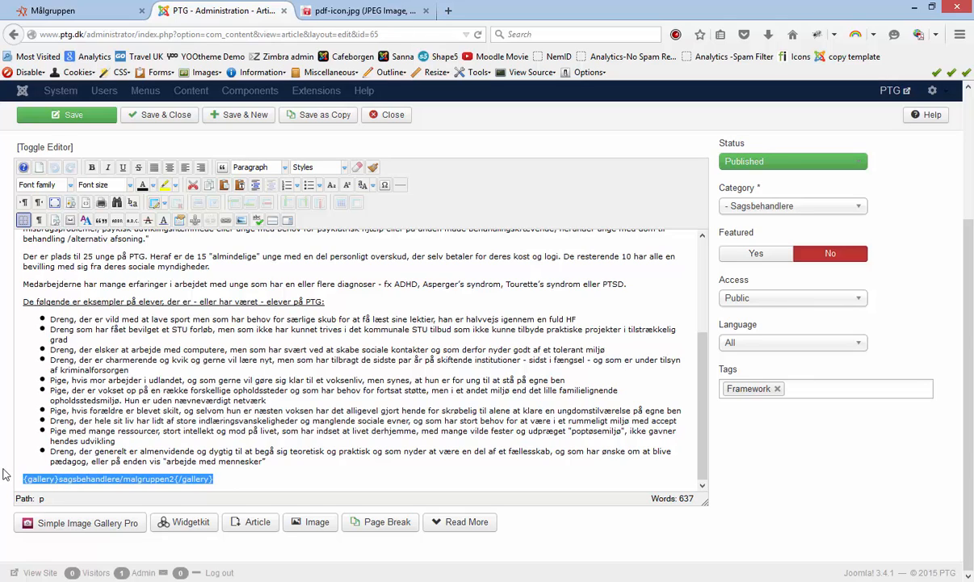
key("BackSpace")
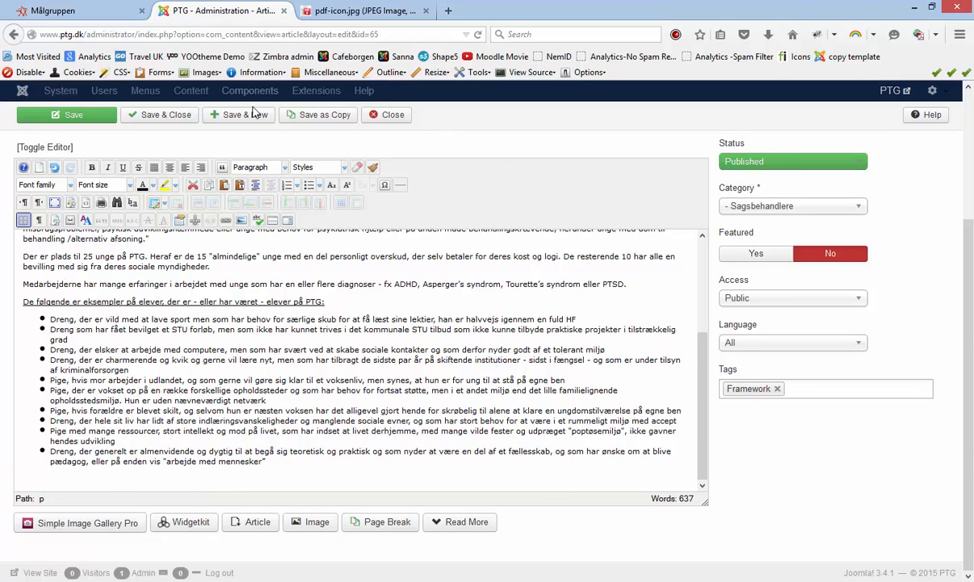
left_click(157, 117)
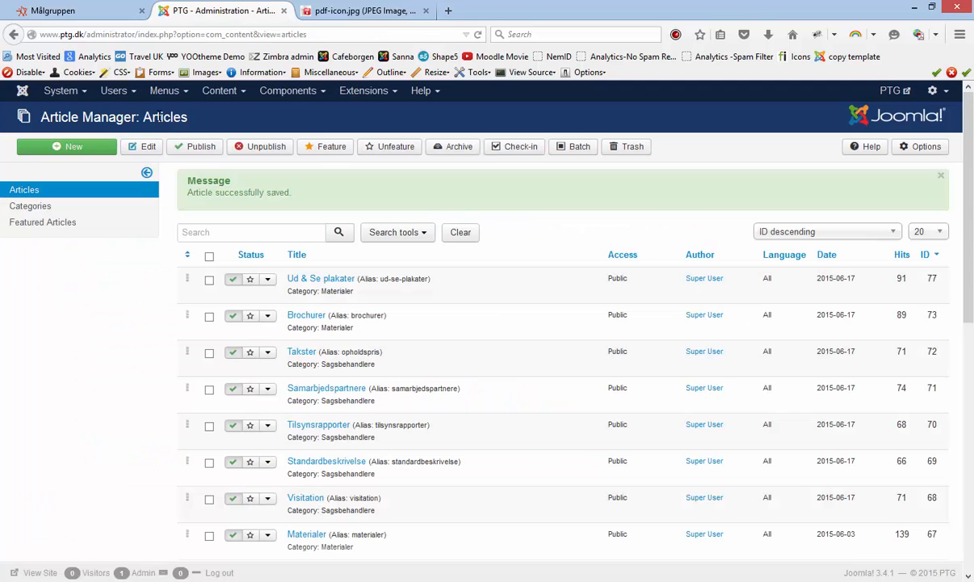
Step: Open the paedagogik gallery in Simple Image Gallery Pro to view its images, and save and close it
left_click(284, 92)
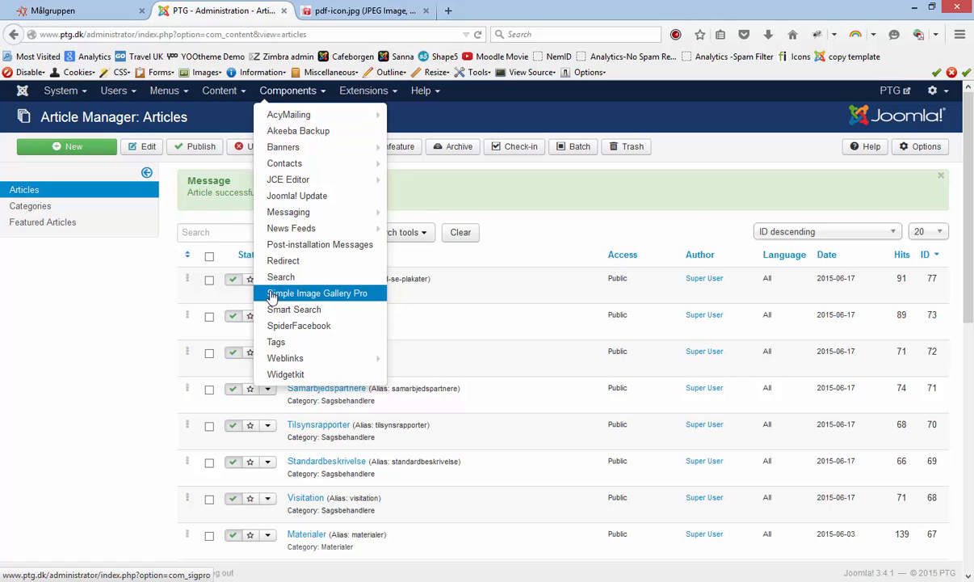
left_click(328, 295)
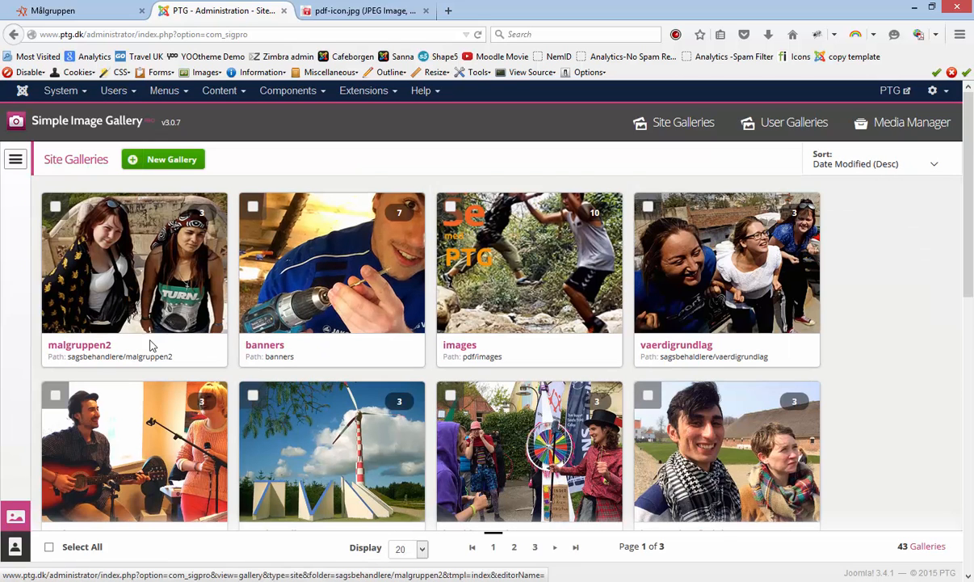
scroll(702, 256, "down", 2)
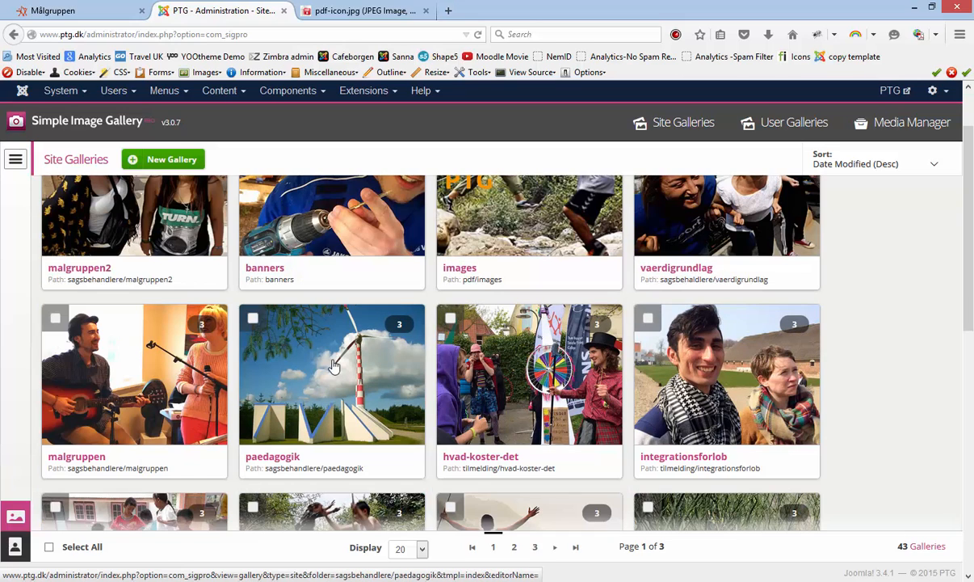
left_click(333, 366)
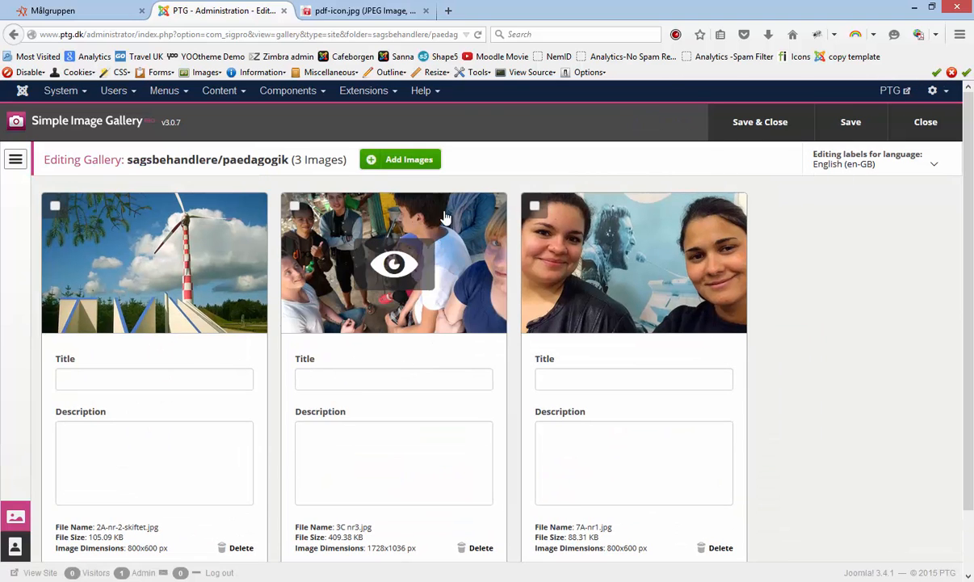
left_click(768, 132)
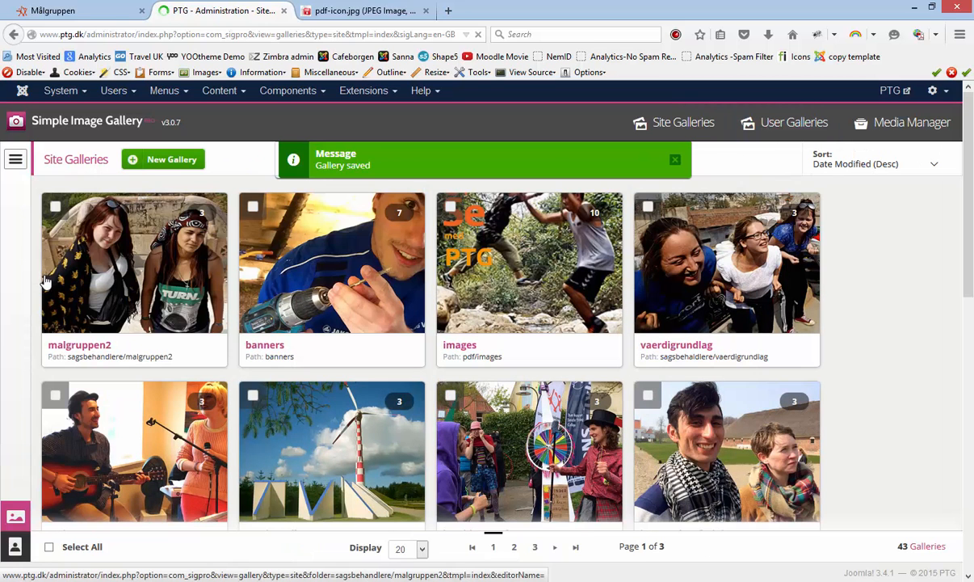
Step: Try to delete the malgruppen2 gallery permanently from the site galleries
left_click(54, 207)
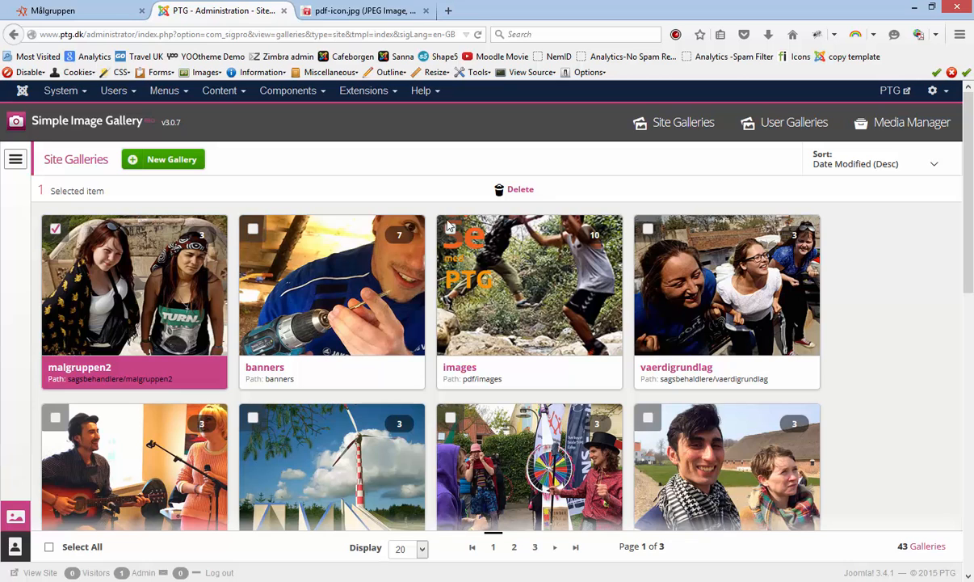
left_click(521, 191)
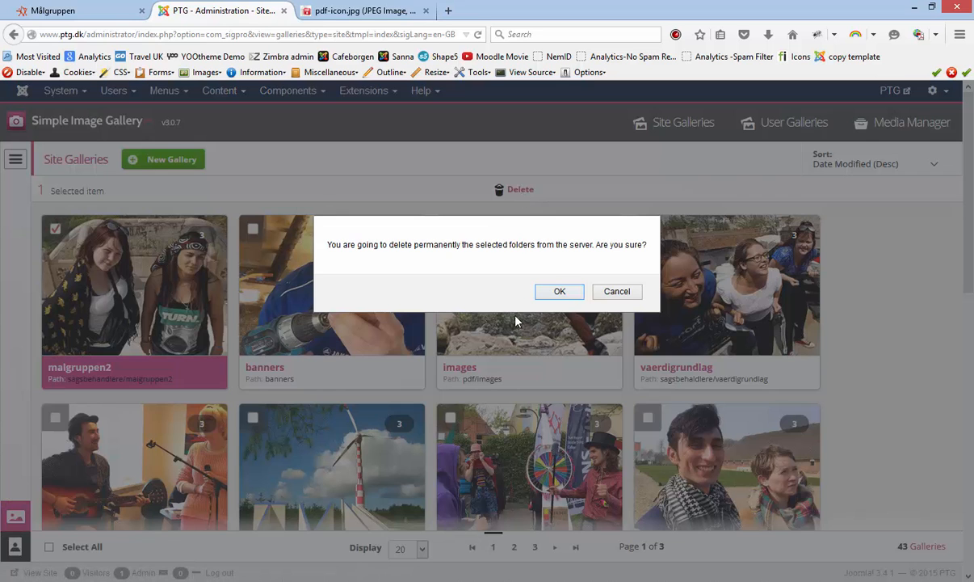
left_click(556, 293)
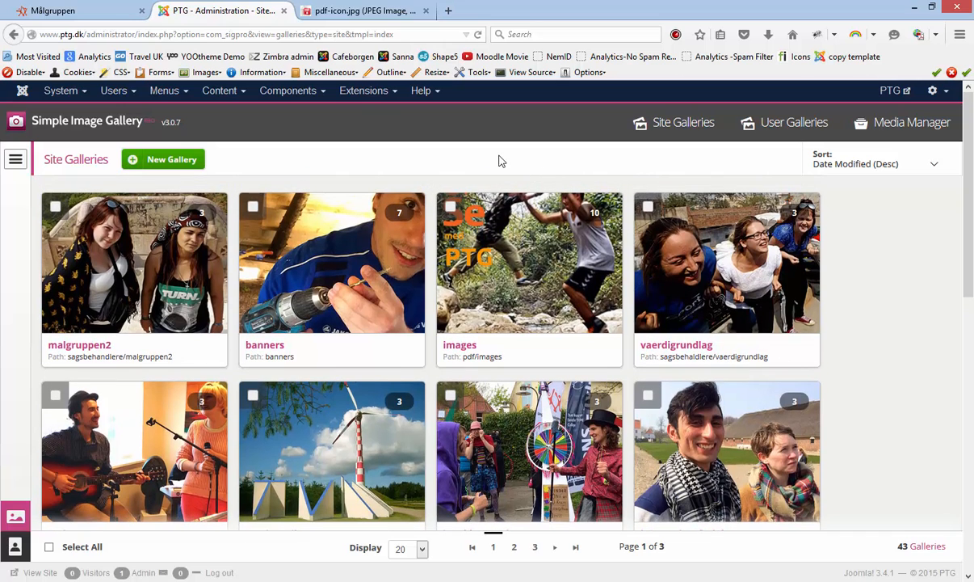
Step: Bring up the Notepad outline and point out its line on PDF Thumbnails 255x360
left_click(285, 94)
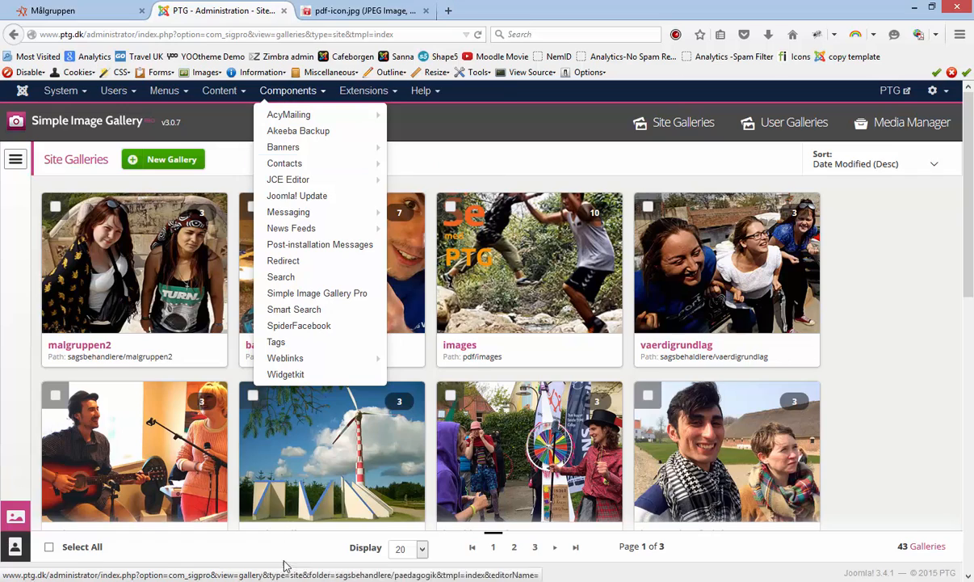
left_click(285, 580)
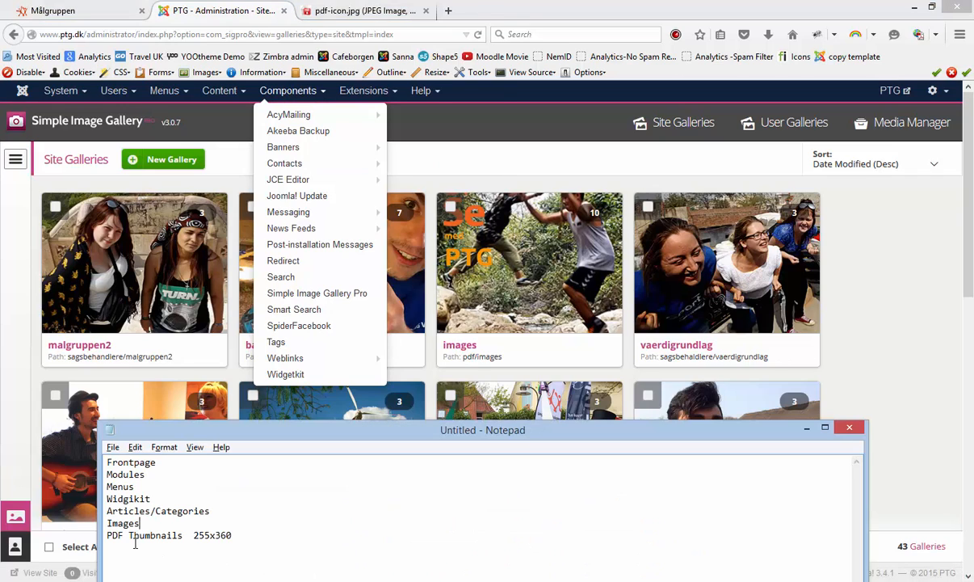
left_click_drag(106, 535, 240, 534)
left_click(258, 535)
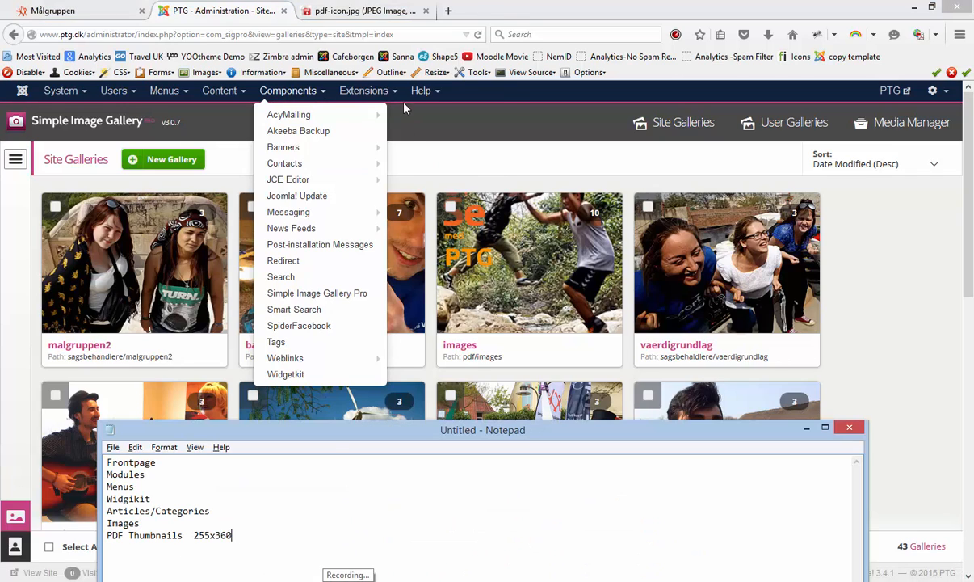
Step: Open the Ud & Se plakater page under Materialer on the public site and look through its PDF poster thumbnails
left_click(85, 10)
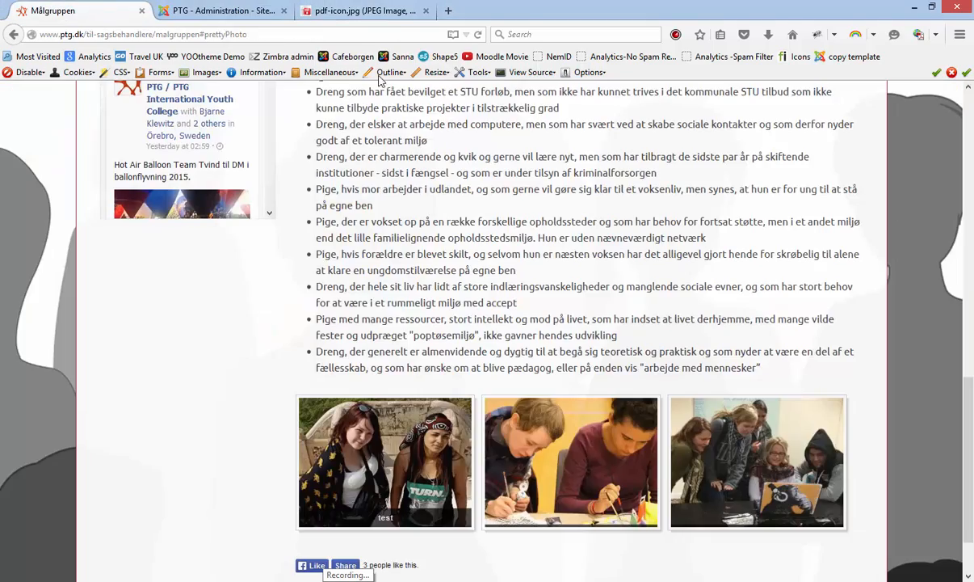
scroll(615, 216, "up", 15)
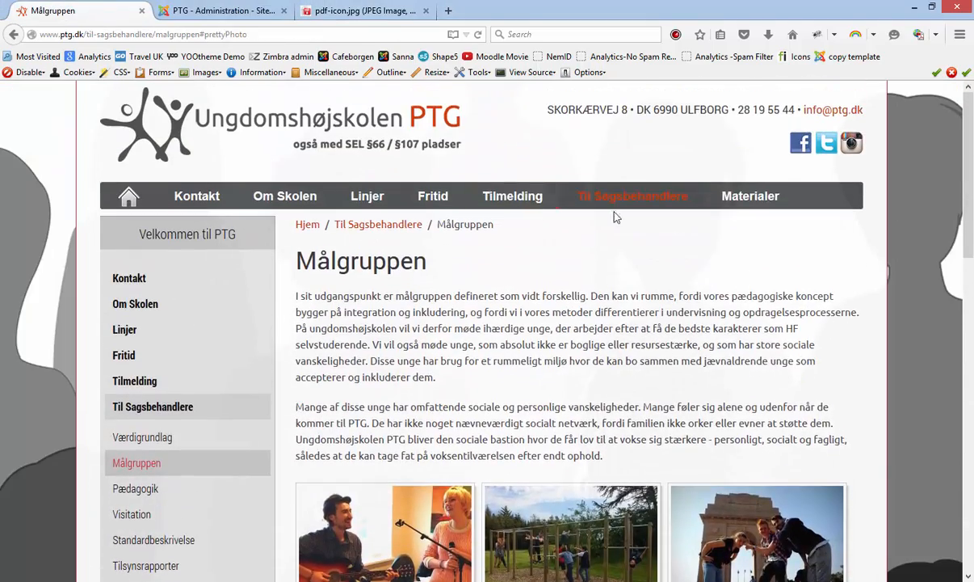
left_click(719, 193)
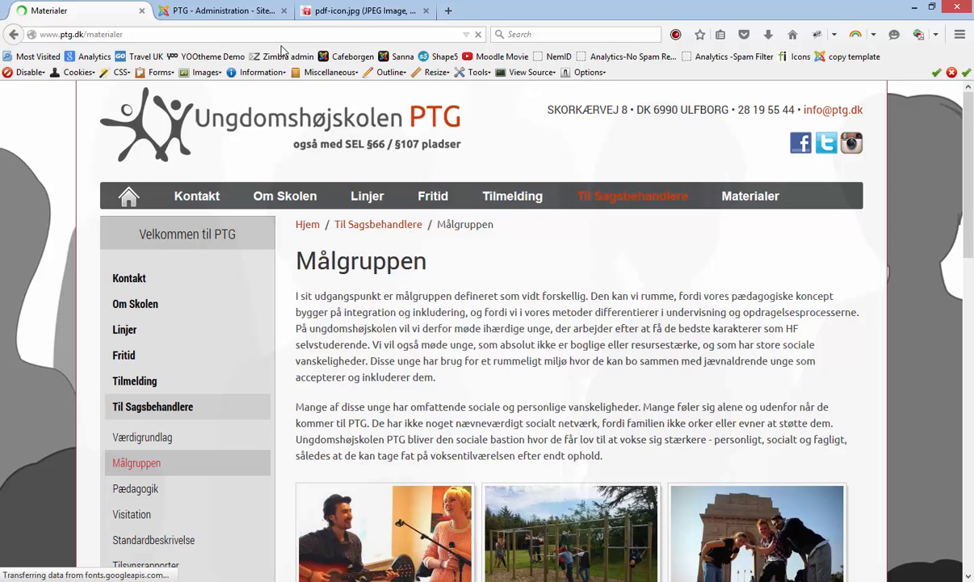
left_click(144, 492)
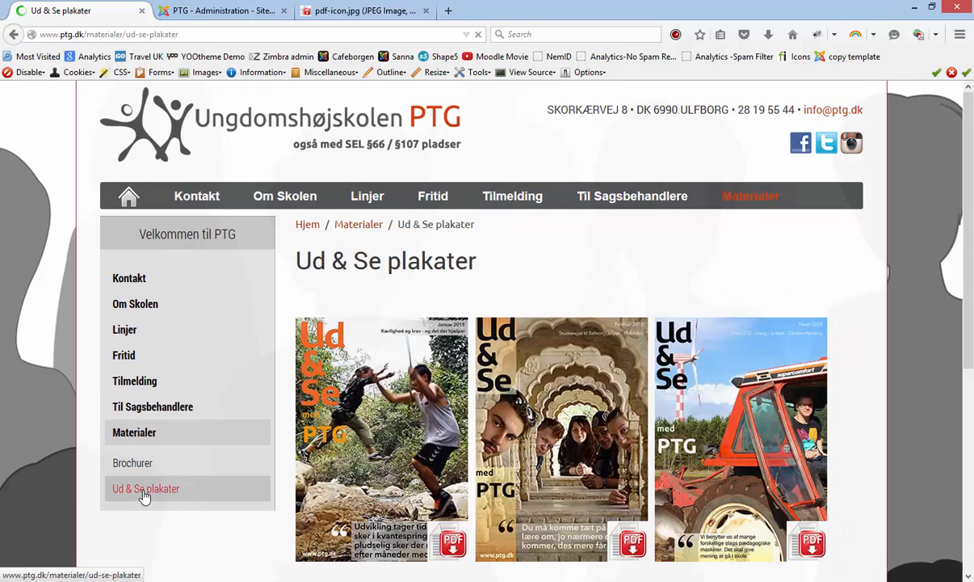
scroll(507, 328, "down", 2)
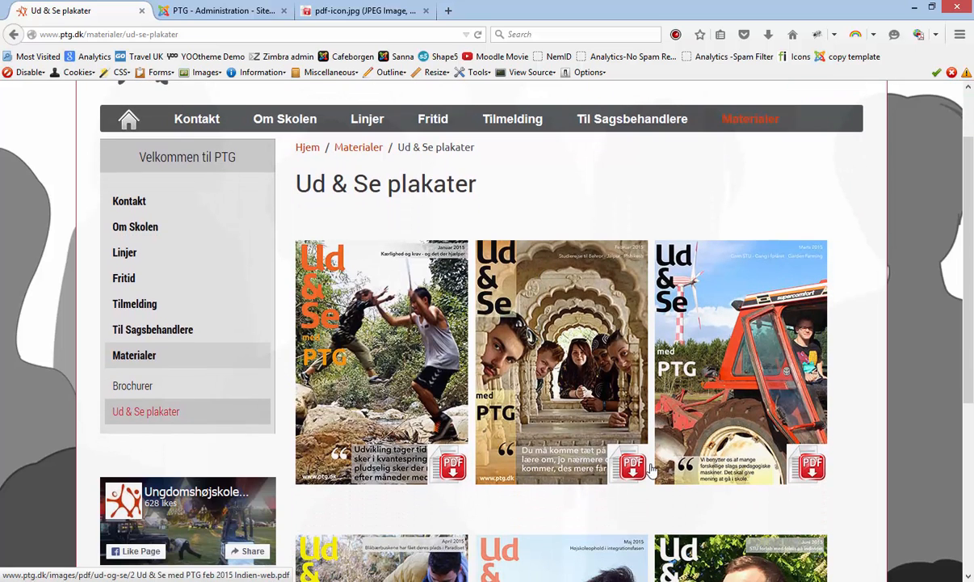
scroll(721, 453, "down", 6)
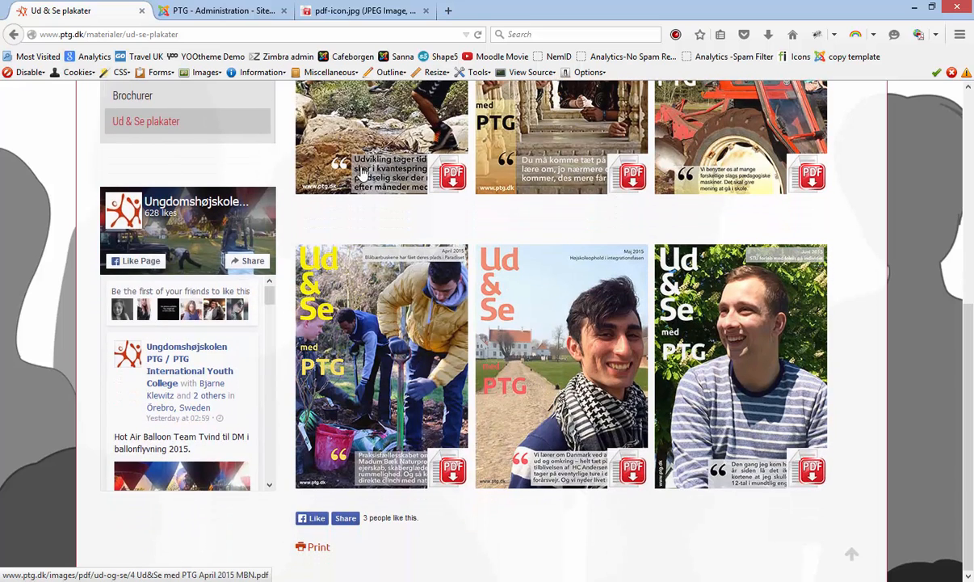
Step: Open the January 2015 Ud & Se poster PDF from its thumbnail, look through it, and close it
left_click(365, 121)
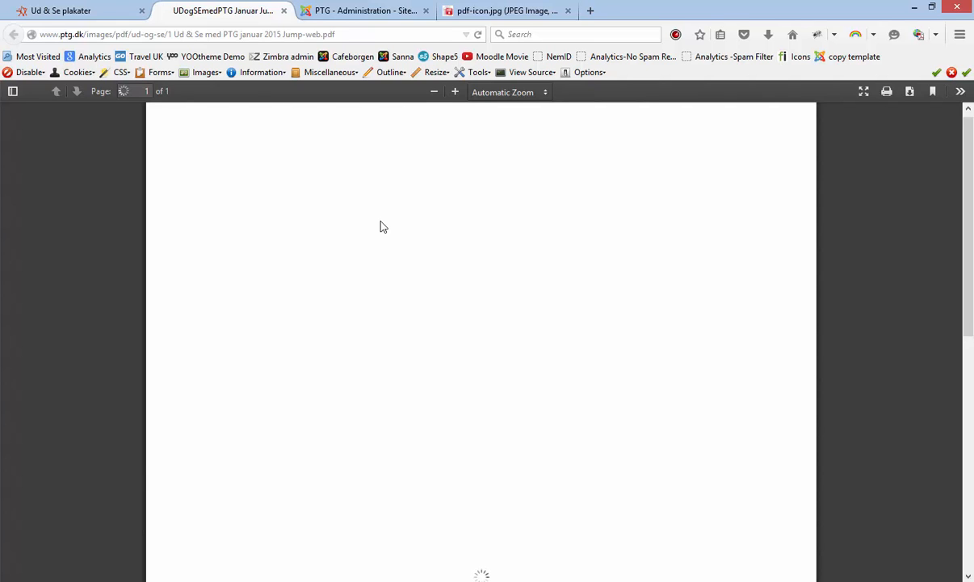
scroll(384, 227, "down", 5)
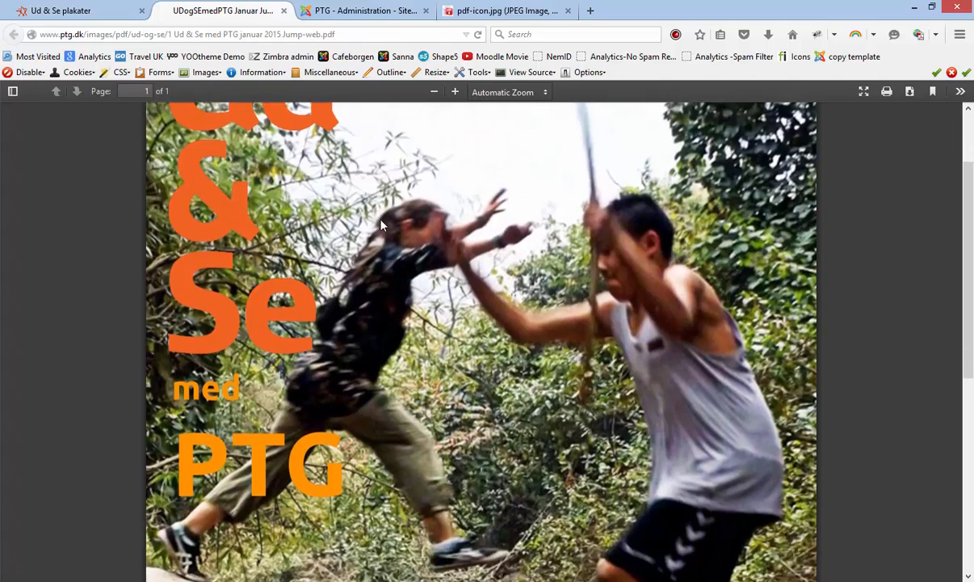
scroll(369, 220, "up", 3)
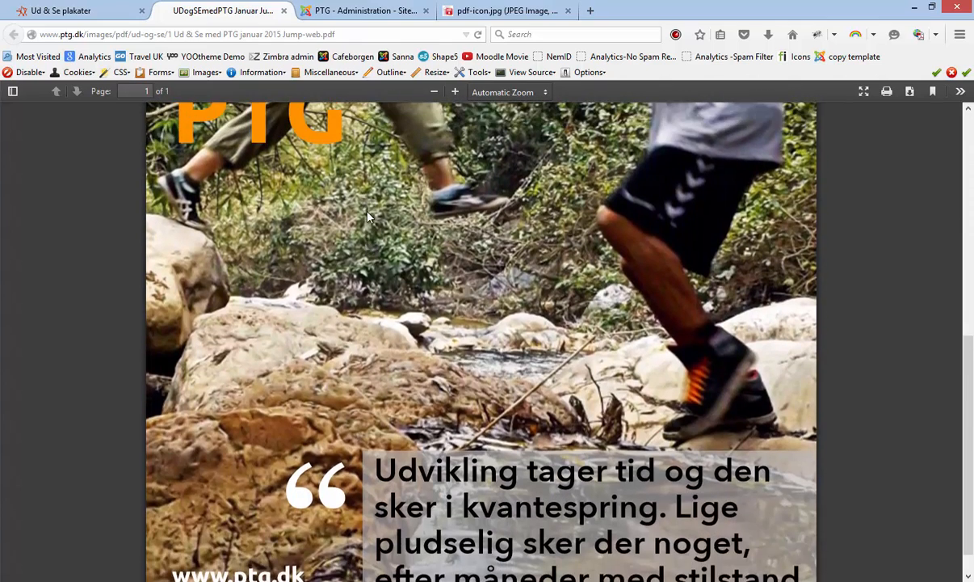
left_click(284, 12)
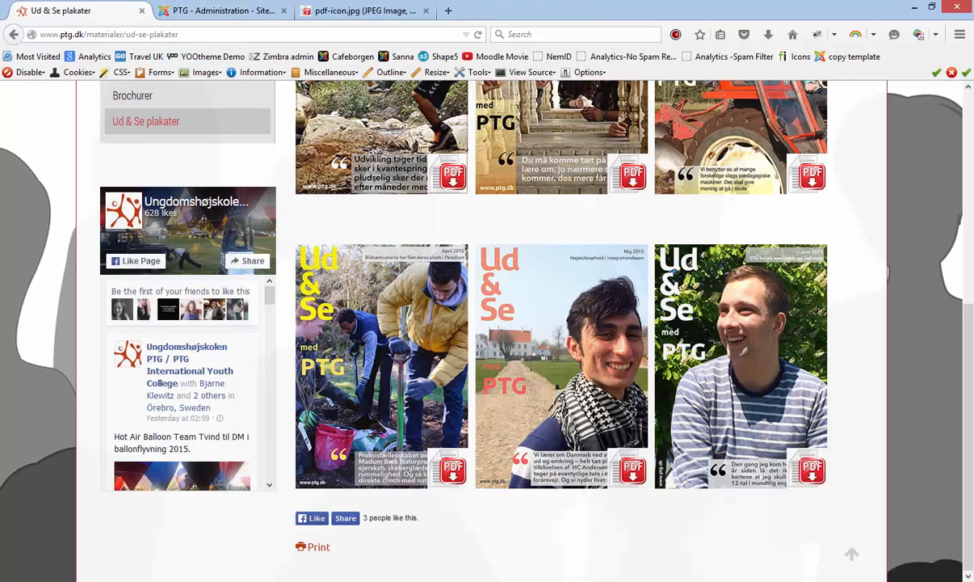
Step: Switch to the July poster in Photoshop and check the 255x360 thumbnail size in the Notepad outline
left_click(517, 581)
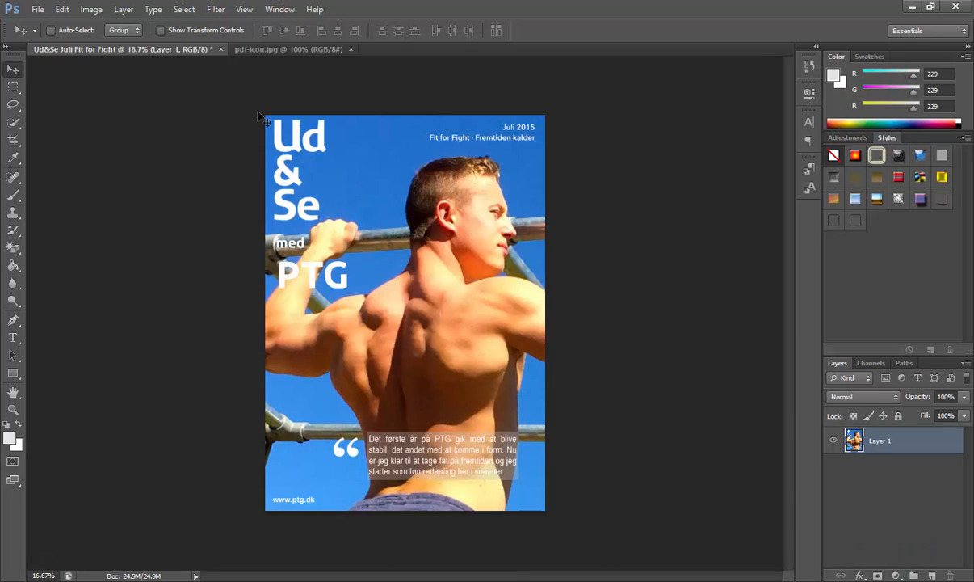
left_click(550, 581)
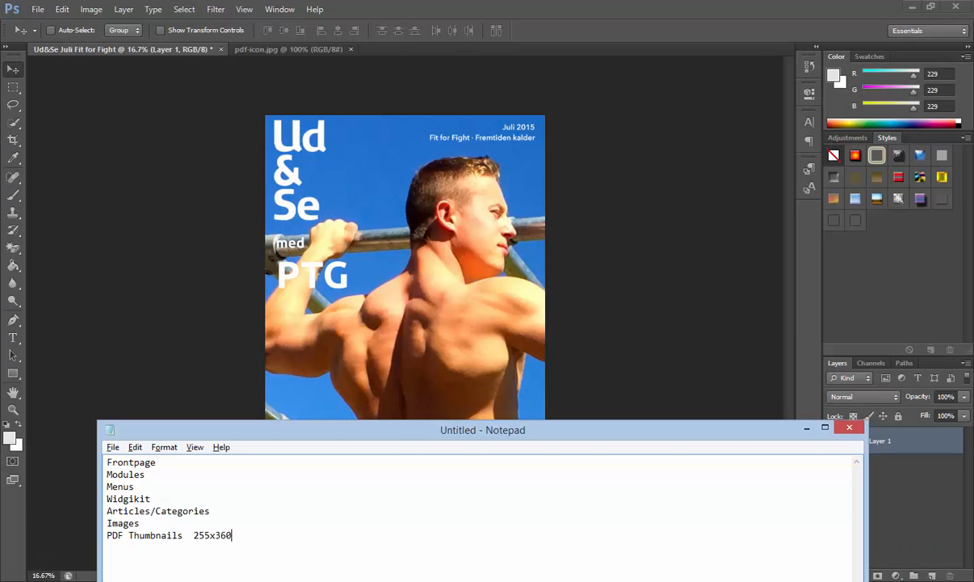
double_click(208, 536)
left_click(117, 208)
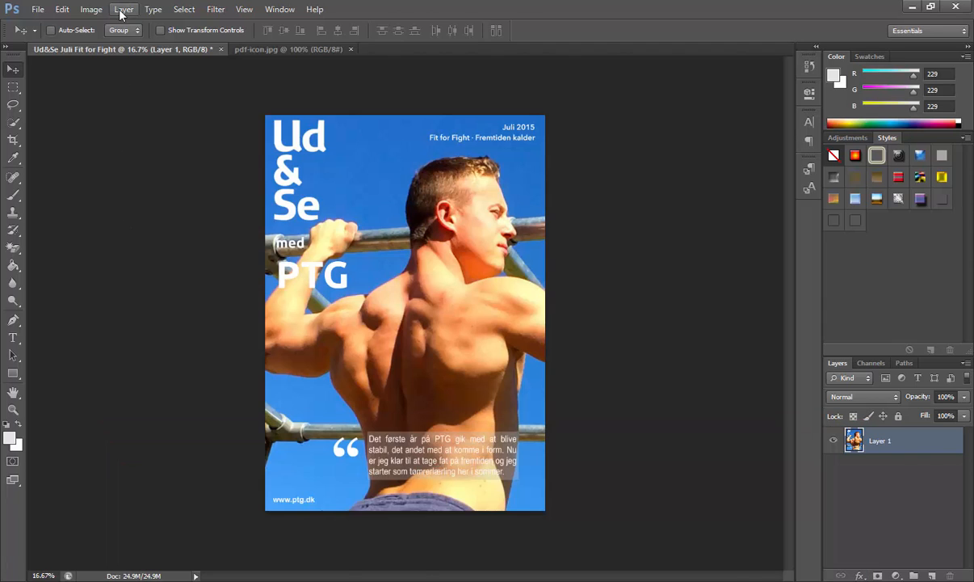
Step: Resize the July poster to 255 pixels wide and 360 pixels high with Constrain Proportions off, and view it at 100%
left_click(92, 9)
left_click(122, 107)
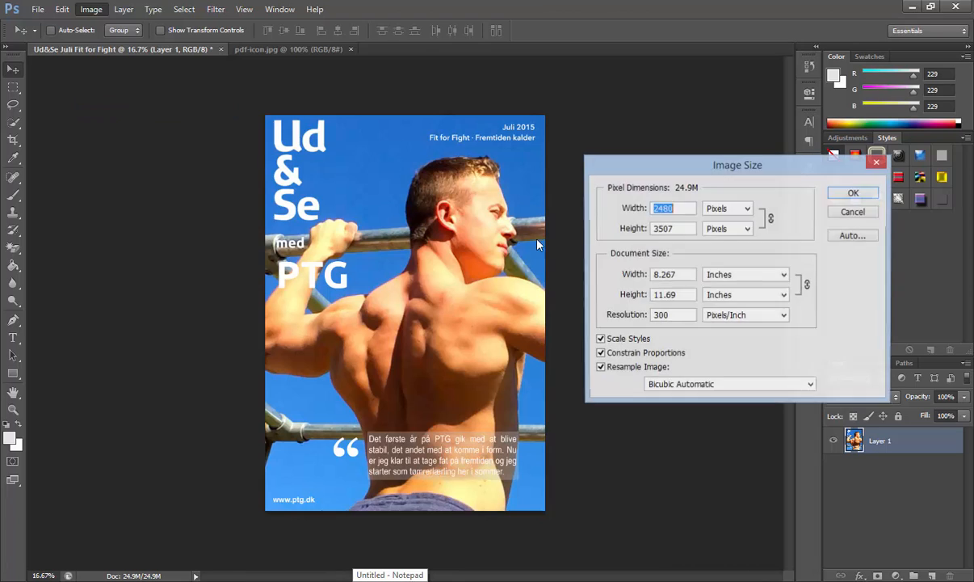
type("255")
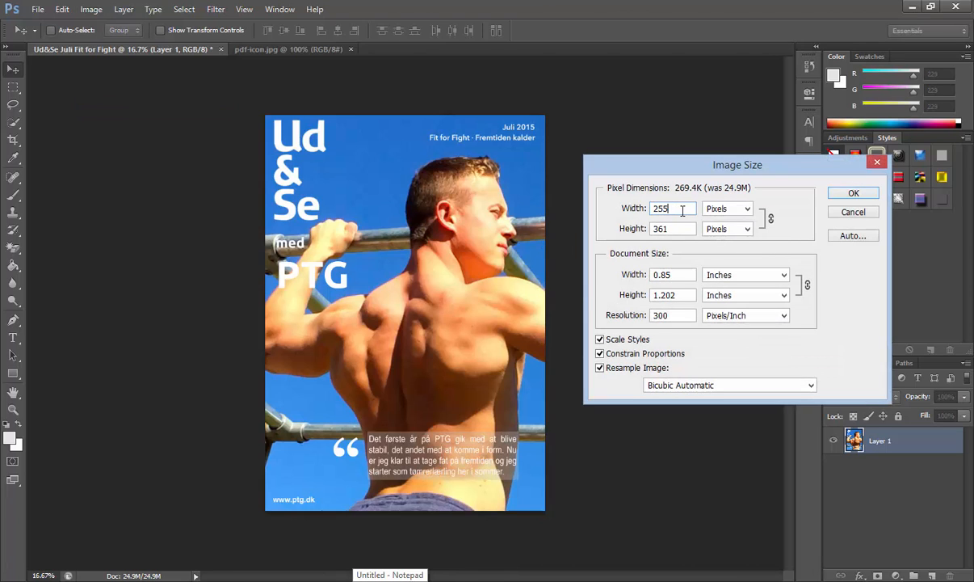
left_click(599, 354)
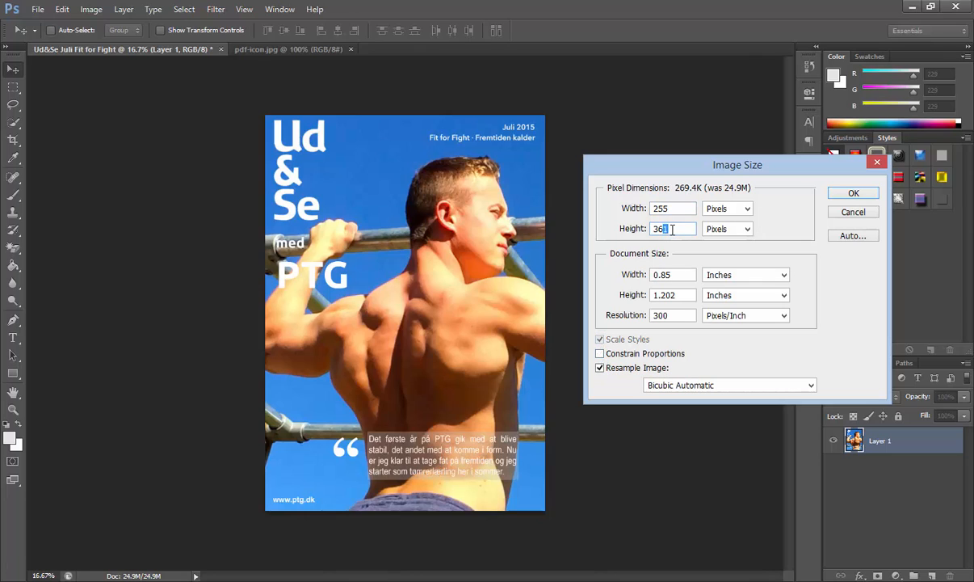
type("0")
left_click(850, 194)
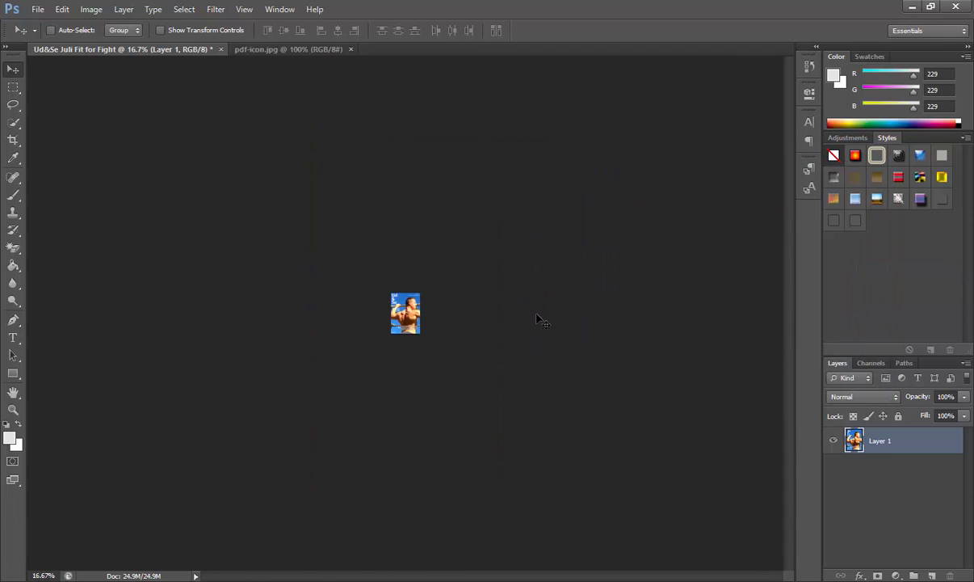
key("ctrl+plus")
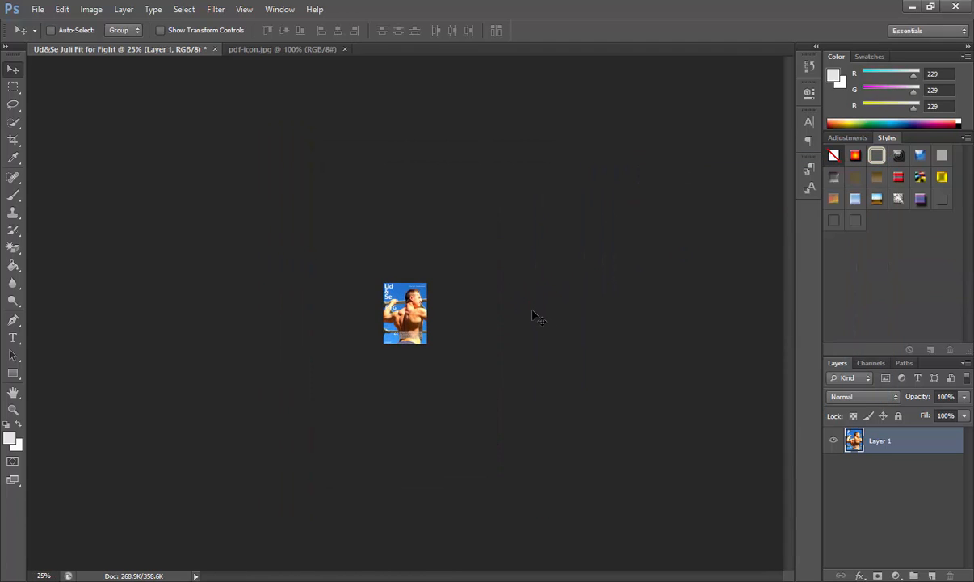
key("ctrl+plus")
key("ctrl+plus")
key("ctrl+plus")
key("ctrl+plus")
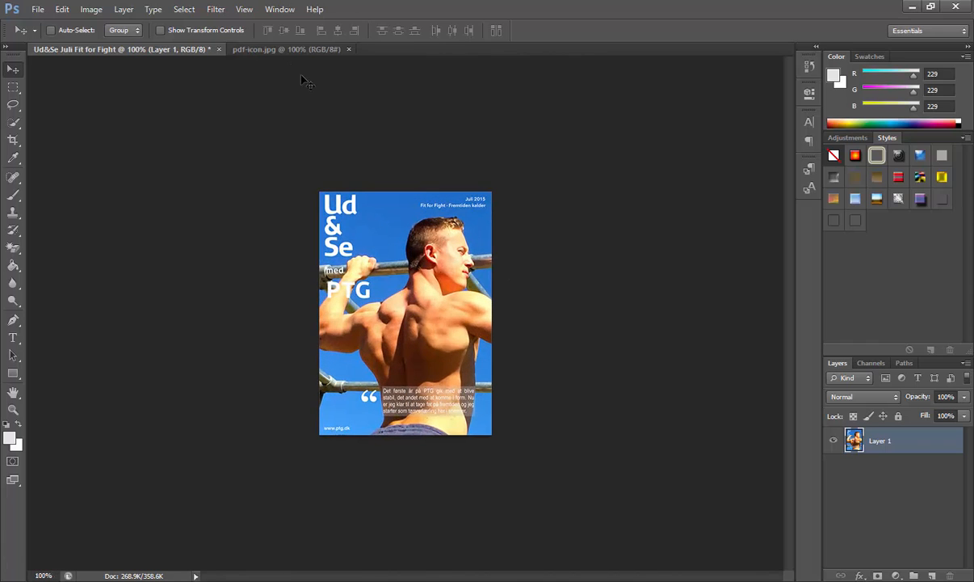
left_click(278, 49)
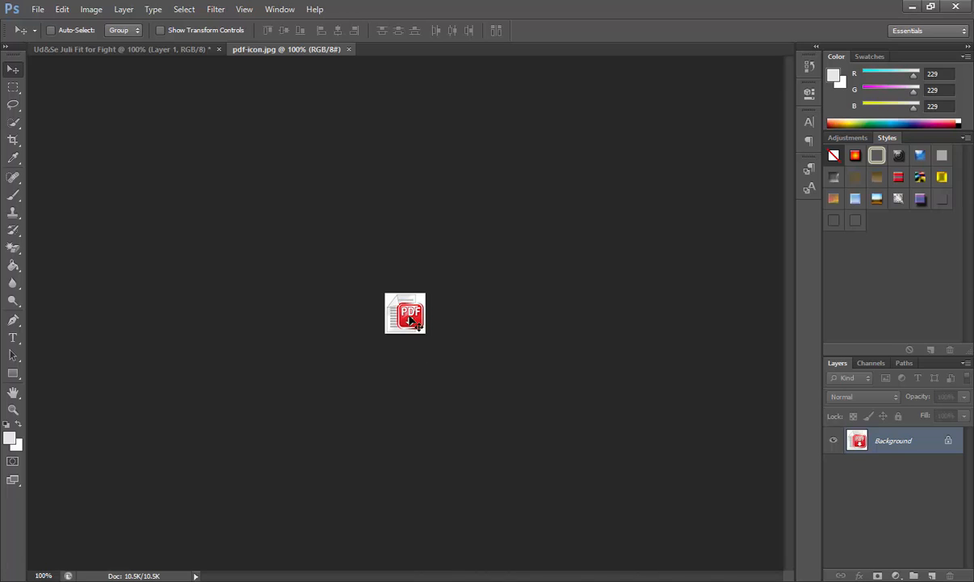
left_click(122, 580)
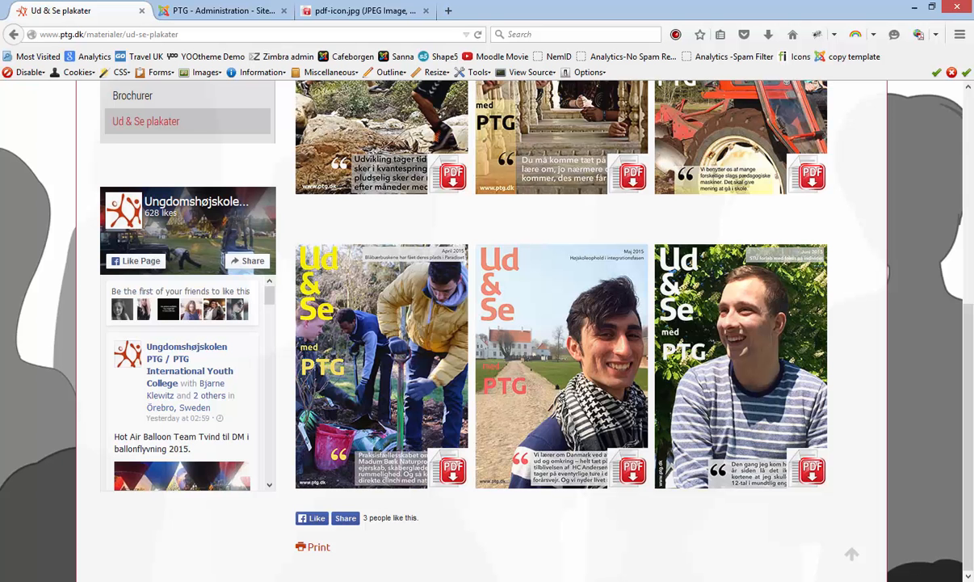
left_click(333, 17)
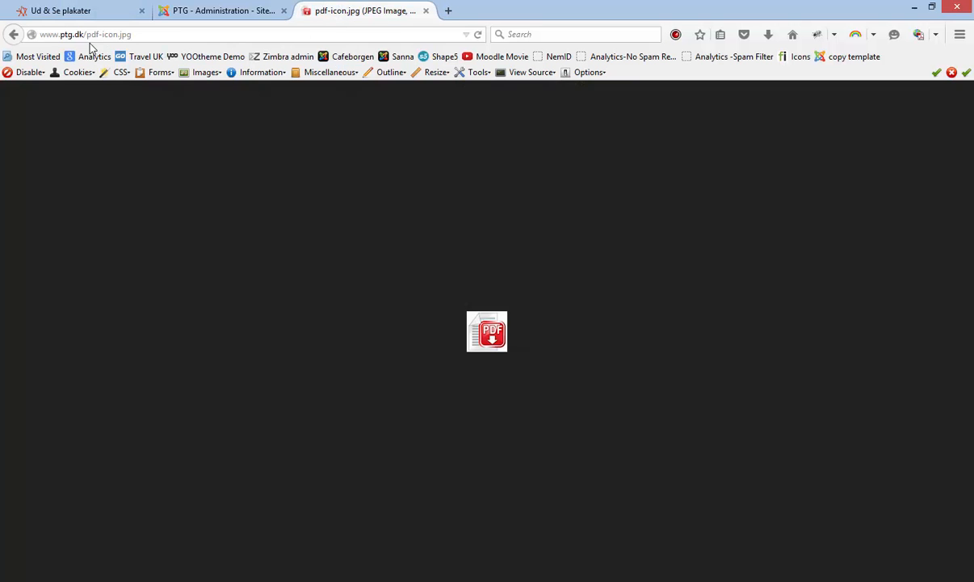
left_click_drag(49, 34, 133, 35)
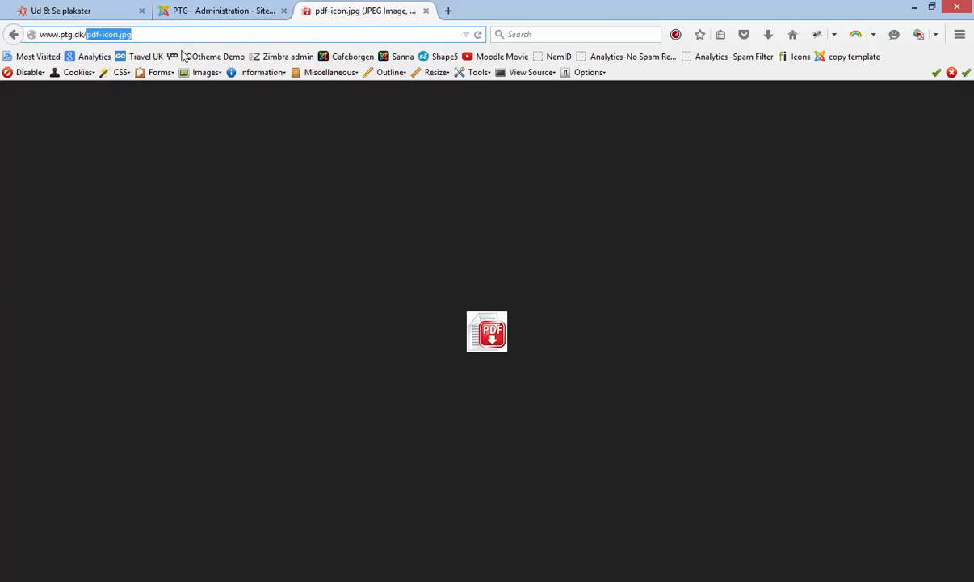
right_click(492, 333)
left_click(689, 282)
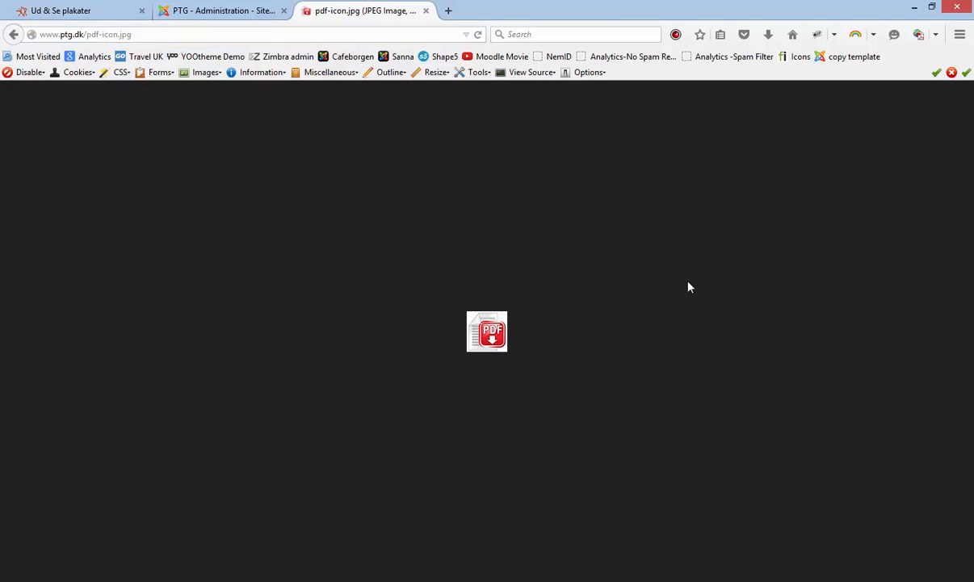
left_click(194, 12)
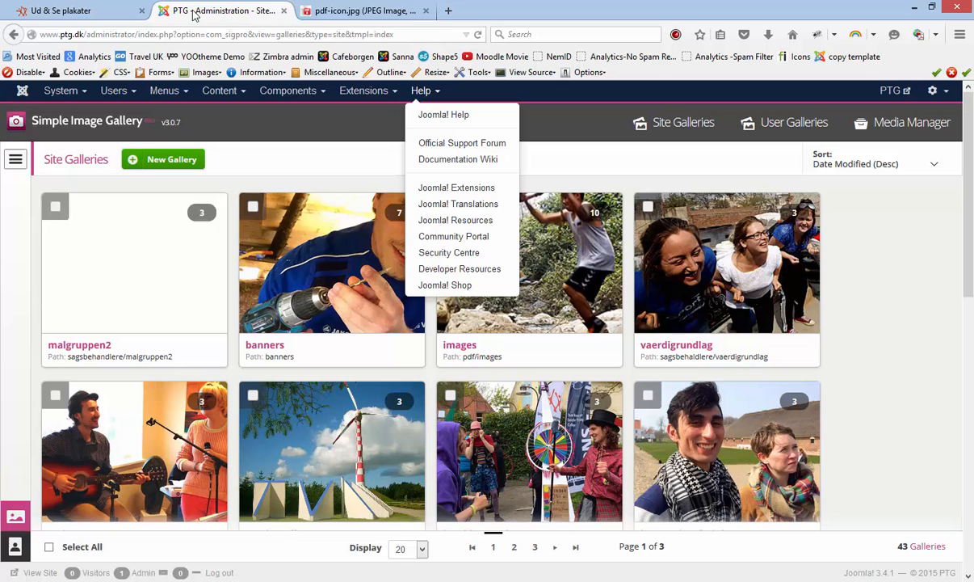
left_click(106, 12)
Step: Switch back to Photoshop, float the pdf-icon.jpg document, and copy its icon into the lower-right corner of the July poster
key("alt+Tab")
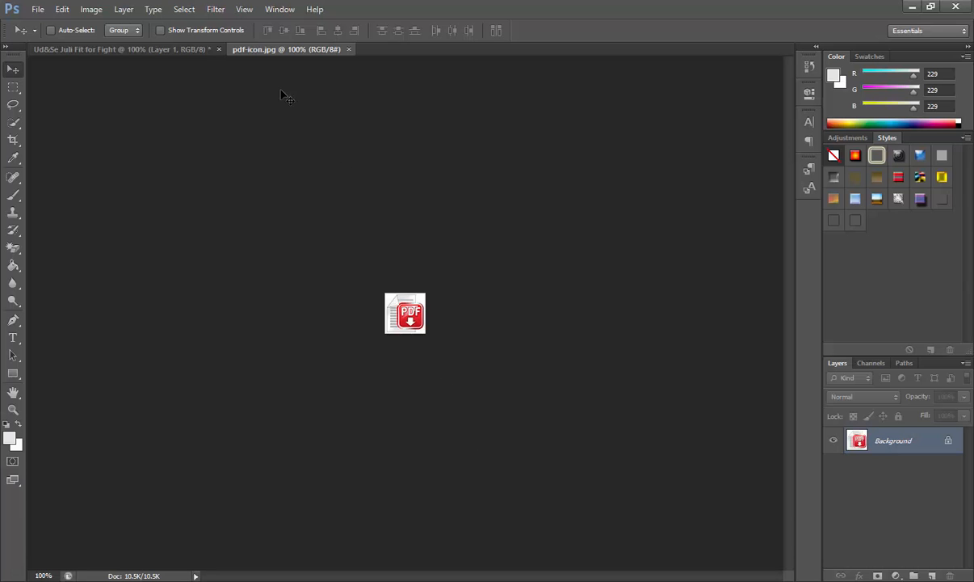
right_click(267, 52)
left_click(293, 100)
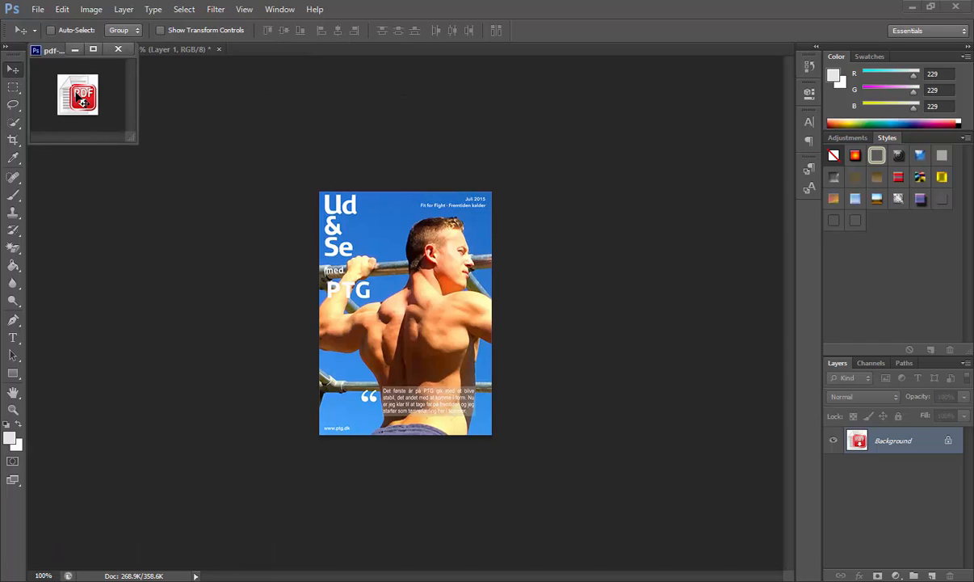
left_click_drag(77, 93, 470, 411)
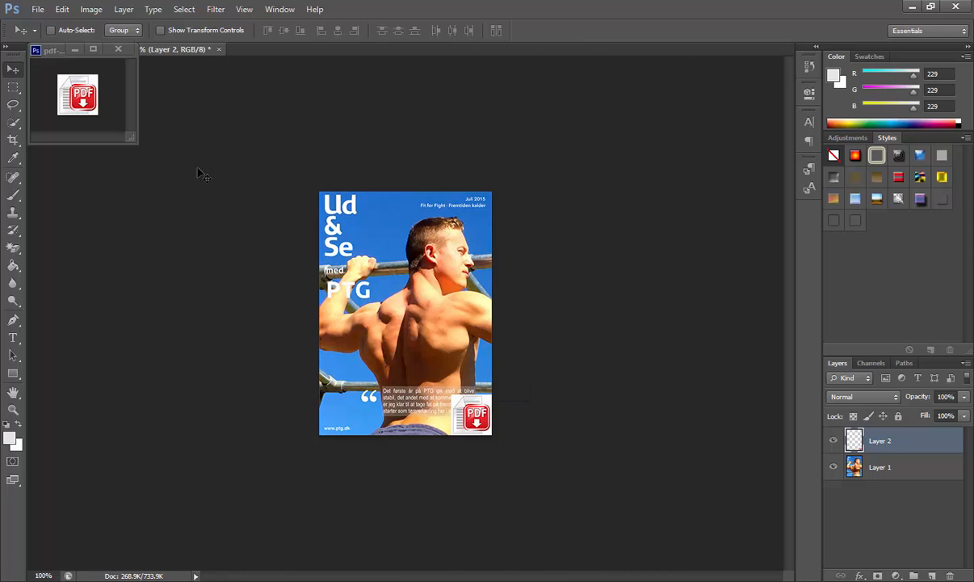
Step: Start saving the July poster for the web as a JPEG High image and go to the PTG folder under websites
left_click(37, 9)
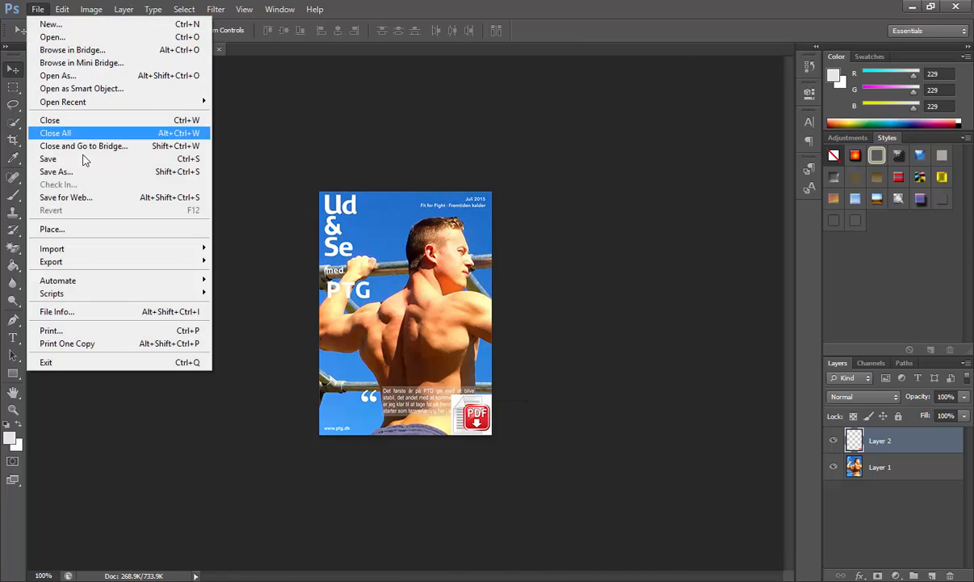
left_click(113, 197)
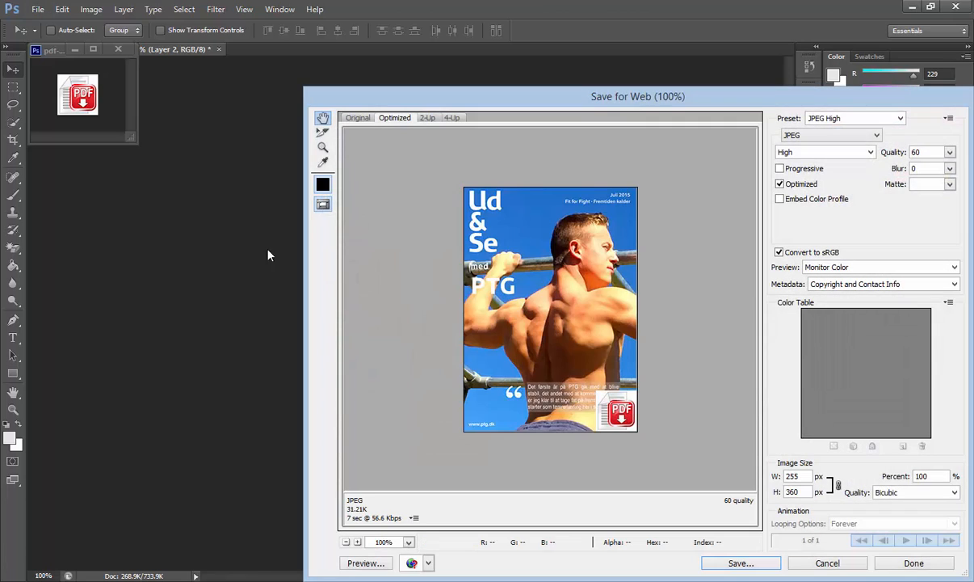
left_click(741, 563)
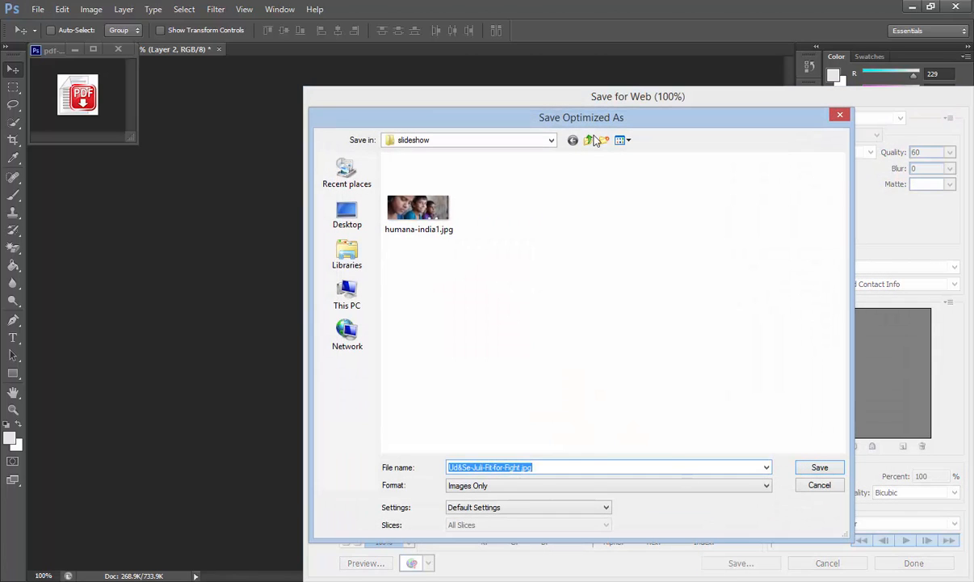
left_click(590, 140)
left_click(591, 141)
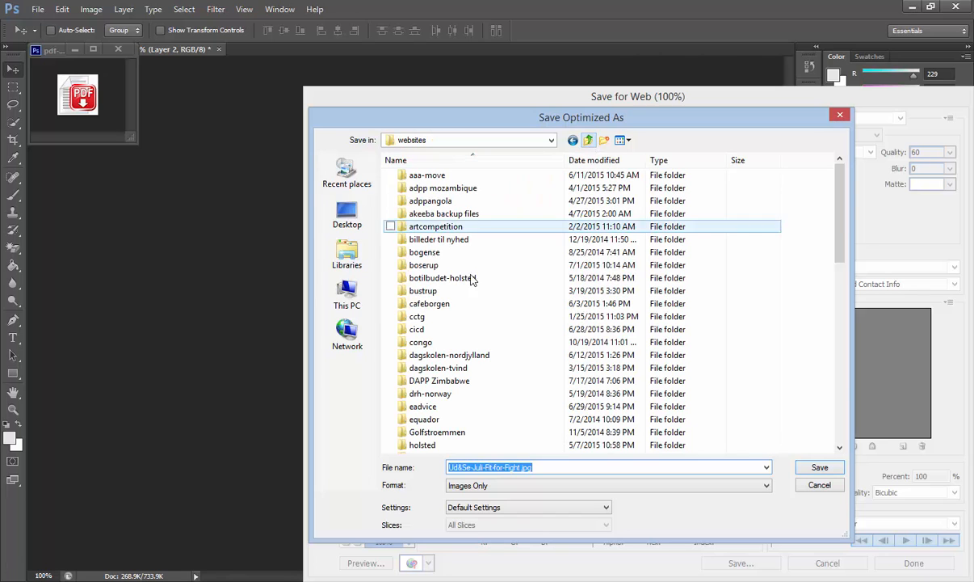
left_click(424, 308)
key("p")
key("t")
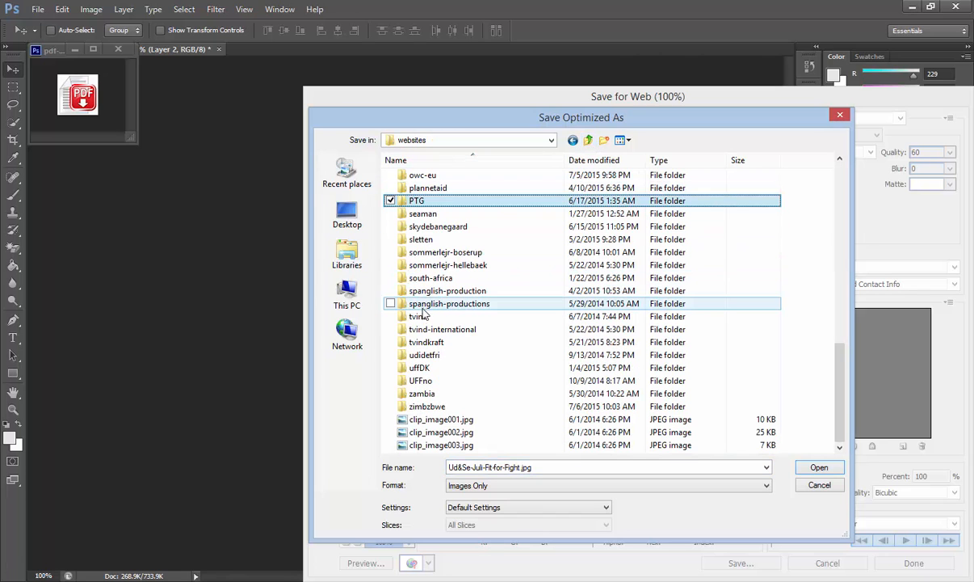
double_click(428, 203)
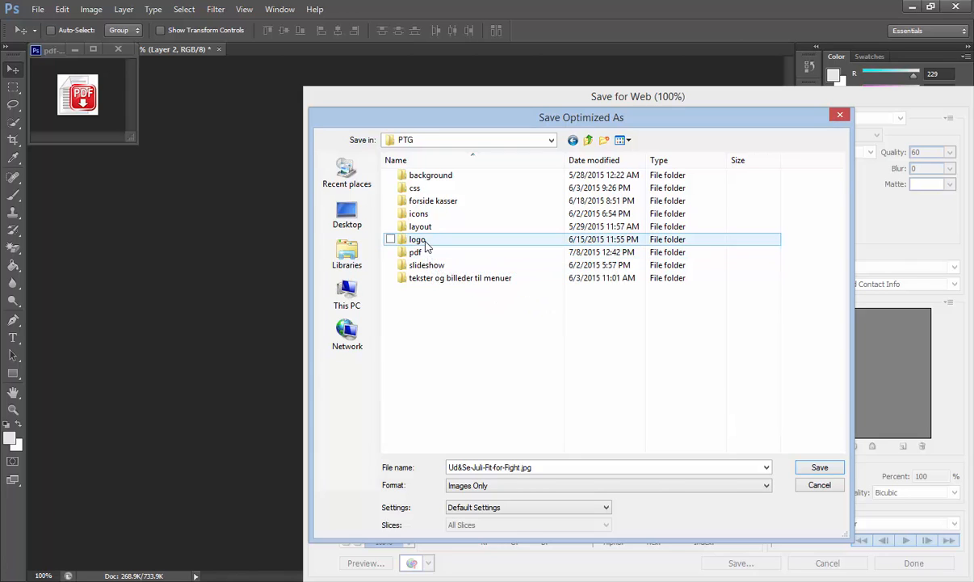
double_click(427, 242)
left_click(588, 139)
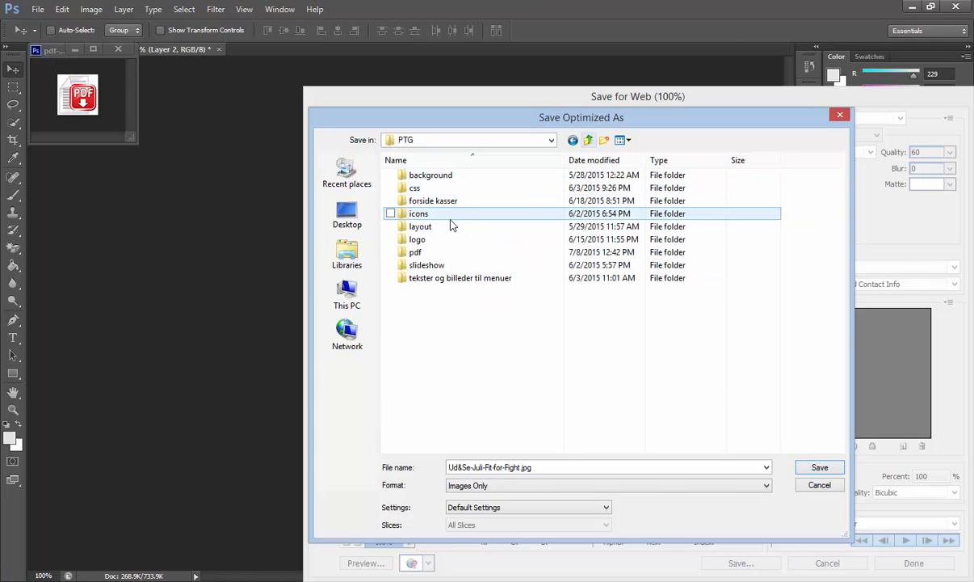
double_click(449, 217)
left_click(587, 139)
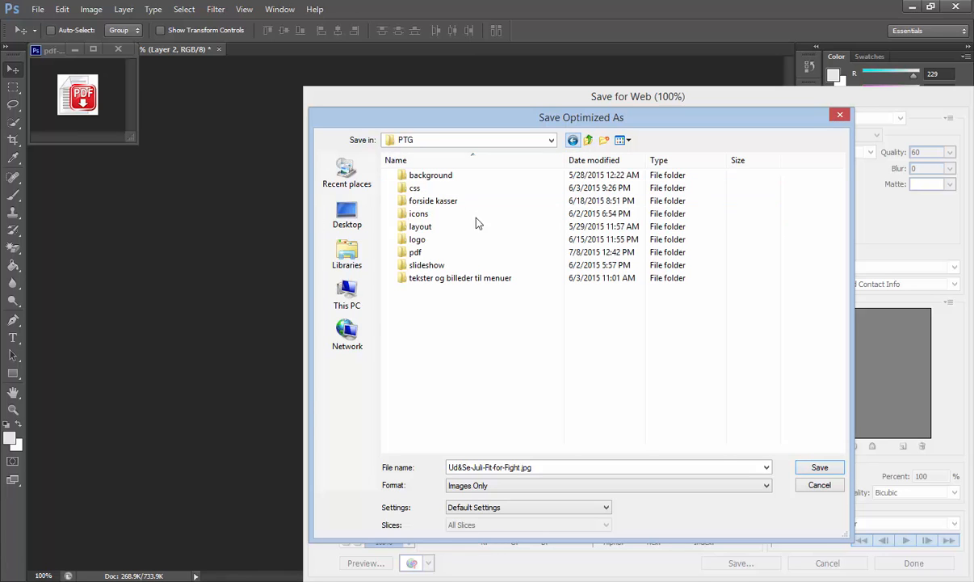
Step: Save the thumbnail in the pdf folder as 7-UdSe-Juli-mail.jpg and bring up that folder in File Explorer
double_click(425, 253)
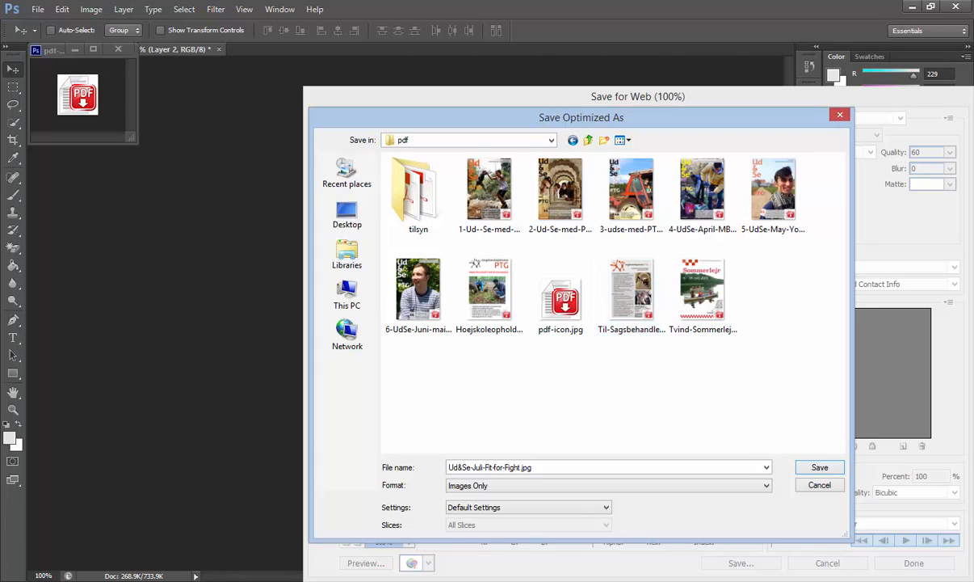
left_click(517, 580)
left_click(466, 542)
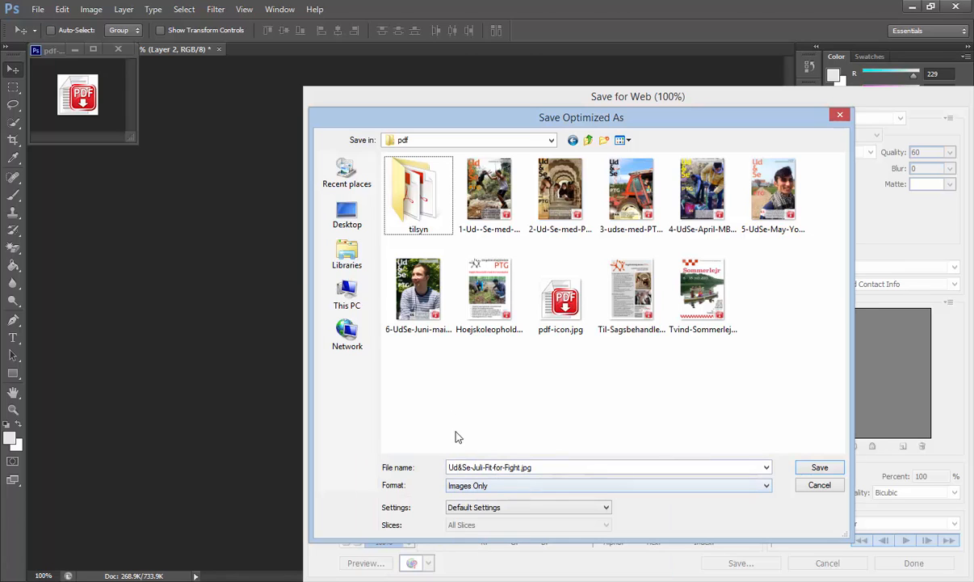
left_click(427, 334)
left_click(452, 467)
left_click(452, 467)
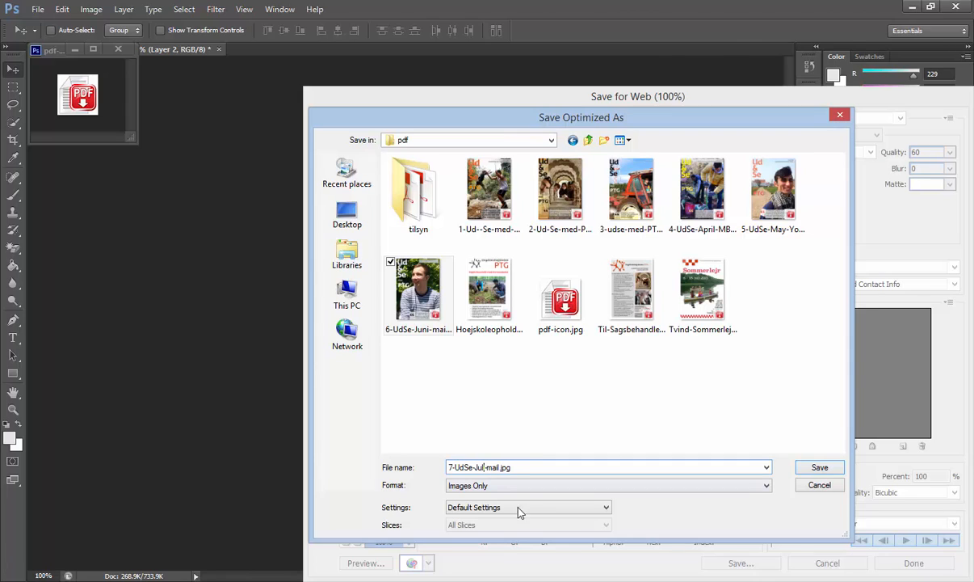
type("l")
left_click(820, 468)
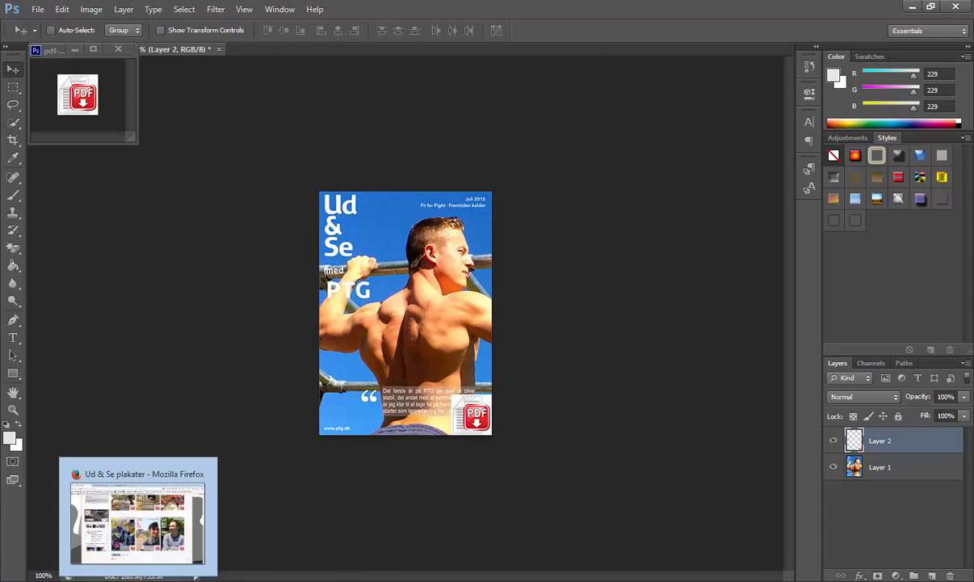
left_click(92, 580)
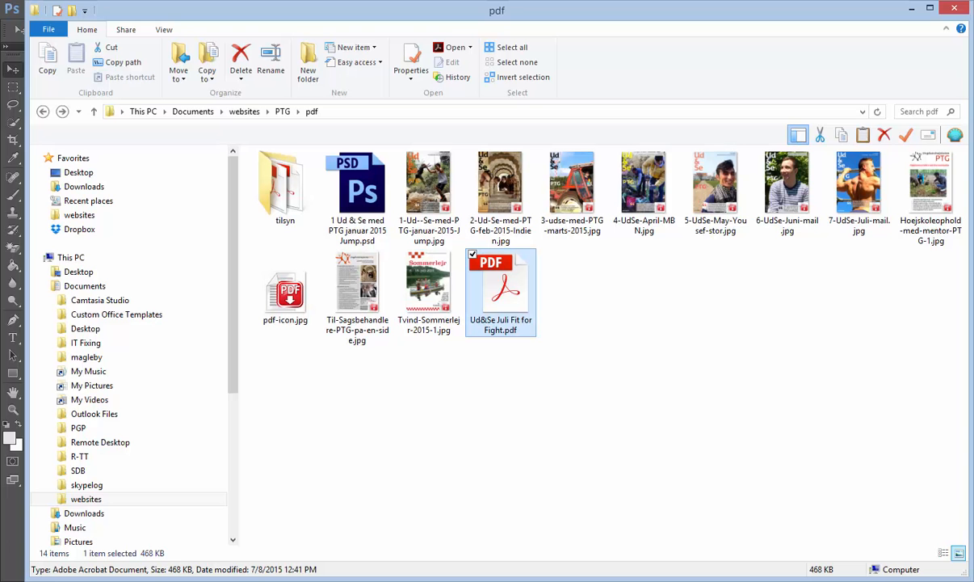
Step: Rename the July poster's PDF file to Ud-Se Juli Fit for Fight.pdf
left_click(495, 339)
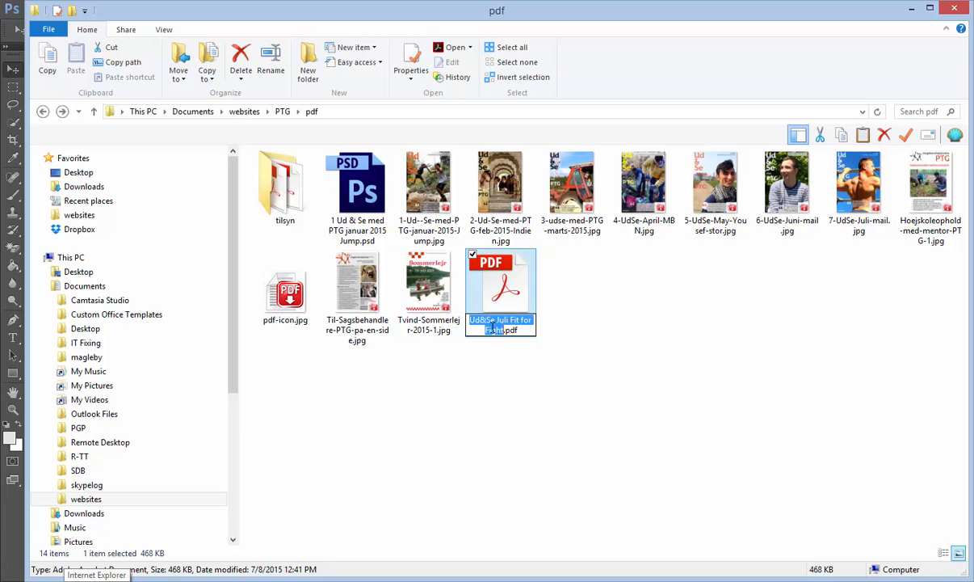
left_click(487, 322)
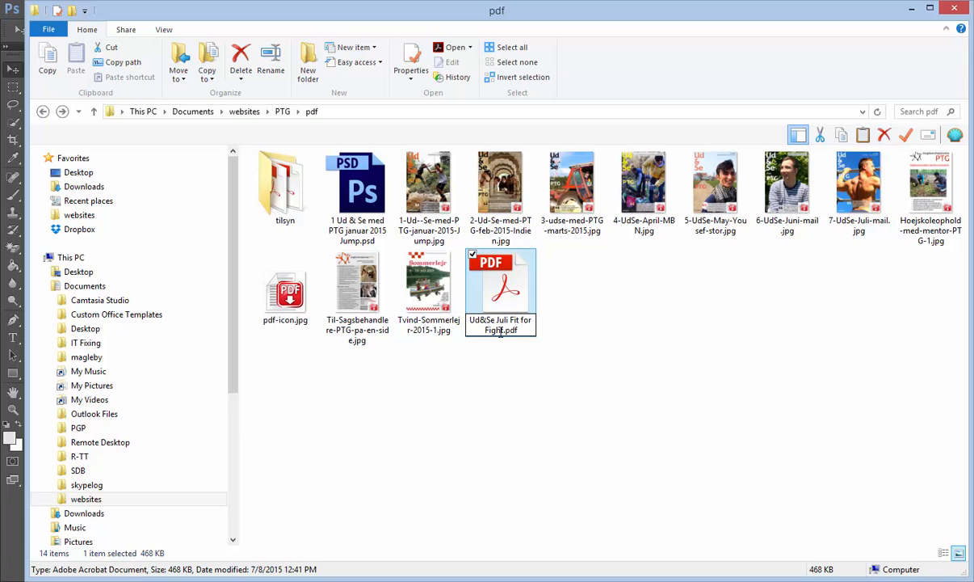
key("BackSpace")
type("-")
key("Return")
left_click(521, 379)
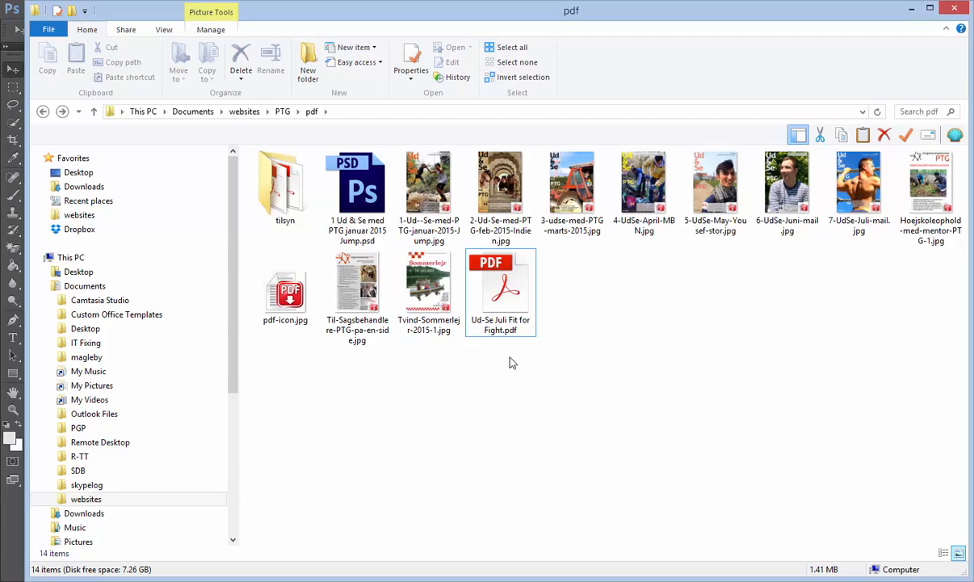
left_click(501, 338)
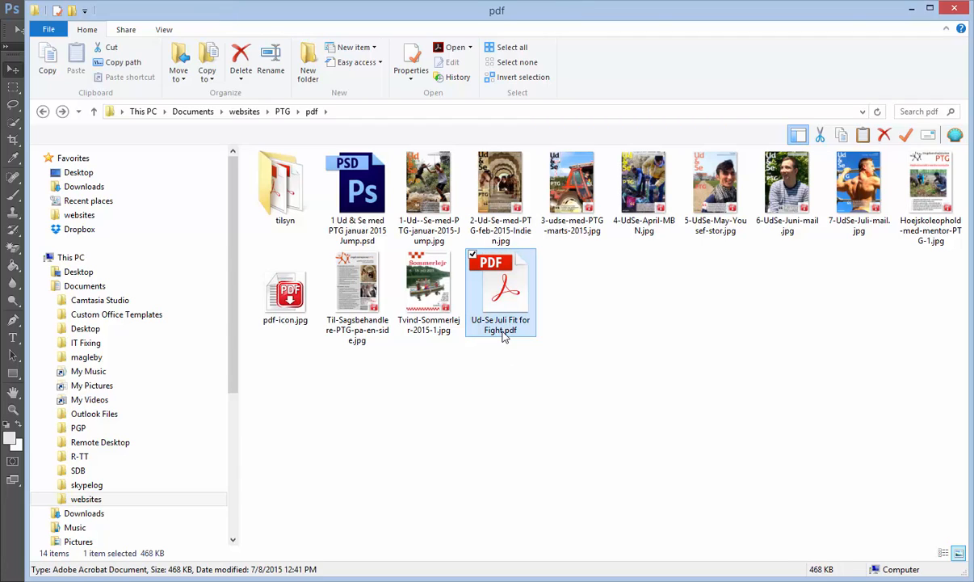
left_click(503, 333)
left_click(504, 332)
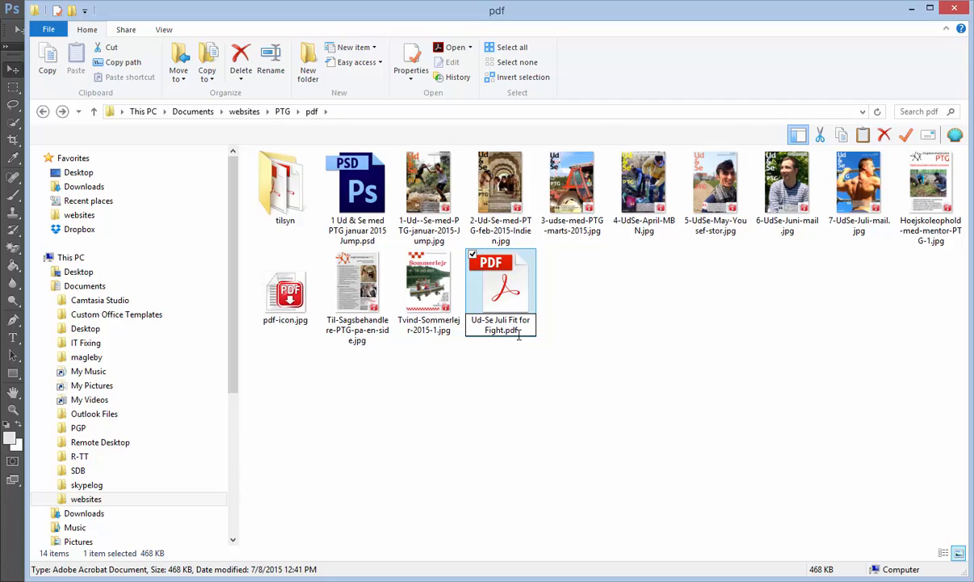
left_click(537, 370)
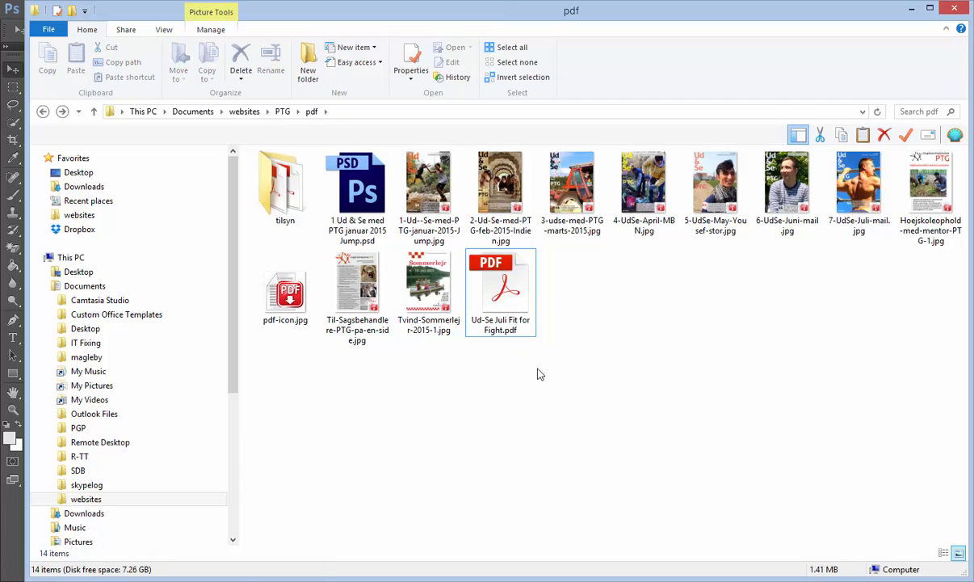
left_click(512, 299)
left_click(837, 208)
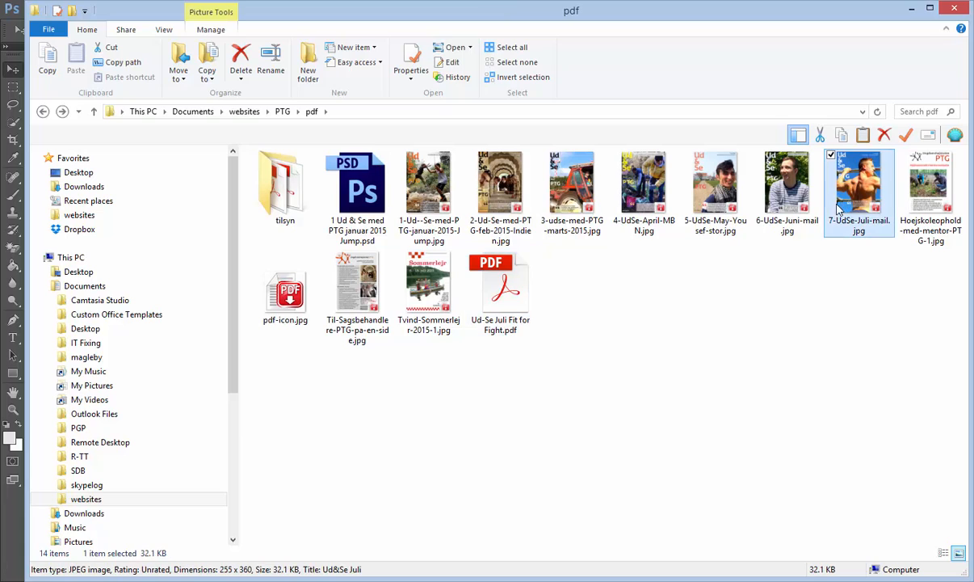
Step: Switch to the Joomla administration in Firefox and open the Ud & Se plakater article for editing
key("alt+Tab")
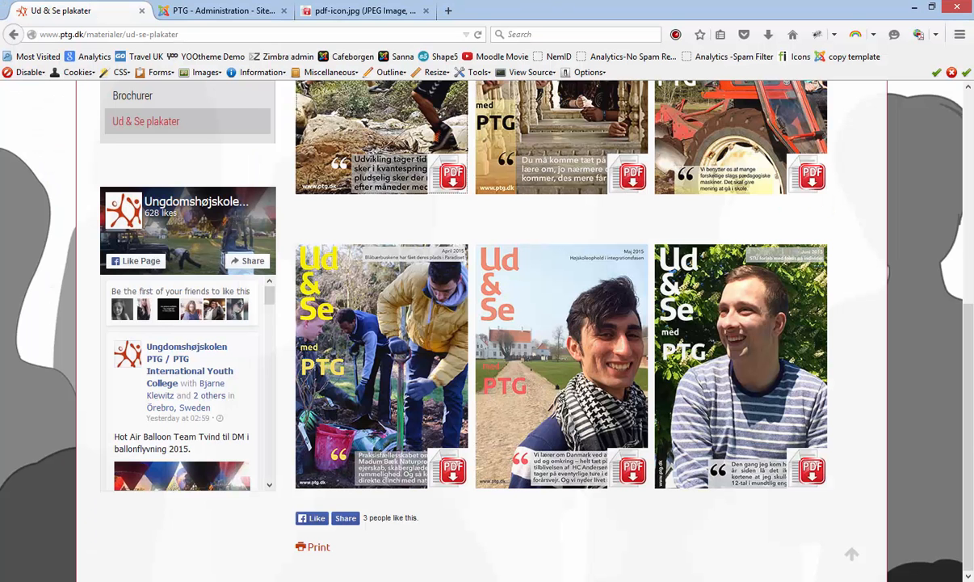
left_click(221, 11)
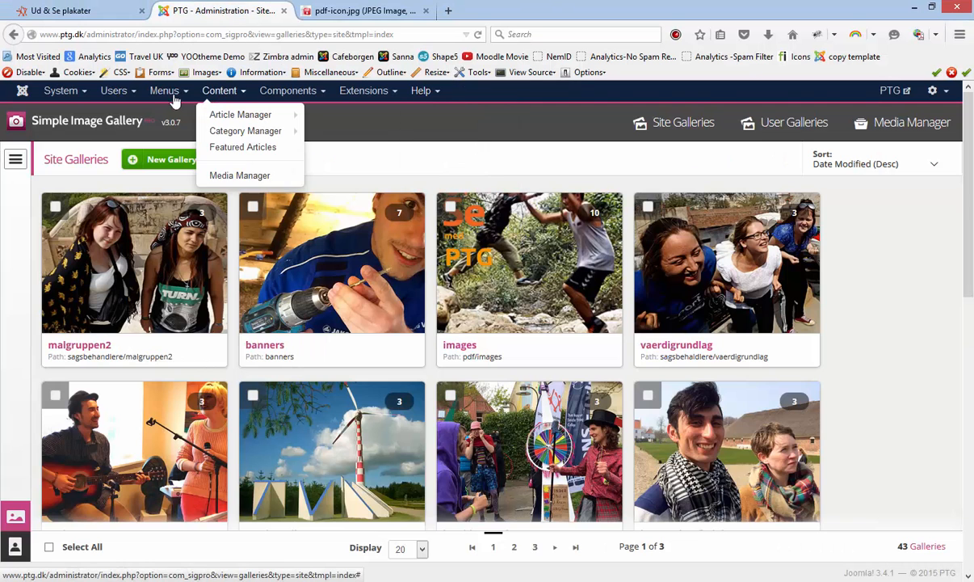
mouse_move(221, 90)
left_click(226, 114)
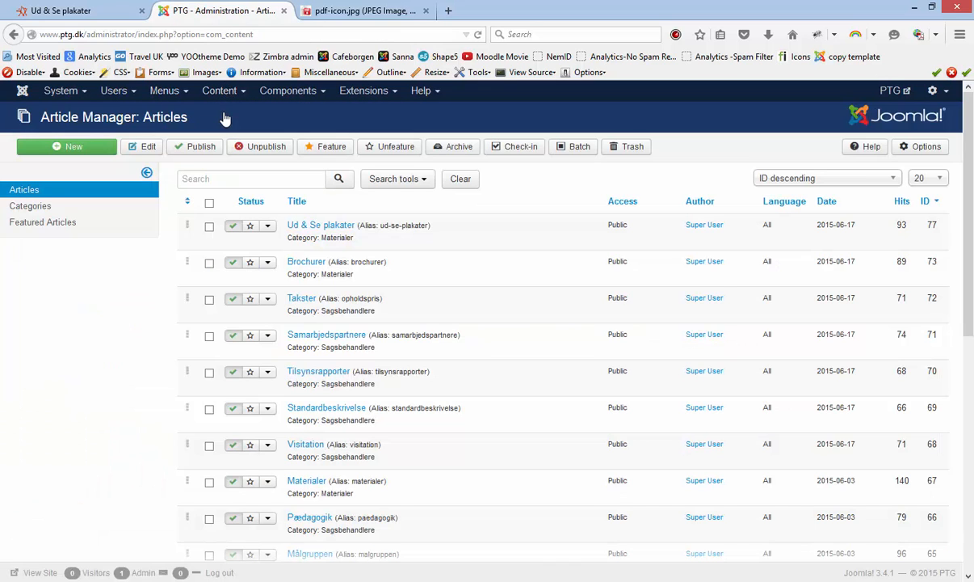
left_click(305, 230)
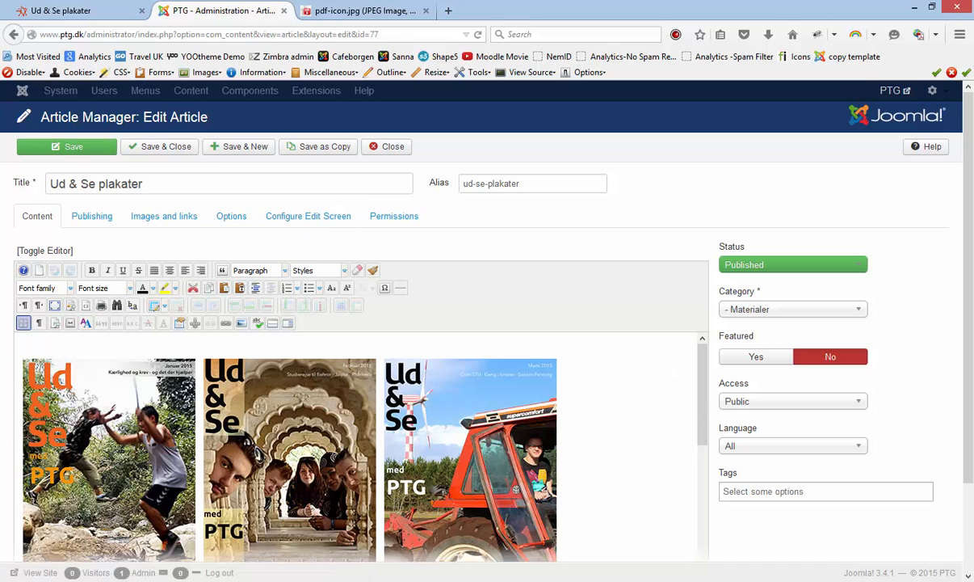
Step: Examine the image properties of the April poster in the article, including its file path and margins, without changing them
scroll(744, 393, "down", 2)
left_click_drag(709, 337, 700, 451)
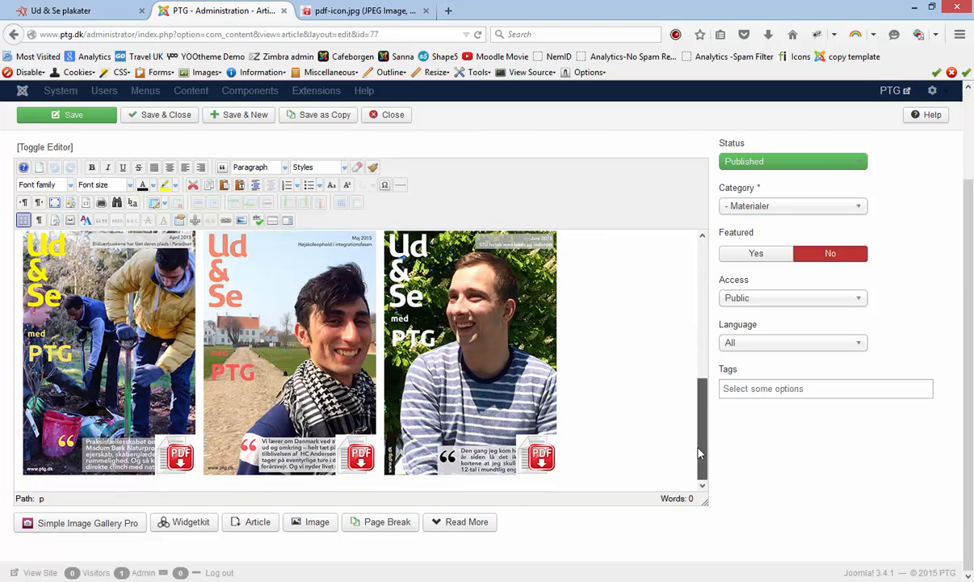
left_click(120, 378)
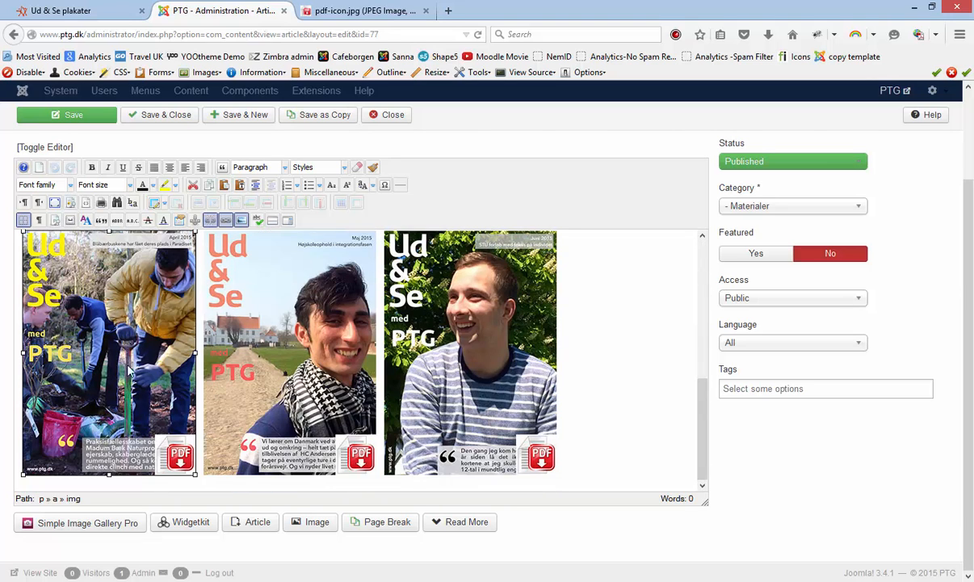
left_click(241, 222)
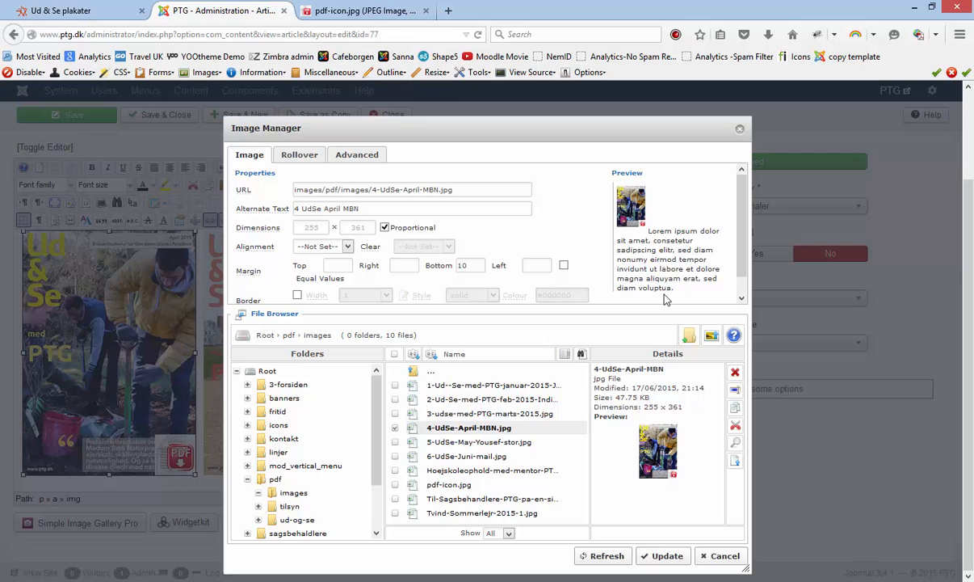
left_click(742, 297)
scroll(743, 297, "up", 2)
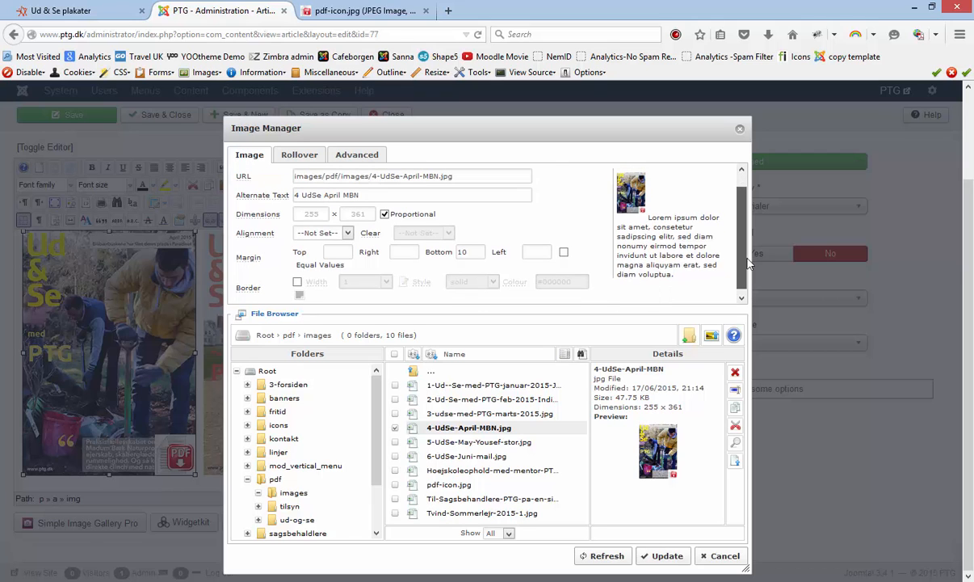
left_click(722, 556)
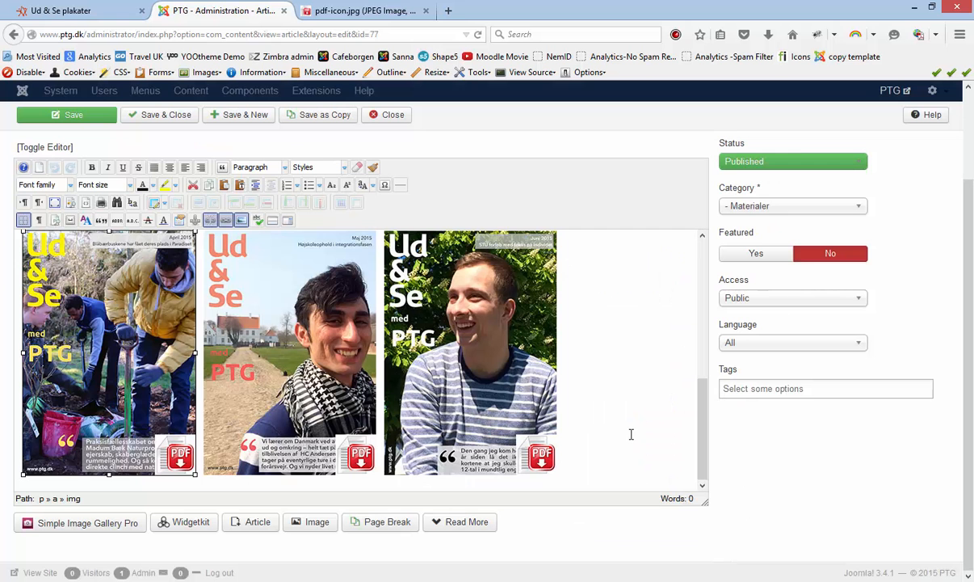
Step: Add a new line below the last poster row and start inserting an image there from the pdf/images folder
left_click(637, 401)
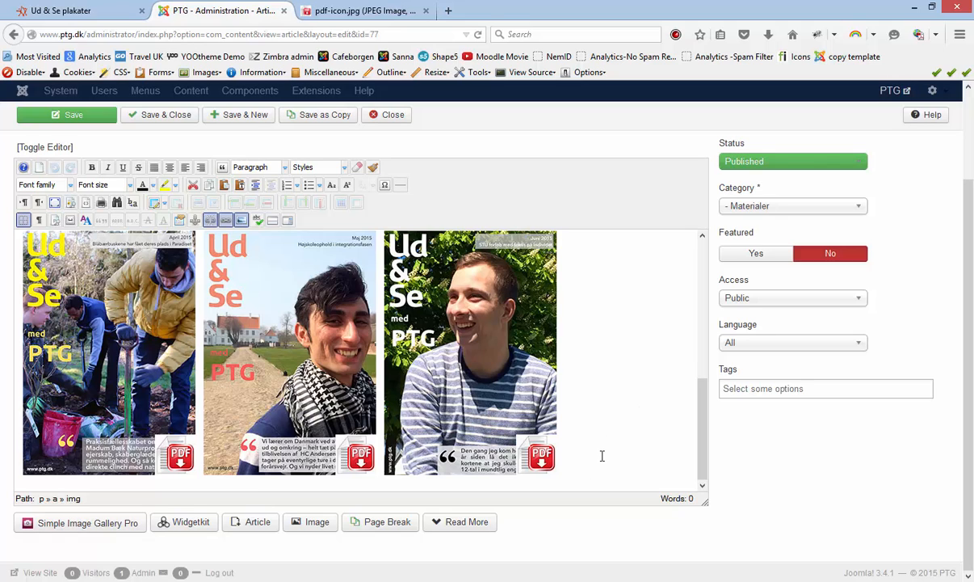
key("Return")
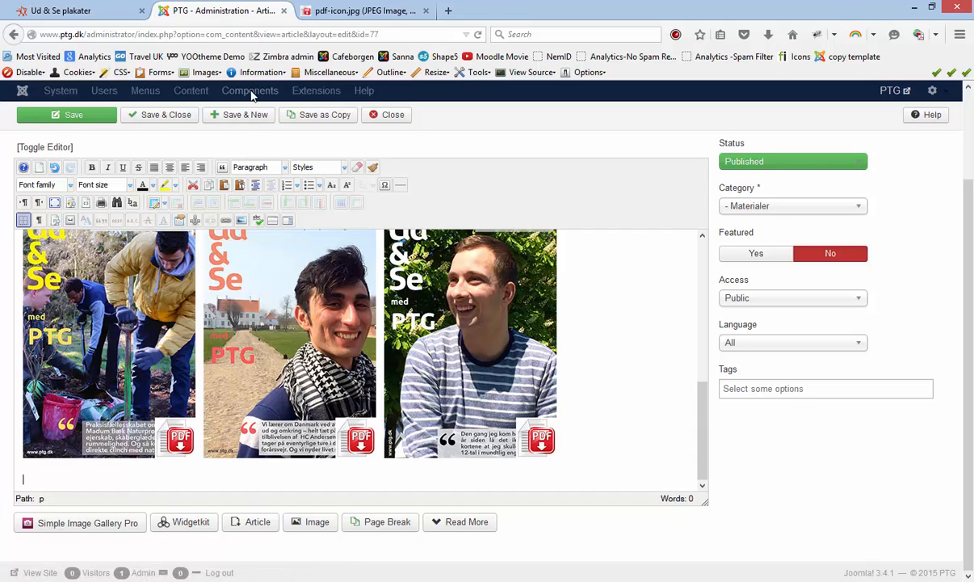
left_click(240, 222)
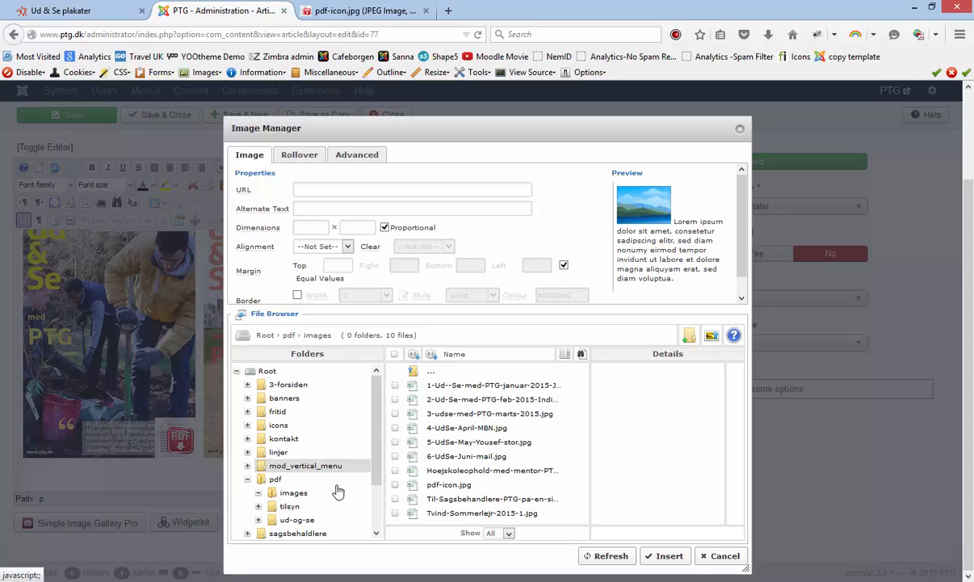
left_click(292, 493)
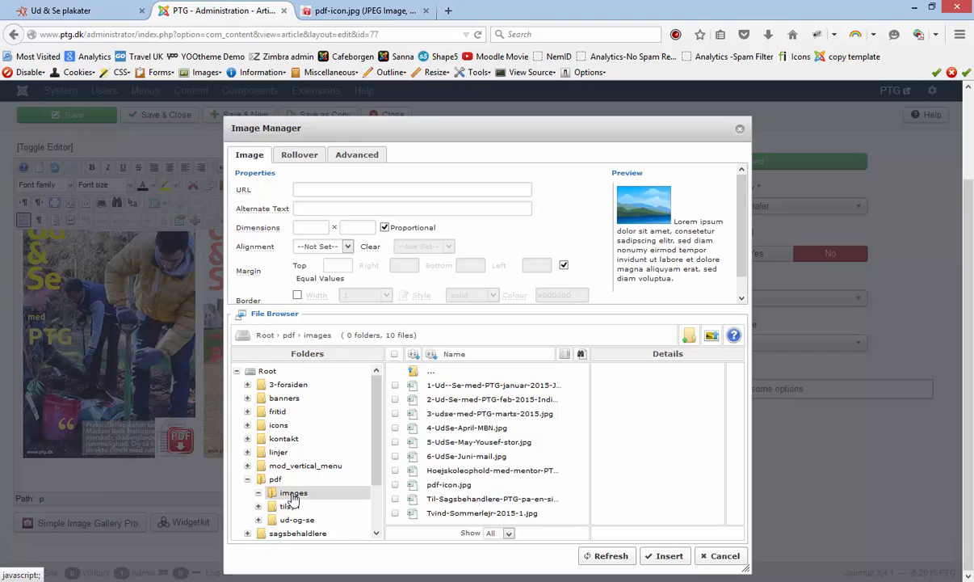
Step: Upload 7-UdSe-Juli-mail.jpg from the local PTG pdf folder into the site's pdf/images folder
left_click(713, 336)
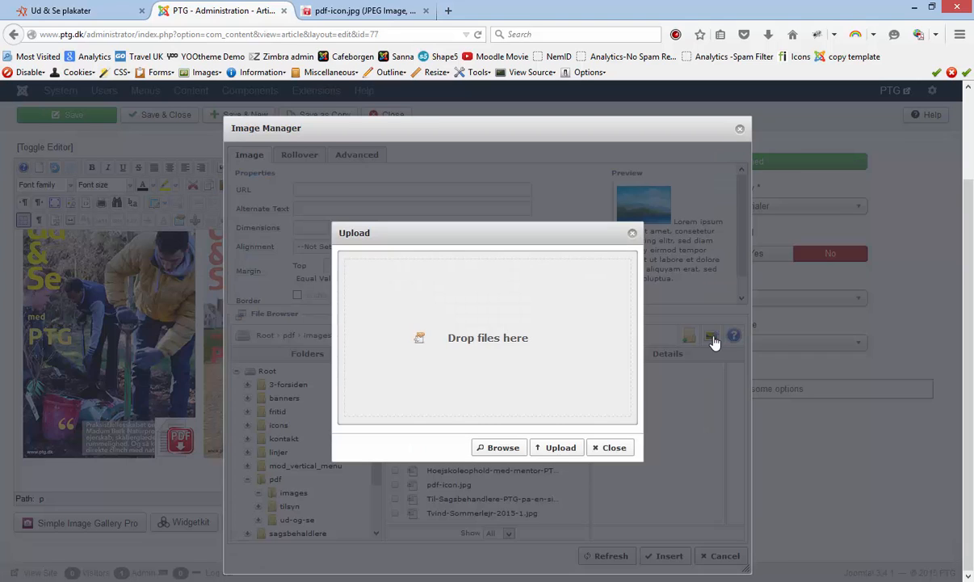
left_click(509, 449)
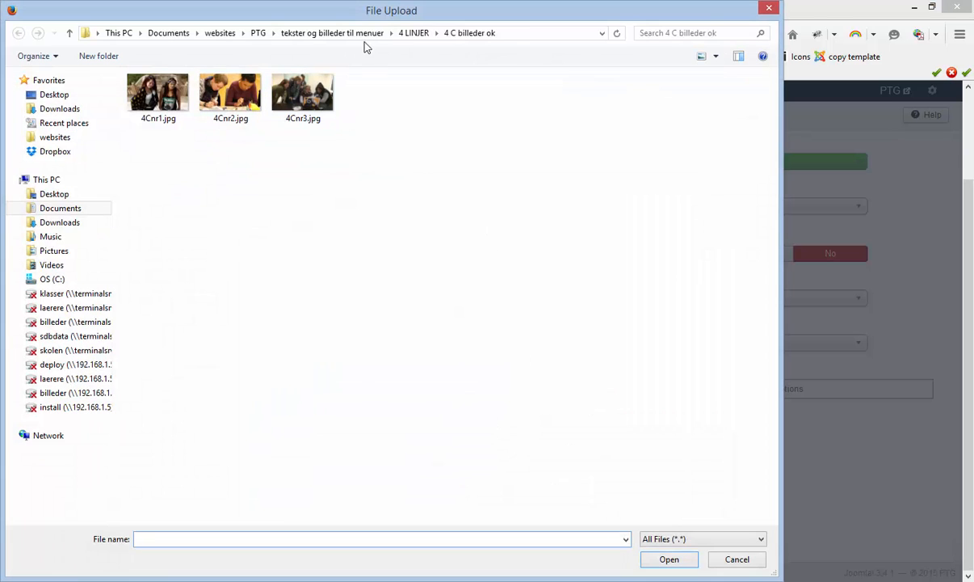
left_click(257, 33)
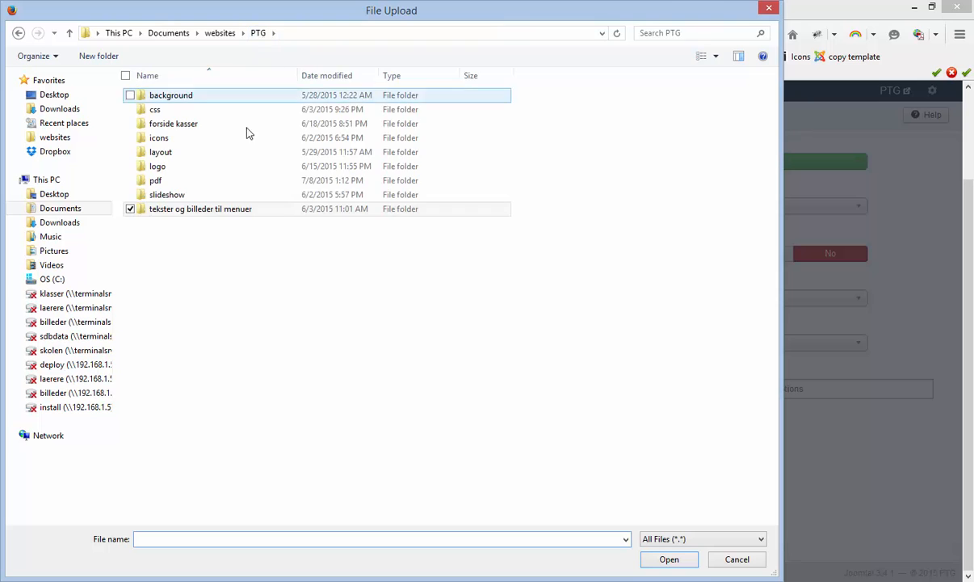
double_click(187, 182)
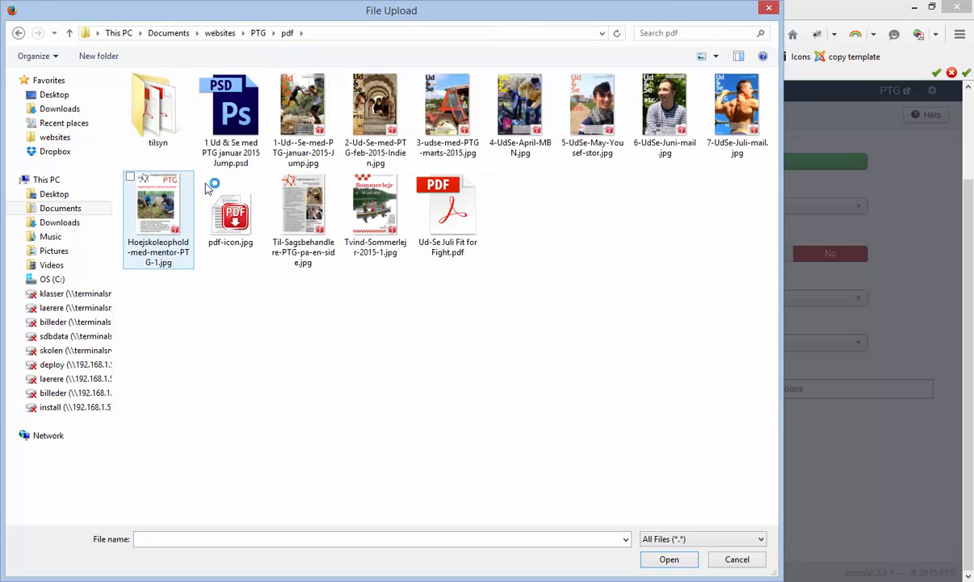
double_click(737, 109)
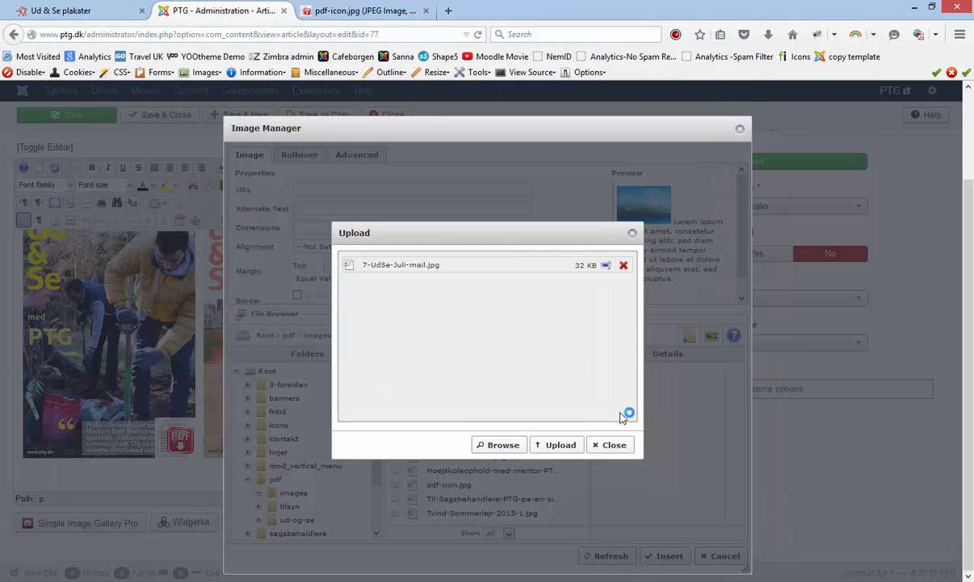
left_click(560, 447)
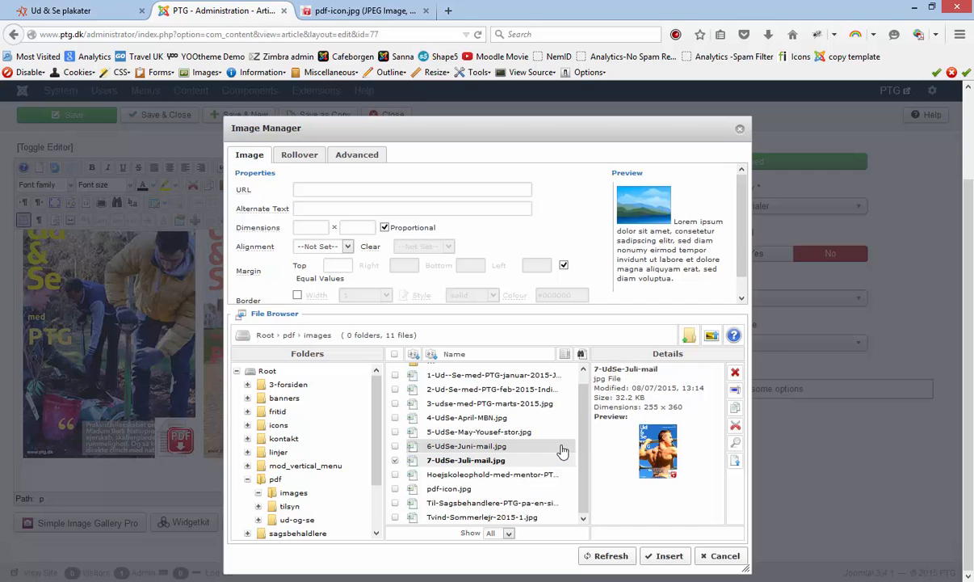
Step: Insert 7-UdSe-Juli-mail.jpg into the article with equal margin values turned off
left_click(493, 462)
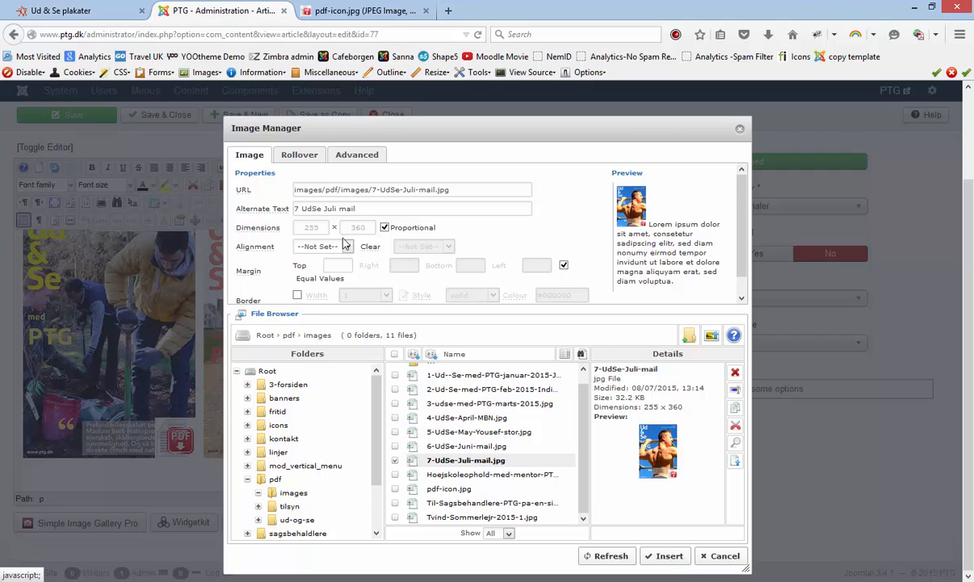
left_click(563, 267)
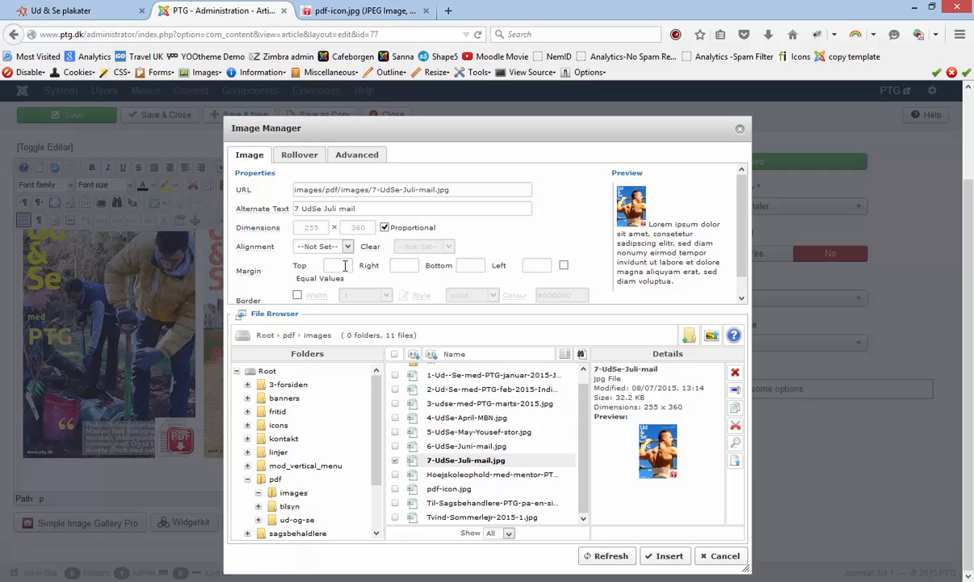
left_click(403, 267)
left_click(668, 556)
scroll(525, 389, "down", 5)
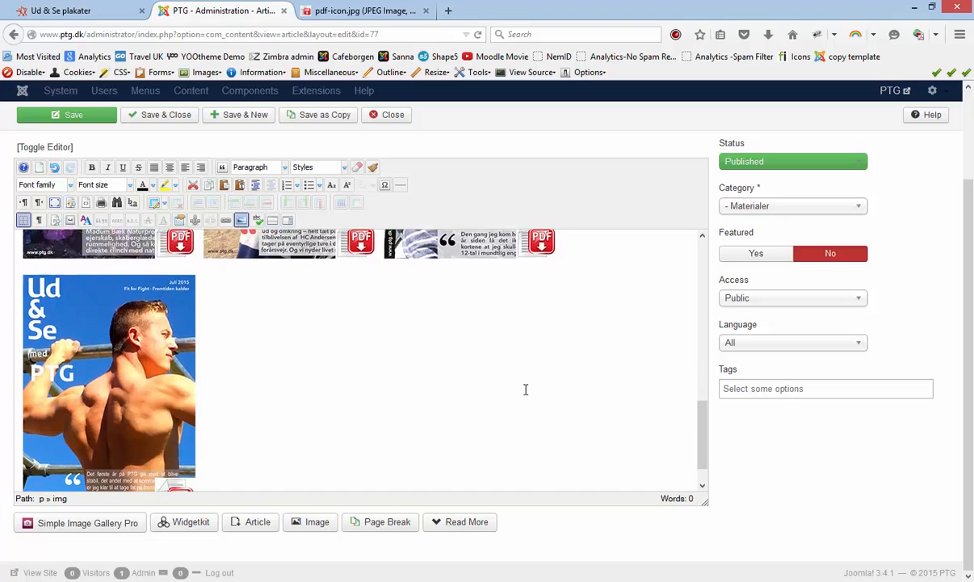
scroll(525, 389, "down", 1)
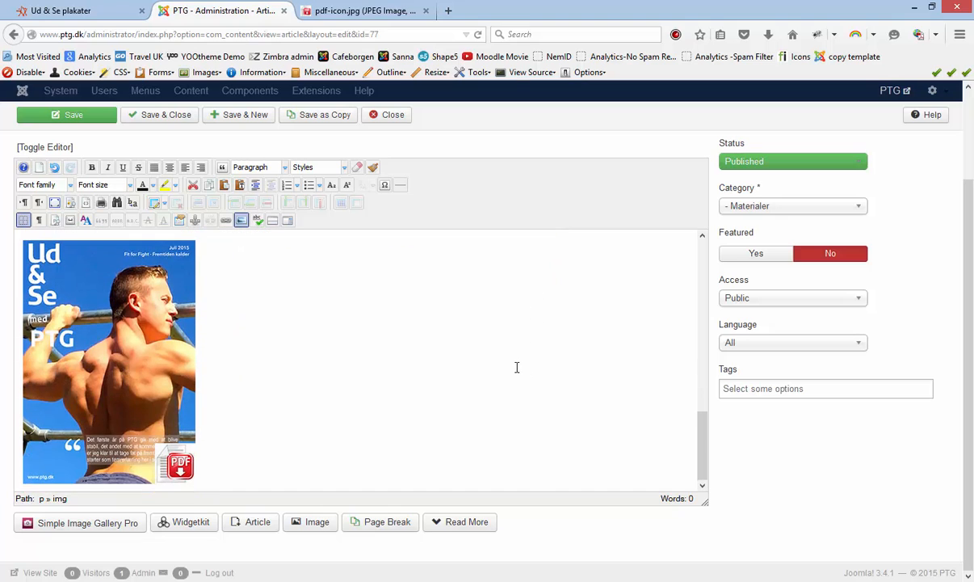
Step: Start a link on the July poster image and browse to the site's pdf/ud-og-se folder for its target file
left_click(125, 342)
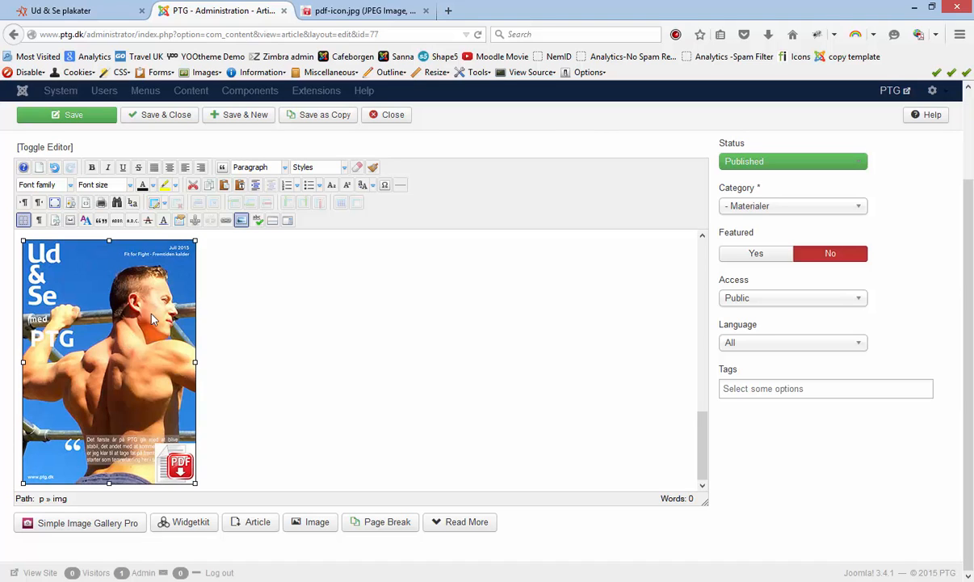
left_click(226, 220)
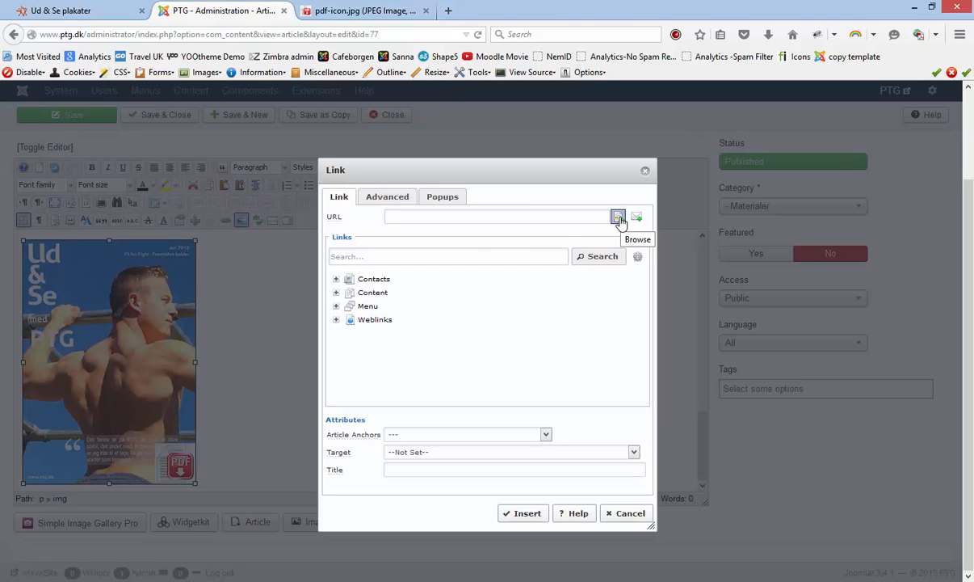
left_click(618, 218)
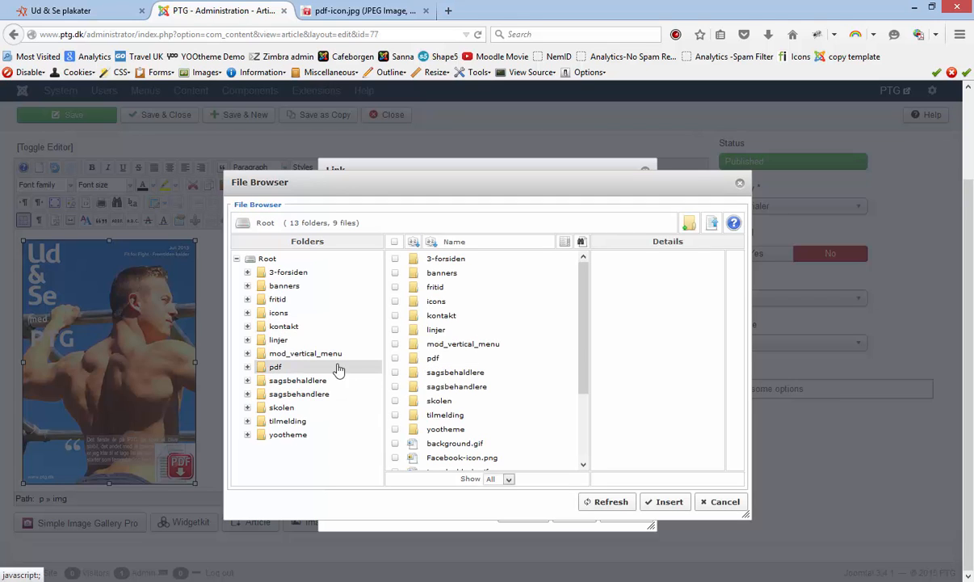
left_click(277, 367)
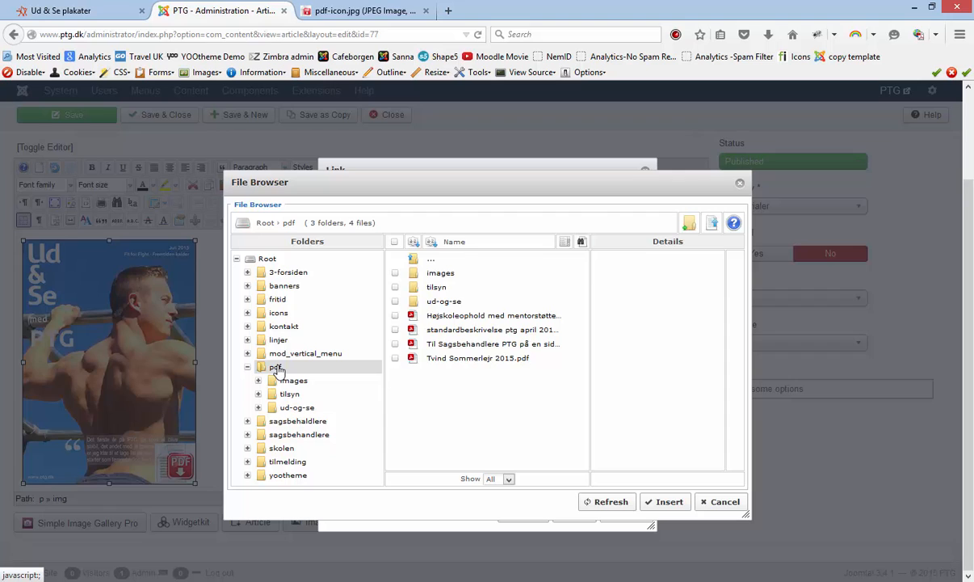
left_click(445, 304)
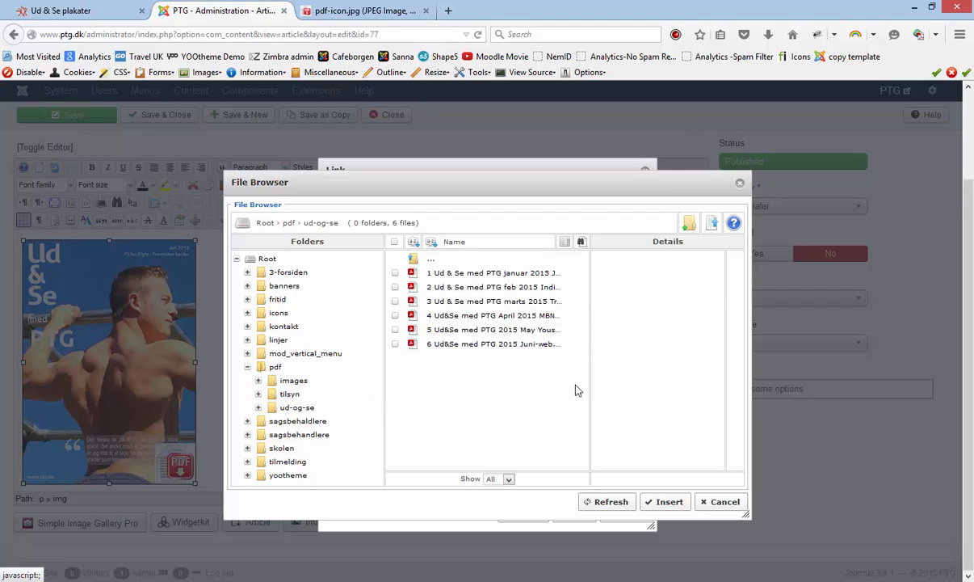
Step: Upload Ud&Se Juli Fit for Fight.pdf from the local pdf/tilsyn folder into the site's ud-og-se folder
left_click(713, 226)
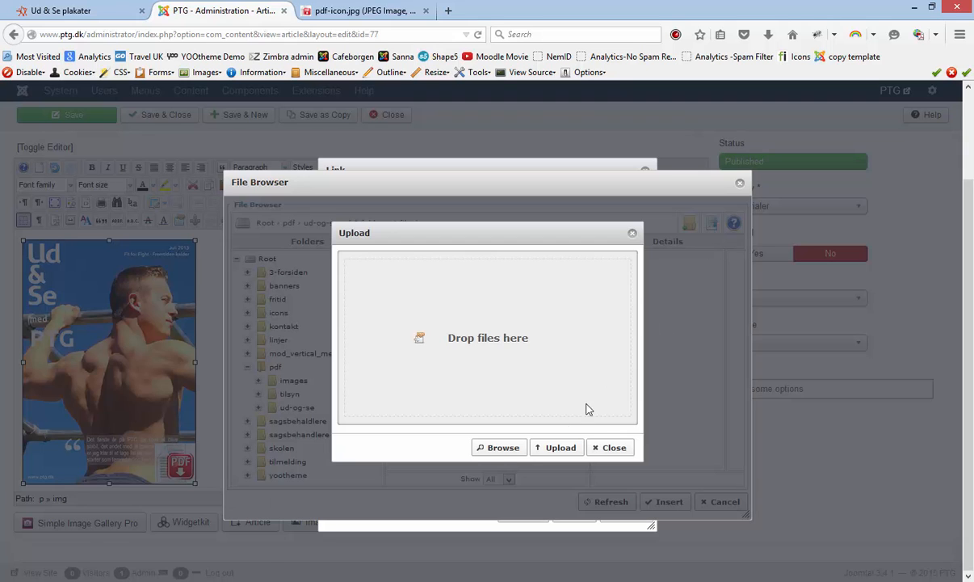
left_click(497, 448)
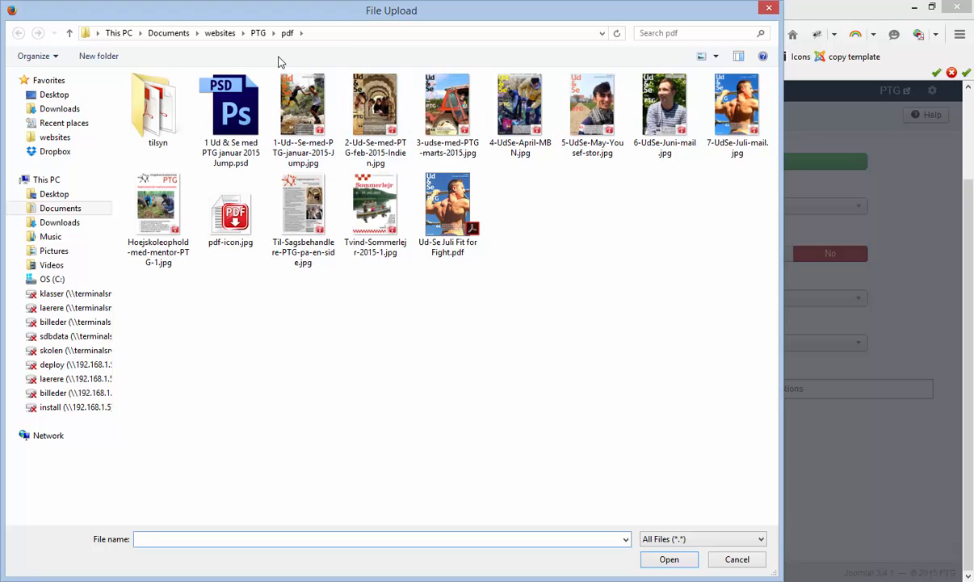
double_click(164, 118)
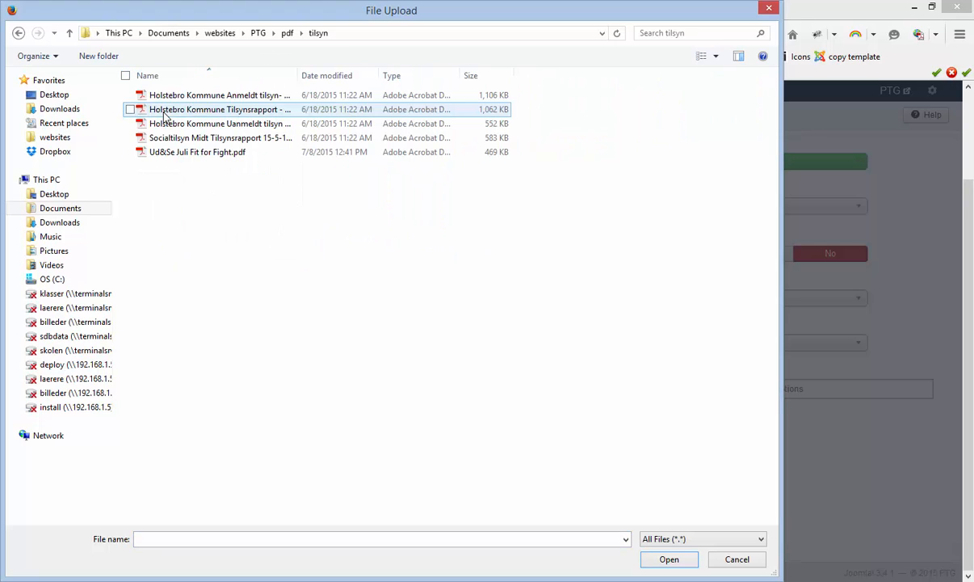
left_click(183, 155)
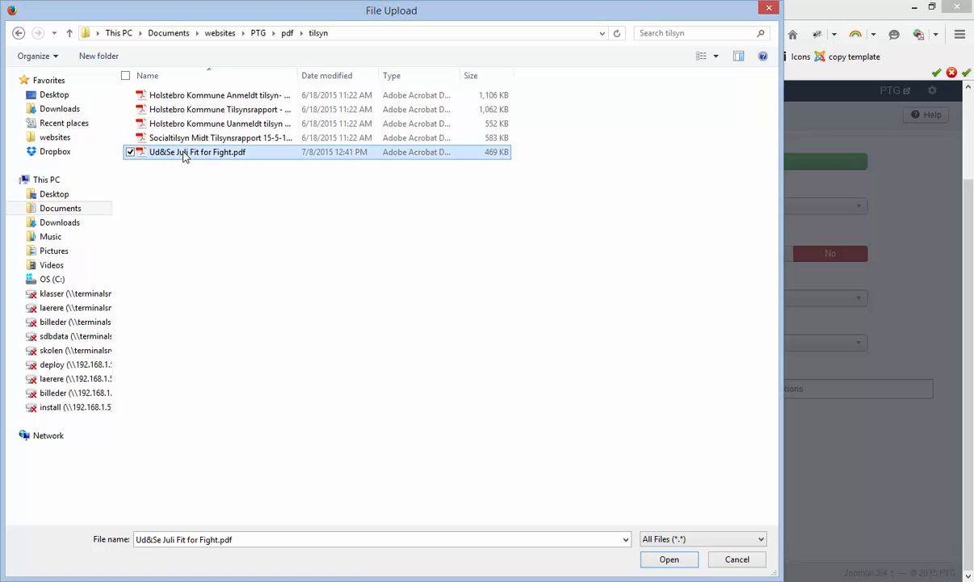
left_click(673, 563)
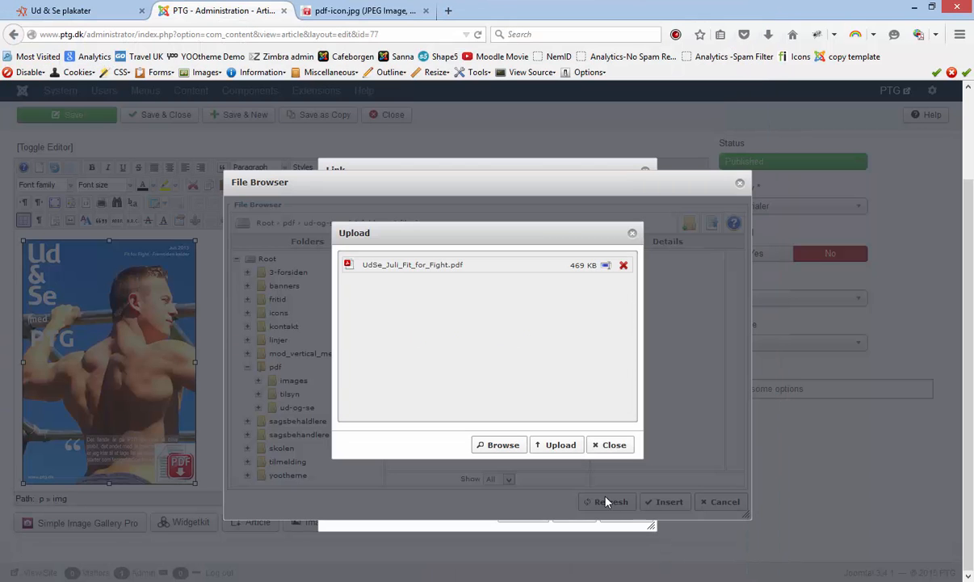
left_click(563, 448)
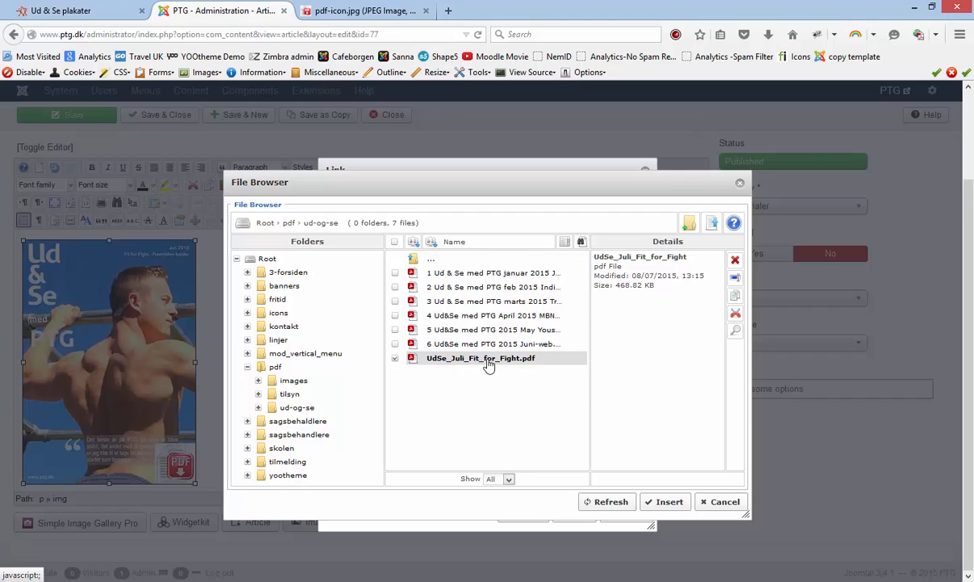
Step: Link the July poster to UdSe_Juli_Fit_for_Fight.pdf, set to open in a new window, and save and close the article
left_click(668, 502)
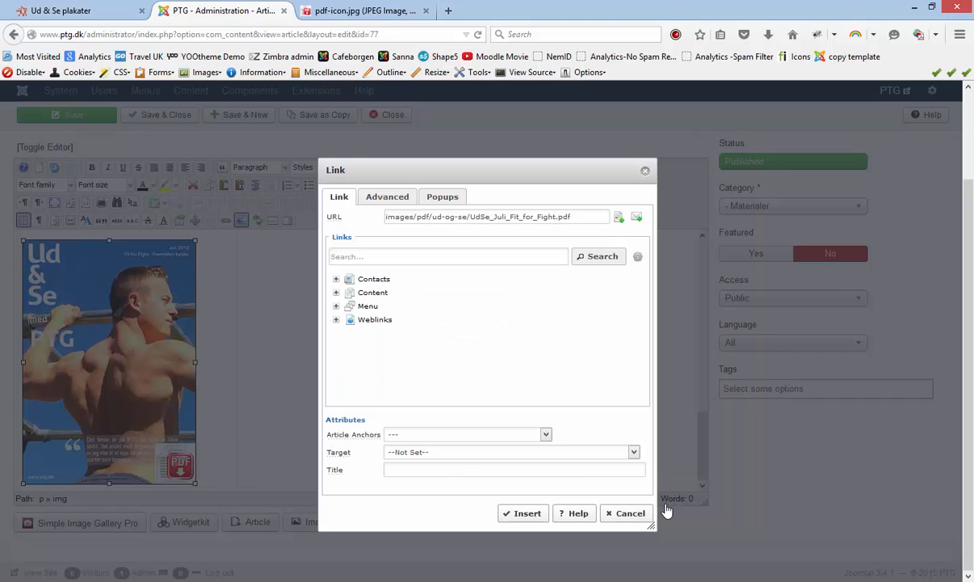
left_click(634, 451)
left_click(496, 489)
left_click(526, 516)
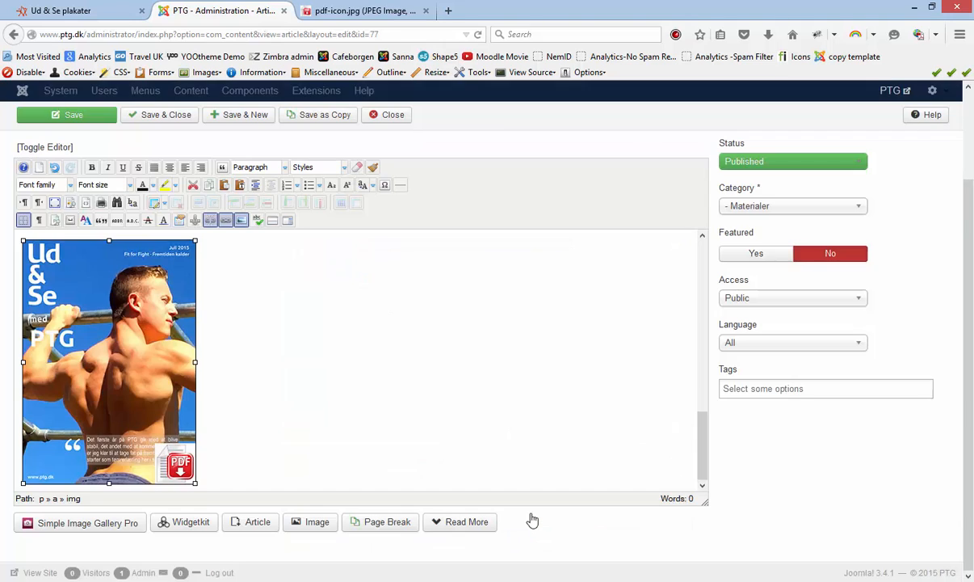
left_click(164, 124)
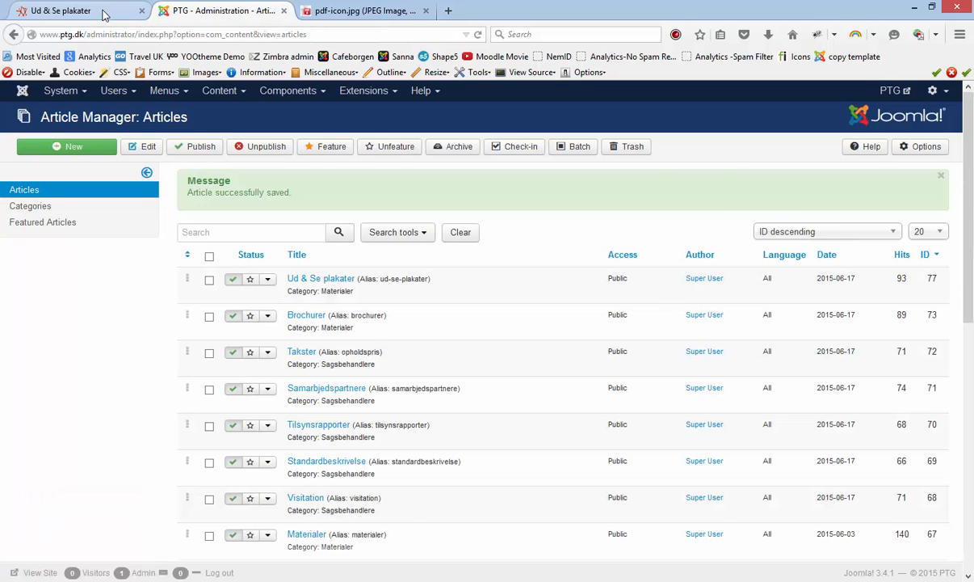
Step: Reload the public Ud & Se plakater page and test the July poster's link to its PDF
left_click(103, 11)
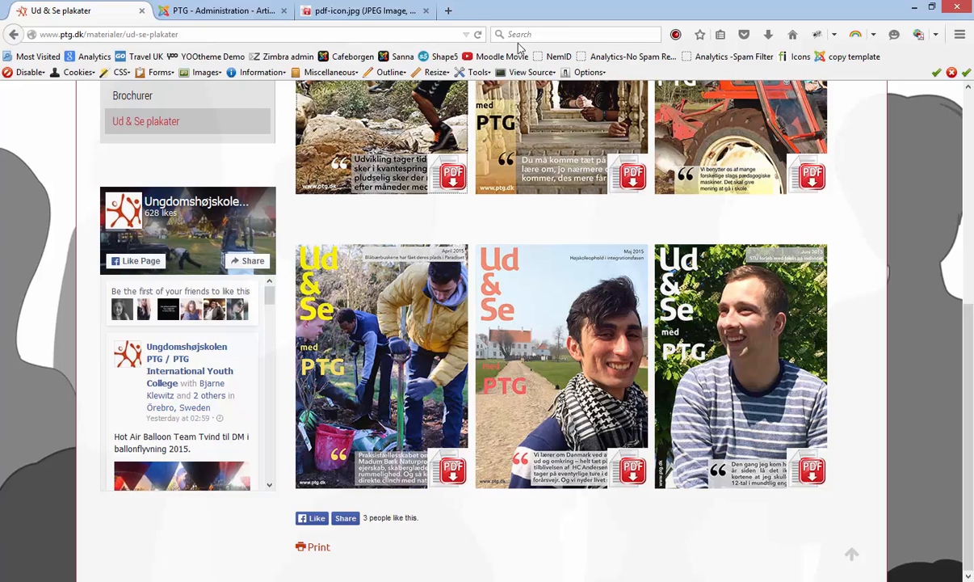
left_click(478, 34)
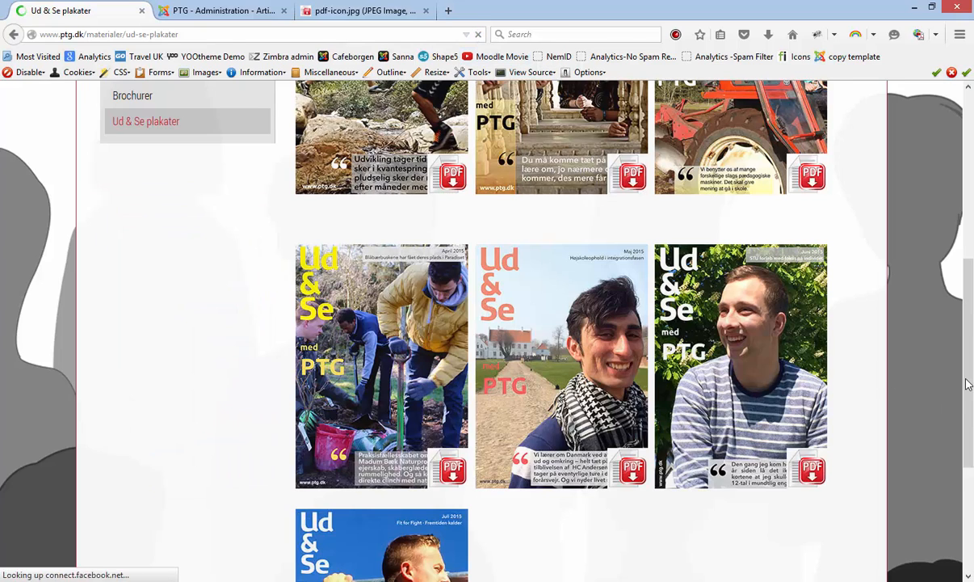
left_click_drag(970, 386, 973, 494)
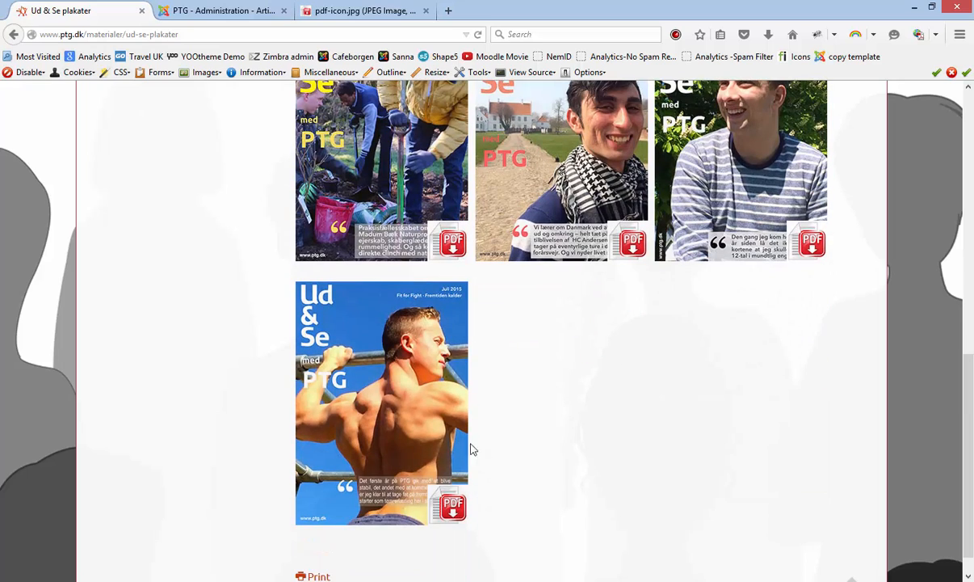
left_click(372, 441)
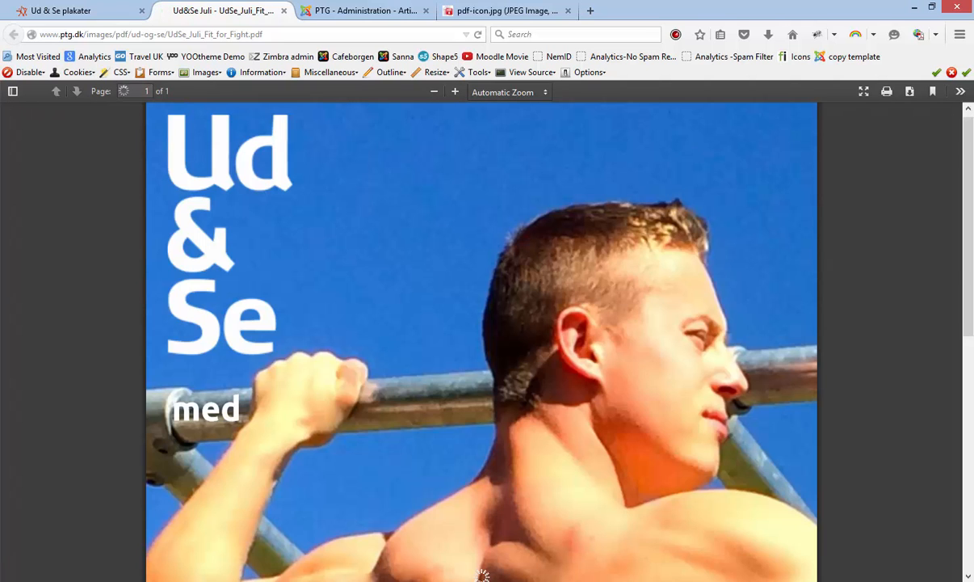
Step: Switch to the Notepad topic list, remove the extra space before 255x360 on the PDF Thumbnails line, and move the window higher
left_click(391, 580)
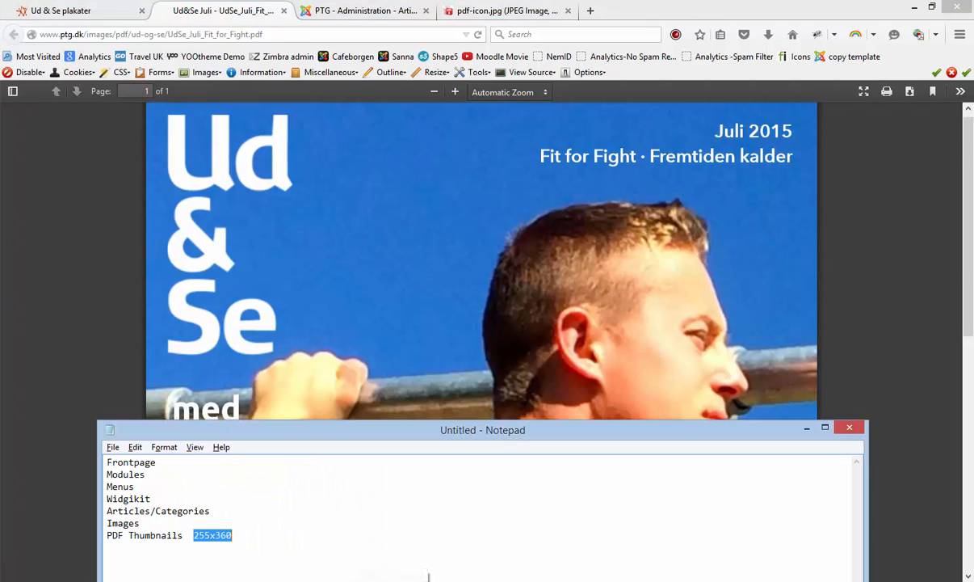
left_click(323, 522)
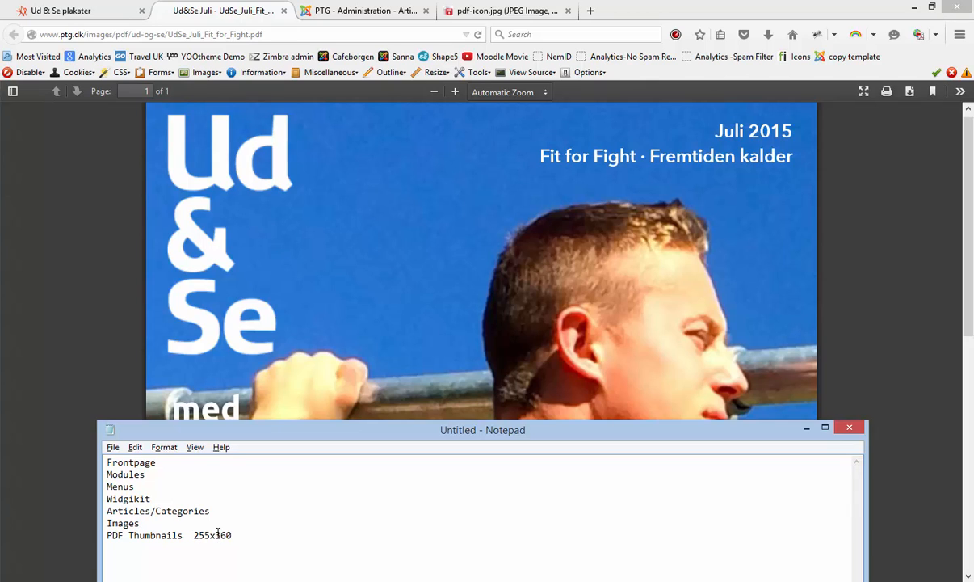
key("BackSpace")
left_click_drag(338, 437, 362, 137)
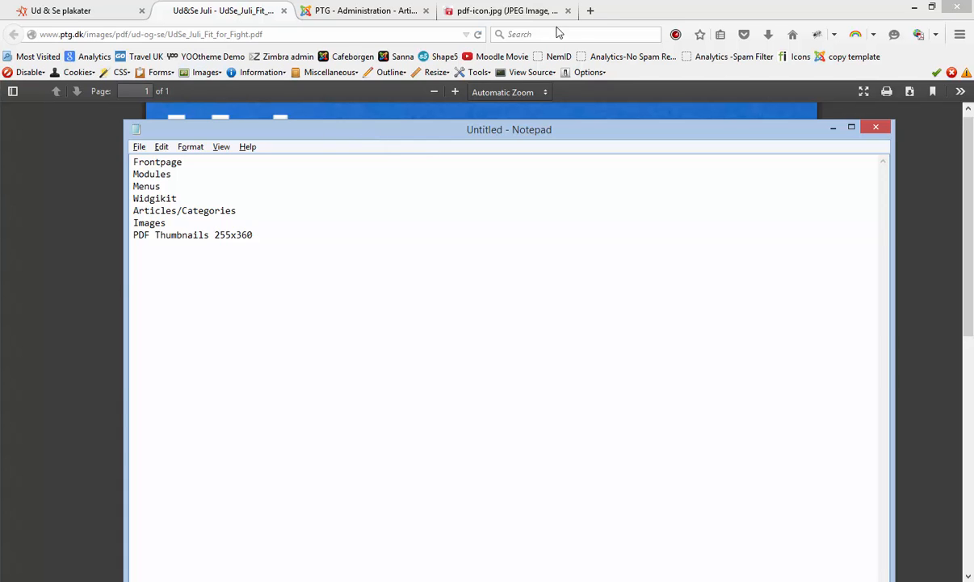
Step: Open the e-advice.dk/support ticket system page in a new browser tab and view its support departments
left_click(590, 11)
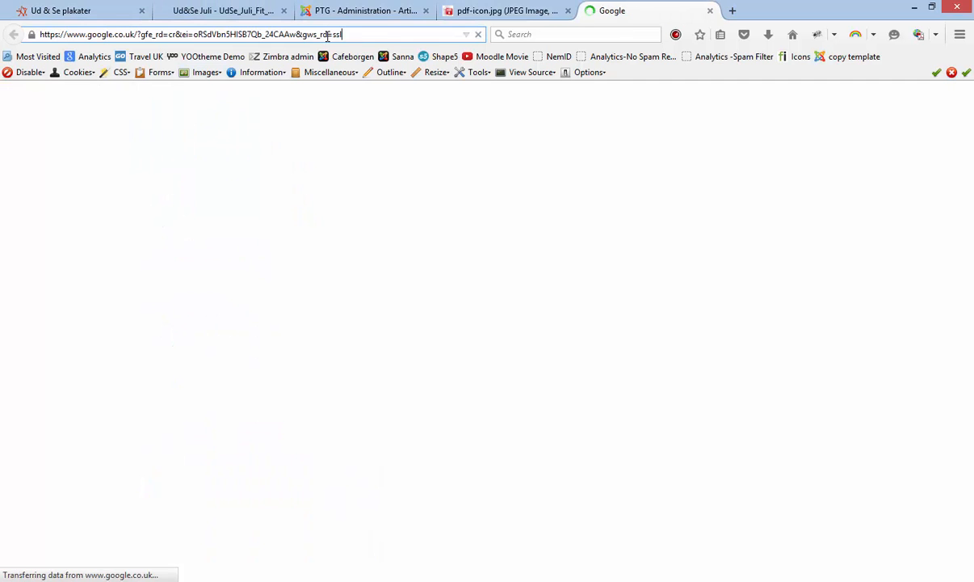
left_click(328, 34)
type("-advu")
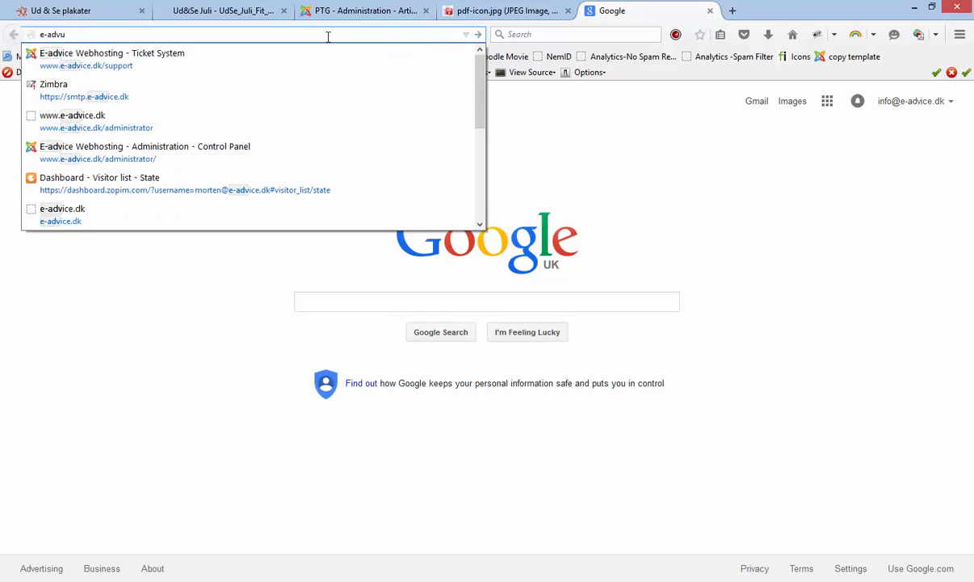
key("BackSpace")
type("ice")
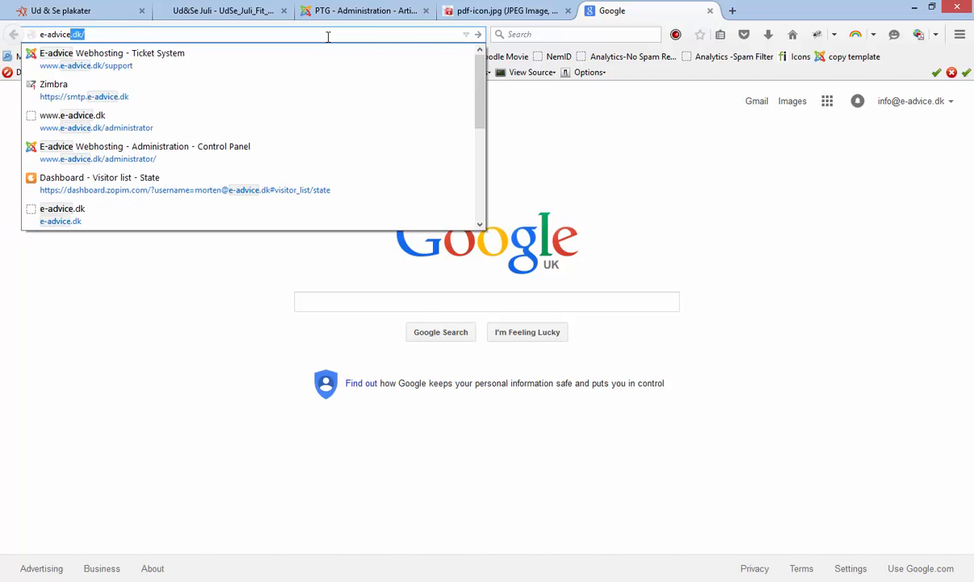
key("Return")
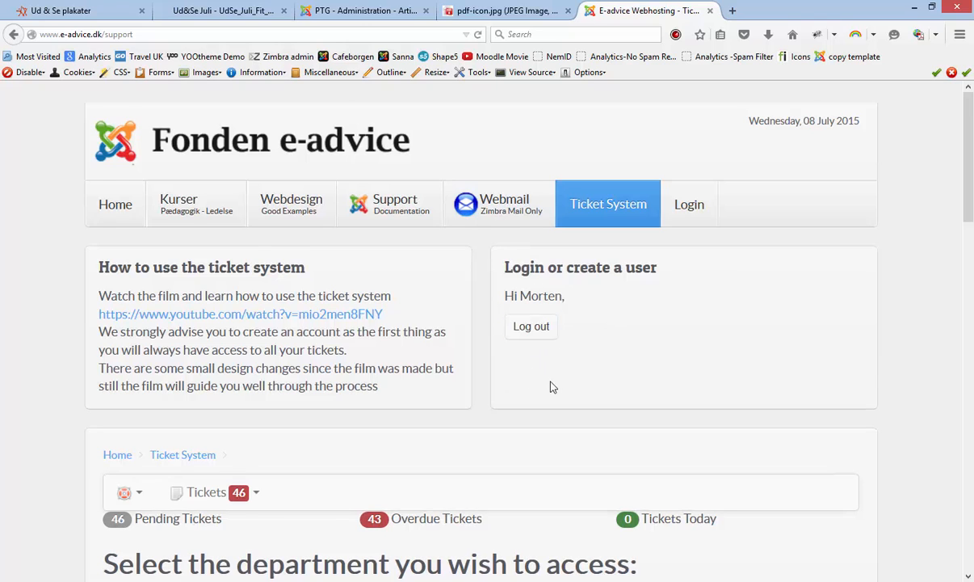
scroll(552, 387, "down", 5)
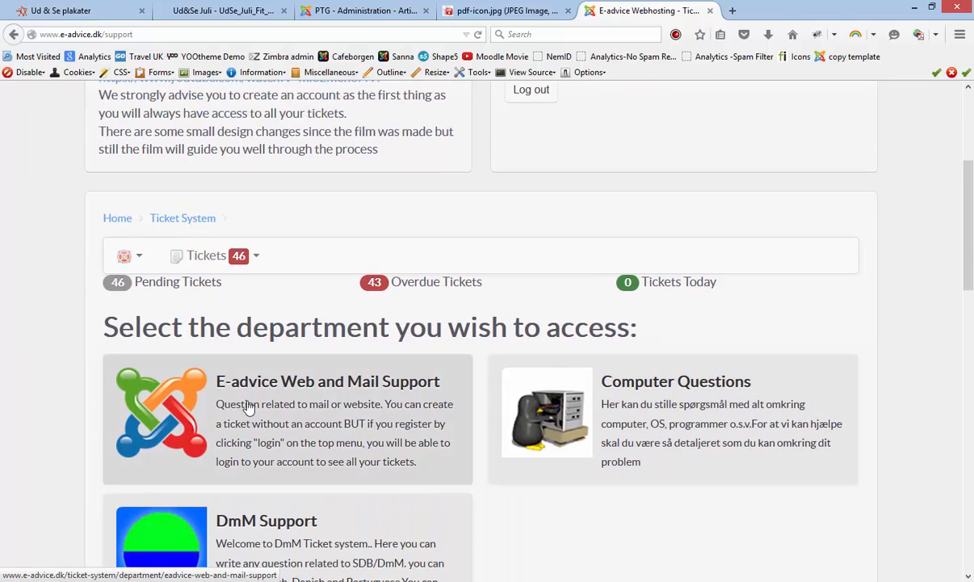